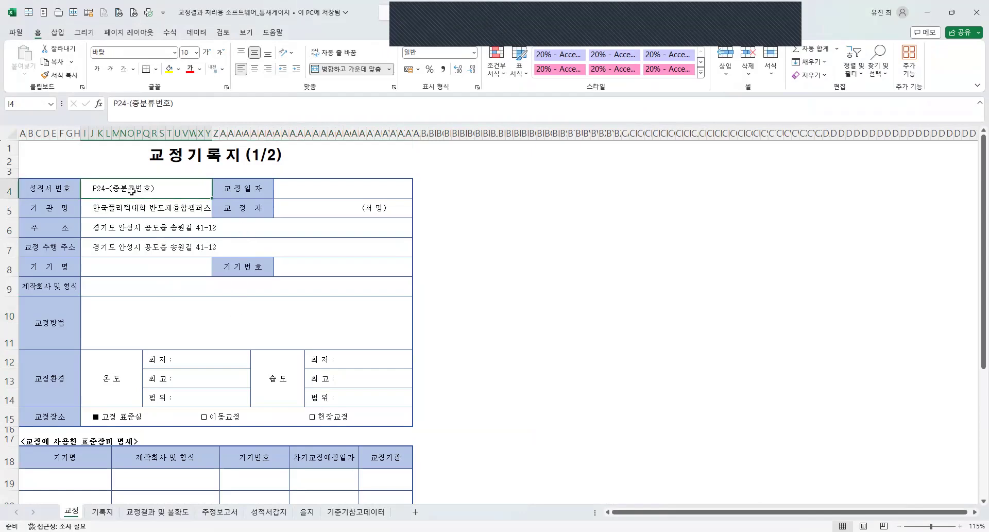
Replace the "(중분류번호)" placeholder in the certificate number (성적서 번호) so it reads P24-10211.
double_click(102, 189)
drag(110, 189, 155, 189)
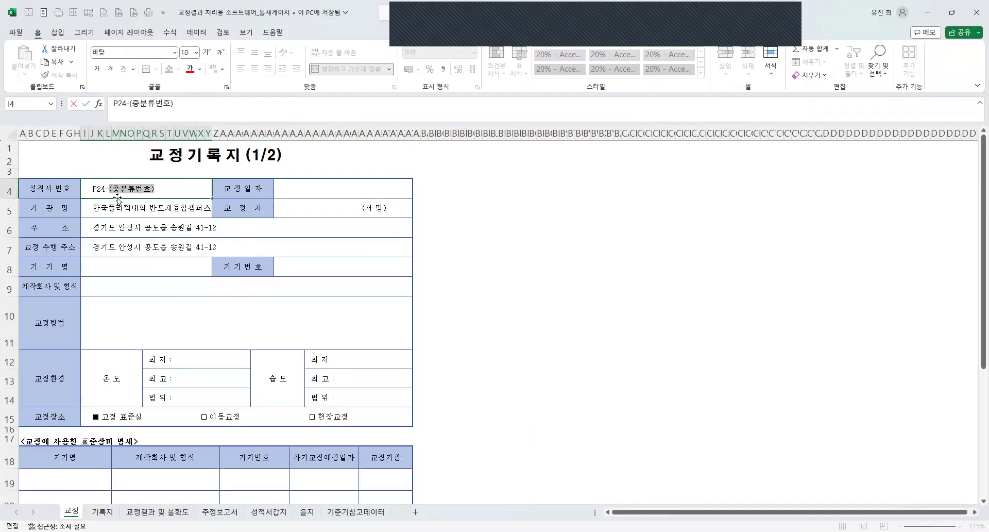
text(10211)
key(Return)
Enter 2024.05.01 as the calibration date (교정일자).
key(Up)
key(Right)
key(Right)
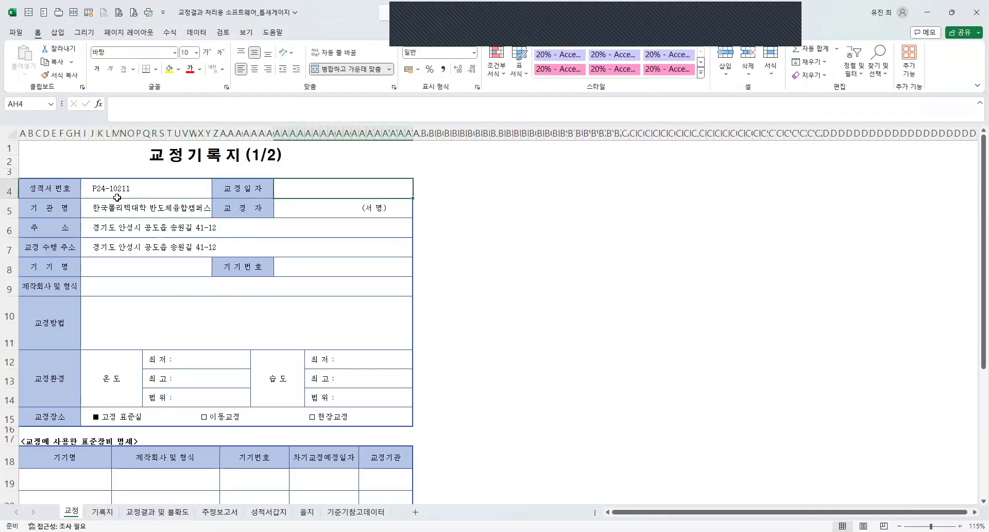
text(2024.)
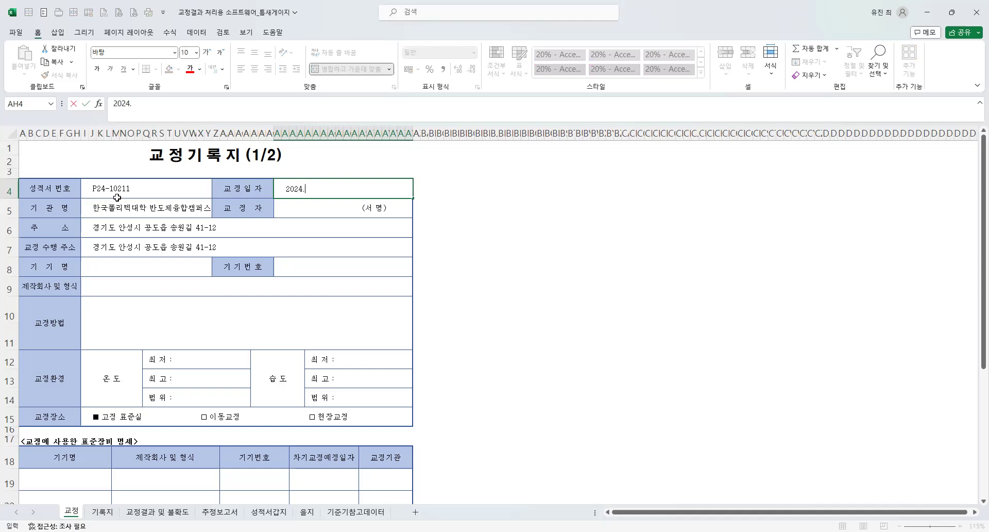
text(0.55.01)
key(Return)
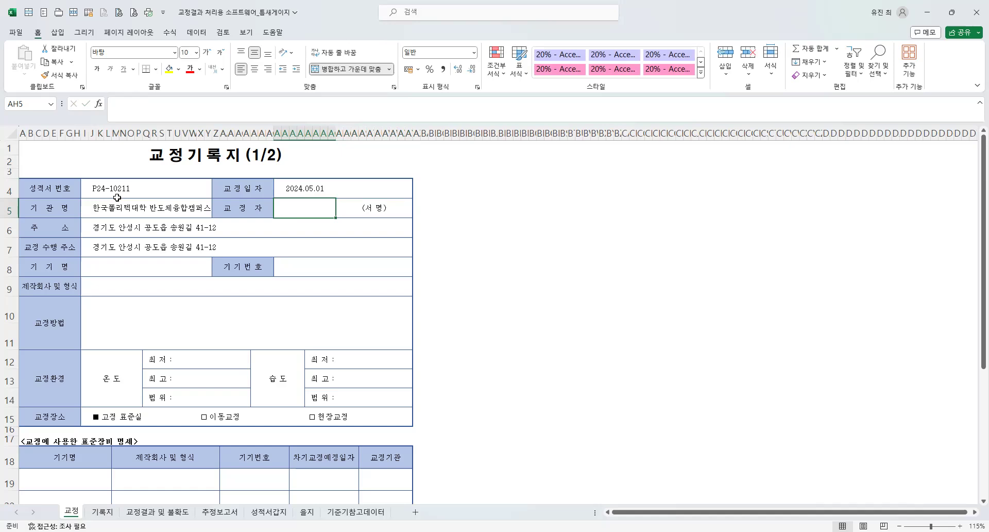
Check the prefilled institution and address fields, and enter the calibrator's full name in the 교정자 field.
scroll(117, 197, up, 1)
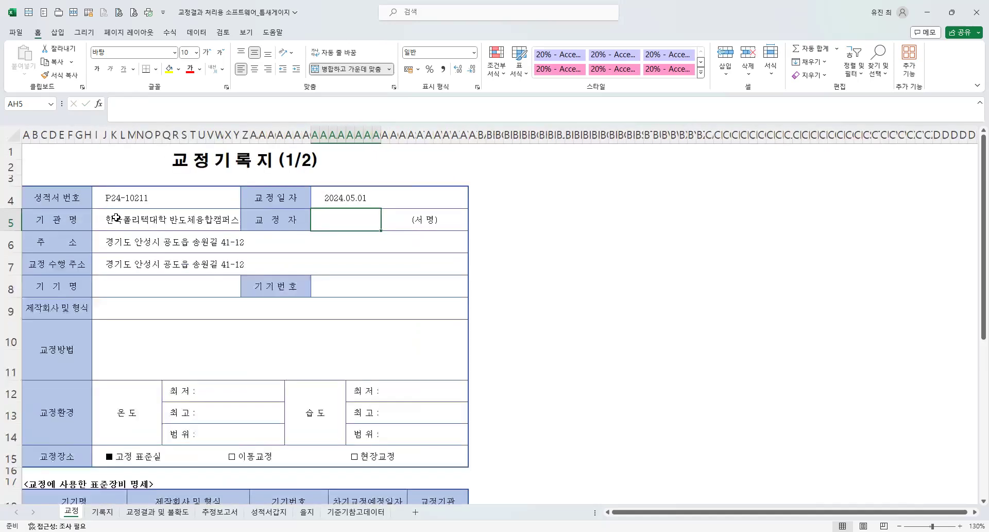
click(191, 221)
click(134, 245)
click(137, 267)
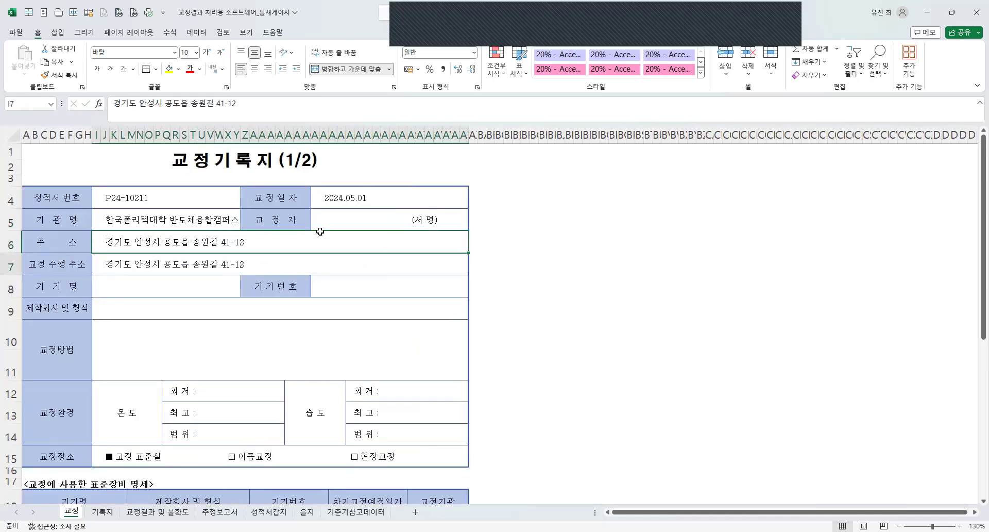
click(337, 219)
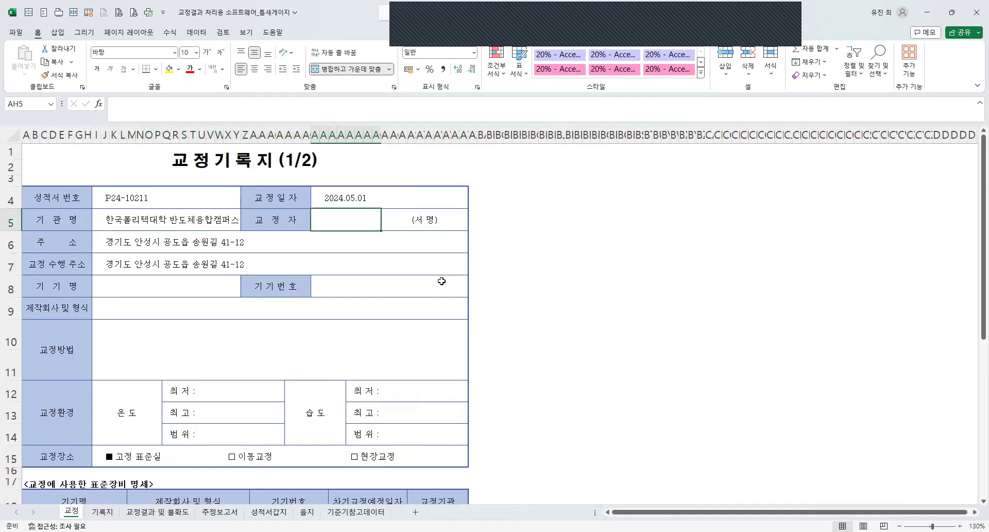
key(BackSpace)
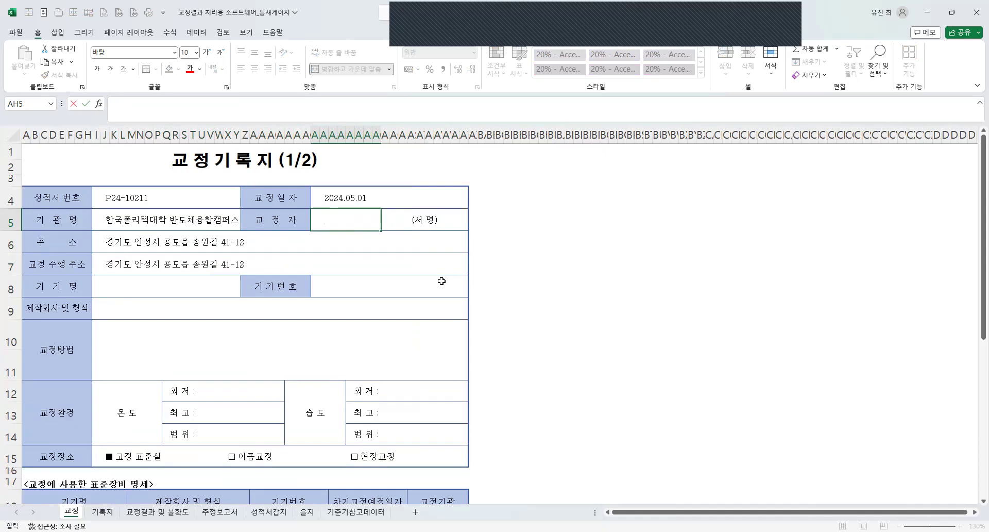
key(Return)
key(Up)
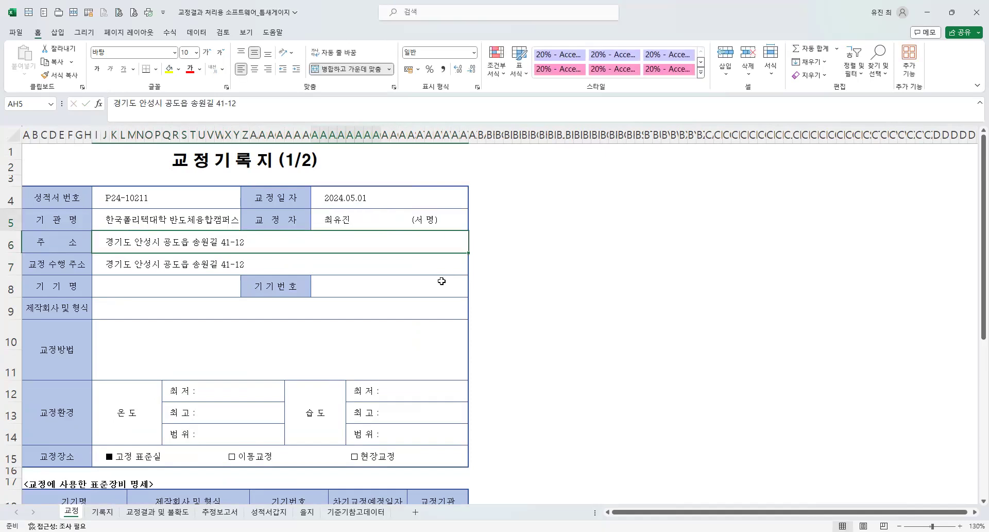
key(Right)
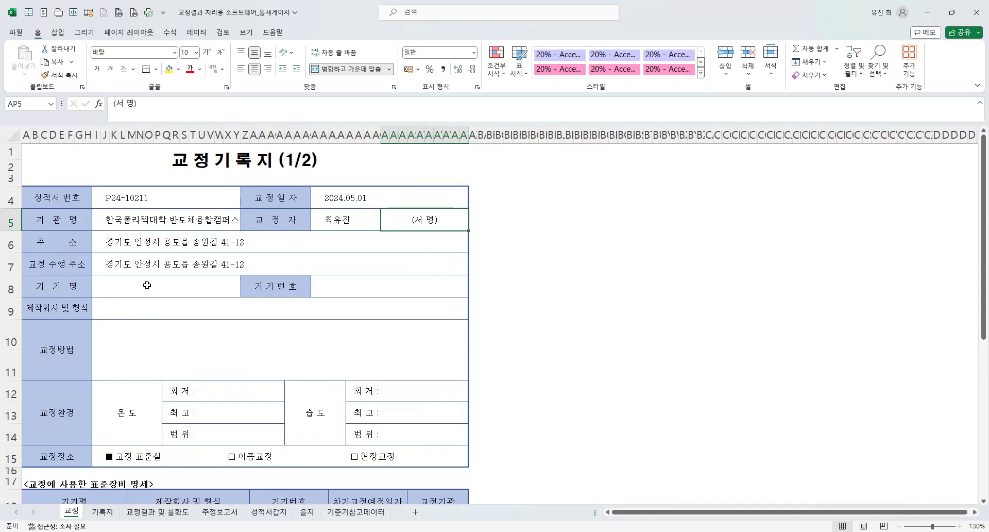
Enter "틈새 게이지" as the device name (기기명) and "NONE" as the device number (기기번호).
click(127, 290)
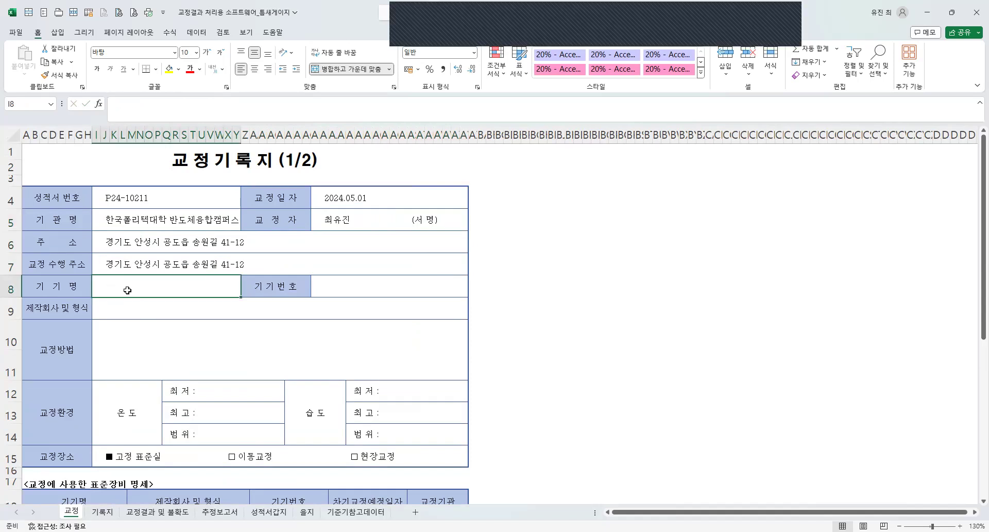
text(틈)
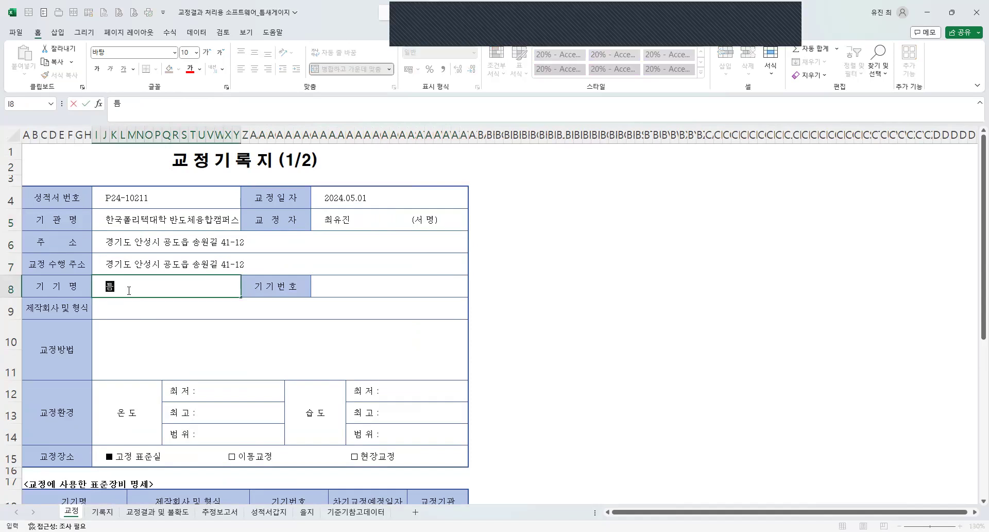
text(새 게이지)
key(Tab)
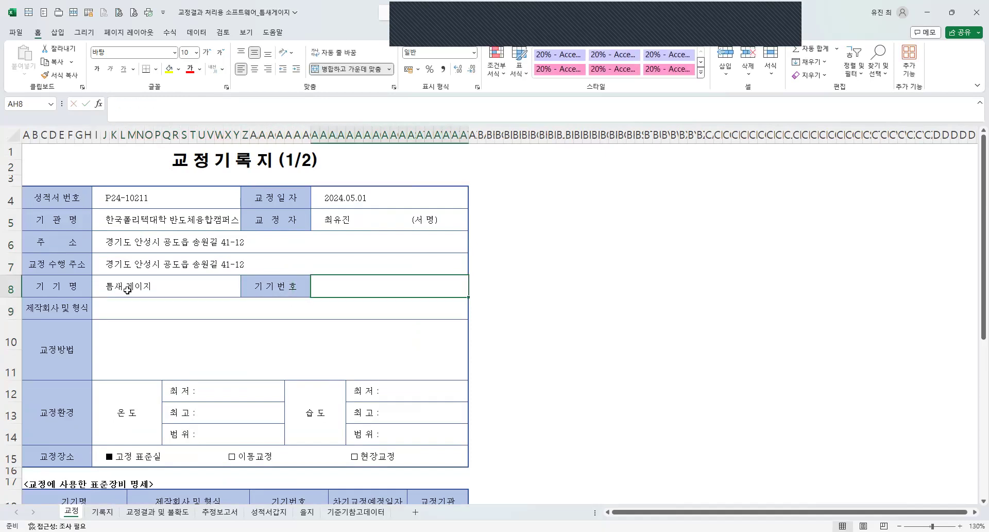
key(F2)
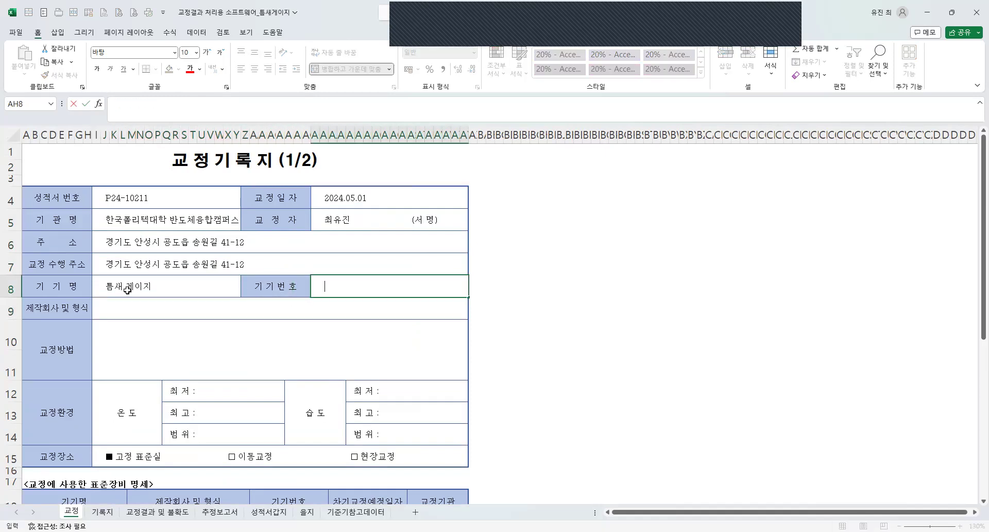
text(NONE)
key(Return)
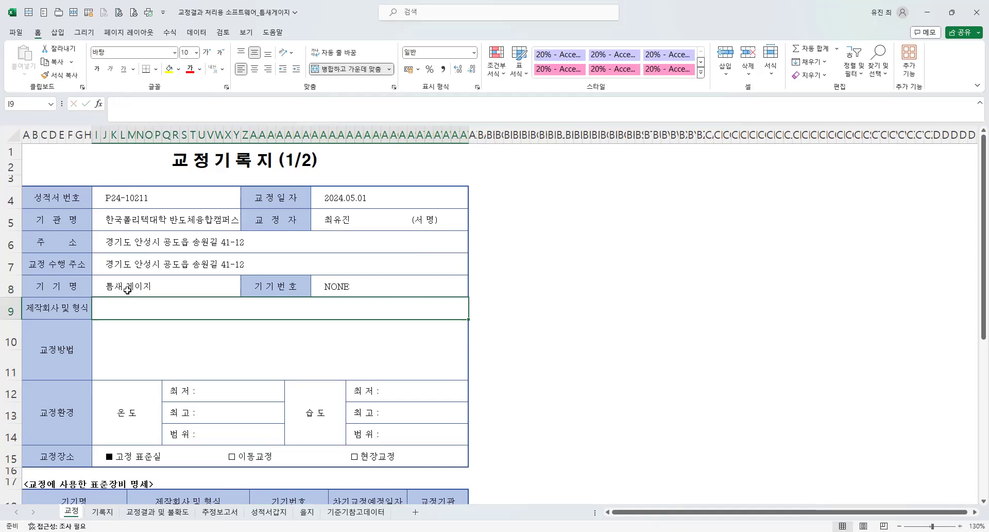
Enter "Mitutoyo/-" as the manufacturer and model (제작회사 및 형식).
text(Mitu)
text(tot)
text(yo)
text(/)
text(-)
key(Return)
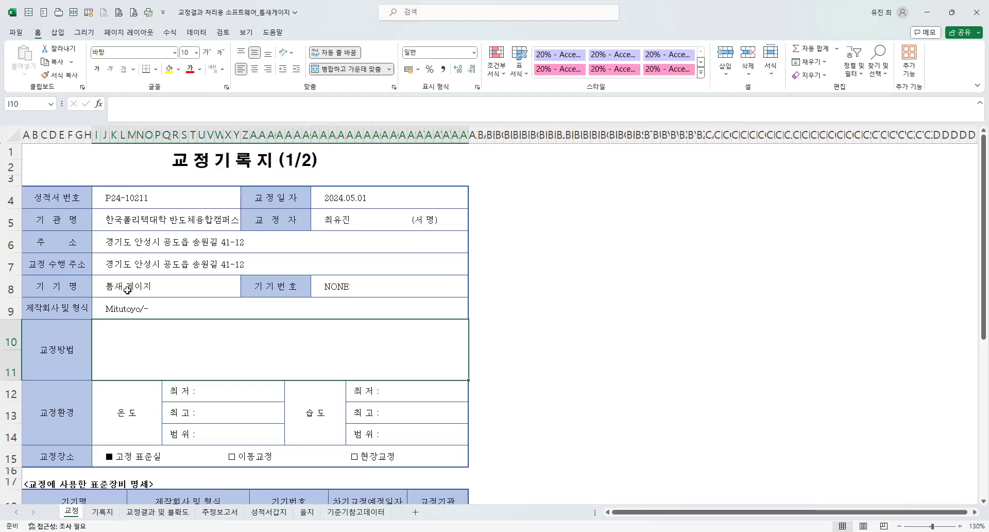
key(F2)
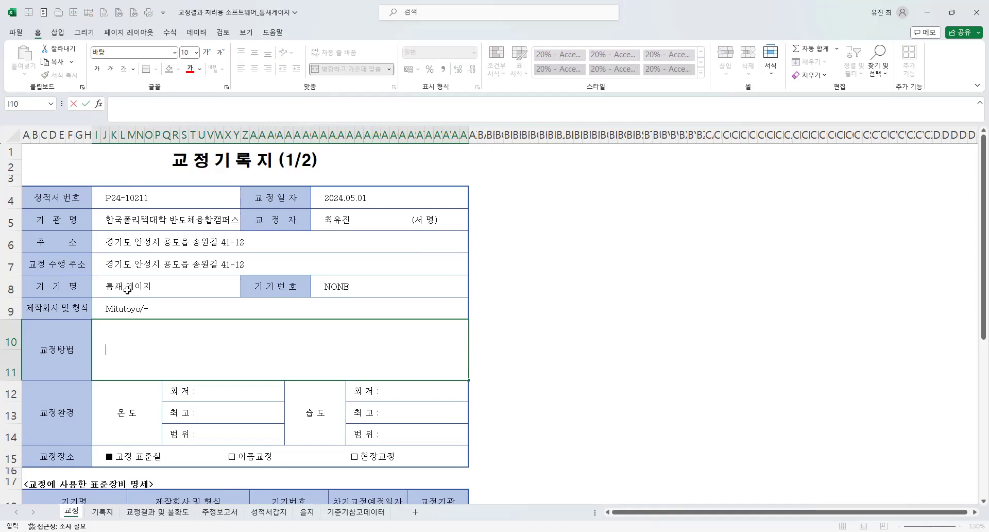
text(상기 기기는)
text( 한국계랴)
text(ㅇ측정협회엣)
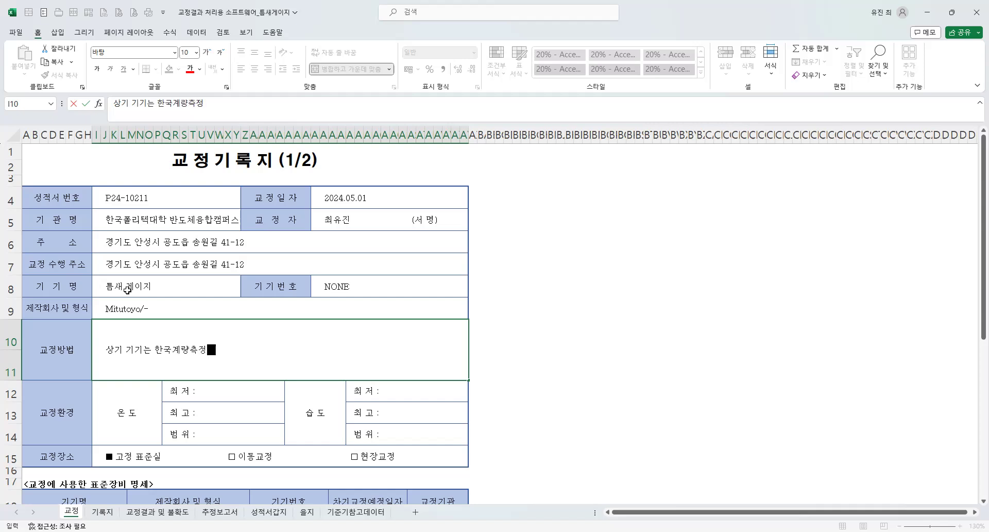
text(서 발행)
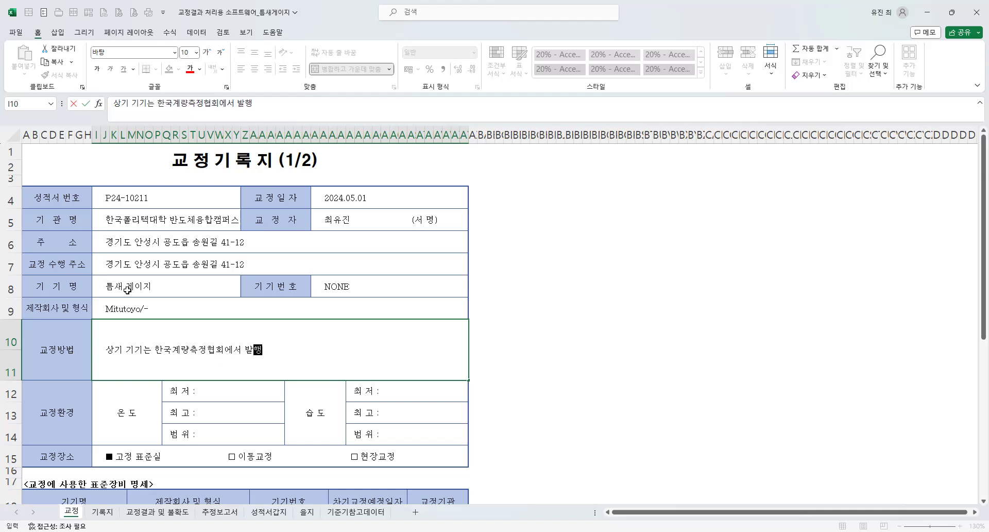
text(된 ㅌㅡㅁ새 게이지의 표준교정절ㅊ)
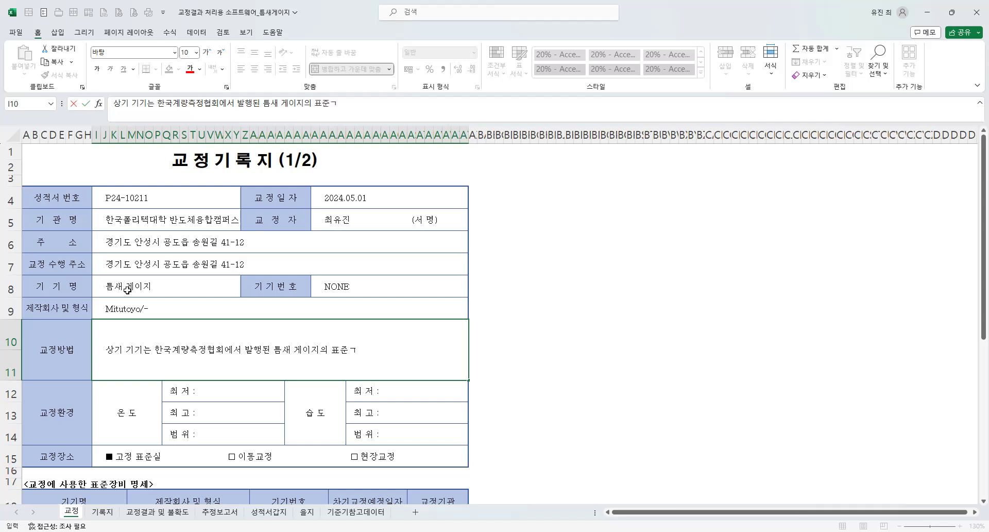
text(ㅏ서()
text(KA)
text(ST)
text(O)
text(-)
key(BackSpace)
text(2)
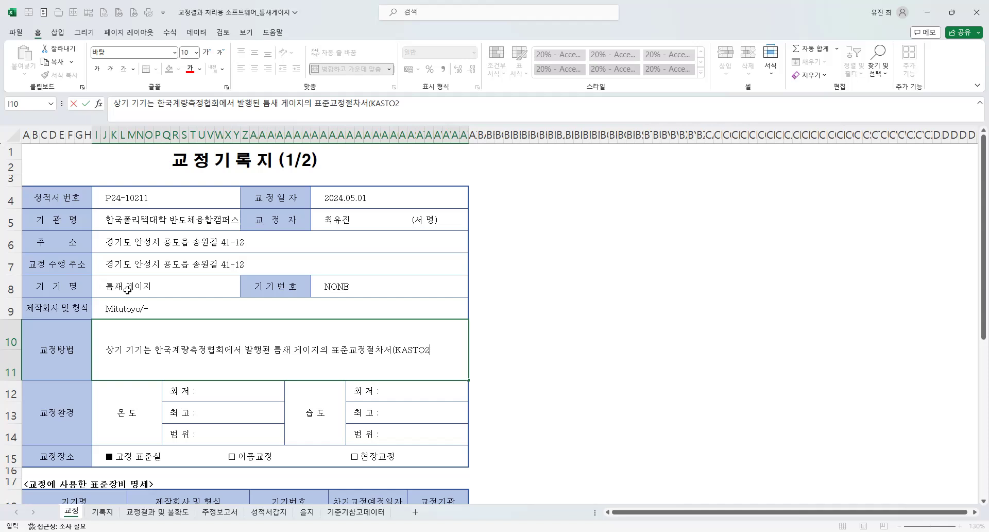
text(3-10211-14)
text(7)에 따라)
text( 국가측정ㅍ)
text(ㅛ준기관으롤)
text(ㅜ터 측정의 )
text(소급성이 확)
text(보된 아래ㅇ)
text(ㅢ 표준장)
text(비를 잉)
text(ㅛㅇㅎ하여 교정ㄷ)
Complete the calibration method text with "국가측정표준기관으로부터 측정의 소급성이 확보된 아래의 표준장비를 이용하여 교정되었다.".
key(BackSpace)
key(BackSpace)
key(BackSpace)
key(BackSpace)
key(BackSpace)
key(BackSpace)
text(ㅏ여 교정되었다.)
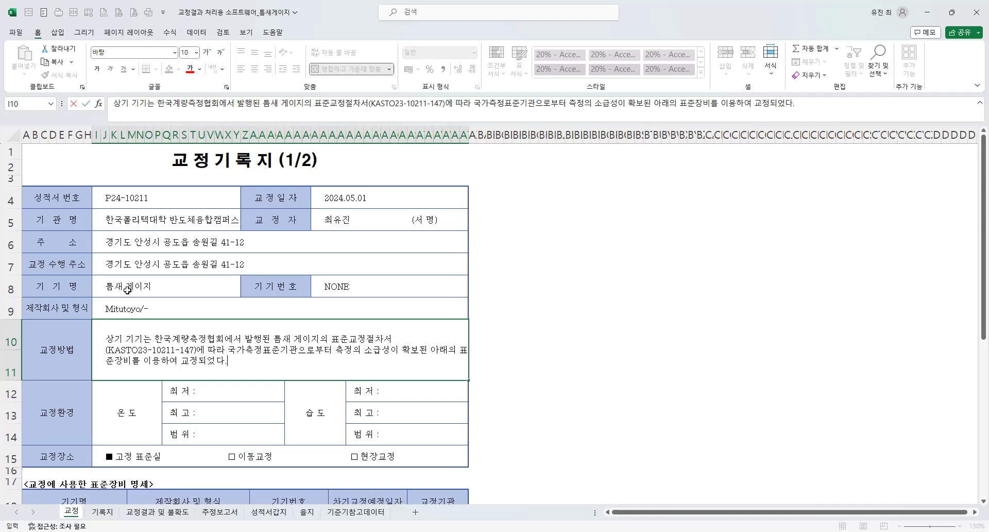
key(Return)
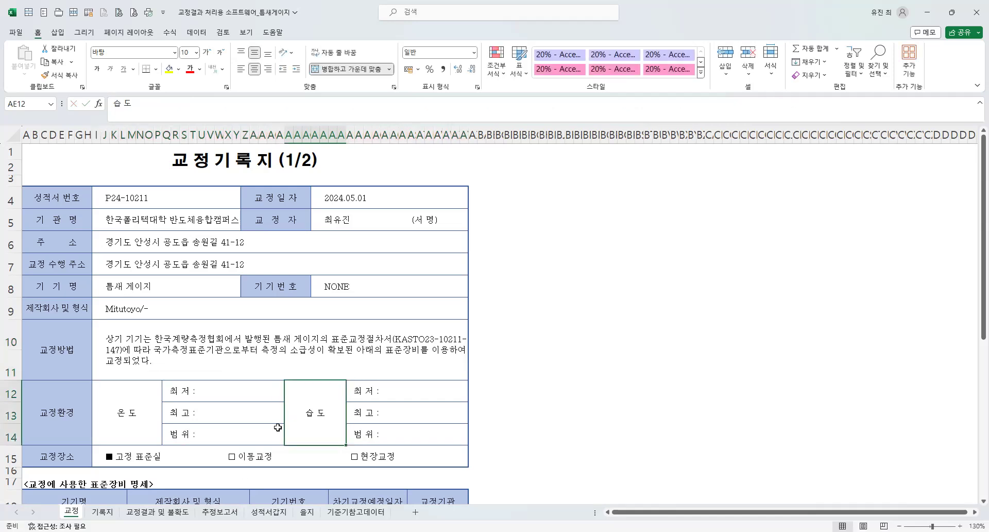
Set the calibration environment's lowest temperature (최저) to 20.4 and highest temperature (최고) to 20.6.
click(227, 414)
click(218, 391)
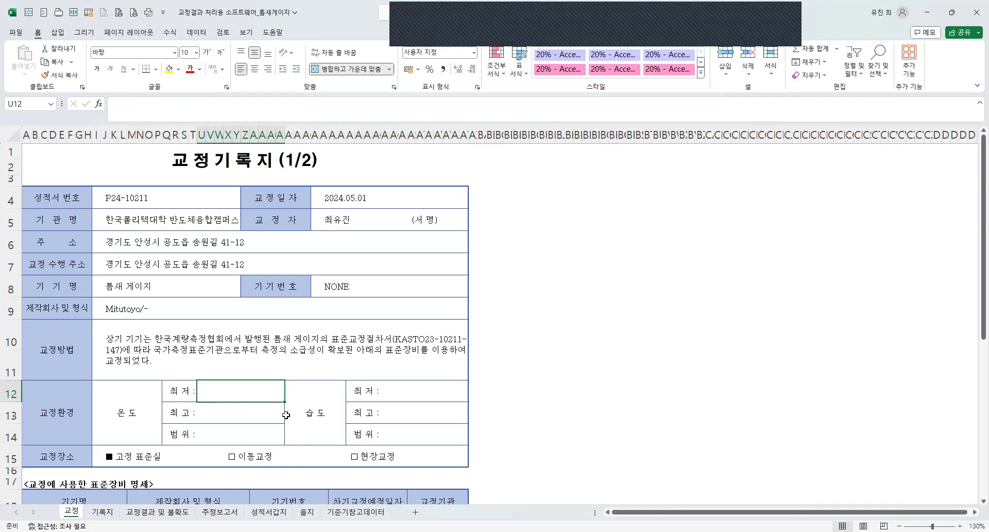
text(18.)
key(BackSpace)
key(BackSpace)
key(BackSpace)
text(20.4)
key(Return)
text(20.)
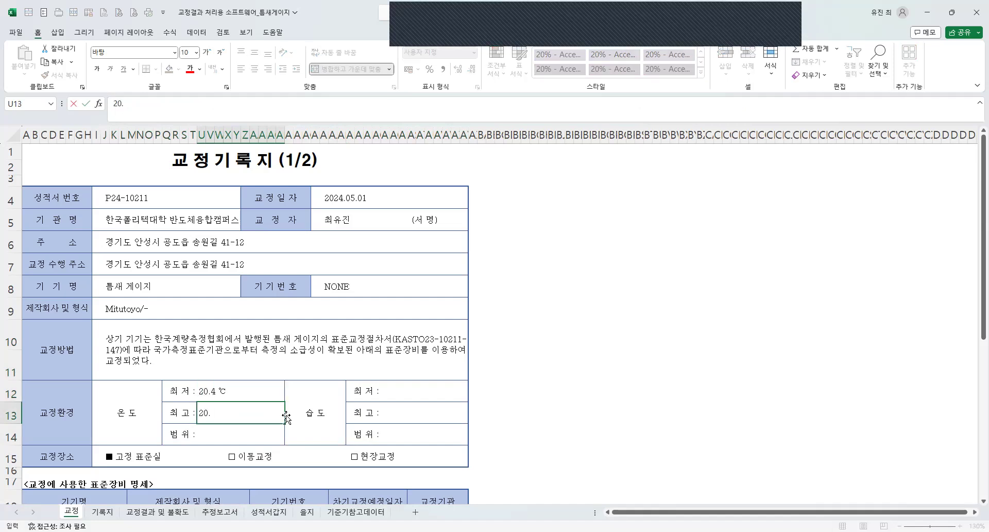
text(6)
key(Return)
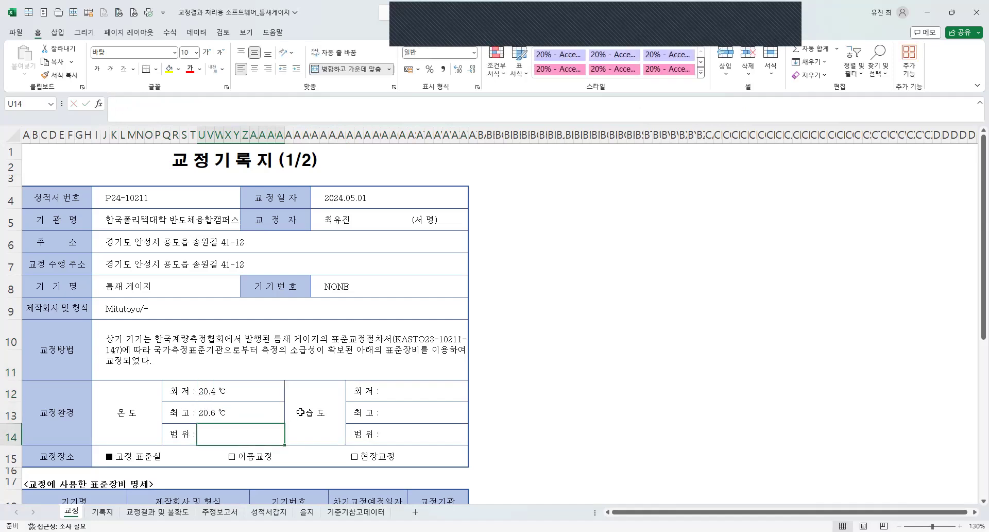
Set the calibration environment's lowest humidity (최저) to 50 and highest humidity (최고) to 54.
click(411, 393)
text(50)
key(Return)
text(54)
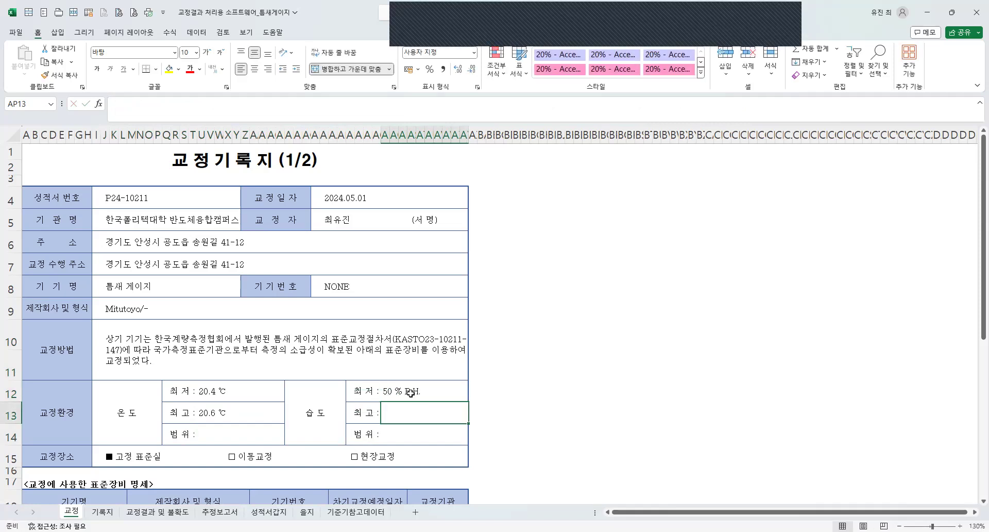
key(Return)
Start the temperature range (범위) formula in U14 as ="("&AVERAGE(U12:AD13), averaging the lowest and highest temperatures.
click(228, 437)
scroll(230, 438, down, 1)
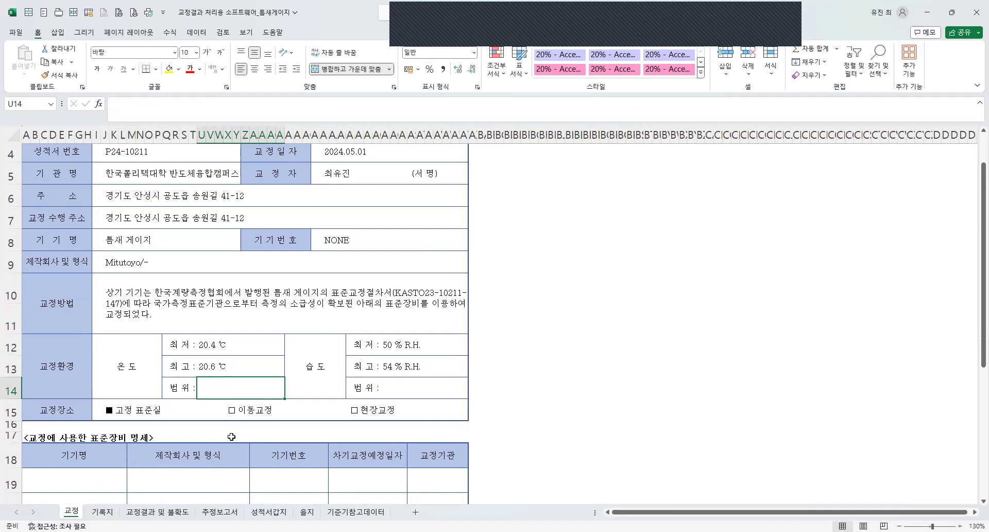
text(=")
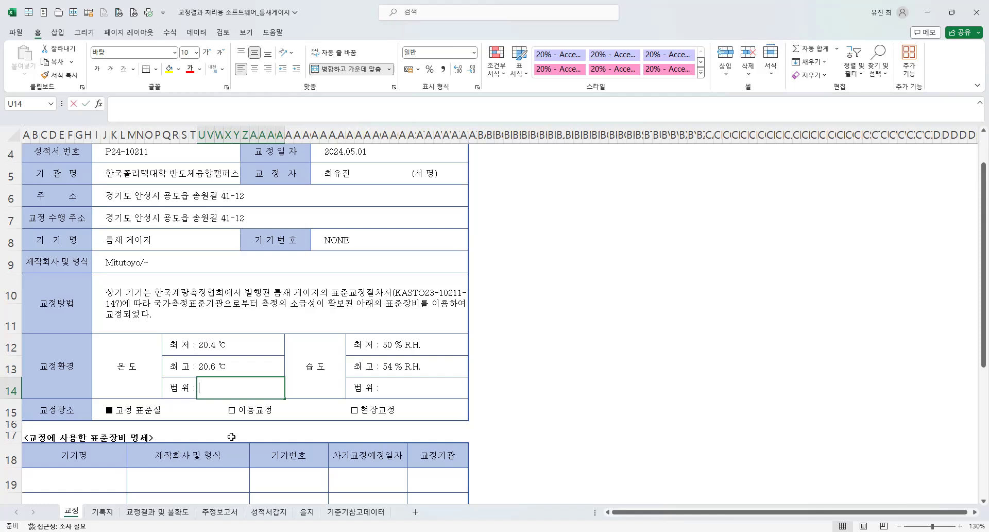
text(()
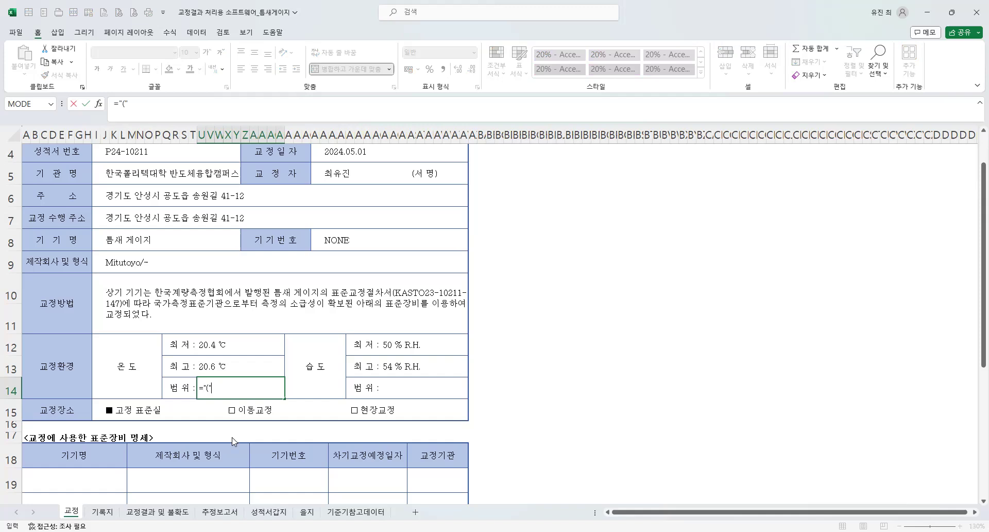
text(AVERAGE()
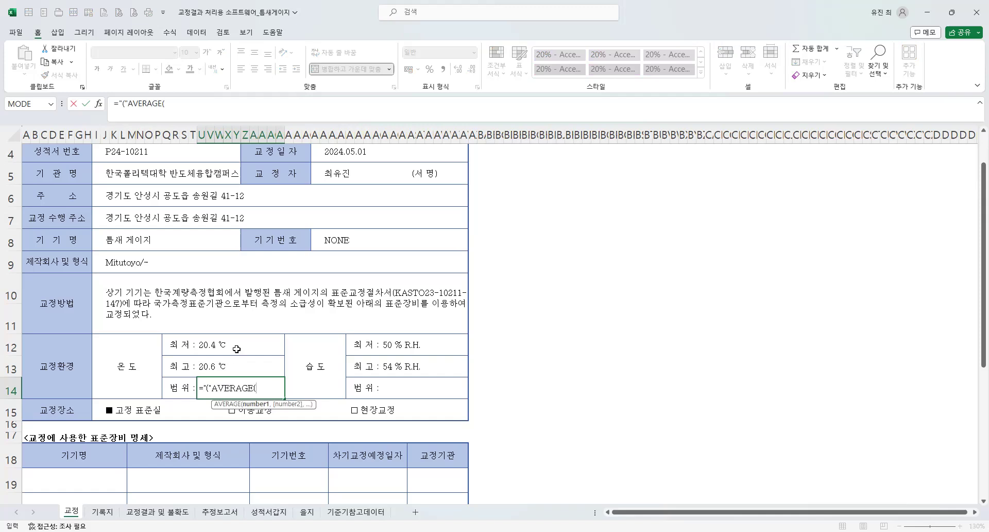
drag(236, 348, 239, 361)
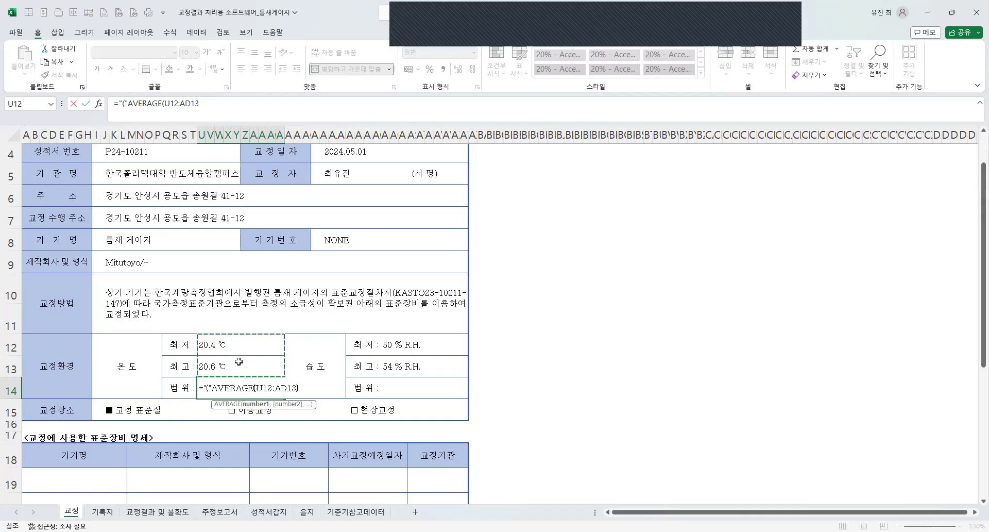
text())
key(BackSpace)
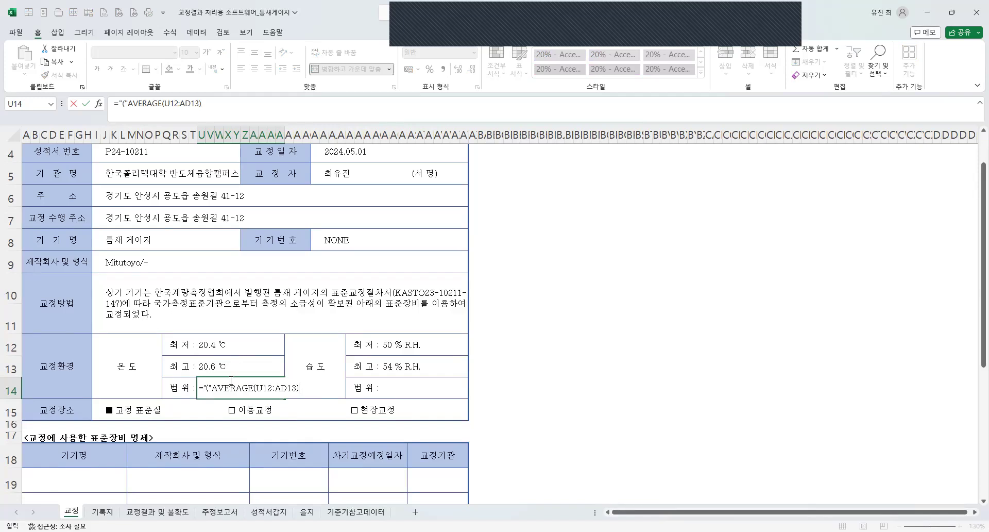
click(214, 388)
text(&)
Append a joined " ± " text after the average in the temperature range formula in U14.
click(226, 107)
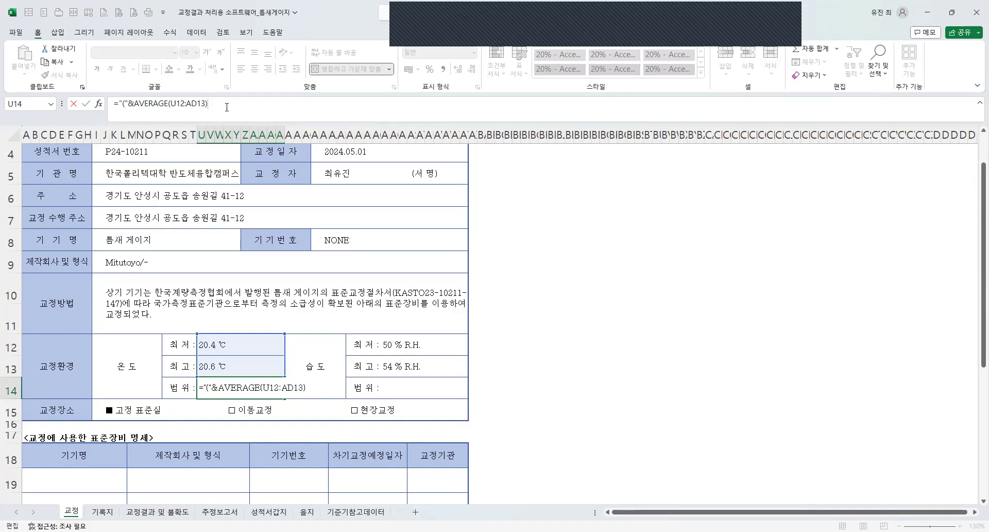
text(&" E)
key(BackSpace)
text(ㄷ6)
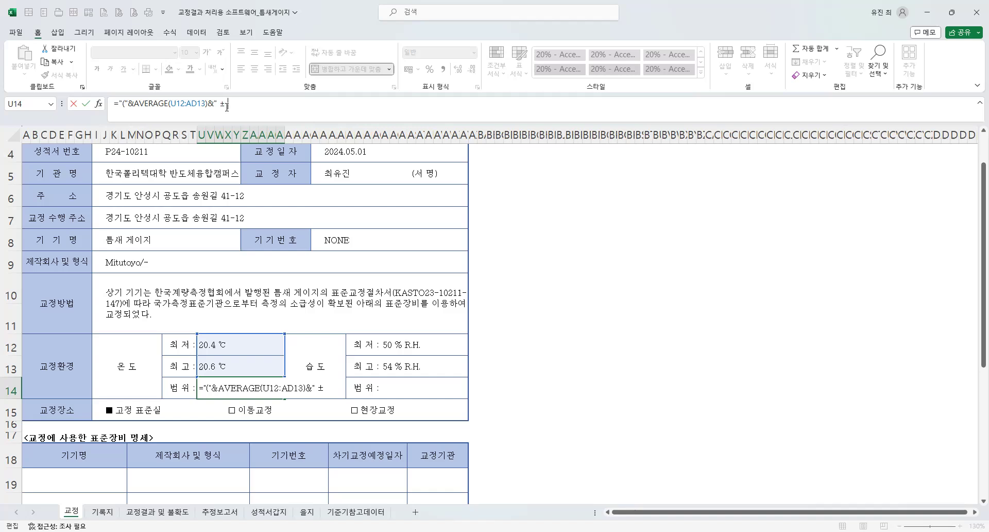
Join a second average of the lowest and highest temperatures, AVERAGE(U12:AD13), after the ± sign in the U14 formula.
text(&)
text(ㅁ)
key(BackSpace)
text(AVERAGE()
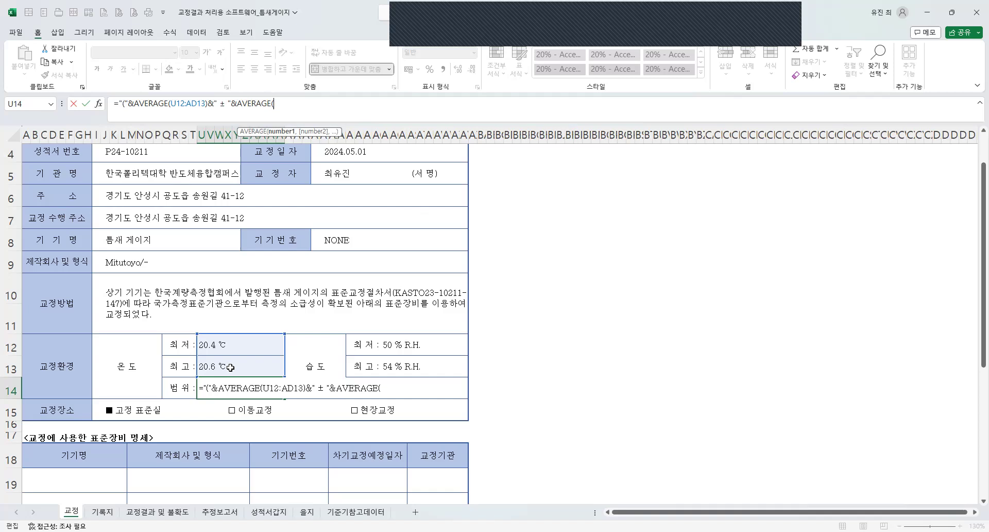
click(230, 367)
text(/)
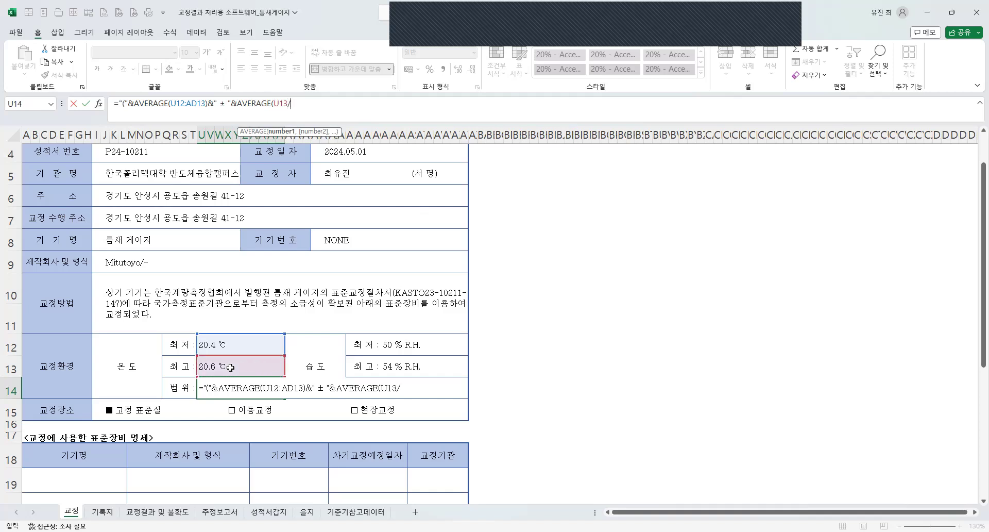
key(BackSpace)
drag(381, 389, 406, 387)
drag(239, 350, 241, 360)
text())
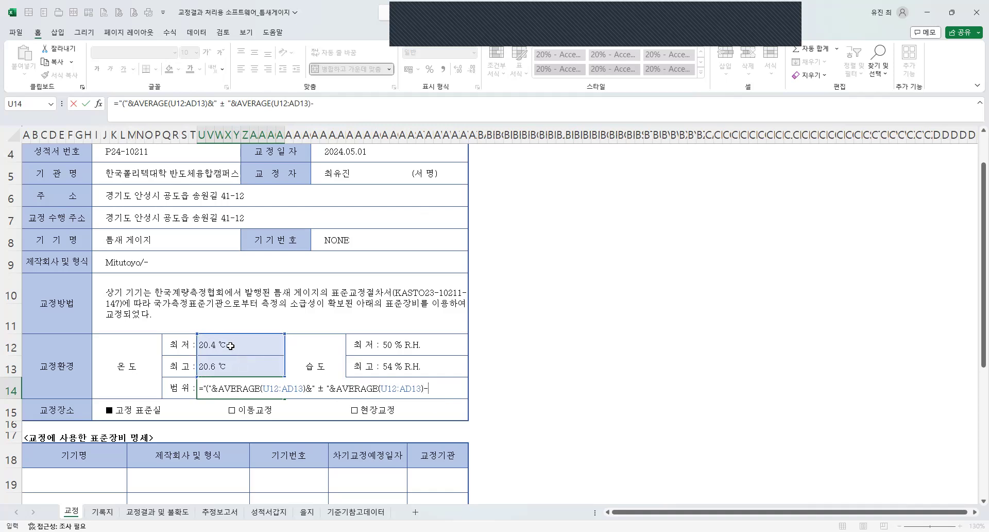
text(-)
Turn the second average into (AVERAGE(U12:AD13)-U12)/2 and finish the U14 formula with a joined ")" text.
click(231, 345)
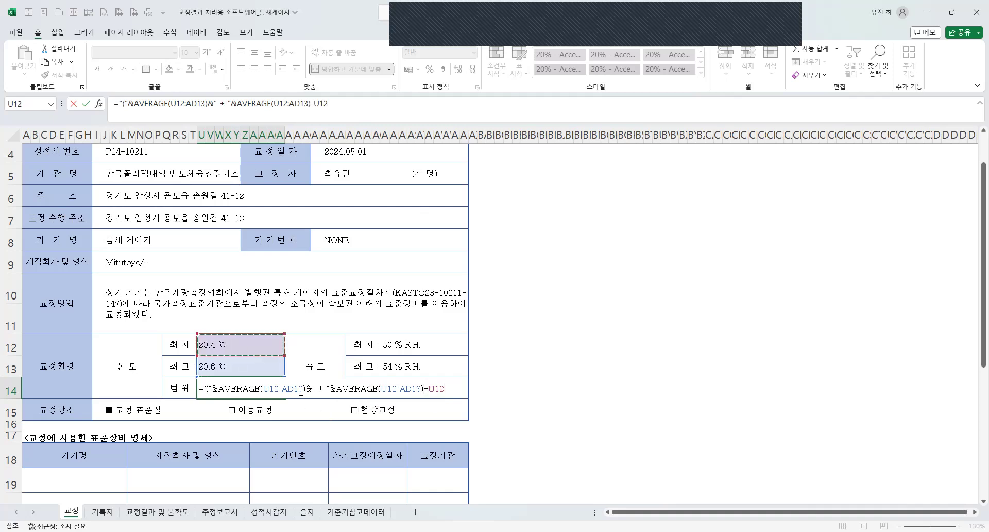
text(()
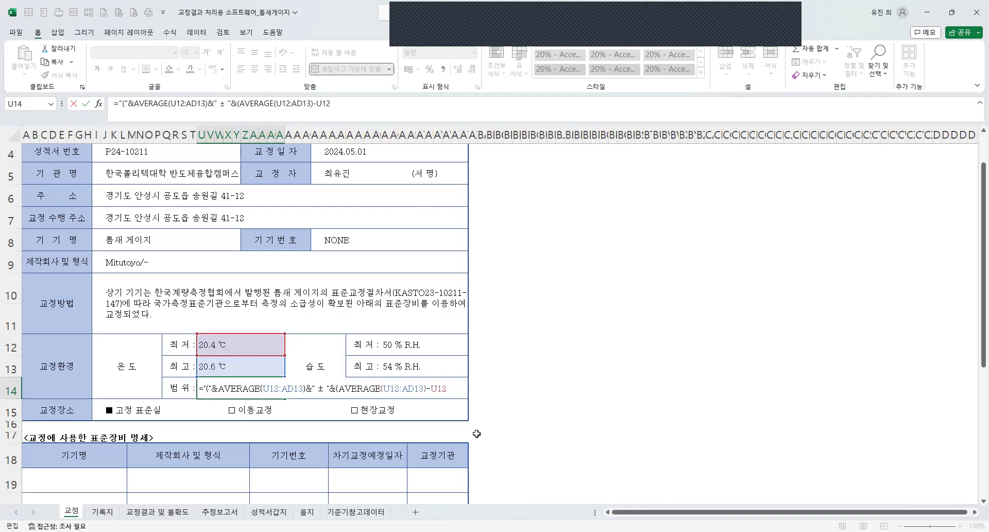
text(/2)
click(362, 105)
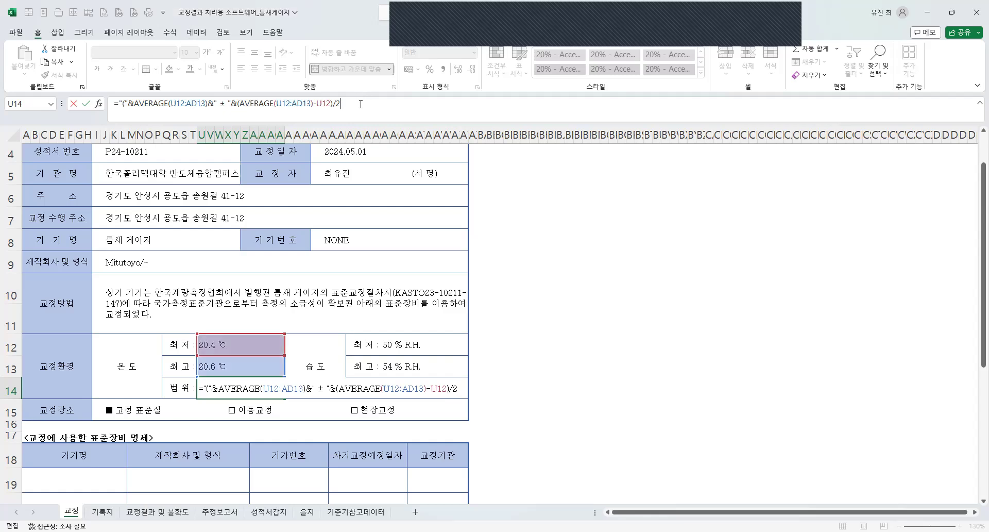
text(&")
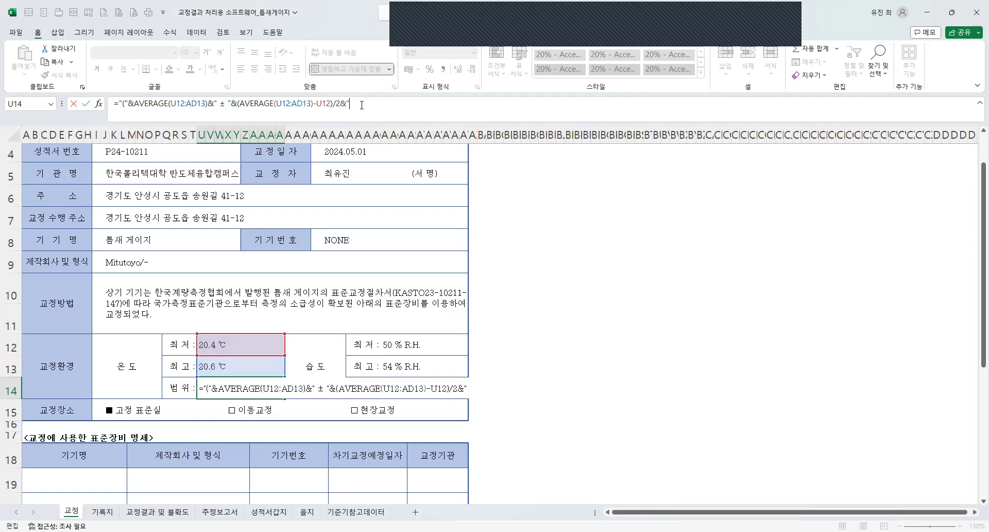
text()"))
key(Return)
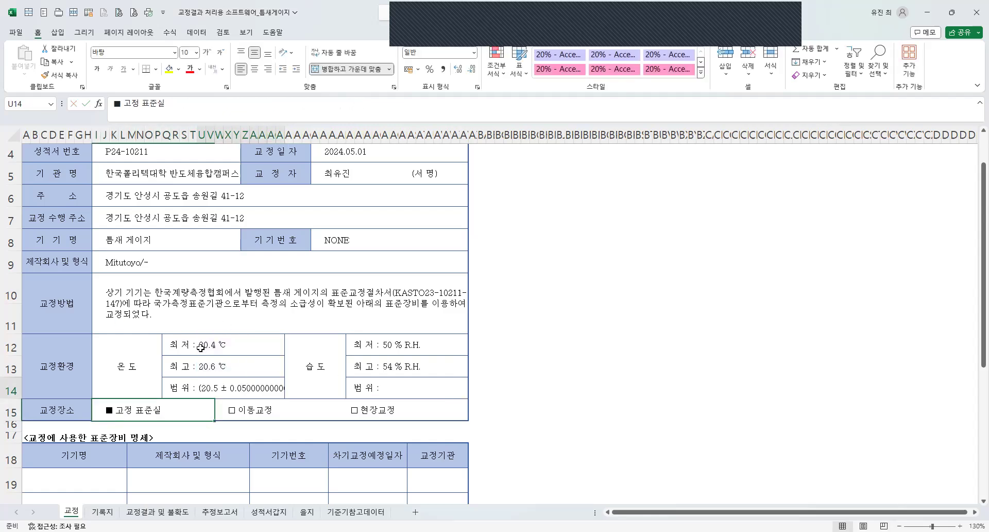
Remove the division by 2 from the temperature range formula in U14.
click(244, 391)
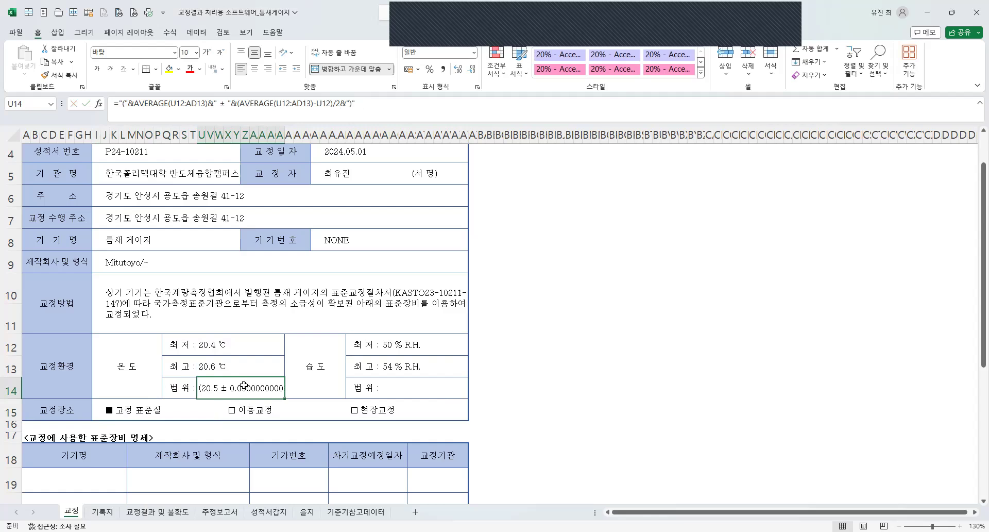
click(312, 103)
drag(341, 105, 333, 105)
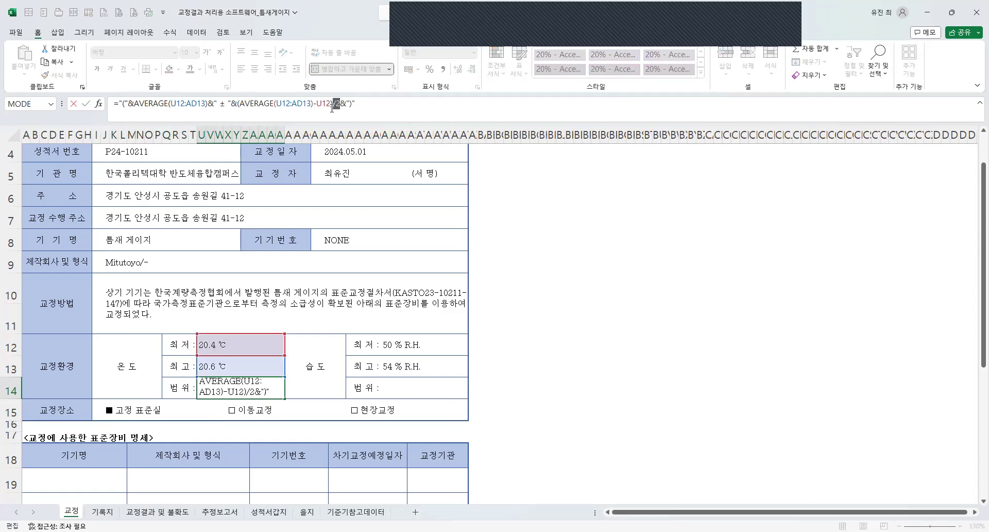
key(BackSpace)
key(Return)
click(217, 394)
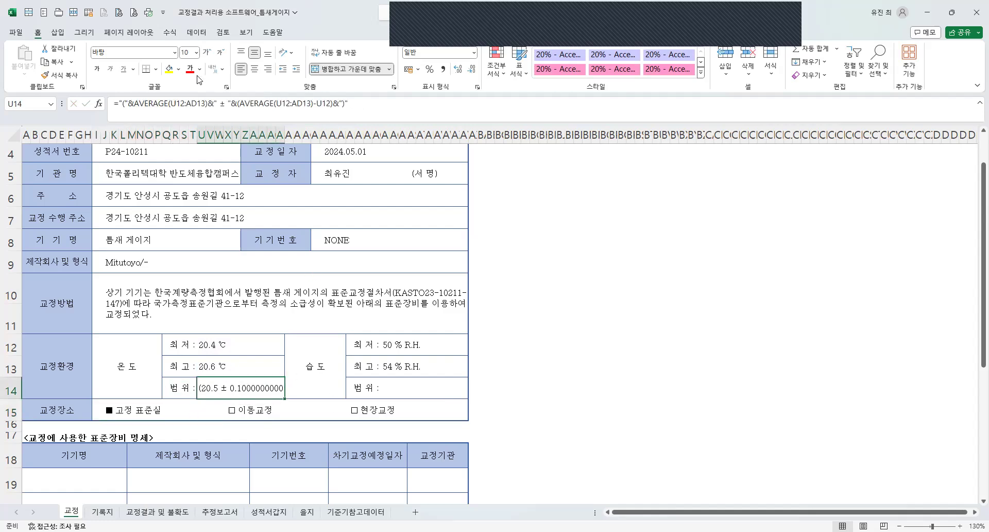
Wrap the first average in the U14 formula in TEXT with the number format "0.0".
click(133, 103)
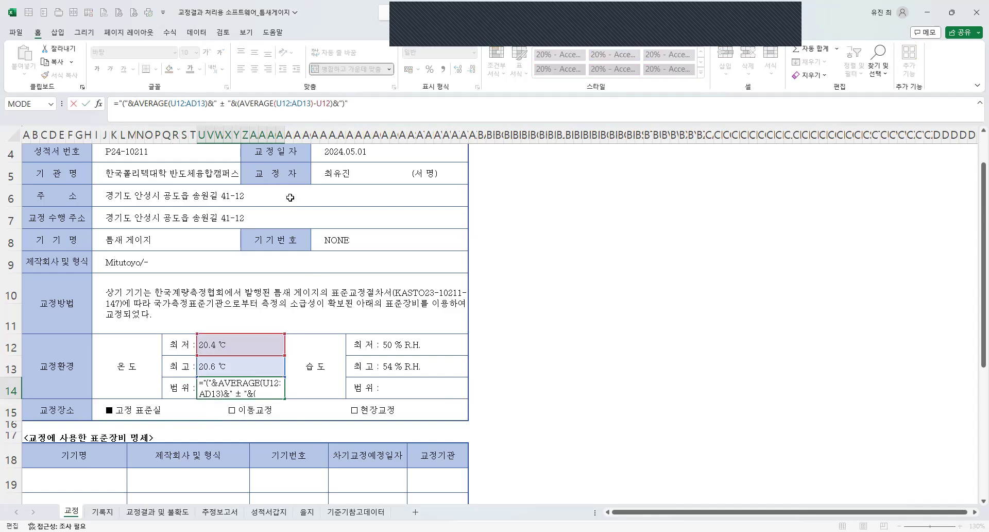
text(TEXT()
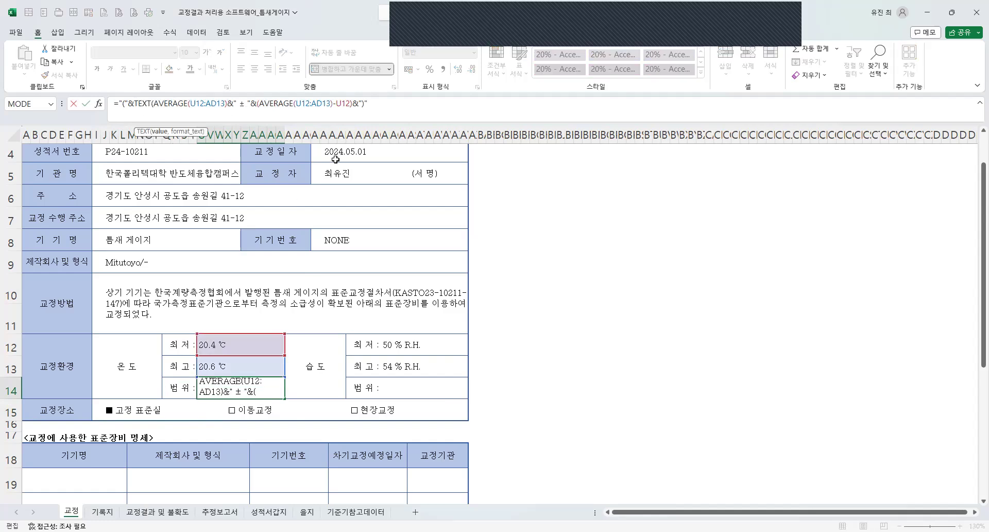
text(,"0.00))
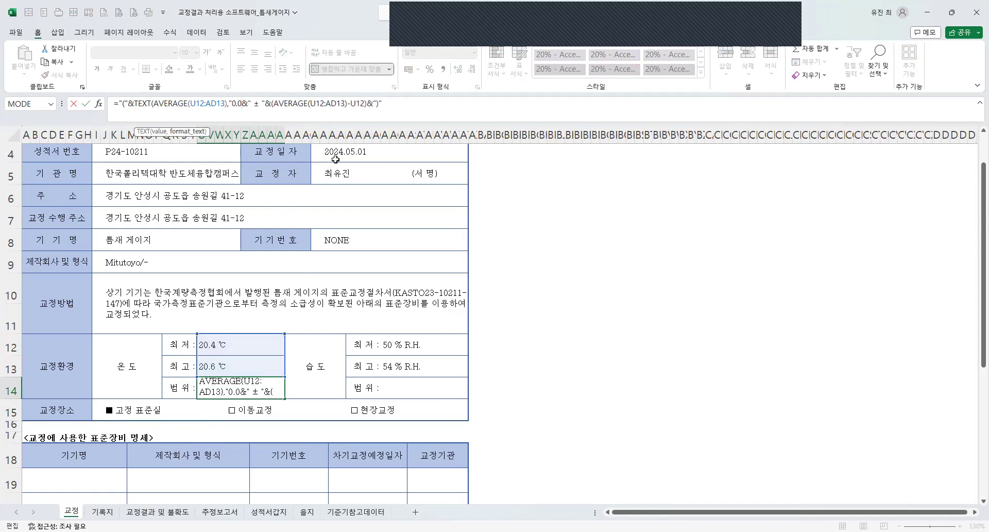
key(BackSpace)
key(BackSpace)
text(")
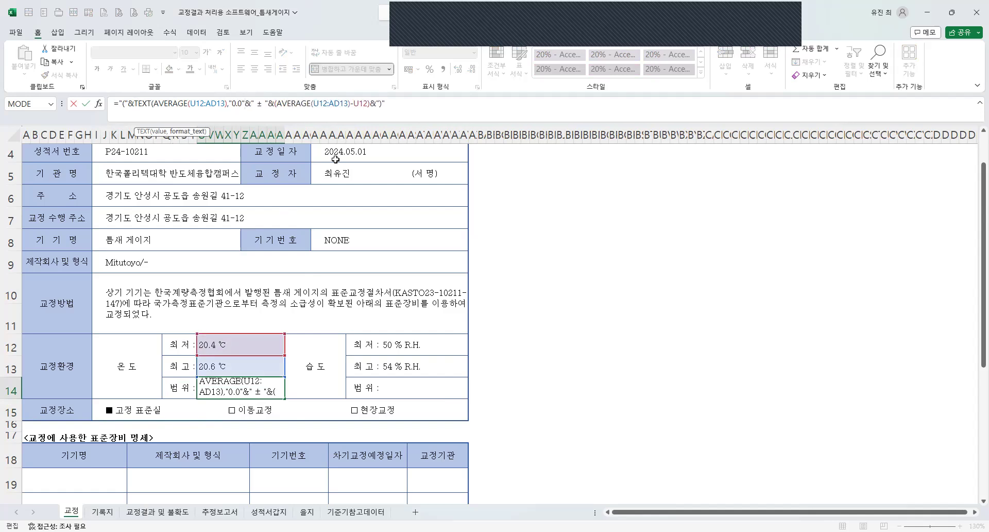
text())
Wrap the deviation part (AVERAGE(U12:AD13)-U12) of the temperature range formula in TEXT with the format "0.0".
click(277, 102)
text(("&)
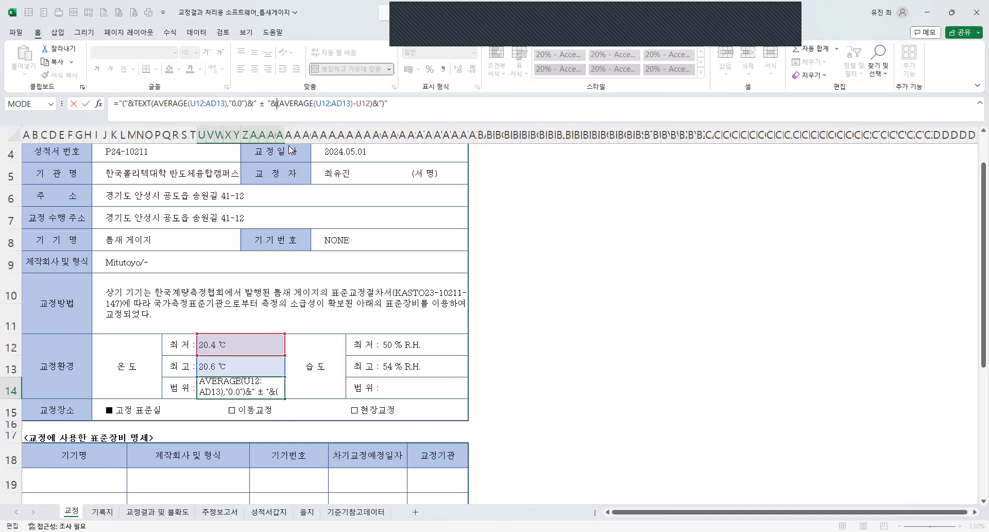
text(TEXT()
click(393, 103)
text(,"0.0")
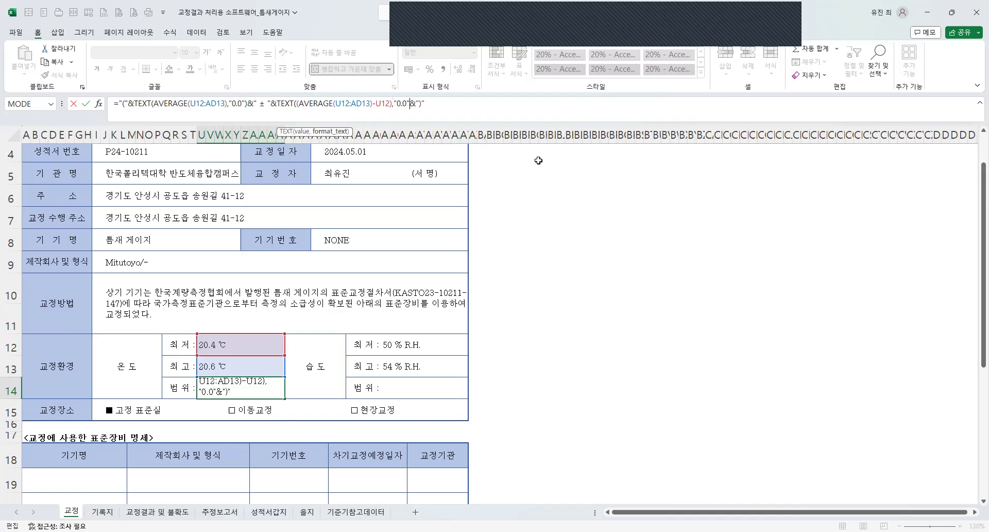
key(Return)
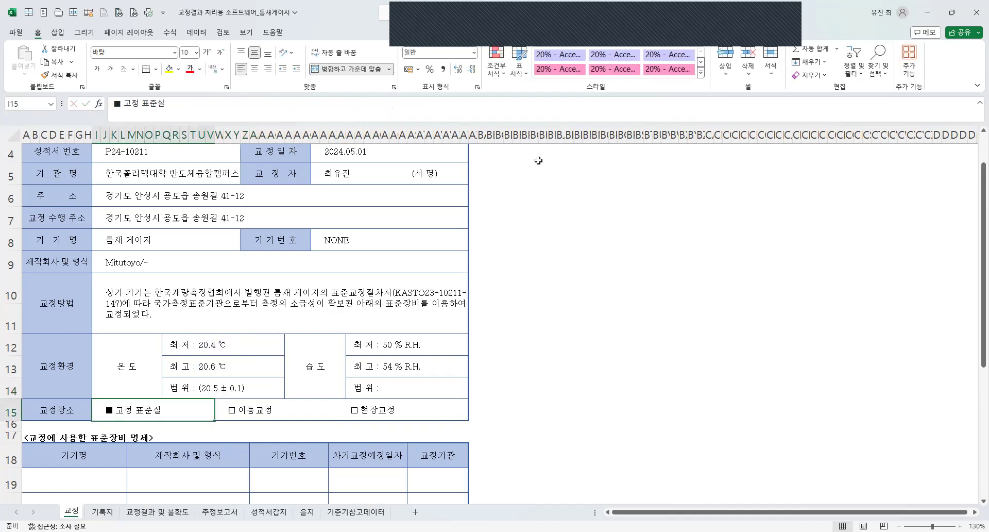
Add the unit ℃ after the closing bracket text in the temperature range formula.
click(217, 390)
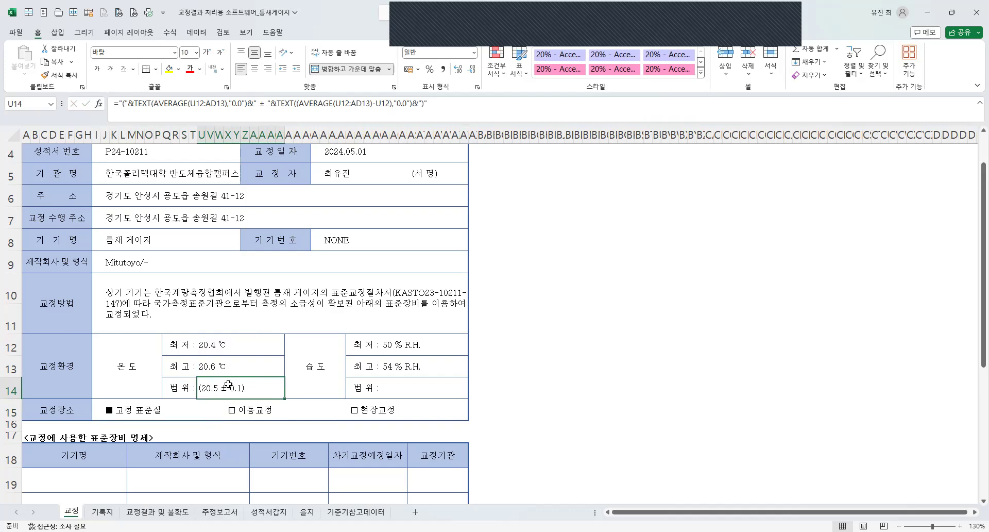
click(425, 103)
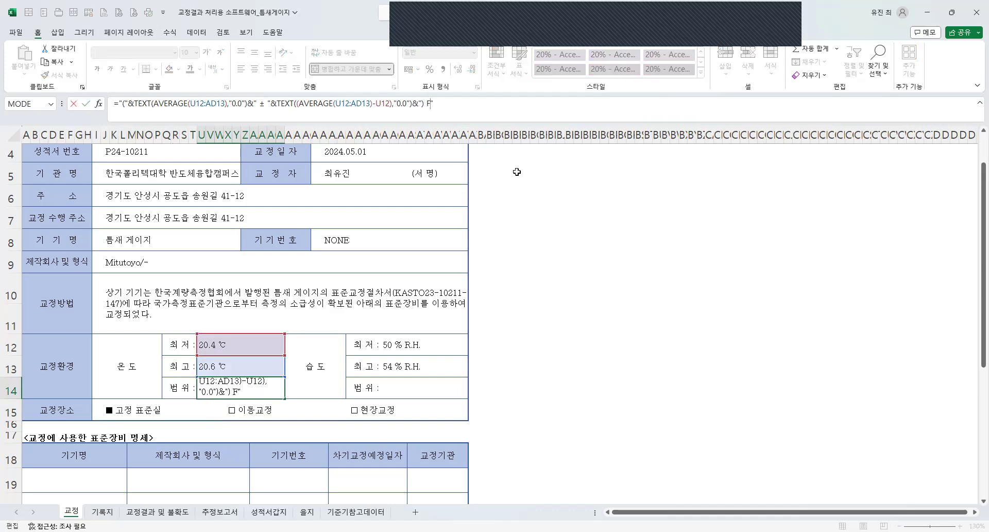
text(ㄹ)
key(Hangul_Hanja)
key(Return)
key(Return)
click(239, 388)
key(ctrl+c)
click(392, 392)
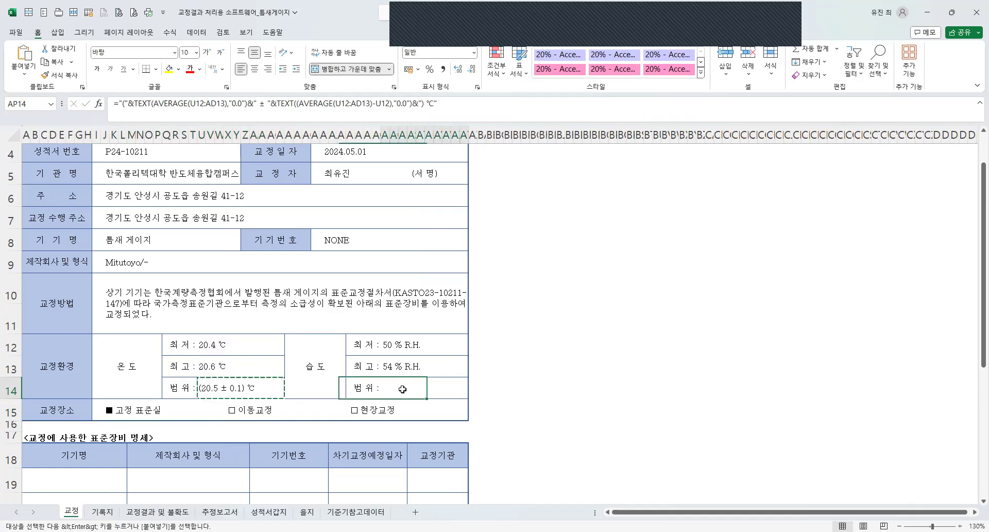
Copy the full formula text of the temperature range into the humidity range (범위) cell.
click(230, 378)
drag(470, 106, 63, 100)
key(ctrl+c)
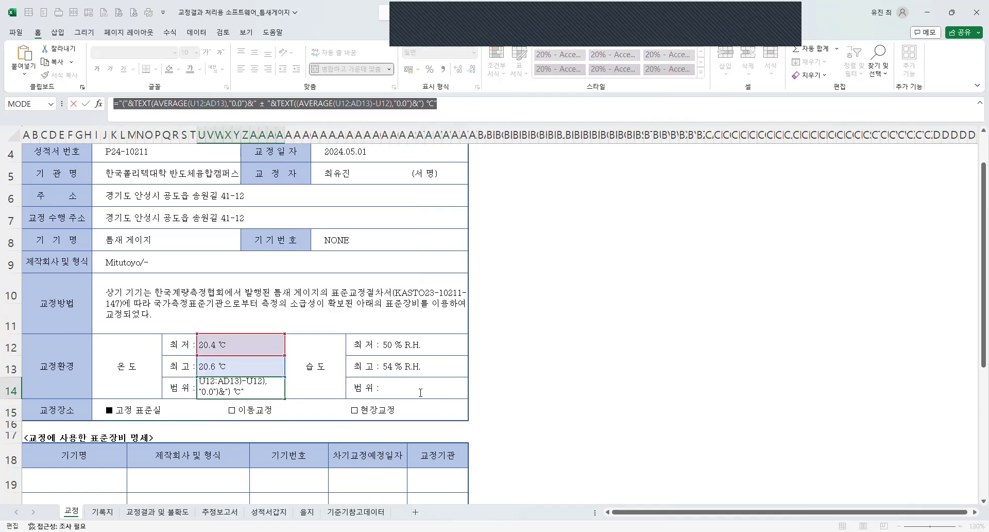
key(Escape)
double_click(430, 394)
key(ctrl+v)
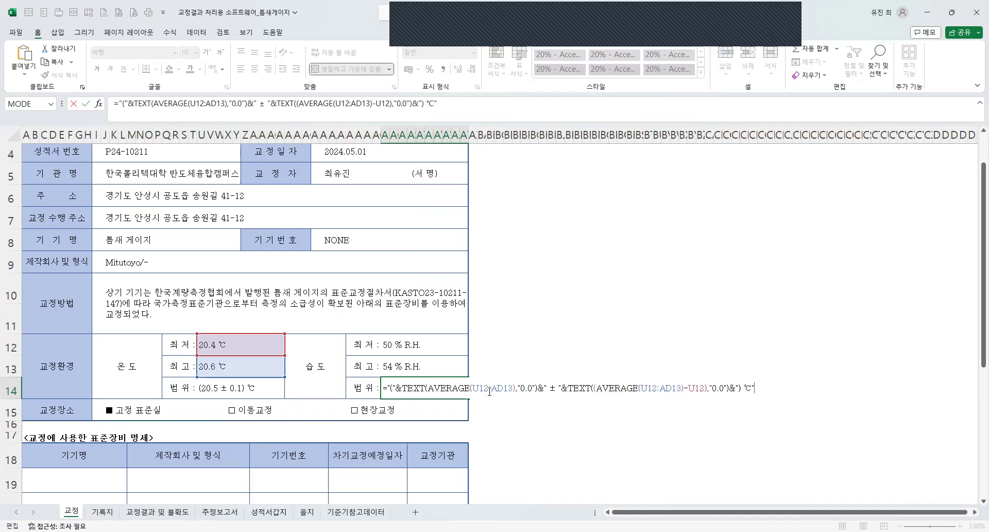
Change both TEXT formats in the humidity range formula to "0" so it shows whole numbers.
click(526, 388)
key(Delete)
key(Delete)
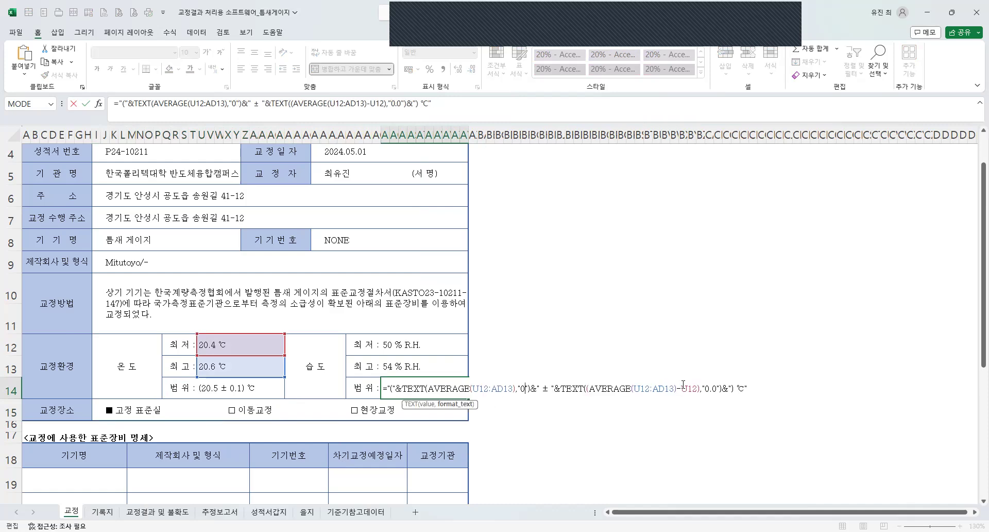
click(714, 389)
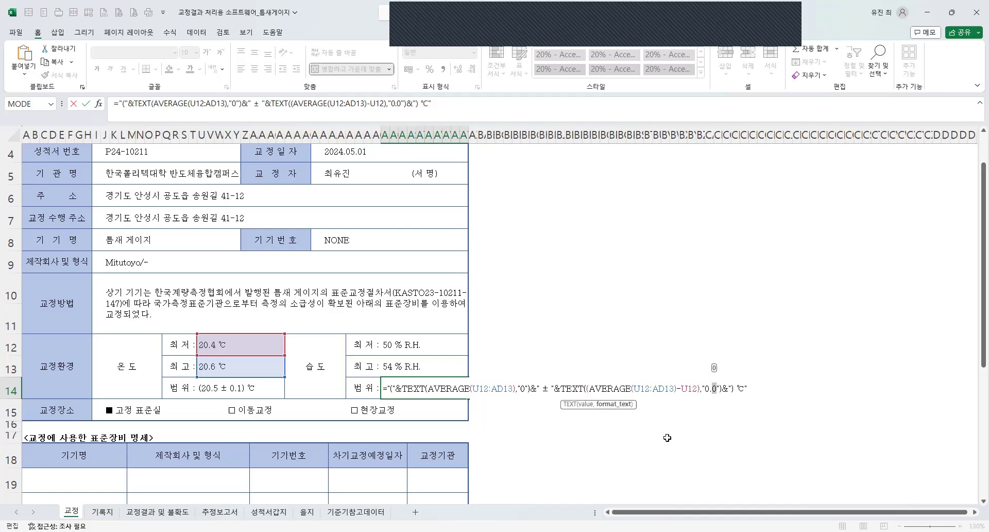
key(Delete)
key(Delete)
key(Return)
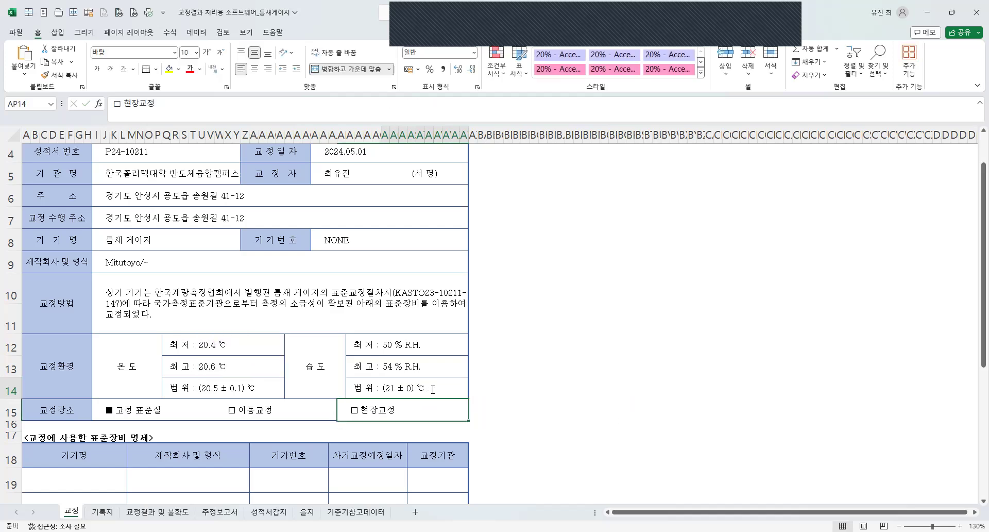
Redirect the humidity range formula's references to the humidity cells, using AP12:AY13 for the averages and AP12 for the subtracted value.
double_click(433, 389)
drag(285, 345, 469, 352)
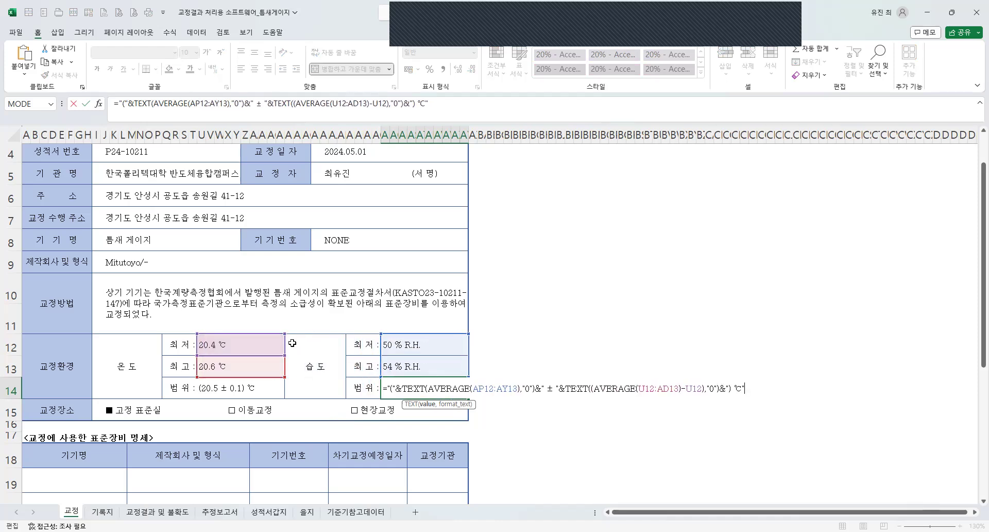
drag(283, 345, 424, 345)
drag(285, 345, 418, 392)
Review the record sheet from the device details through the calibration location (교정장소) to the standard equipment table.
scroll(183, 377, down, 1)
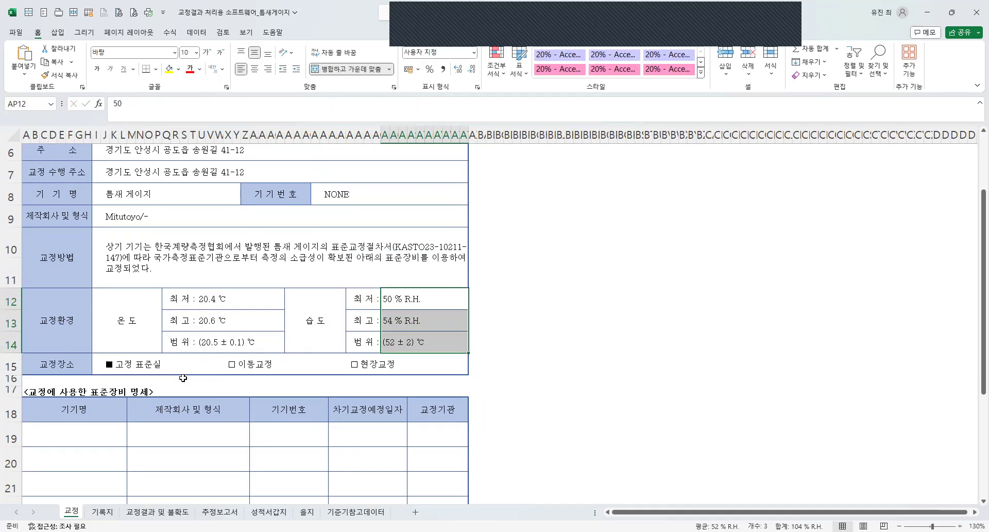
scroll(188, 392, up, 1)
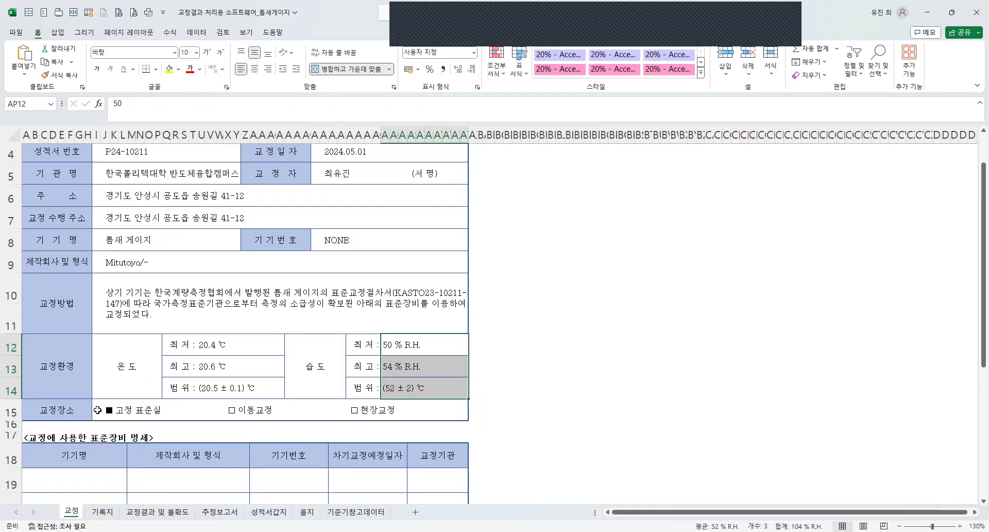
click(106, 410)
scroll(201, 379, up, 1)
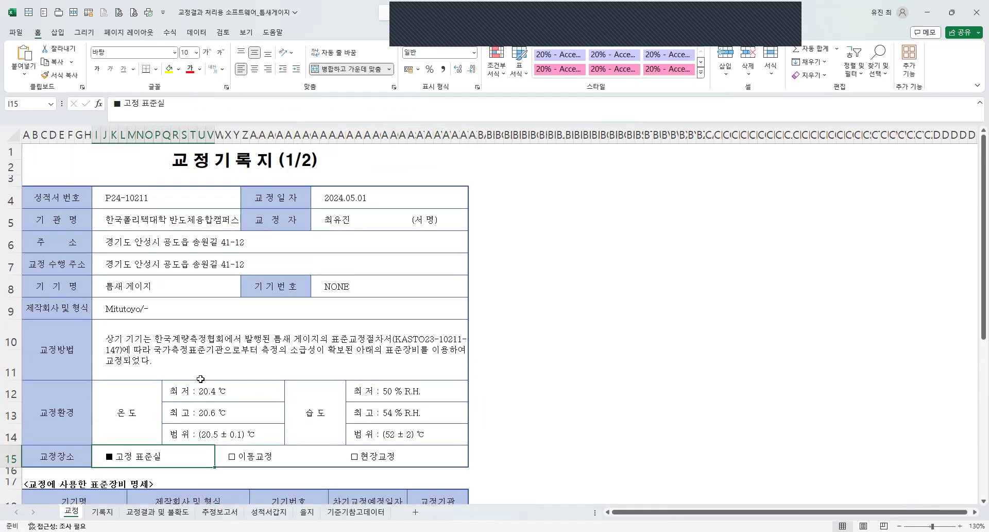
scroll(57, 366, down, 2)
scroll(156, 368, up, 2)
scroll(156, 366, down, 3)
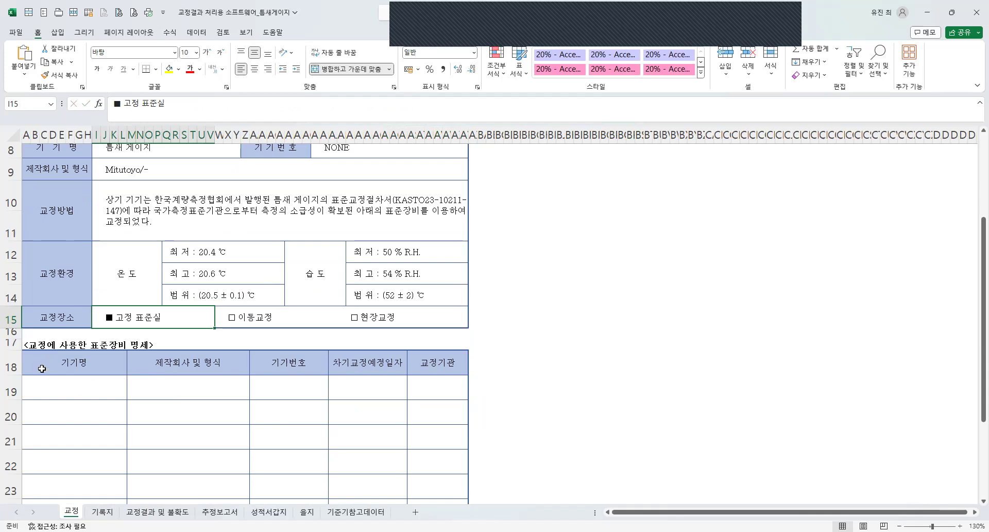
click(37, 345)
click(25, 344)
Enter 외측 마이크로미터(Digital) as the device name (기기명) in the first row of the standard equipment table.
click(61, 396)
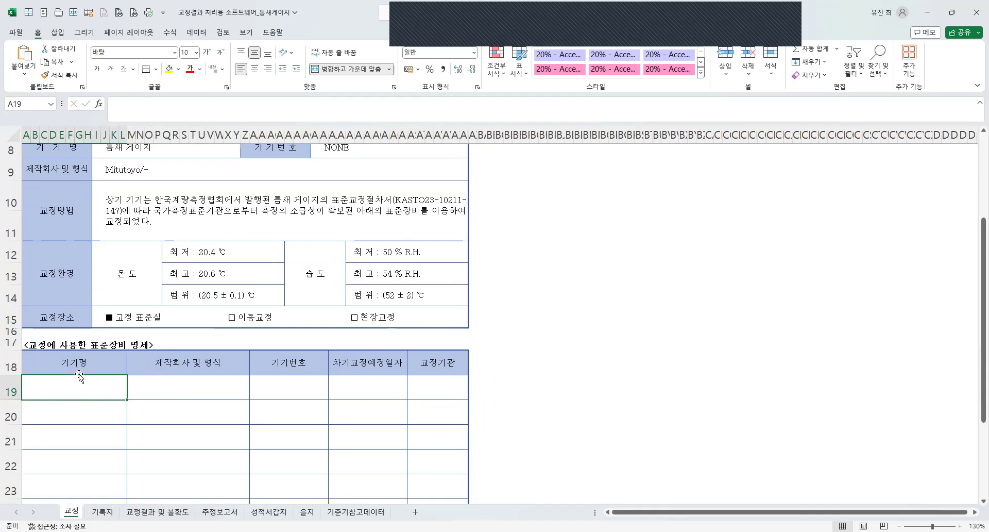
text(외측 마이크로미터(Digital))
key(Tab)
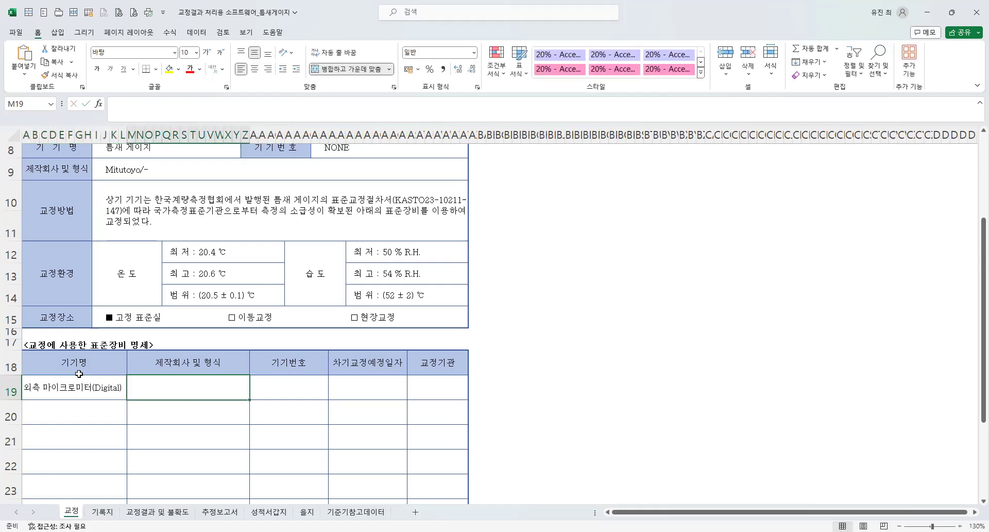
Enter Mitutoyo/(0 ~ 25, 0.001) mm as the manufacturer and type (제작회사 및 형식) of the micrometer in the standard equipment table.
text(Mitut)
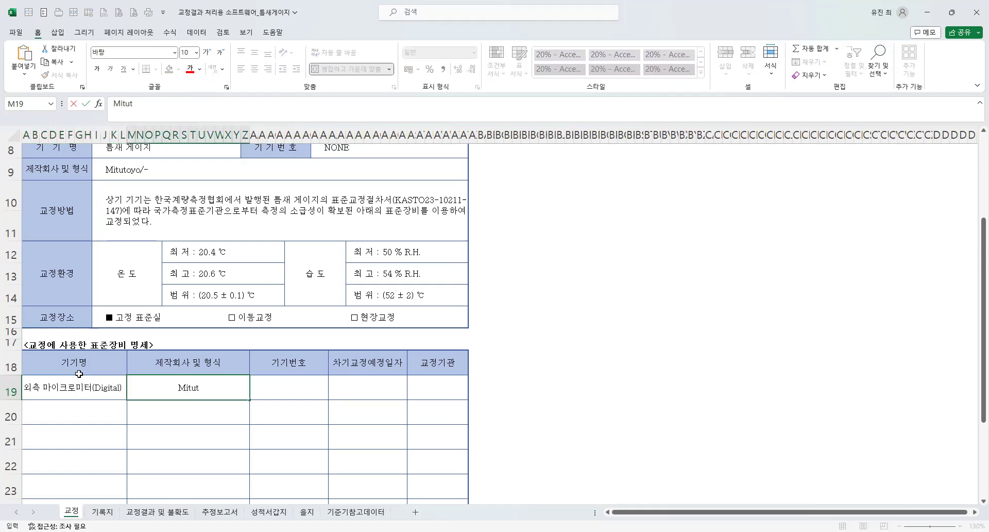
text(oyo/(0 ~ 25, 0.001) mm)
key(Tab)
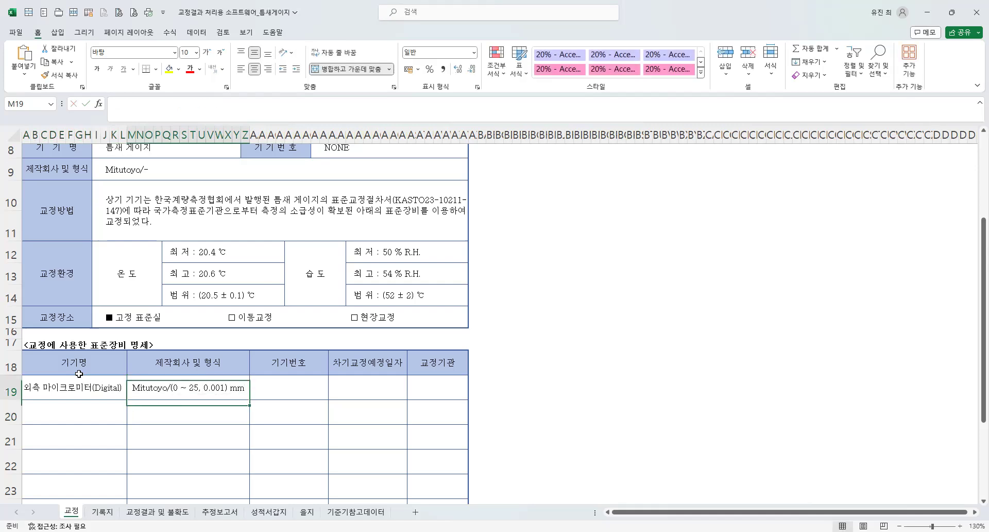
Enter 45011575 as the micrometer's device number (기기번호) and 2024.07.15. as its next calibration date (차기교정예정일자).
text(45011575)
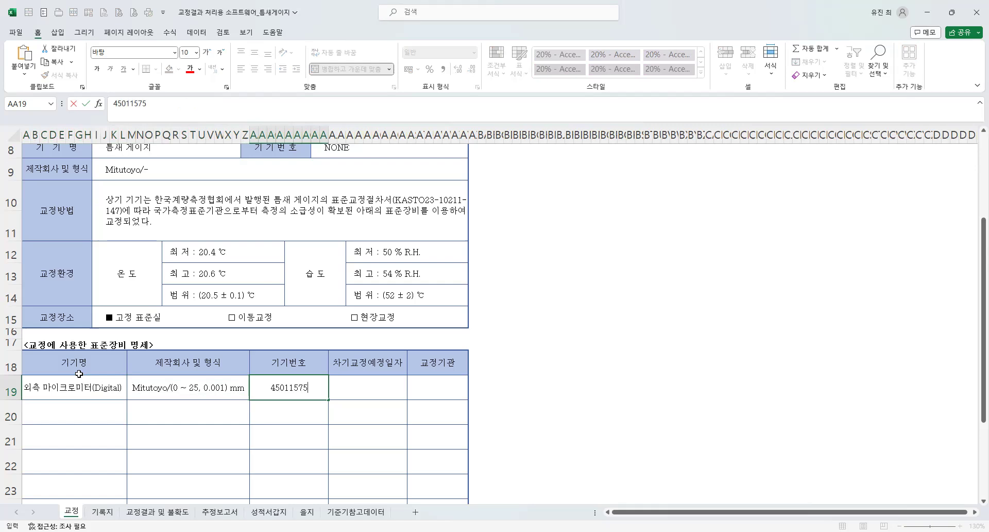
key(Tab)
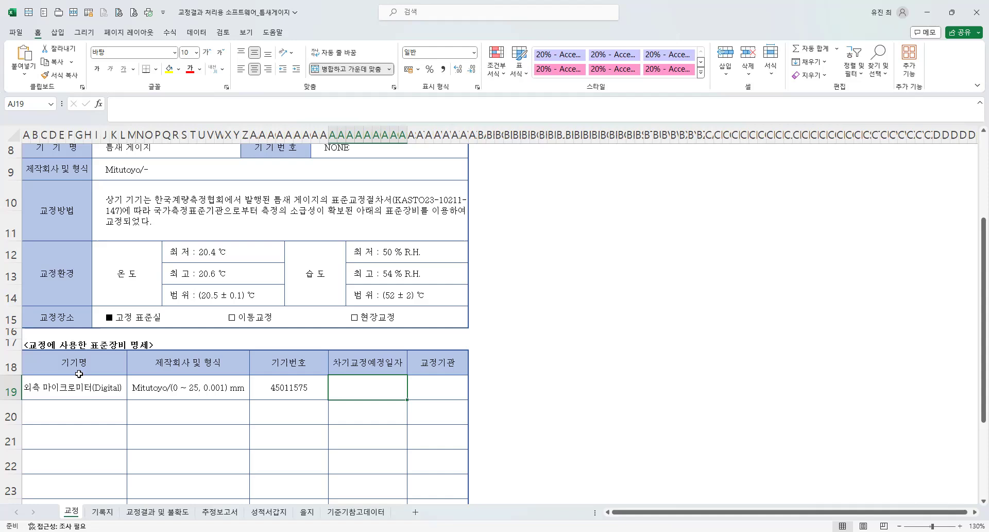
text(20)
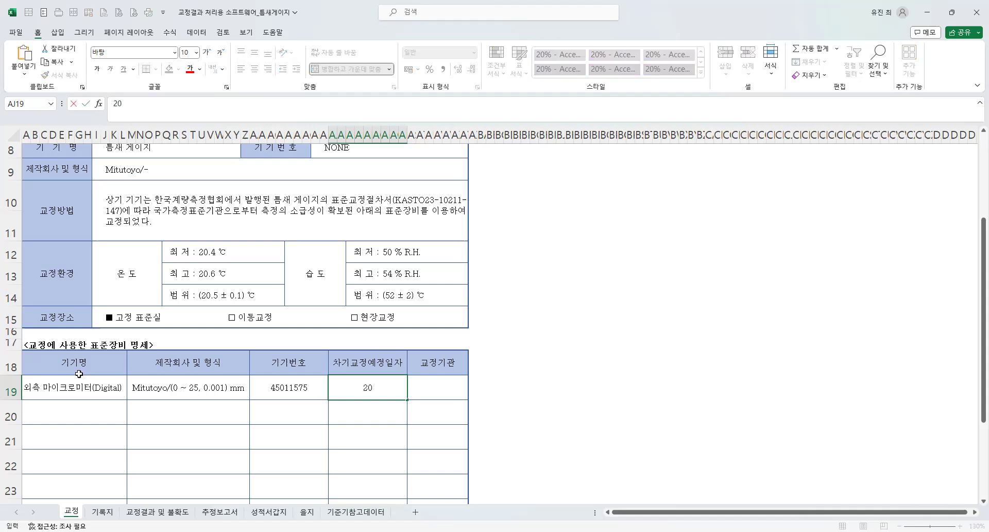
text(24.07.15.)
key(ctrl+Return)
key(Return)
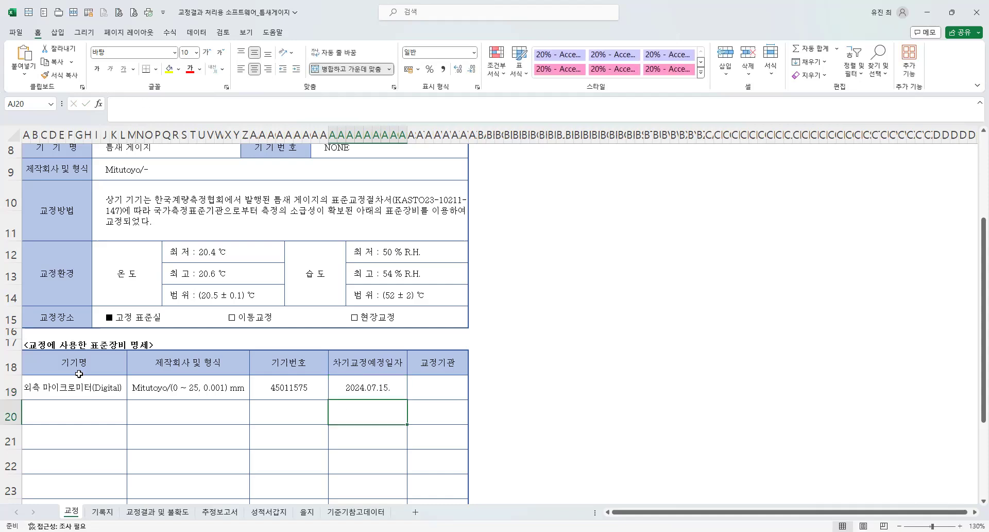
Enter GAONCAL as the micrometer's calibration agency (교정기관) in the standard equipment table.
key(Up)
key(Right)
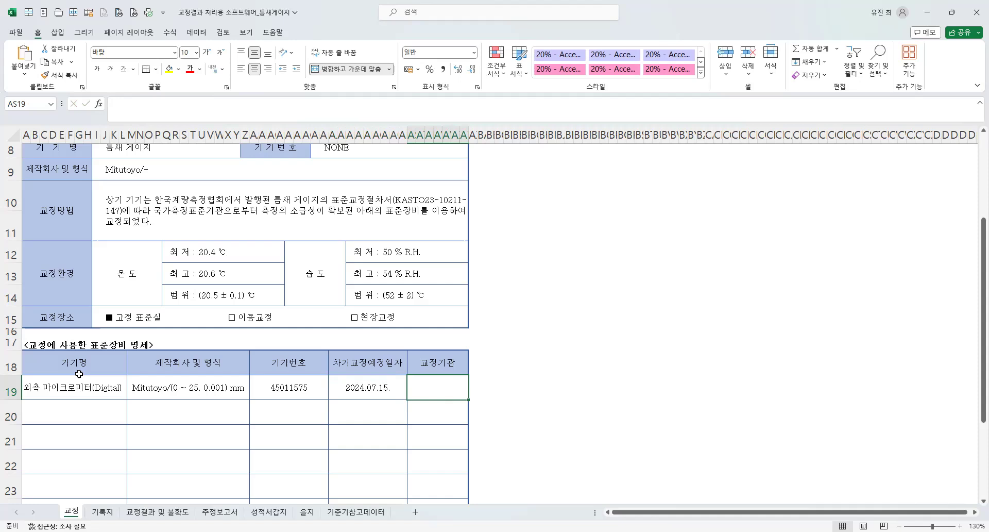
text(GAONCAL)
key(Return)
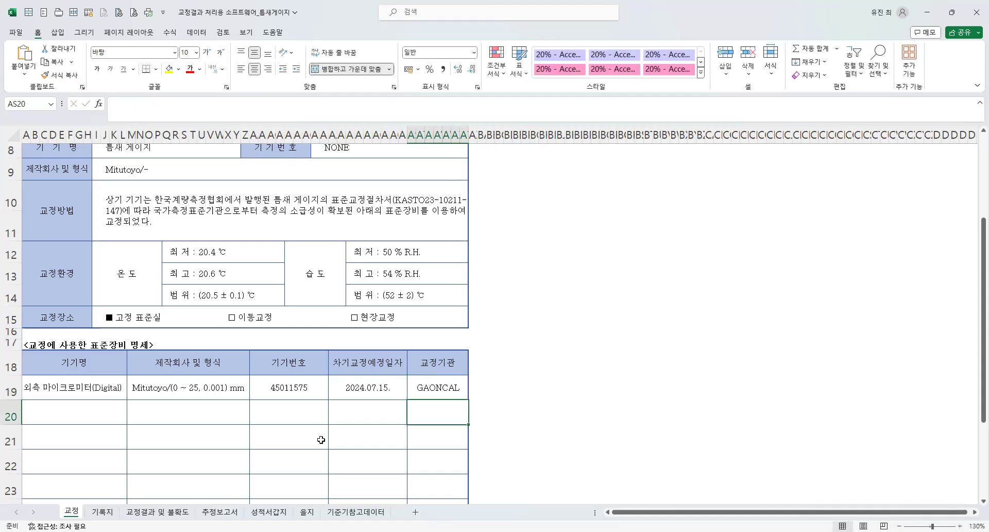
Review the whole record sheet, from the title and device details to the standard equipment table and the approver row (승인자).
scroll(252, 415, down, 5)
scroll(252, 415, up, 7)
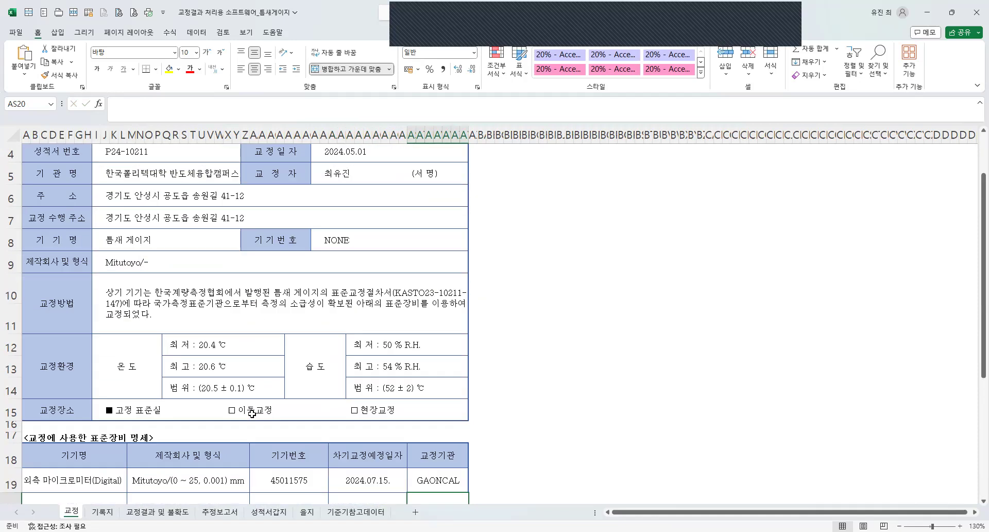
scroll(238, 309, down, 5)
click(301, 418)
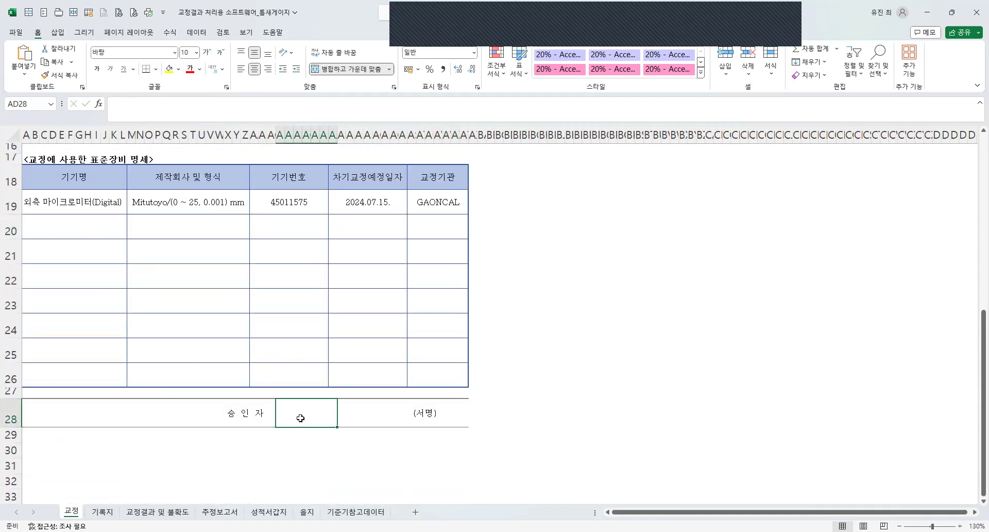
scroll(345, 372, up, 5)
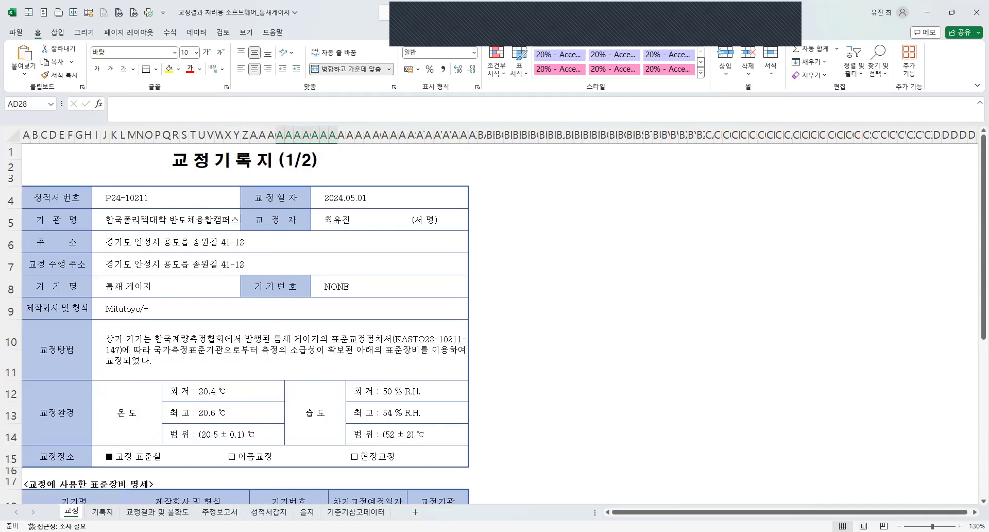
drag(244, 160, 469, 475)
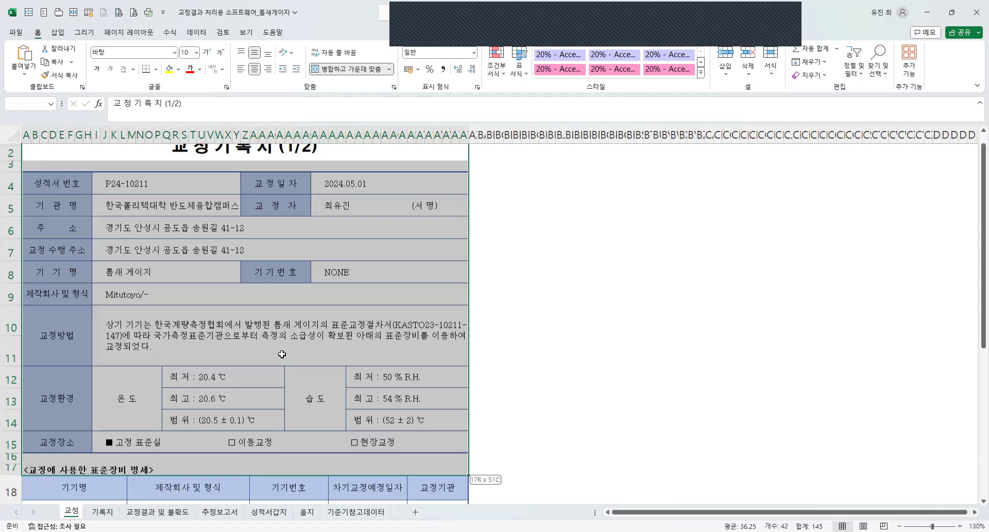
scroll(219, 288, down, 4)
scroll(219, 365, up, 5)
click(190, 375)
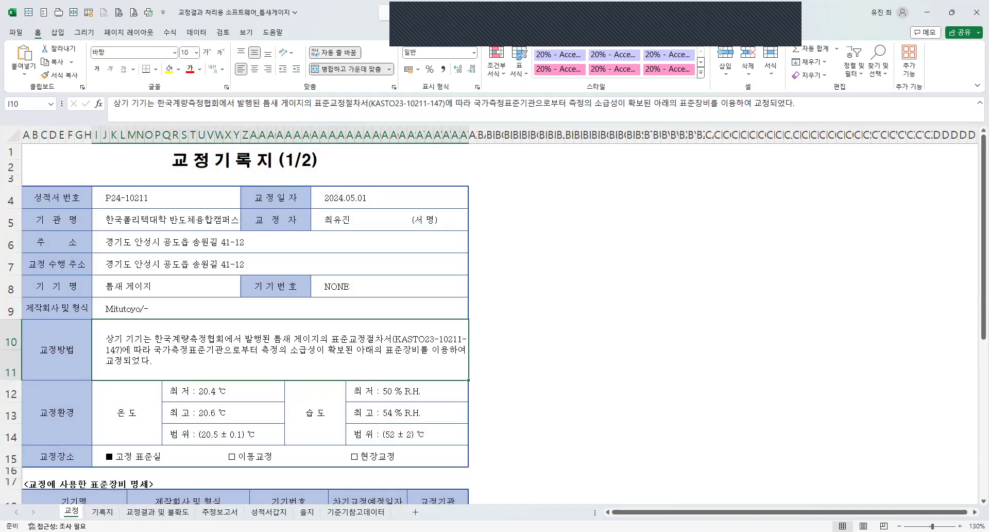
On the 교정결과 및 불확도 sheet, link the certificate number (성적서 번호) cell to the same field on the 교정 sheet.
click(137, 512)
click(146, 191)
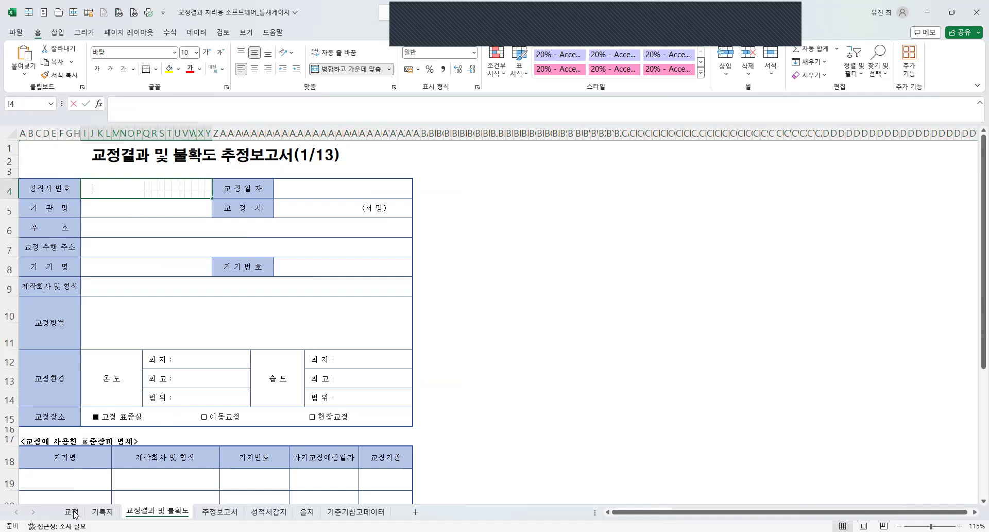
text(=)
key(ctrl+Page_Up)
click(135, 198)
key(Return)
Link the report's calibration date (교정일자) cell to the date on the 교정 sheet.
click(309, 192)
text(=)
click(77, 513)
click(349, 194)
key(Return)
Link the report's institution name (기관명) and calibrator (교정자) cells to the matching fields on the 교정 sheet.
click(126, 206)
text(=)
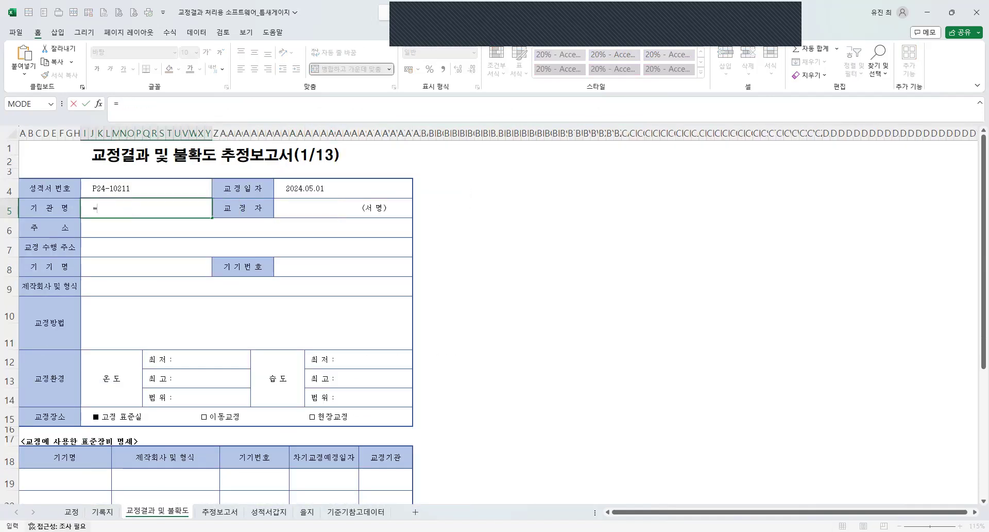
key(ctrl+Page_Up)
click(155, 199)
key(Return)
click(285, 210)
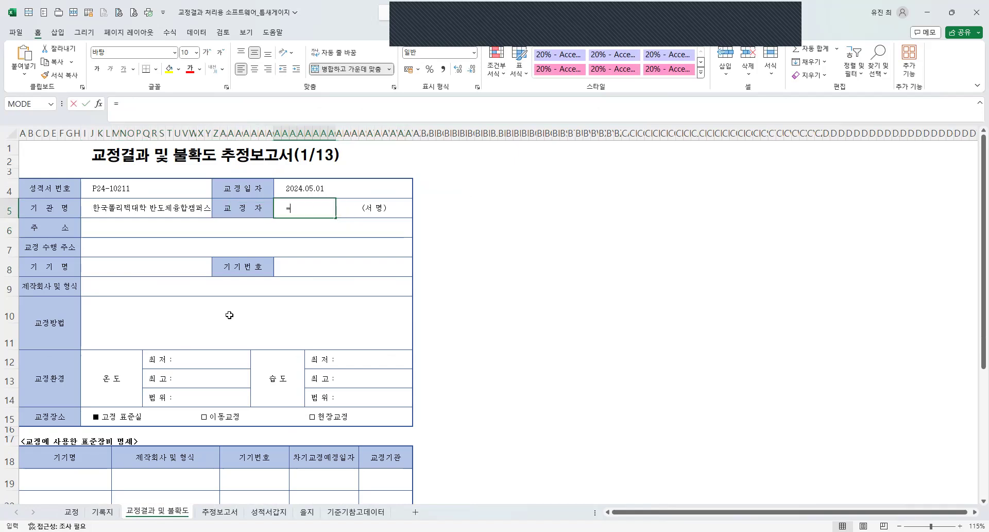
text(=)
click(74, 512)
click(335, 219)
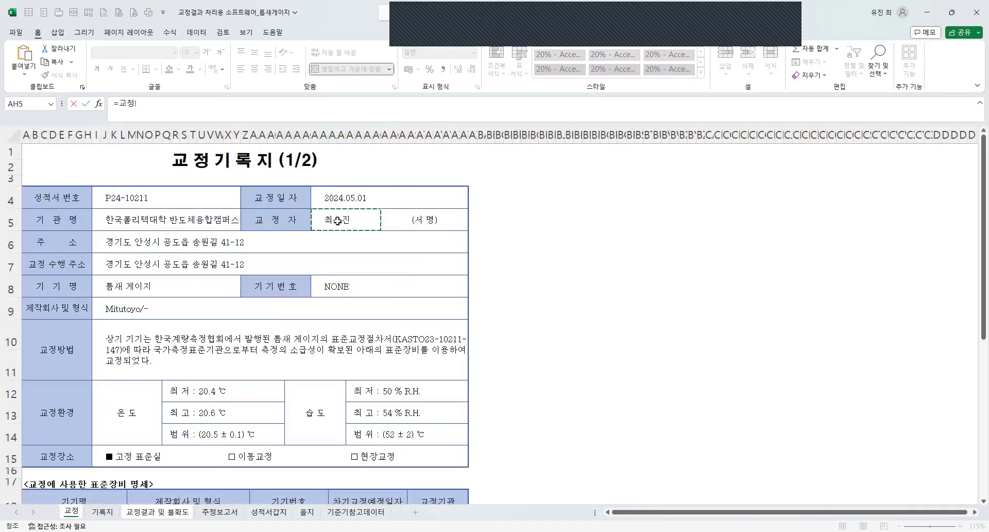
key(Return)
Link the report's address (주소) and calibration site address (교정 수행 주소) cells to the matching 교정 sheet cells.
text(=)
click(71, 512)
click(127, 243)
key(Return)
text(=)
click(71, 512)
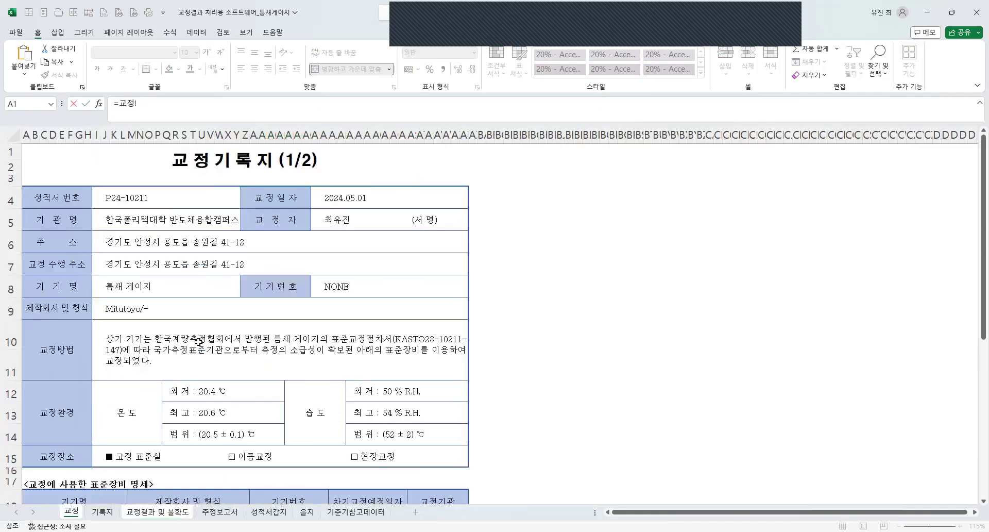
click(171, 262)
key(Return)
Link the report's device name (기기명) and device number (기기번호) cells to the matching fields on the 교정 sheet.
click(144, 263)
text(=)
click(74, 510)
click(144, 290)
key(Return)
click(291, 266)
text(=)
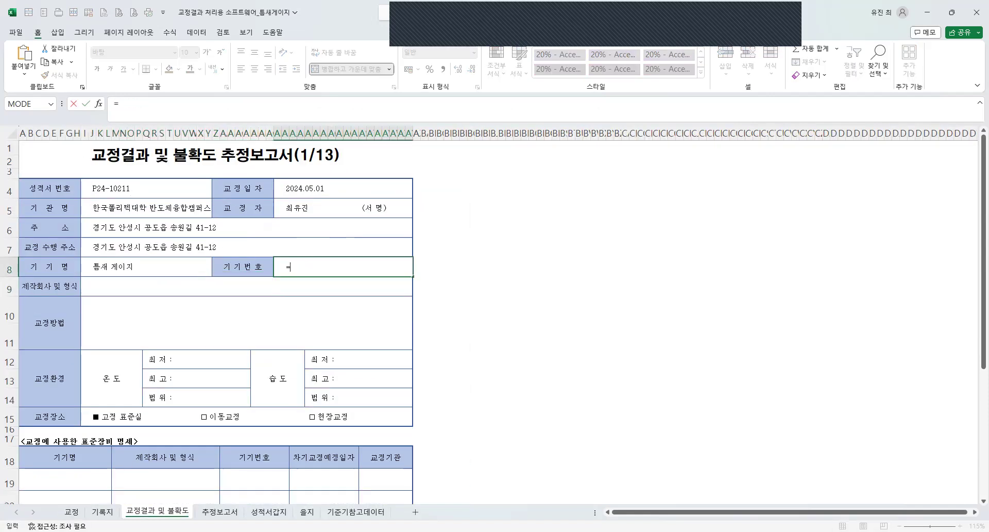
click(74, 510)
click(355, 290)
key(Return)
Link the report's manufacturer and type (제작회사 및 형식) and calibration method (교정방법) cells to the 교정 sheet.
text(=)
click(75, 510)
click(289, 307)
key(Return)
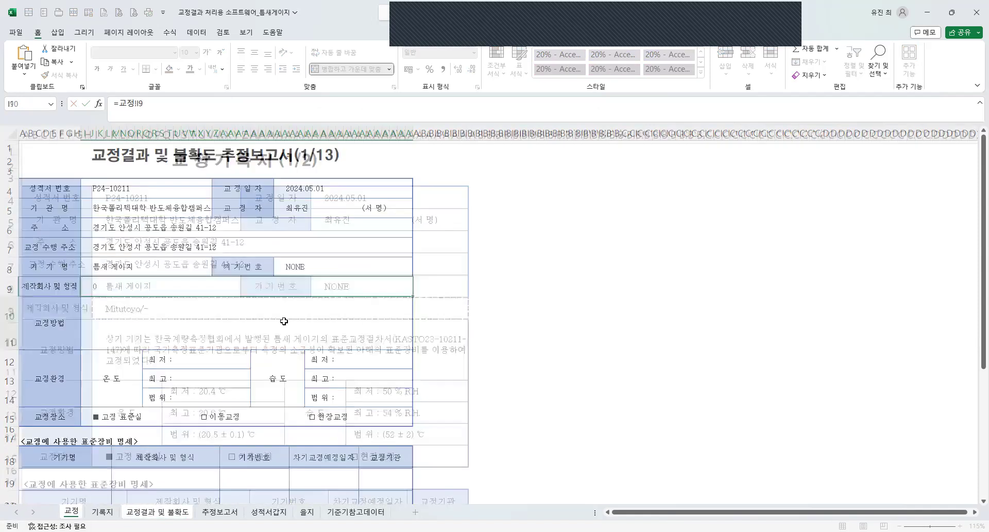
text(=)
click(102, 512)
click(268, 335)
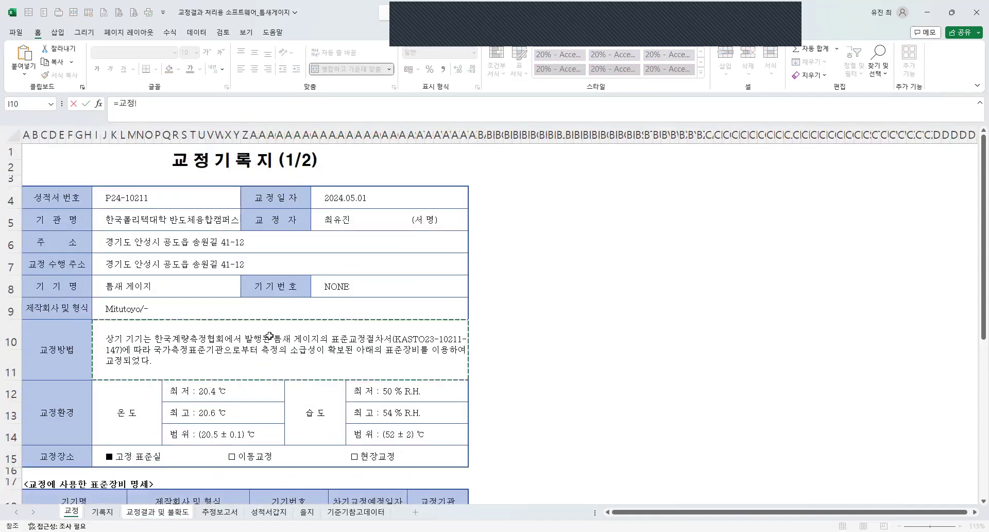
key(Return)
Link the report's minimum, maximum and range cells for temperature (온도) to the corresponding cells on the 교정 sheet.
text(=)
click(102, 512)
click(258, 389)
key(Return)
text(=)
click(80, 510)
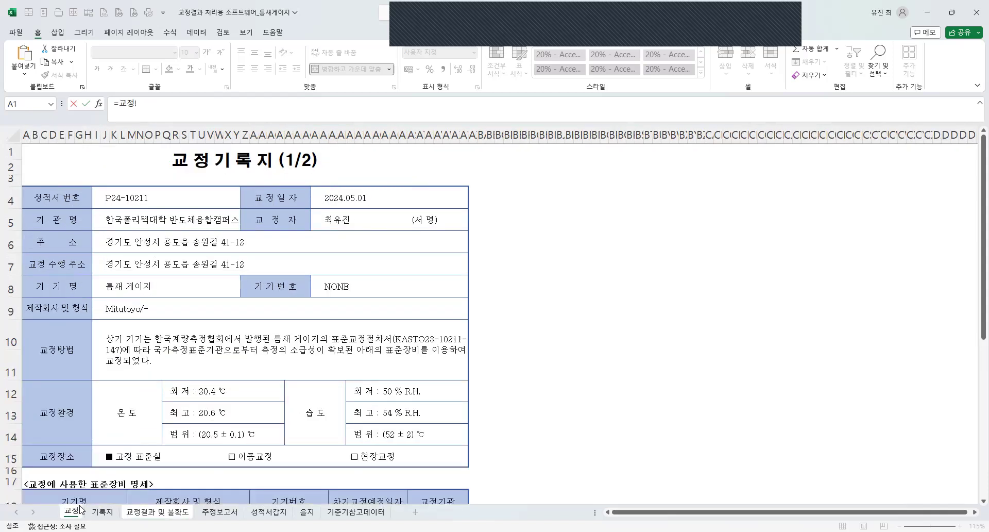
click(230, 419)
key(Return)
key(Up)
key(Up)
key(Up)
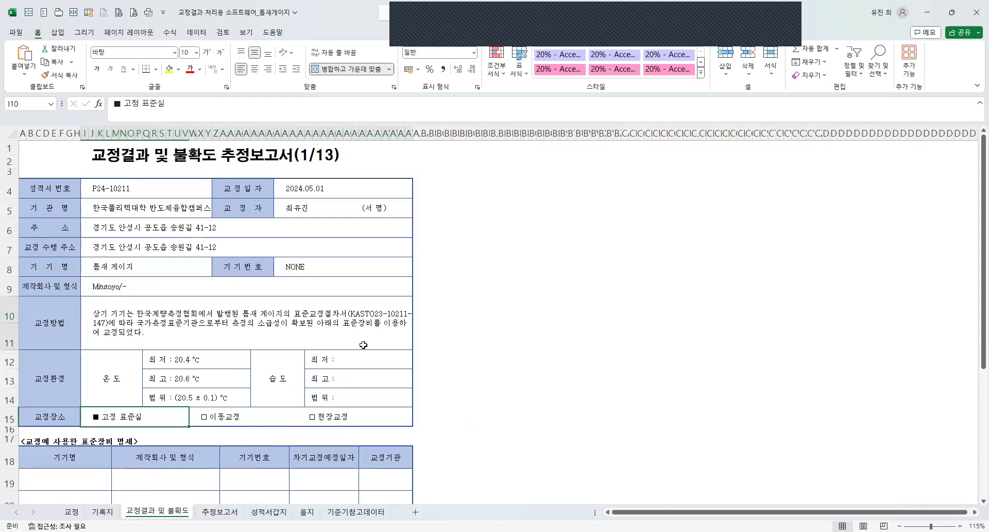
Link the report's minimum, maximum and range cells for humidity (습도) to the corresponding cells on the 교정 sheet.
click(360, 362)
text(=)
click(72, 512)
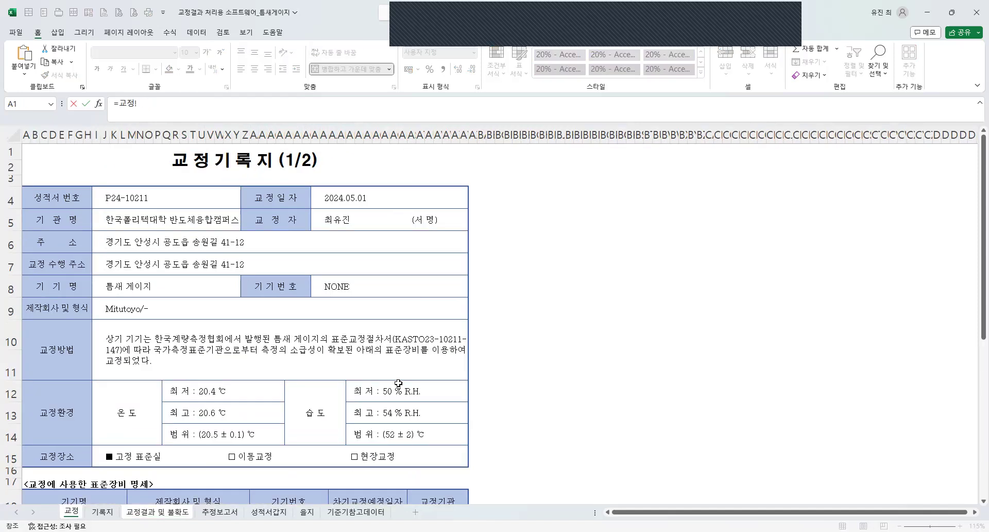
click(407, 401)
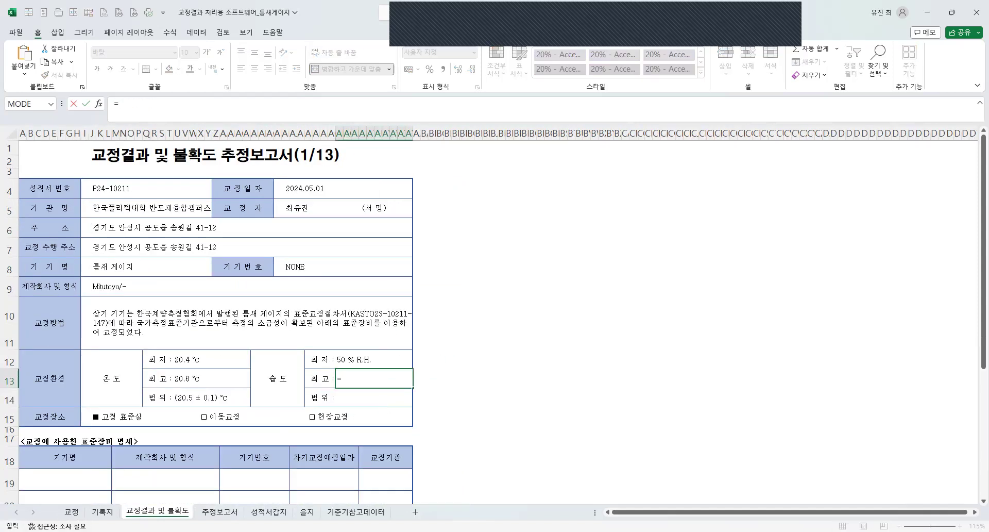
click(402, 417)
key(Return)
text(=)
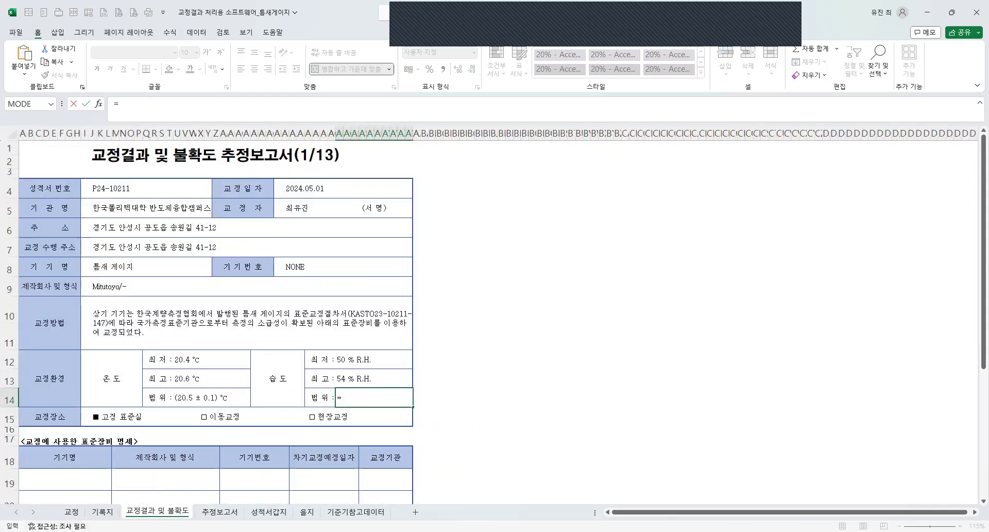
click(73, 511)
click(410, 439)
key(Return)
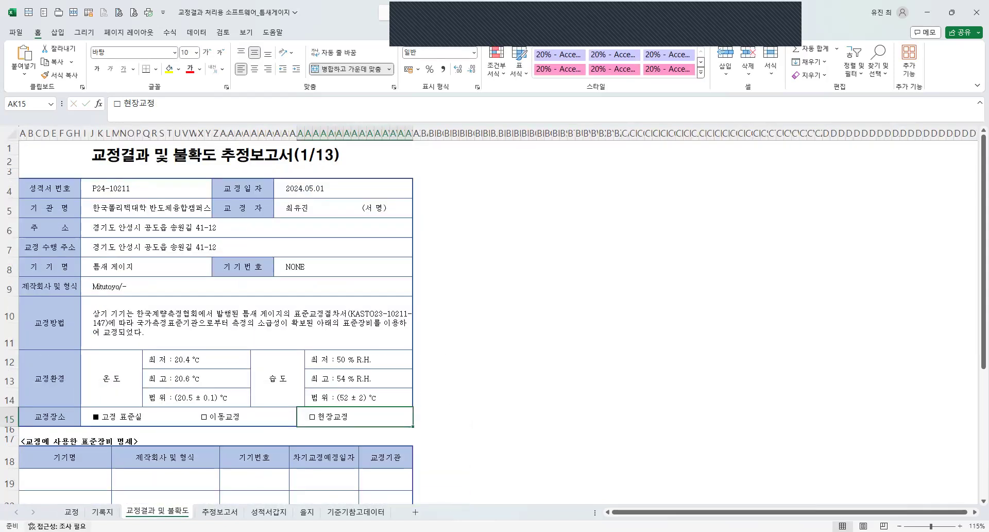
Replace the ℃ unit at the end of the humidity range formula on the 교정 sheet with %R.H.
click(72, 511)
click(413, 437)
click(430, 105)
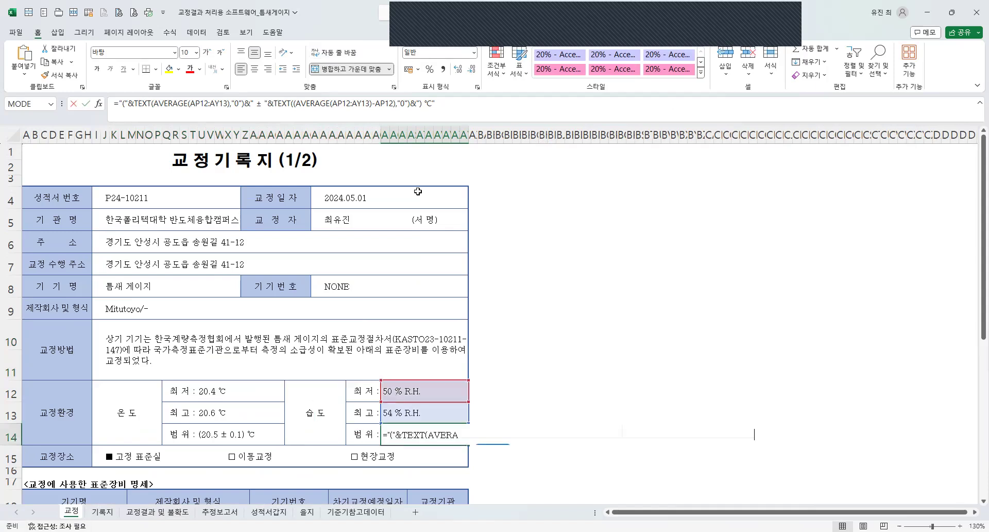
double_click(430, 105)
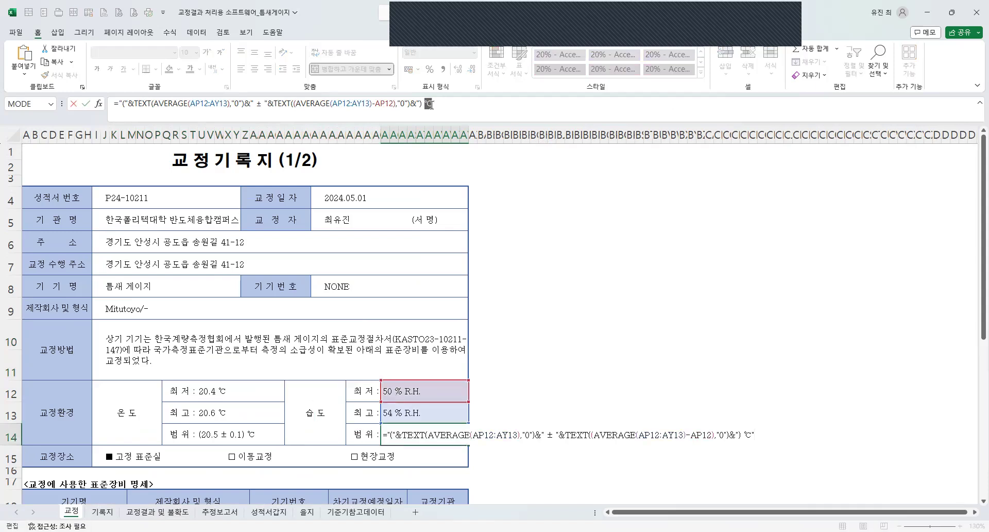
text(%R.H.)
key(Return)
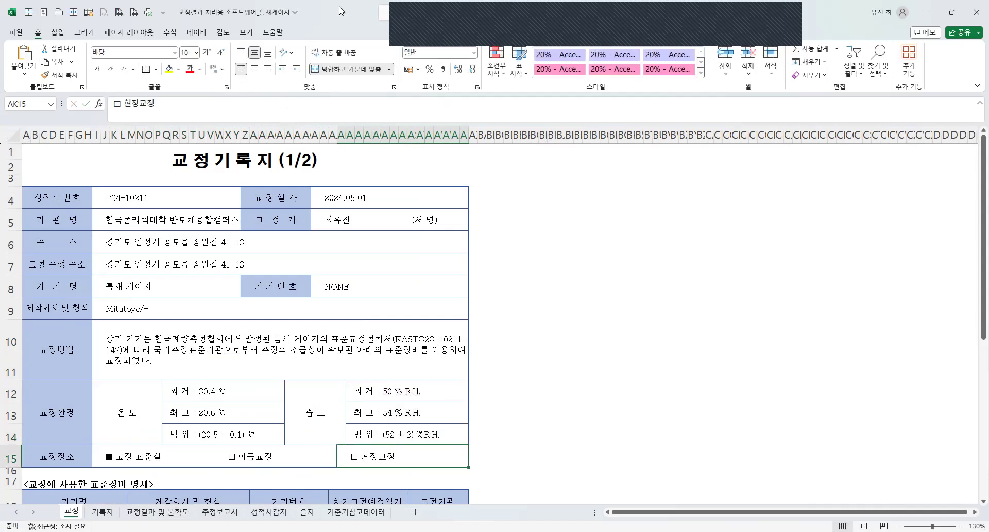
On the 교정결과 및 불확도 sheet, link the 고정 표준실 option of the calibration location (교정장소) to the 교정 sheet.
click(220, 512)
click(172, 510)
scroll(278, 444, down, 2)
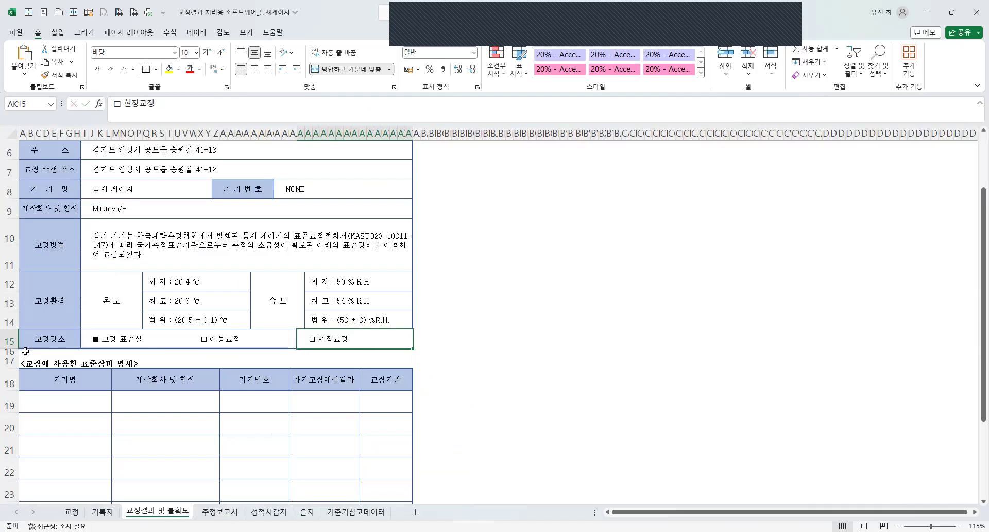
click(99, 340)
text(=)
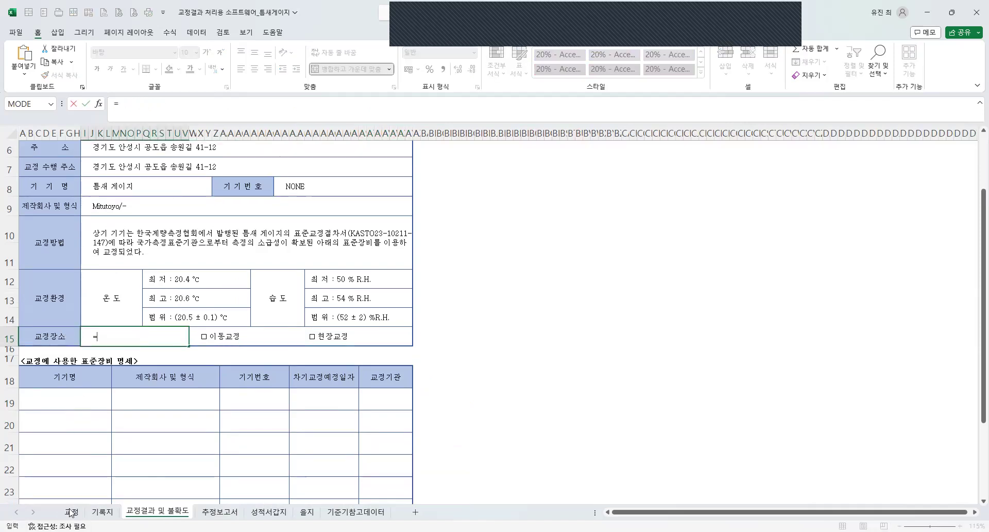
click(71, 512)
click(114, 450)
key(Return)
Link the 이동교정 and 현장교정 options of the report's calibration location to the matching cells on the 교정 sheet.
click(220, 337)
text(=)
click(72, 512)
click(259, 459)
key(Return)
click(350, 336)
text(=)
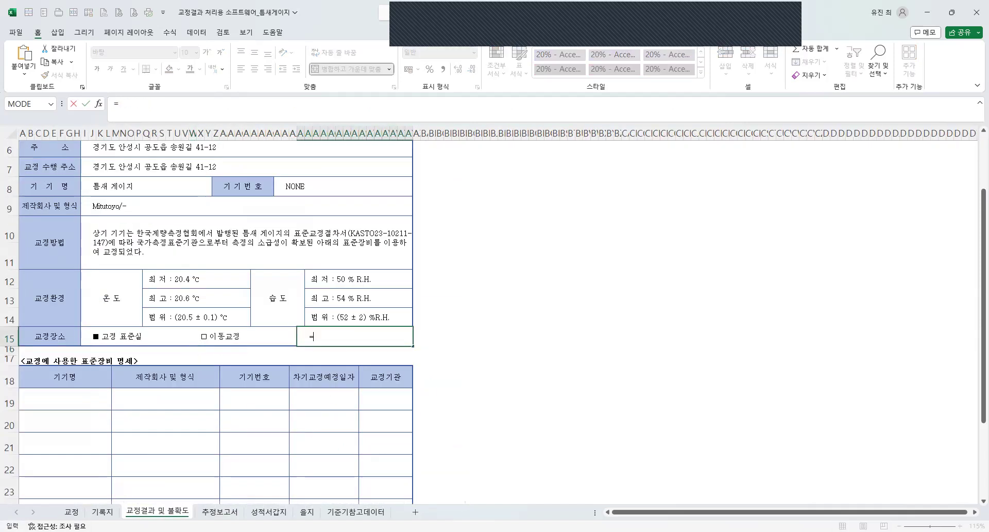
click(71, 512)
click(402, 458)
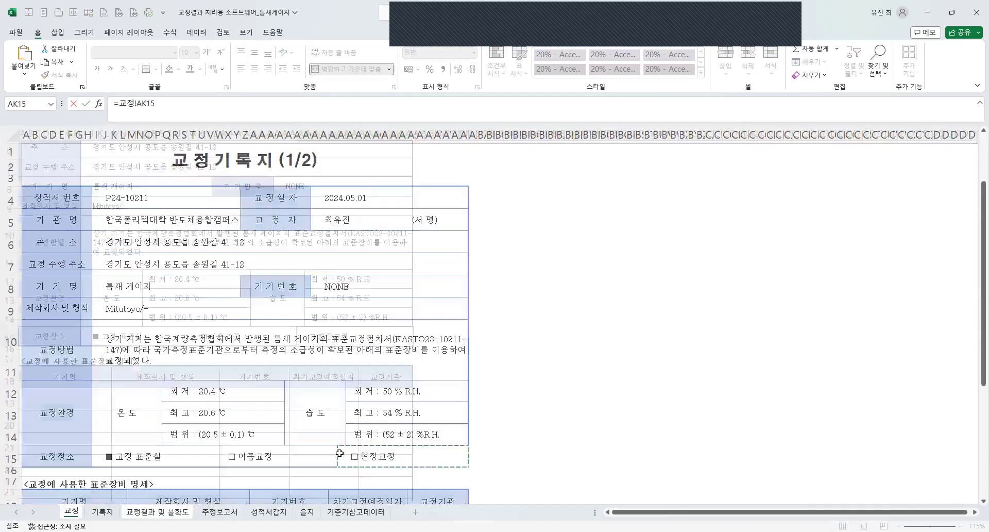
key(Return)
Link the equipment name (기기명) and manufacturer/type (제작회사 및 형식) cells of the report's first standard equipment row to the 교정 sheet.
scroll(220, 373, down, 1)
drag(85, 360, 380, 355)
text(=)
click(71, 511)
scroll(84, 345, down, 3)
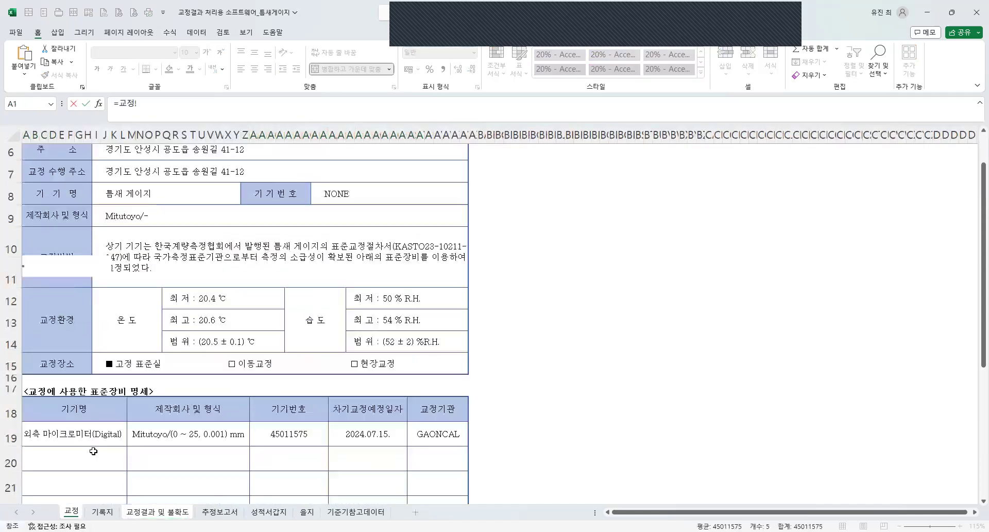
click(84, 345)
key(Return)
text(=)
click(67, 512)
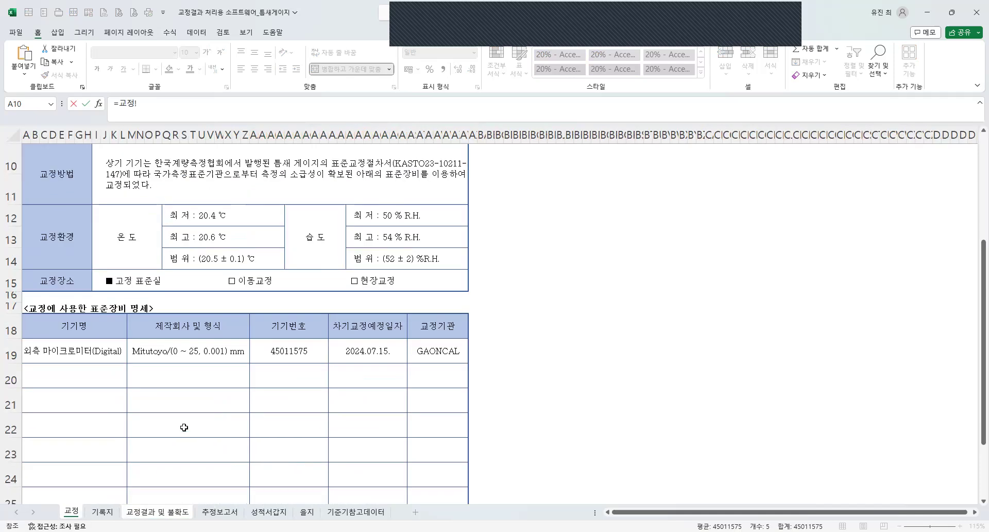
click(195, 352)
key(Return)
Link the remaining cells of that equipment row (기기번호, 차기교정예정일자 and 교정기관) to the matching cells on the 교정 sheet.
text(=)
click(70, 511)
click(277, 353)
key(Return)
text(=)
click(71, 511)
click(358, 347)
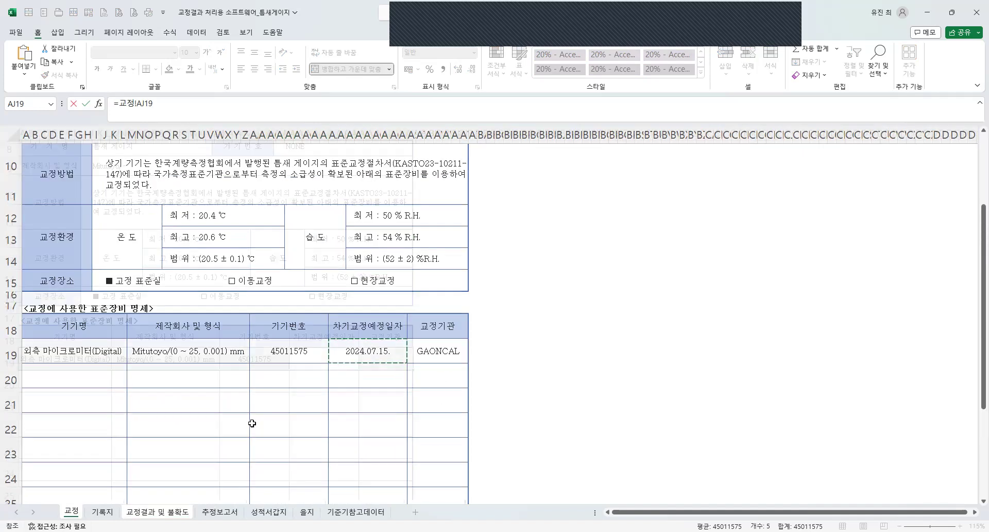
key(Return)
text(=)
click(72, 512)
click(438, 351)
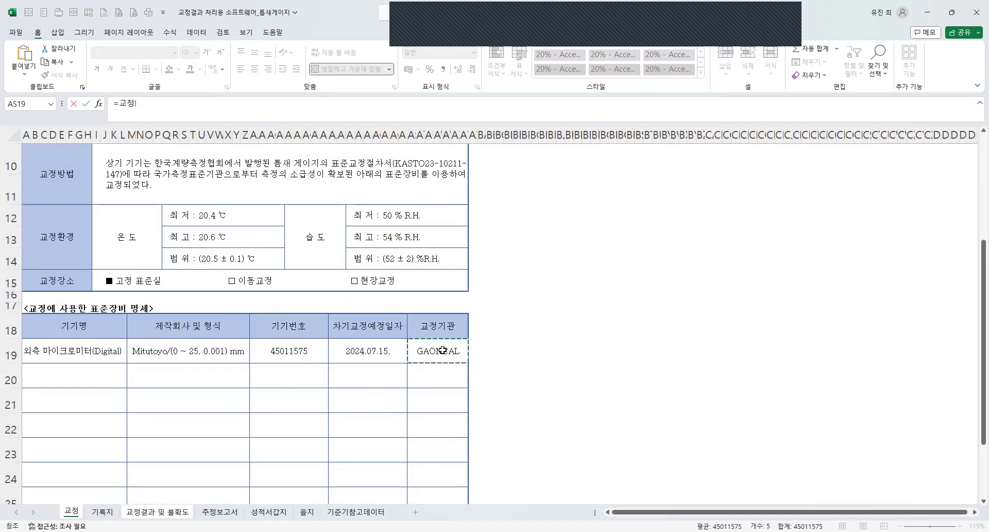
key(Return)
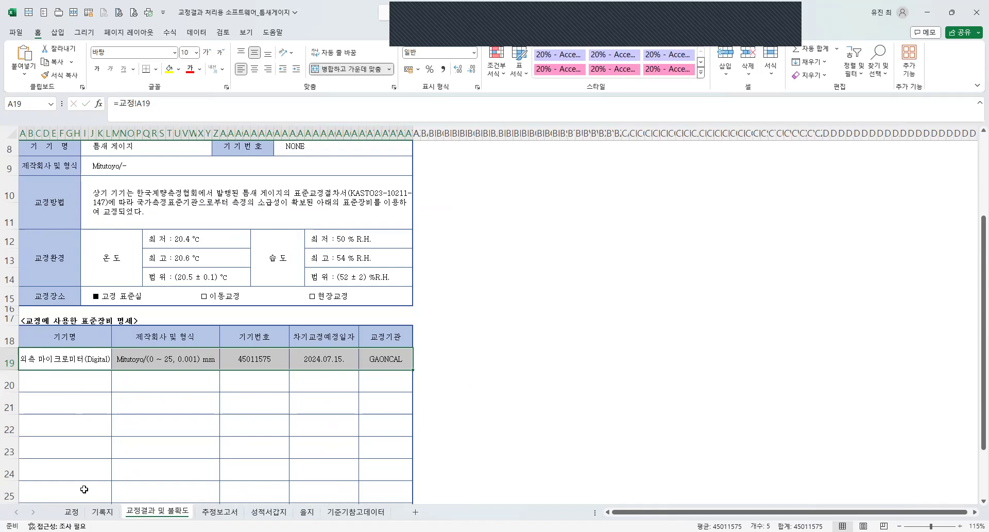
Try copying the linked standard equipment row into the empty row below it on the report sheet, and undo the paste.
click(71, 514)
drag(102, 353, 472, 355)
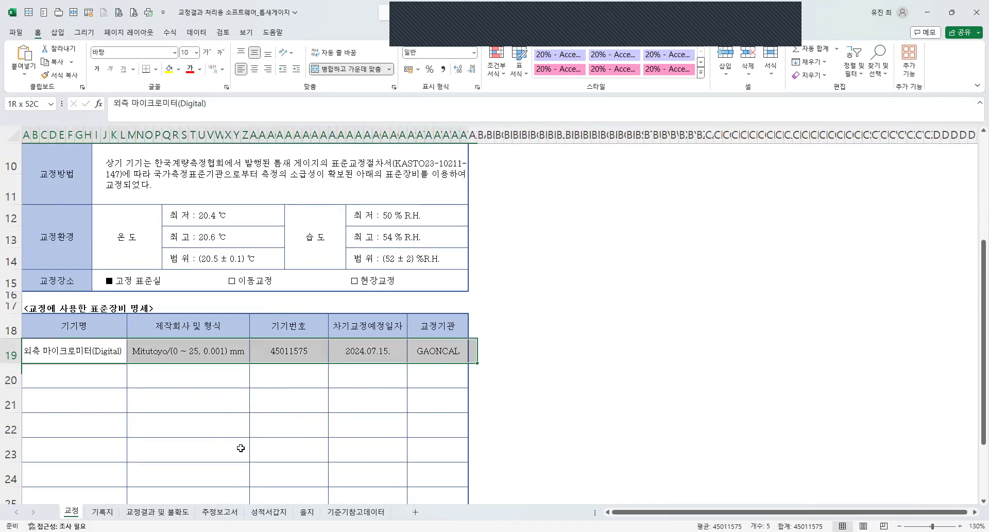
click(157, 512)
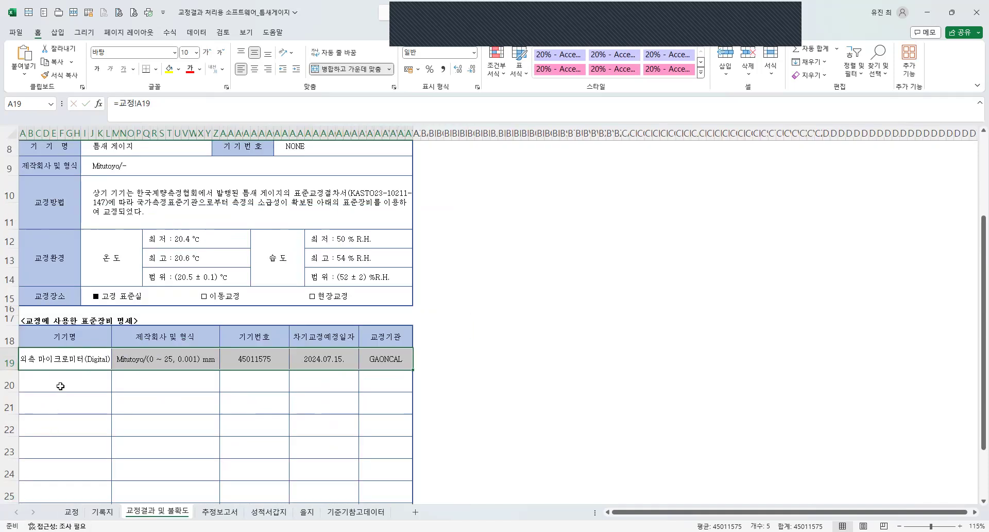
key(ctrl+c)
click(60, 377)
key(ctrl+v)
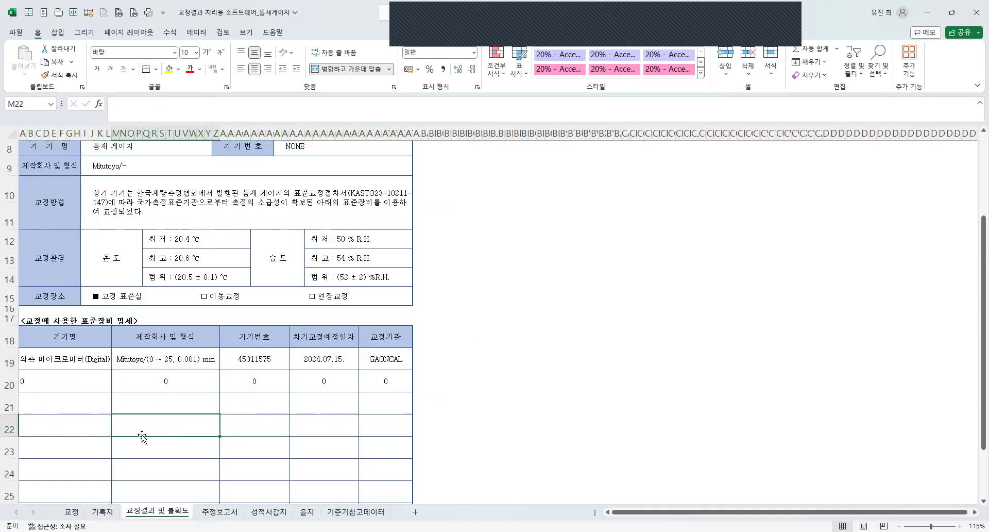
key(ctrl+z)
click(113, 441)
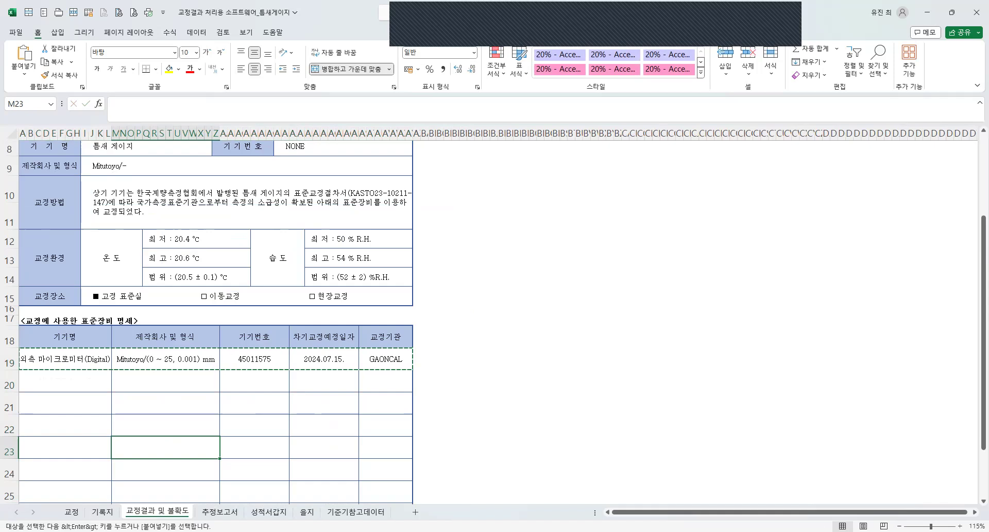
Format the standard equipment row on the 교정 sheet with the 셀에 맞춤 (shrink to fit) alignment option.
click(72, 512)
scroll(154, 348, up, 3)
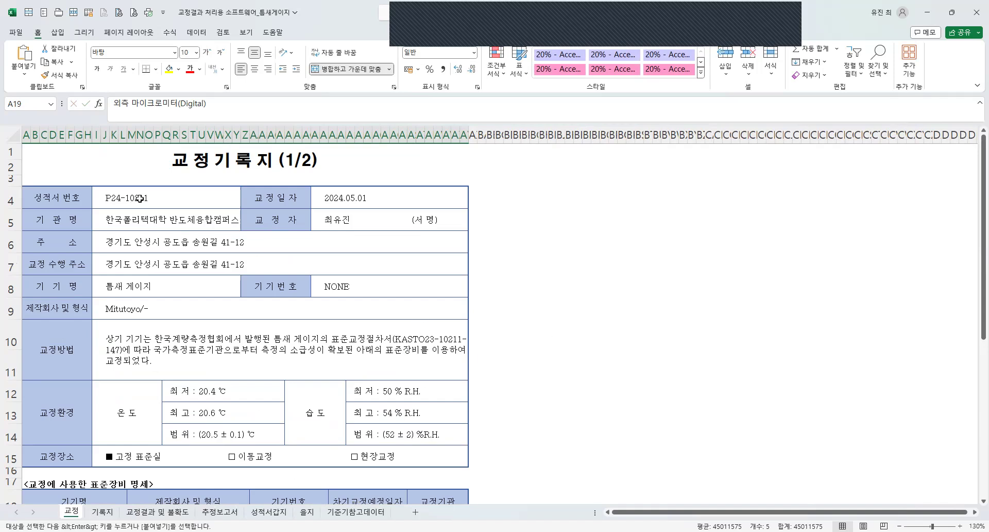
scroll(227, 395, down, 3)
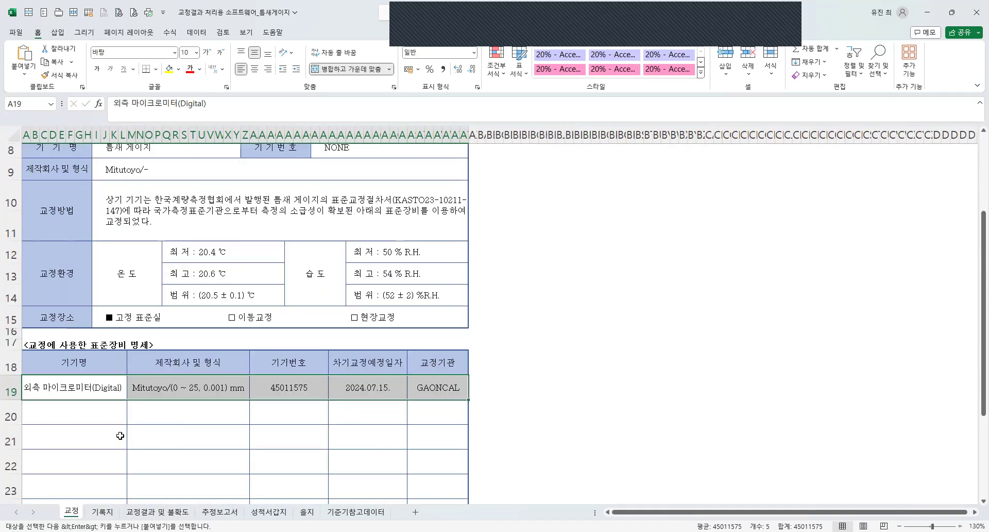
key(ctrl+1)
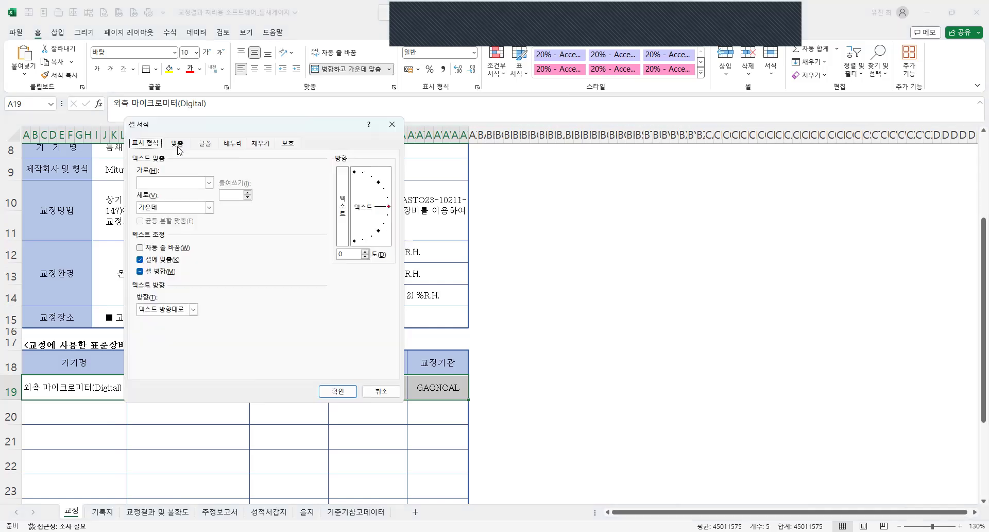
click(333, 390)
click(150, 355)
Repeat the 셀에 맞춤 formatting on the 기관명, 주소, 교정 수행 주소 and 교정방법 value cells of the 교정 sheet.
scroll(150, 355, up, 3)
click(184, 221)
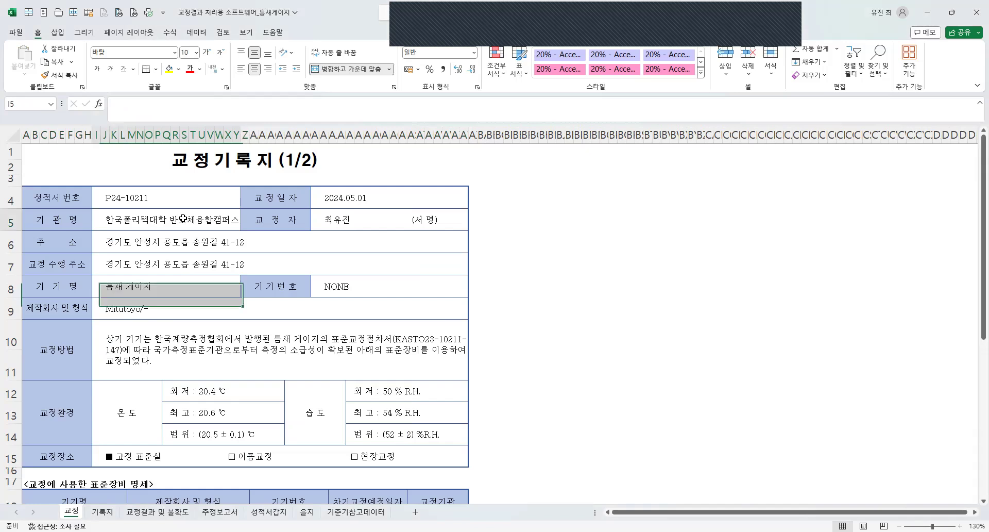
click(184, 242)
click(170, 267)
click(164, 343)
Repeat the 셀에 맞춤 formatting on the upper header fields of the 교정결과 및 불확도 sheet and review the linked form.
click(170, 514)
click(146, 212)
key(Down)
key(Down)
click(147, 203)
click(141, 194)
click(287, 193)
click(283, 253)
scroll(199, 284, down, 3)
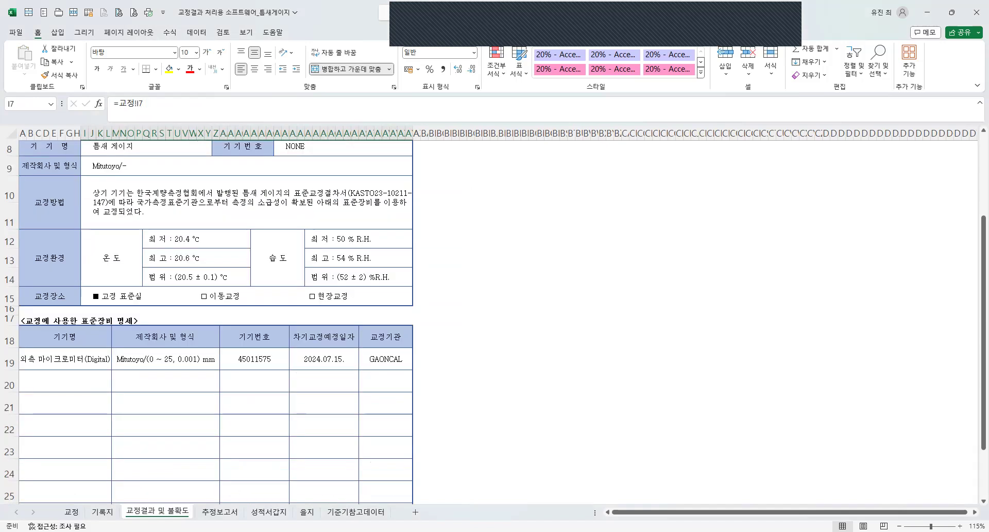
scroll(100, 475, up, 3)
scroll(99, 475, down, 3)
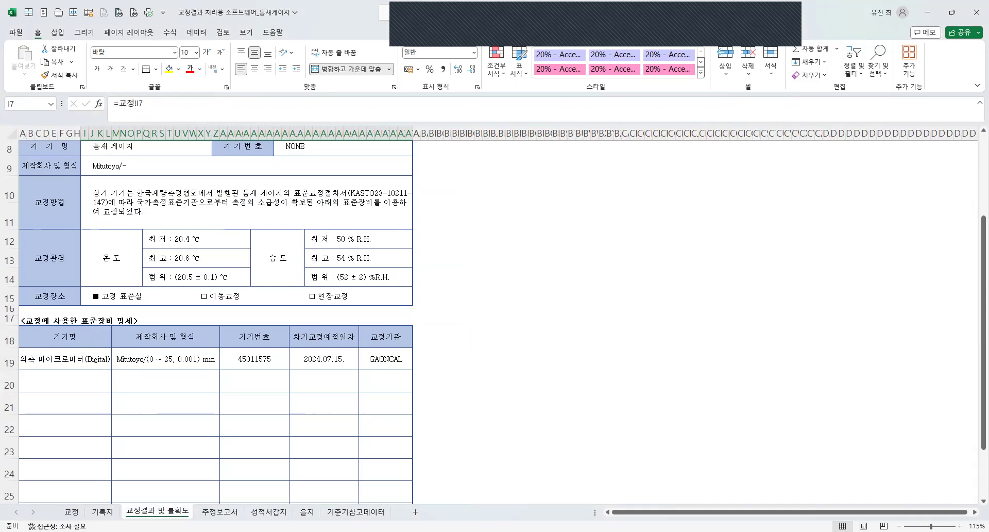
Return to the 교정 sheet and save the workbook.
click(71, 512)
click(188, 408)
key(ctrl+s)
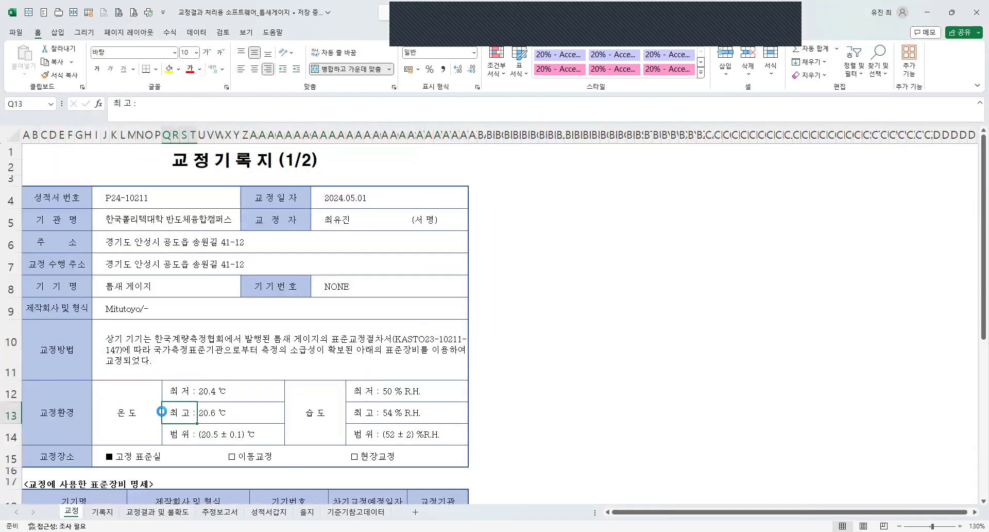
On the 기록지 sheet, link cell J3 beside the 성적서 번호 label to the certificate number in cell I4 of the 교정 sheet.
scroll(146, 390, down, 2)
click(102, 512)
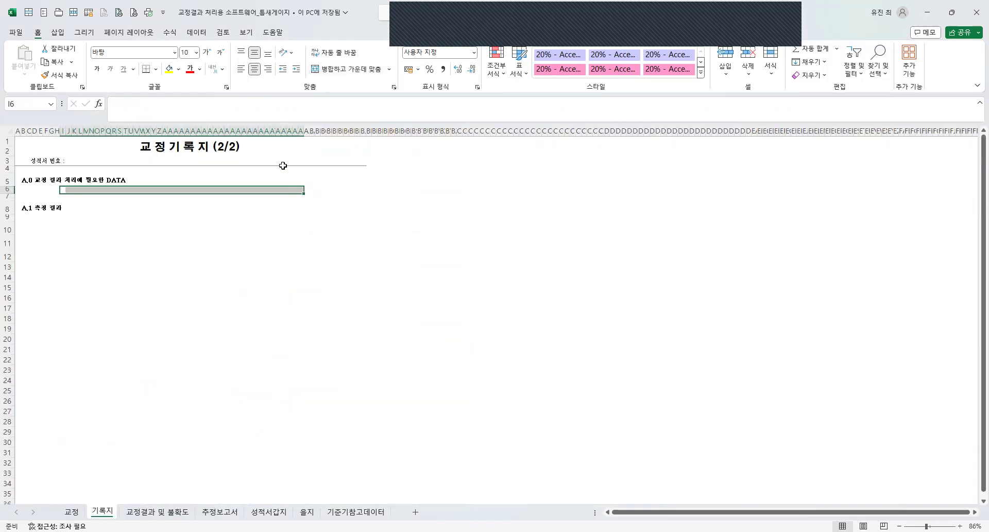
scroll(283, 165, up, 5)
click(119, 199)
click(143, 199)
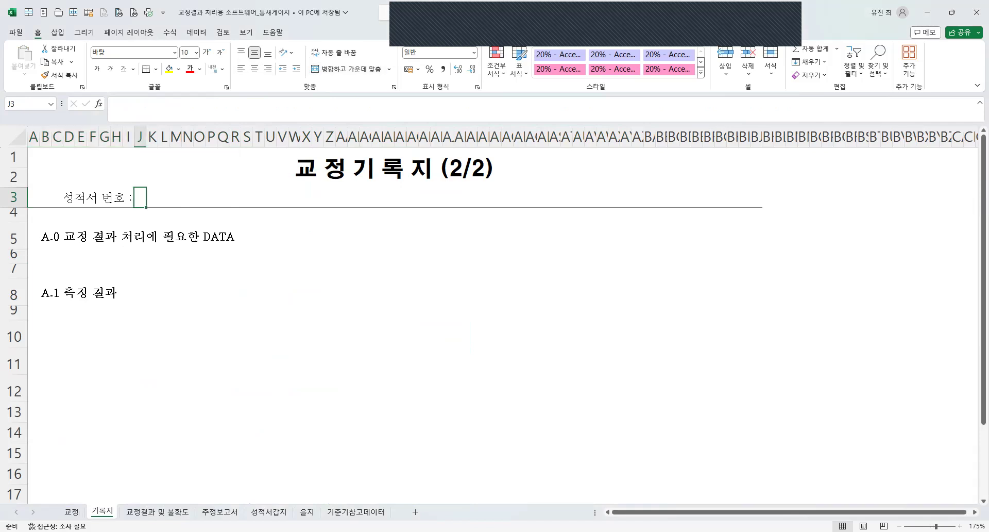
text(=)
click(71, 511)
scroll(303, 327, up, 2)
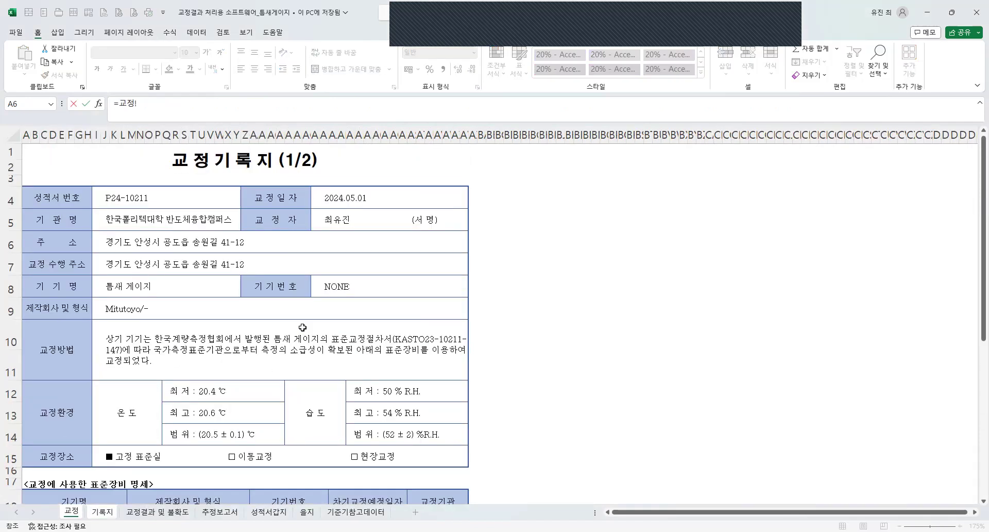
click(124, 202)
key(Return)
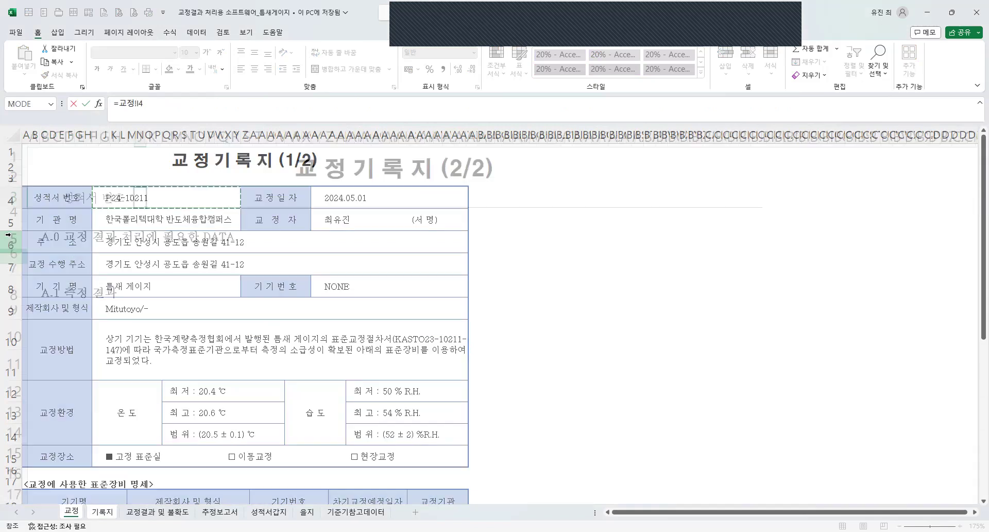
click(148, 201)
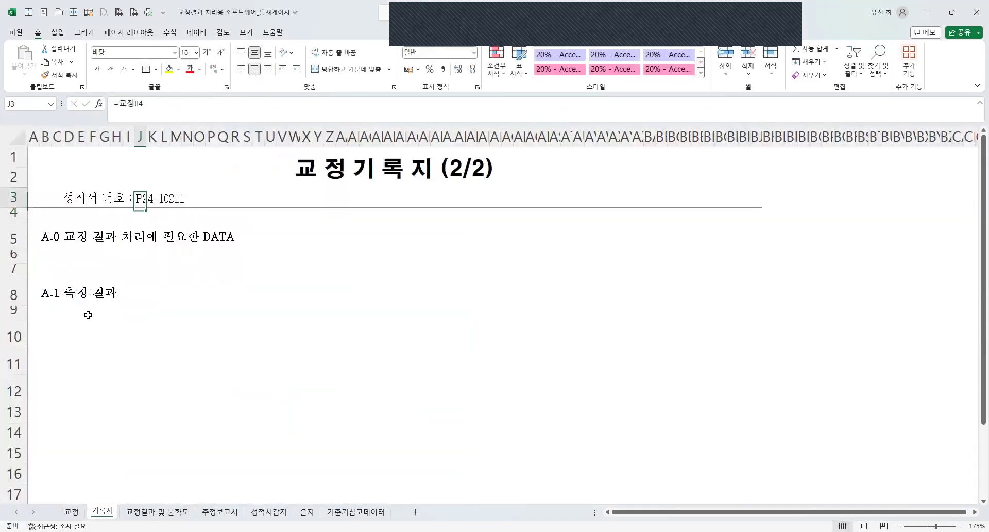
Delete rows 5 to 7, holding the A.0 교정 결과 처리에 필요한 DATA section, from the 기록지 sheet.
click(48, 258)
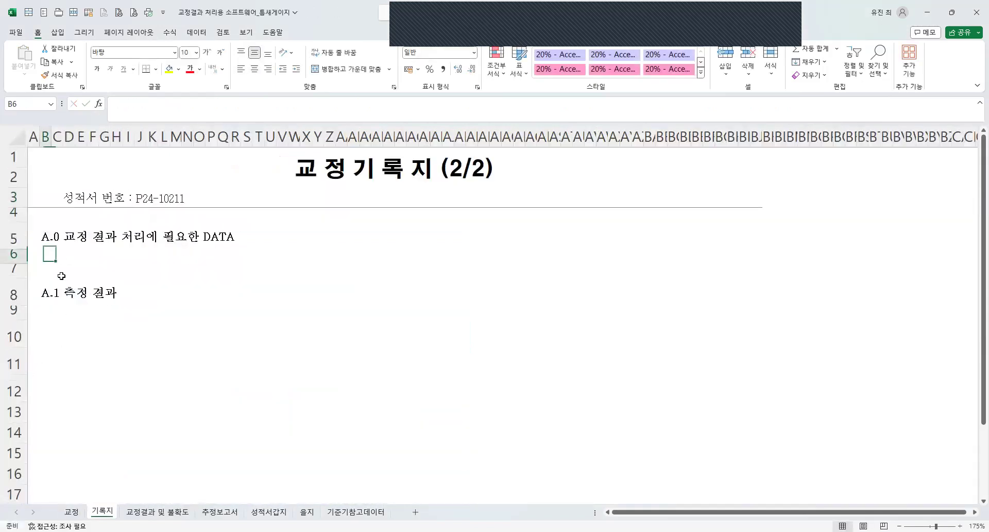
click(56, 240)
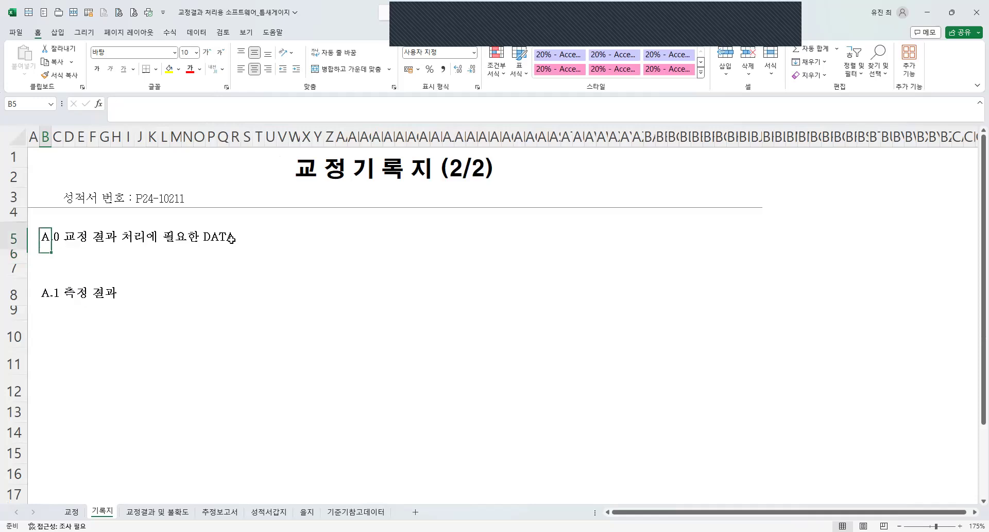
shift+click(249, 241)
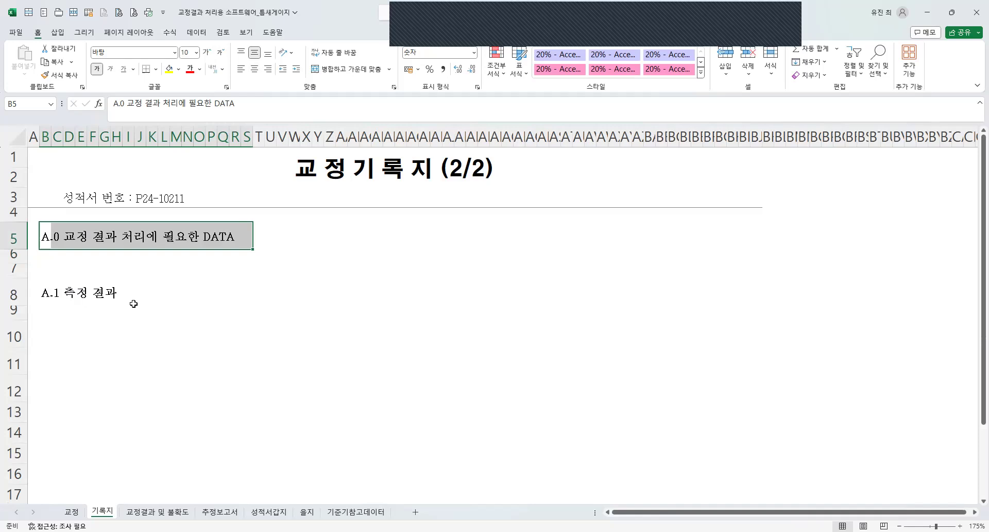
drag(45, 262, 310, 267)
drag(58, 257, 31, 269)
right_click(112, 259)
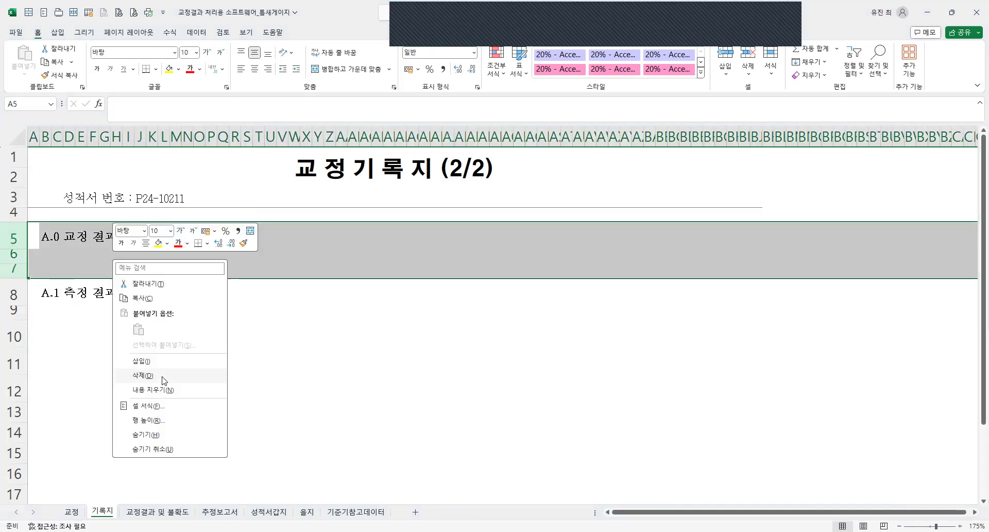
click(79, 255)
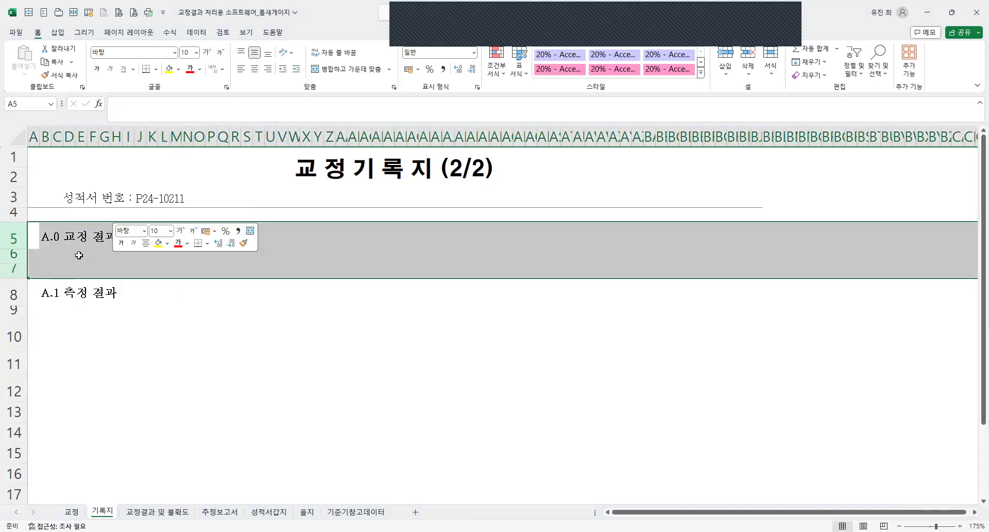
click(53, 236)
click(71, 261)
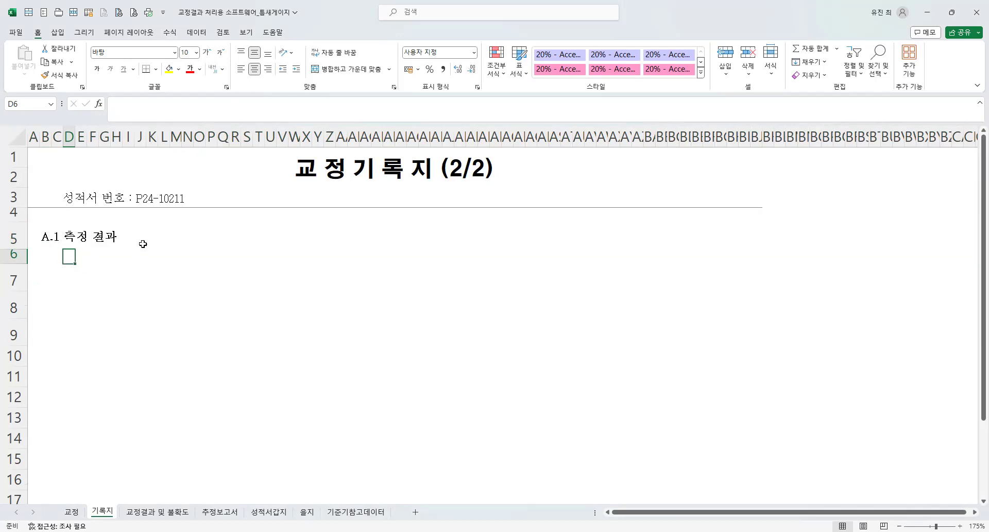
Give rows 6 to 16 below the A.1 측정 결과 heading a uniform row height.
scroll(158, 287, down, 1)
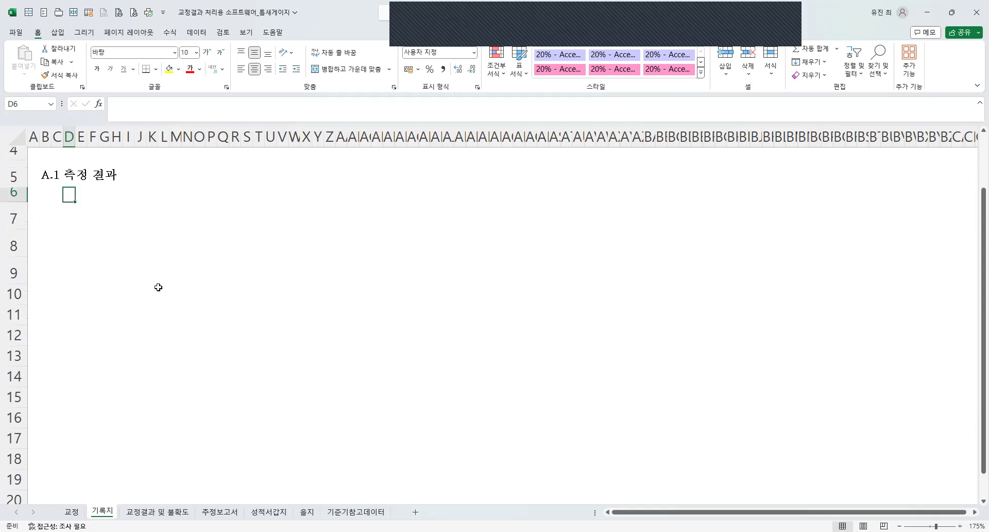
scroll(158, 287, up, 1)
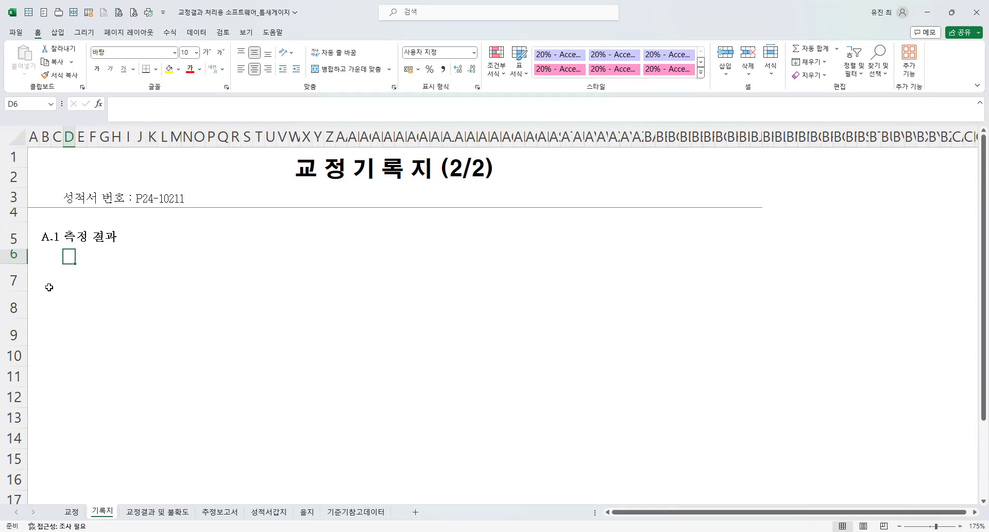
click(10, 256)
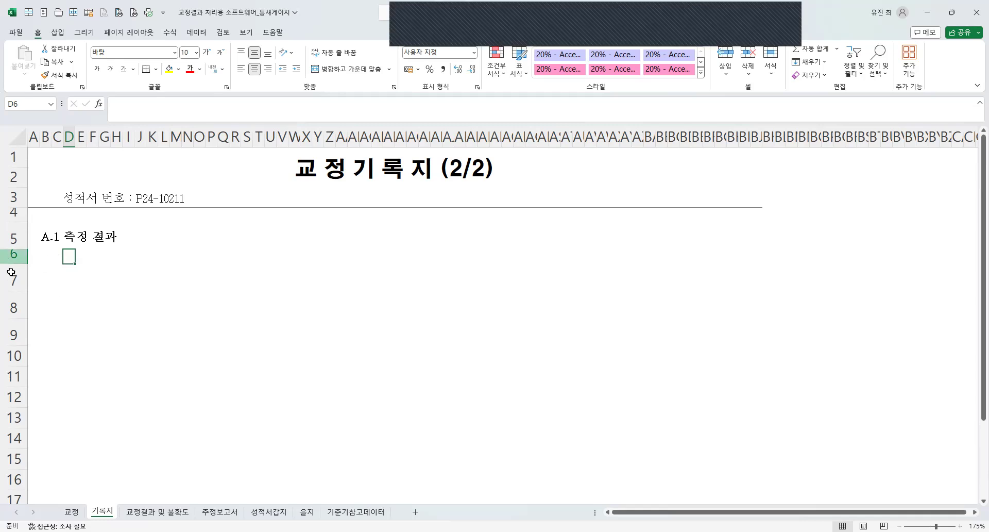
drag(11, 256, 11, 479)
right_click(257, 387)
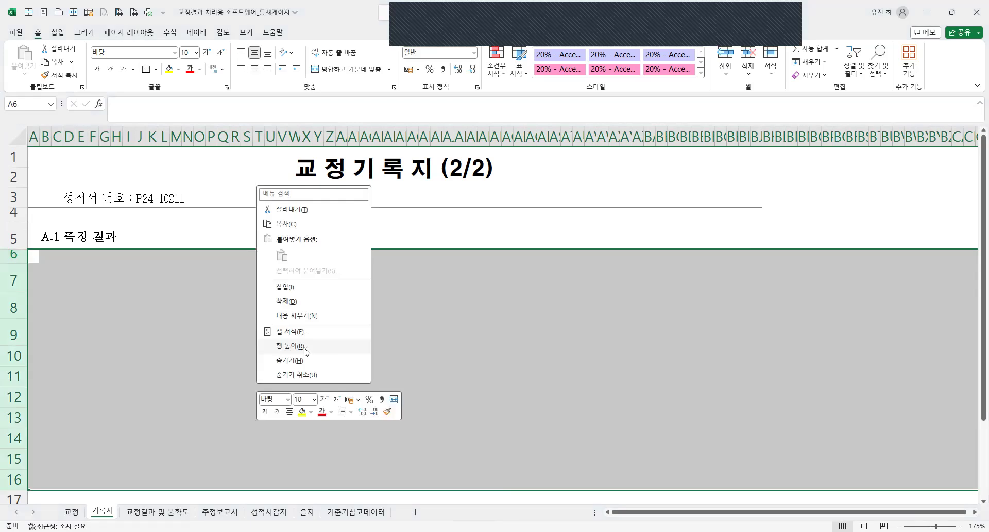
key(Escape)
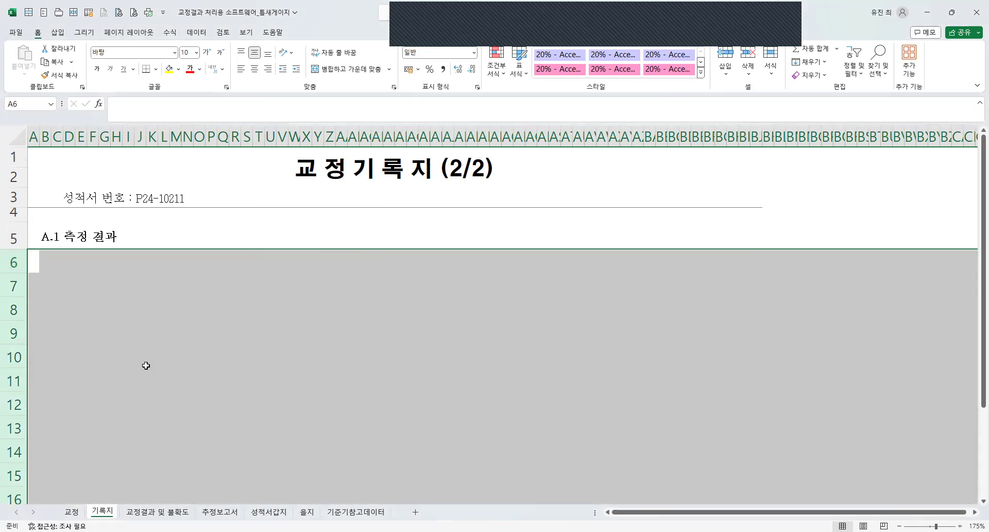
Merge and center C6:I6 and repeat the seven-column merged block across row 6 through column BF.
click(54, 264)
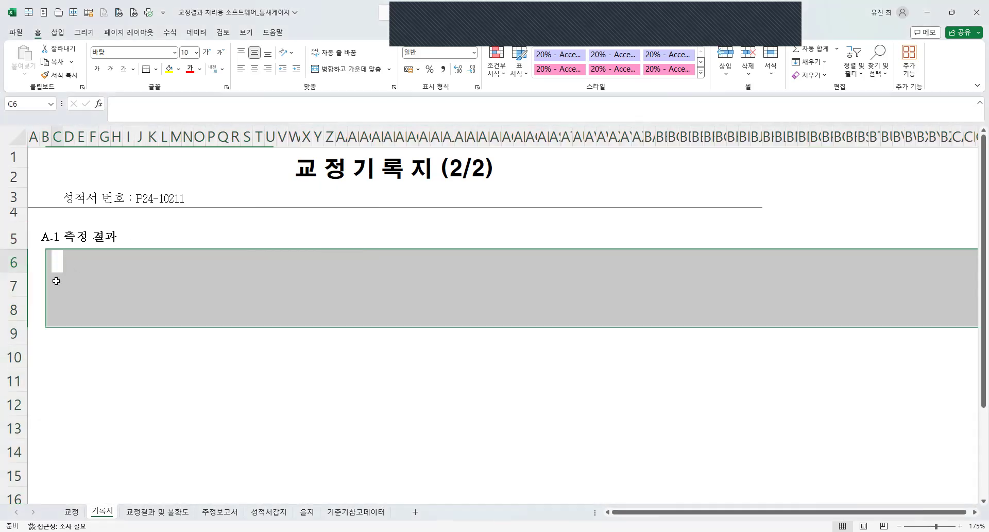
click(57, 261)
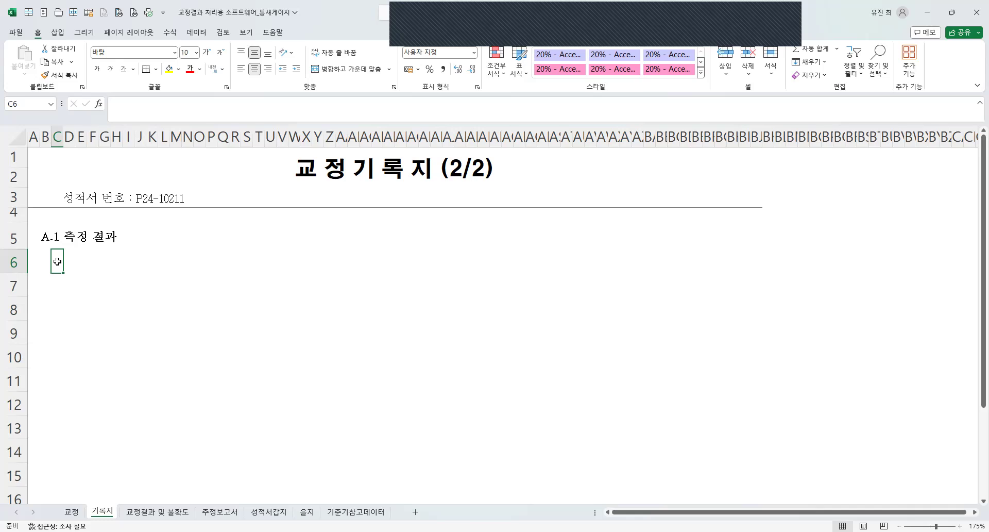
drag(58, 261, 724, 262)
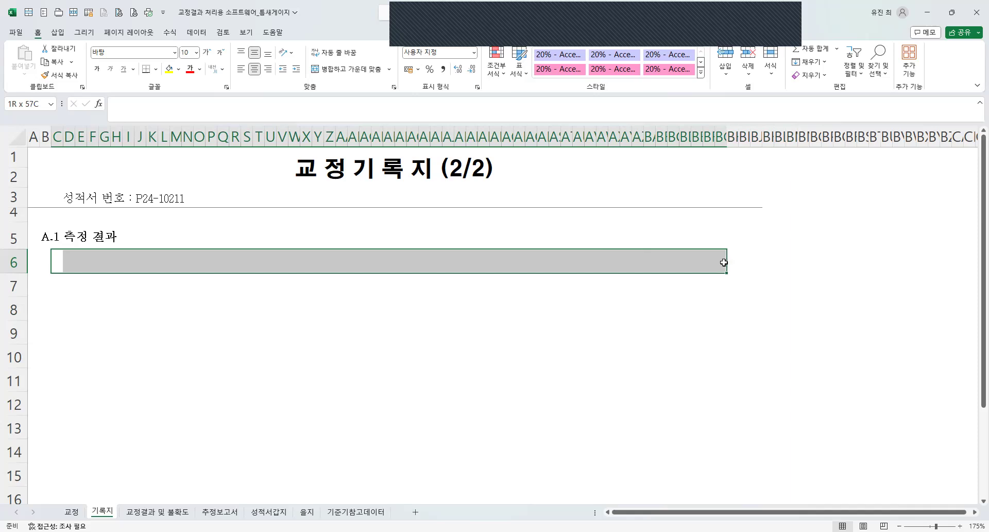
mouse_move(724, 262)
mouse_down()
mouse_move(294, 247)
mouse_move(84, 270)
mouse_move(131, 261)
mouse_move(672, 279)
mouse_move(691, 270)
mouse_up()
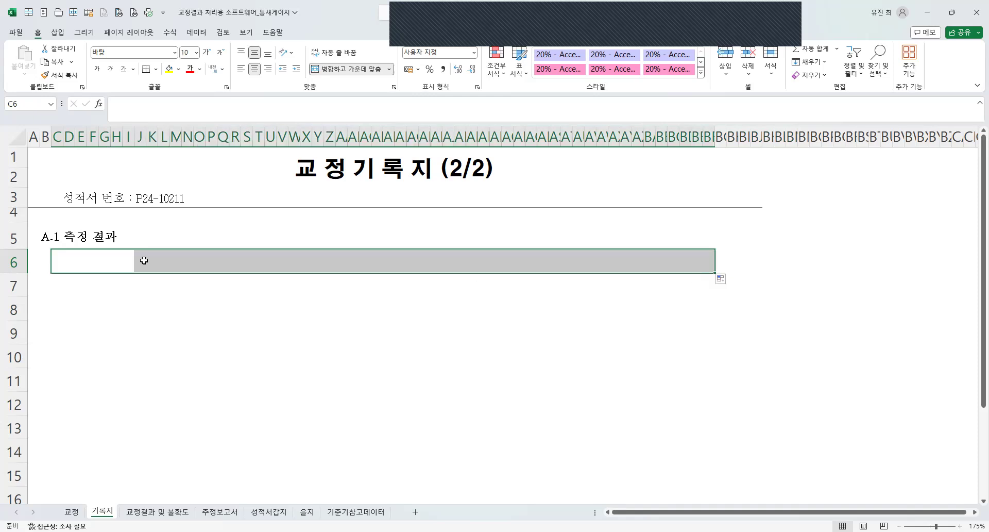
Enter 리프의 두께 as the first column heading in merged cell C6.
click(82, 268)
text(F)
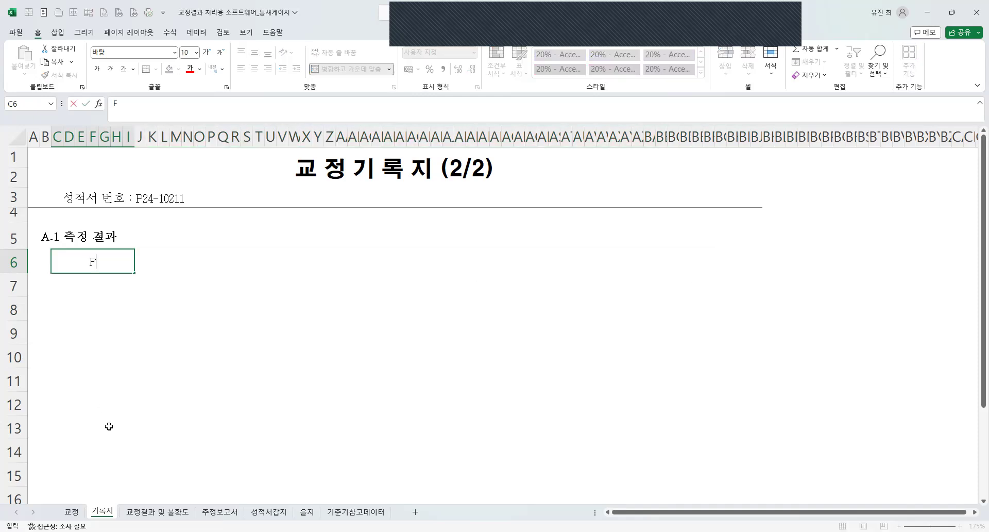
text(리프의 두께)
key(Return)
Copy row 6 into row 7 and replace the text in the first merged cell, C7, with (mm).
click(12, 263)
key(ctrl+c)
click(13, 285)
key(ctrl+v)
click(72, 286)
key(Escape)
text((M)
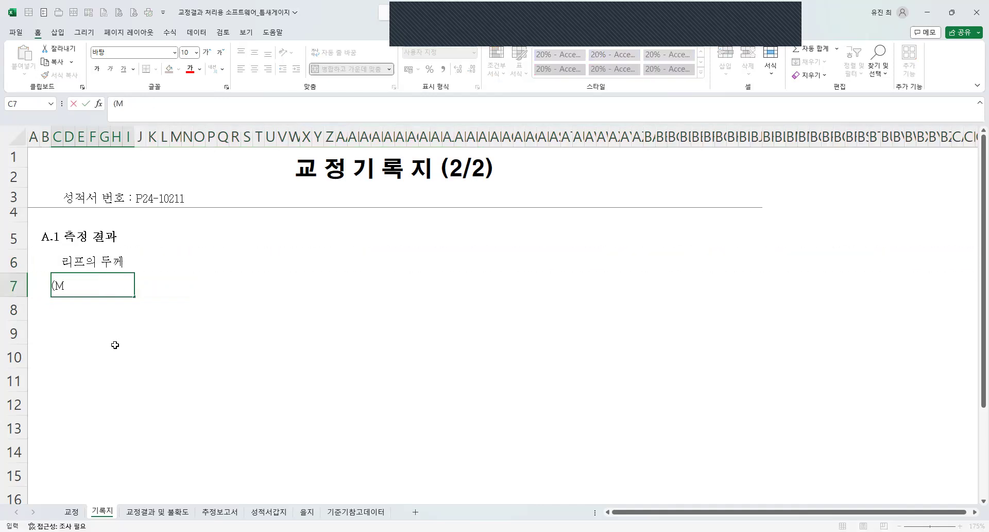
key(BackSpace)
text(mm))
key(Return)
Extend the heading in C6 to 리프의 두께 명목값.
click(102, 263)
double_click(103, 263)
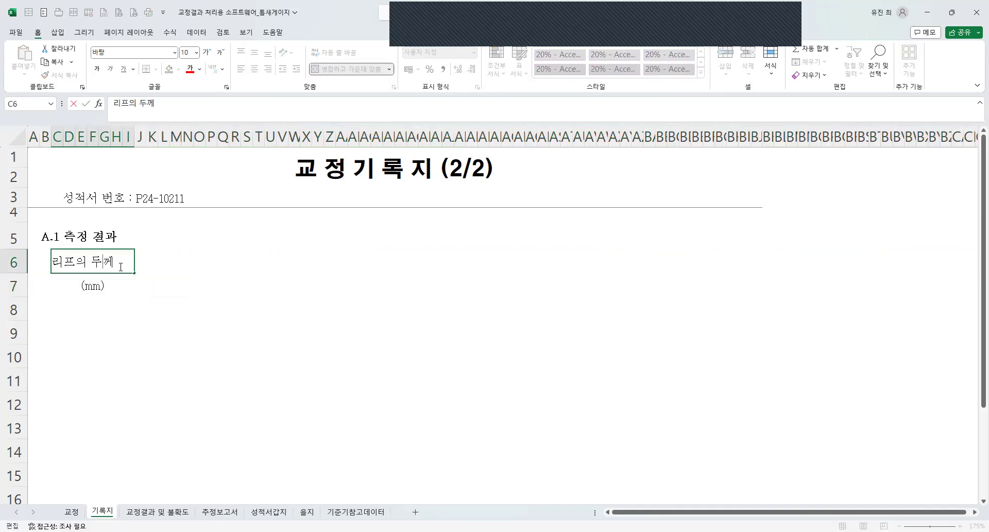
key(End)
text(a명목값)
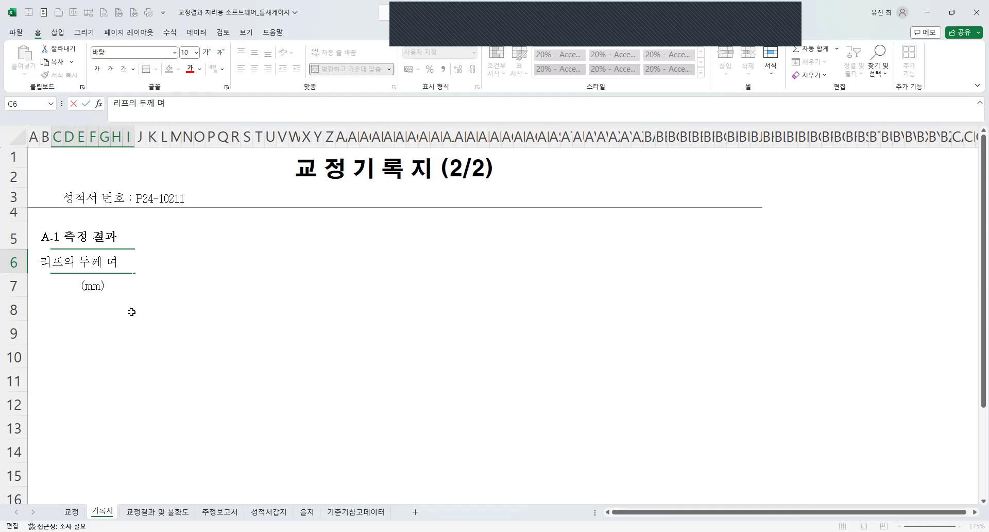
key(Return)
key(Up)
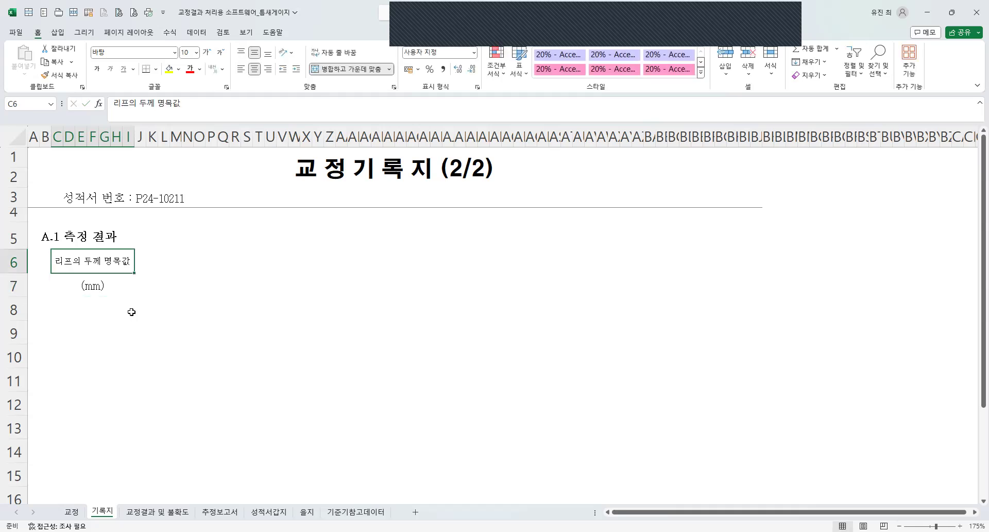
Enter the heading 외측 마이크로미터 지시값(mm) in cell J6.
key(Right)
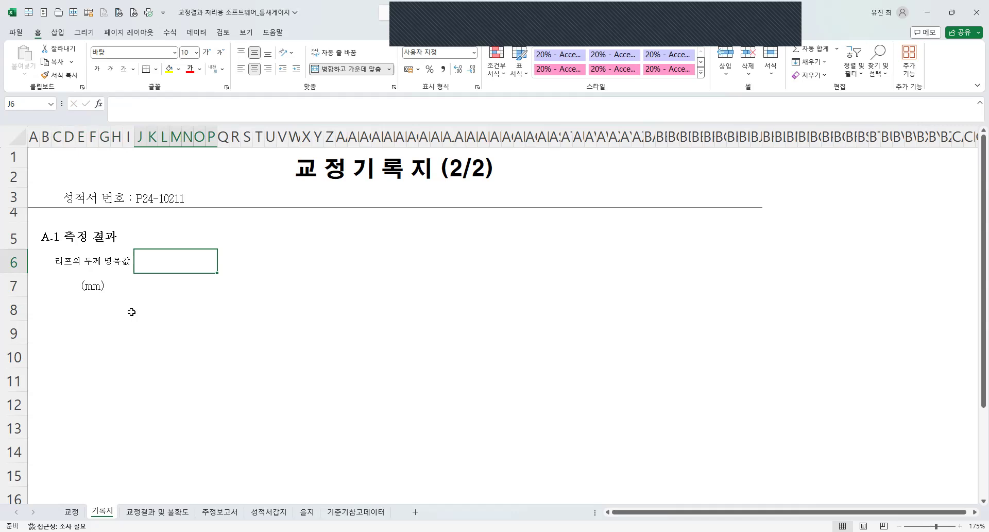
text(외)
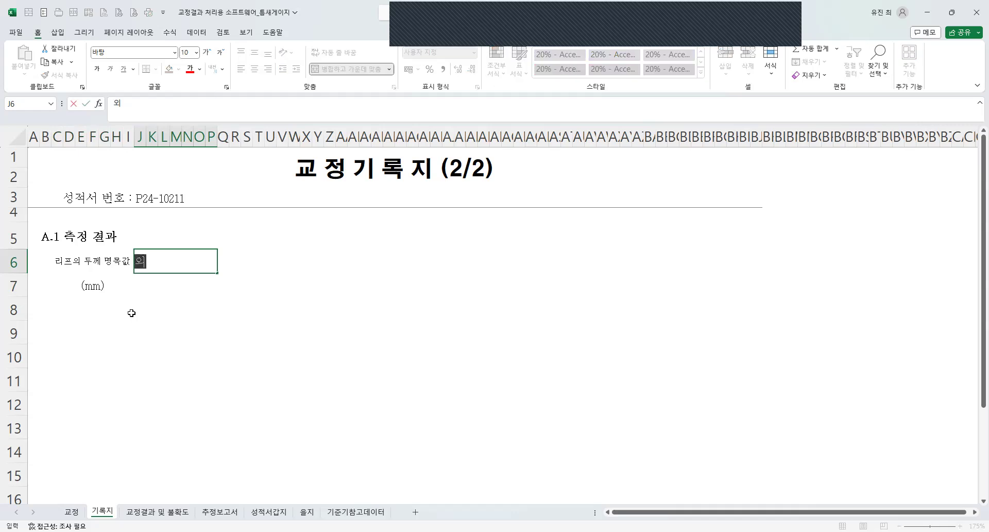
text(측 망이크로미터 지시가)
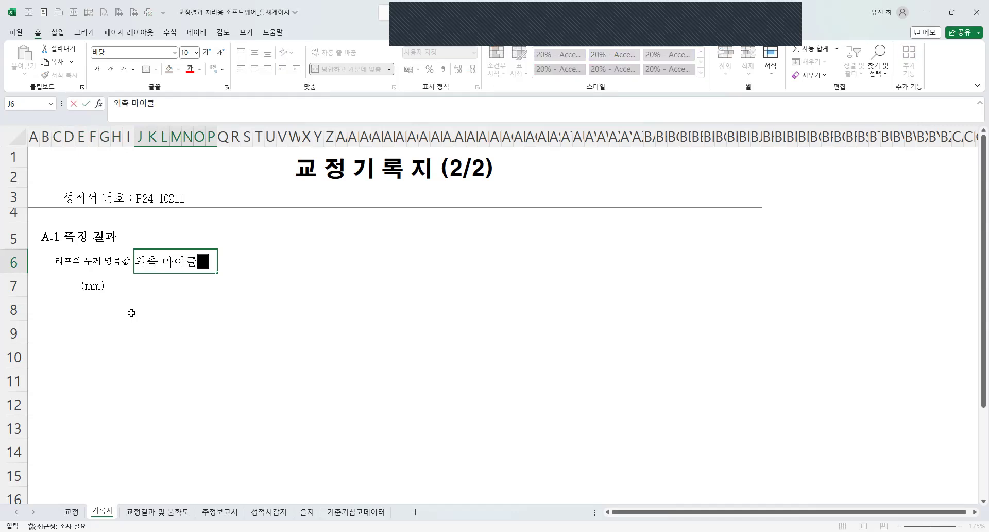
text(값()
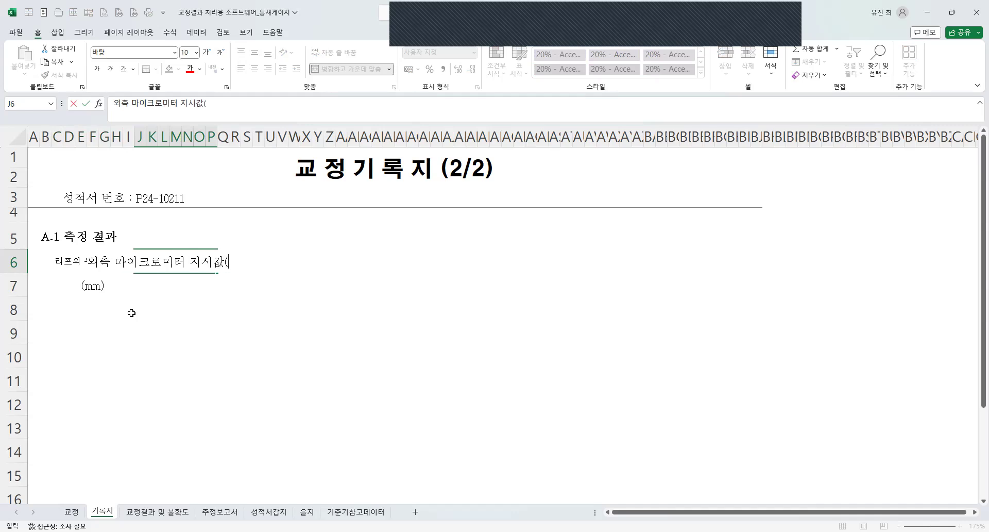
text( ㅡmm))
key(Return)
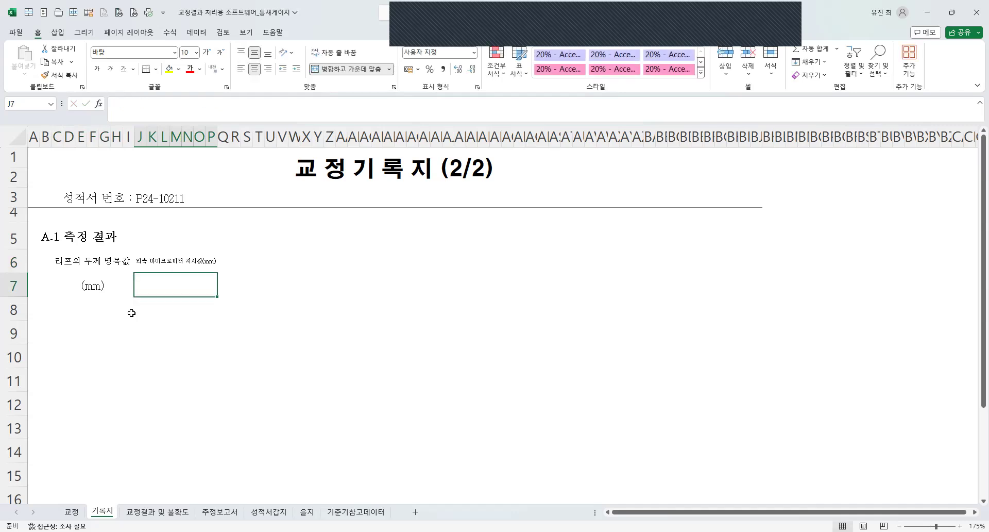
Enter 1구간 in cell J7 and fill the series across row 7 through 5구간.
key(F2)
text(1구간)
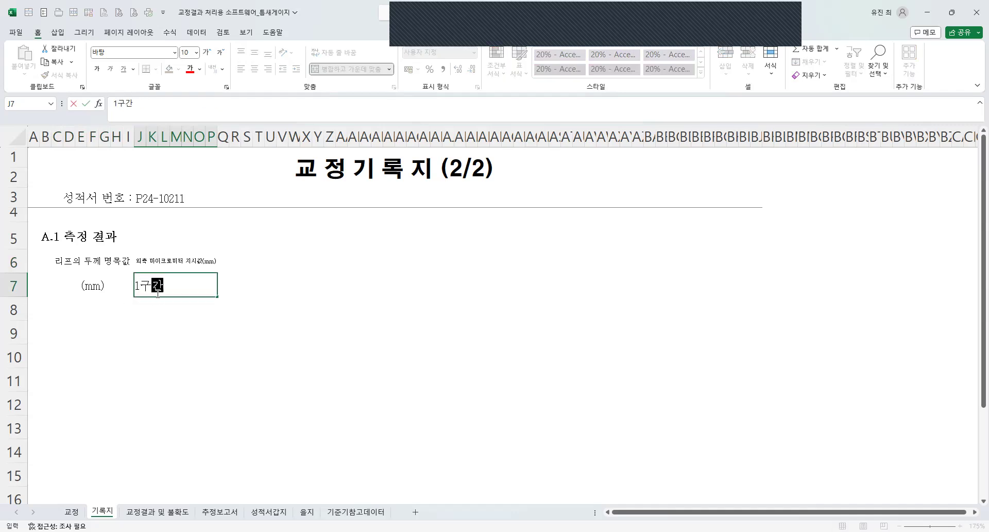
key(Return)
click(157, 293)
drag(218, 298, 309, 292)
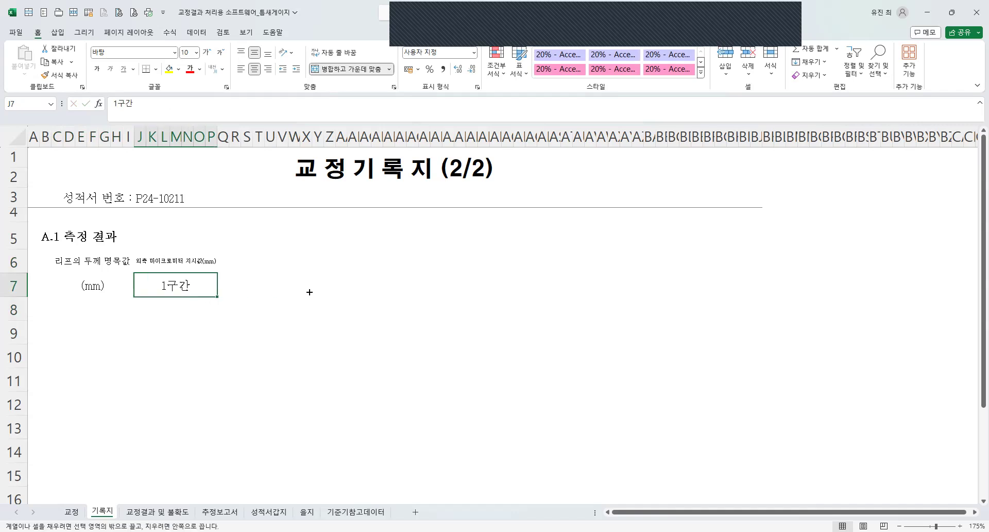
drag(408, 290, 598, 293)
Add the headings 평균값 in AS7 and 표준편차 in AZ7 after the 5구간 cell.
text(평균값)
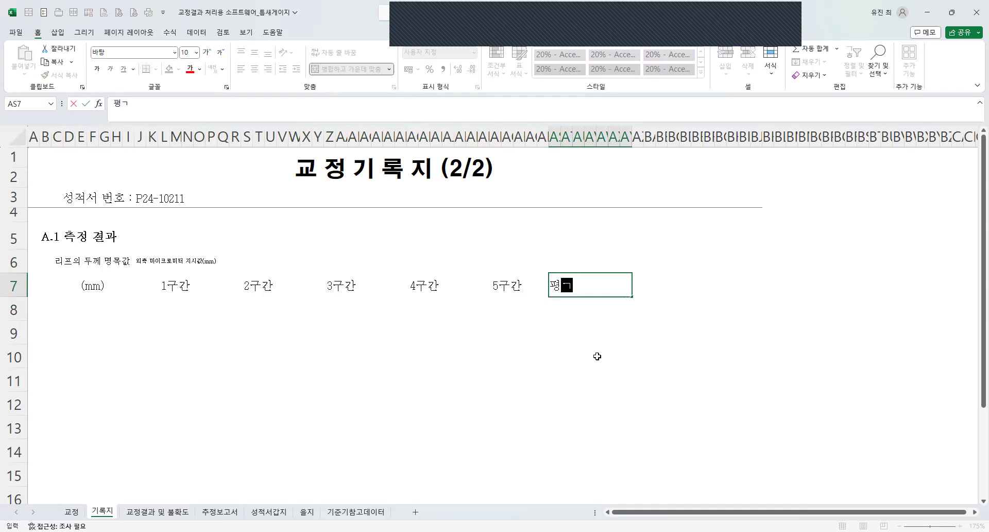
key(Return)
key(Up)
key(Right)
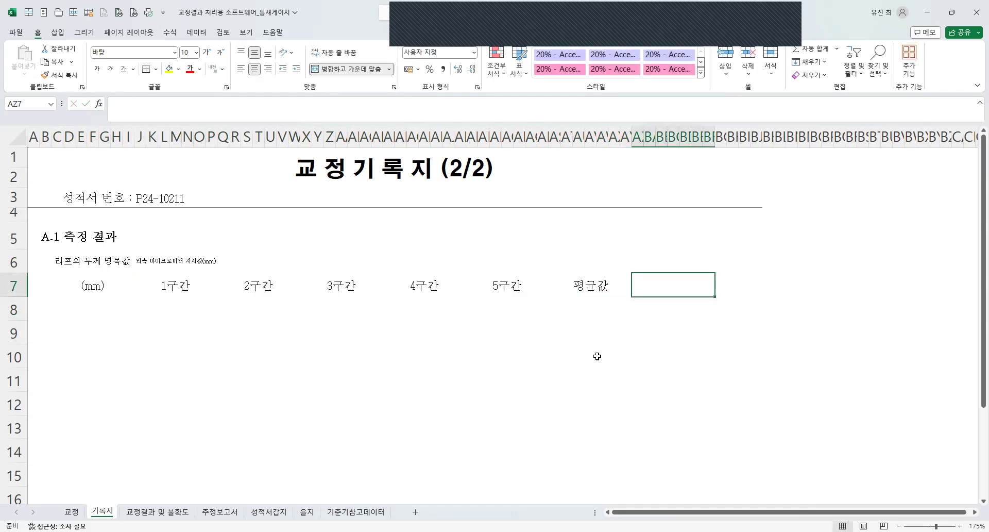
text(표준)
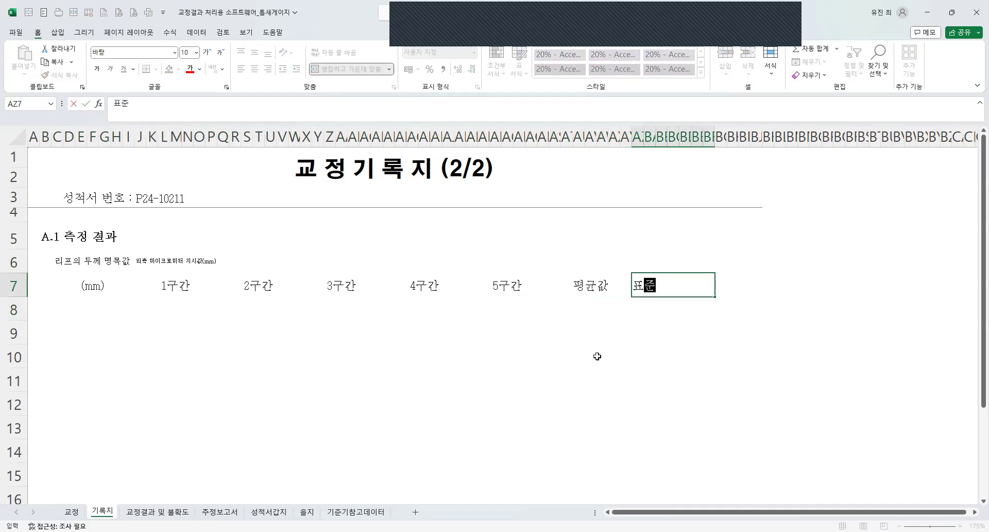
text(편ㅊㅏ)
key(Return)
Merge the micrometer heading across the five 구간 columns, and merge the 평균값 and 표준편차 headings each over rows 6 and 7.
drag(172, 260, 533, 264)
key(F4)
drag(582, 284, 639, 286)
key(F4)
key(F4)
Add the unit (mm) on a second line in the 평균값 heading.
double_click(615, 281)
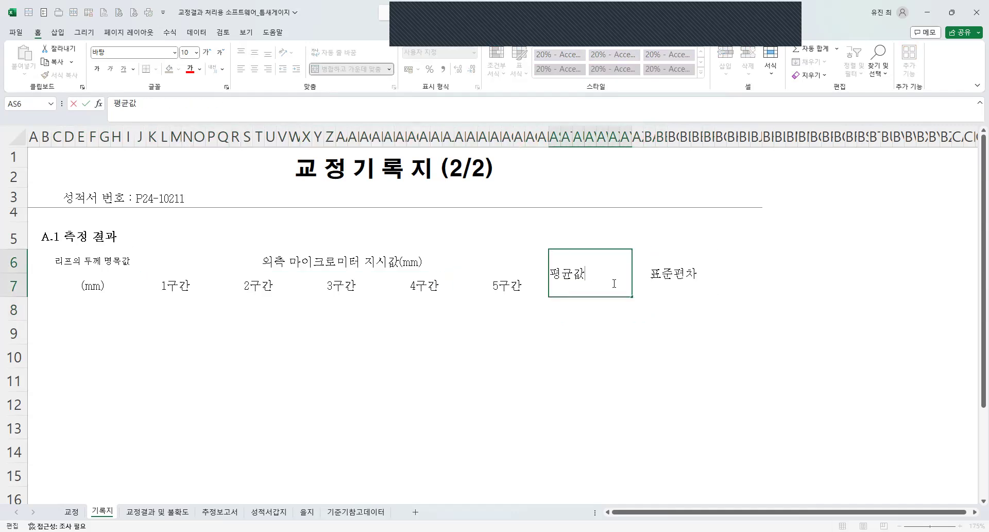
text((mm))
key(Return)
Add the unit (μm) on a second line in the 표준편차 heading, using the μ special character.
double_click(688, 273)
text(\)
key(BackSpace)
text((g)
key(BackSpace)
key(Hangul)
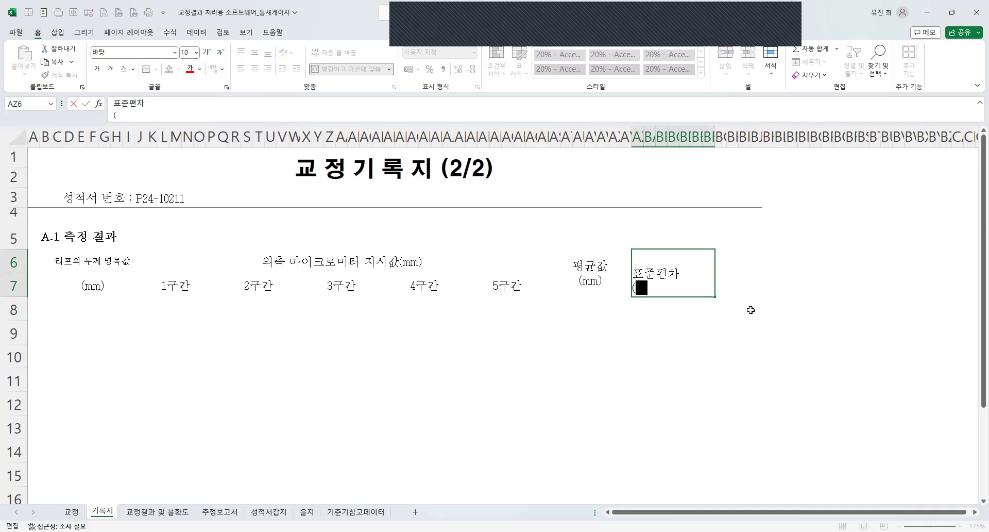
text(ㅎ)
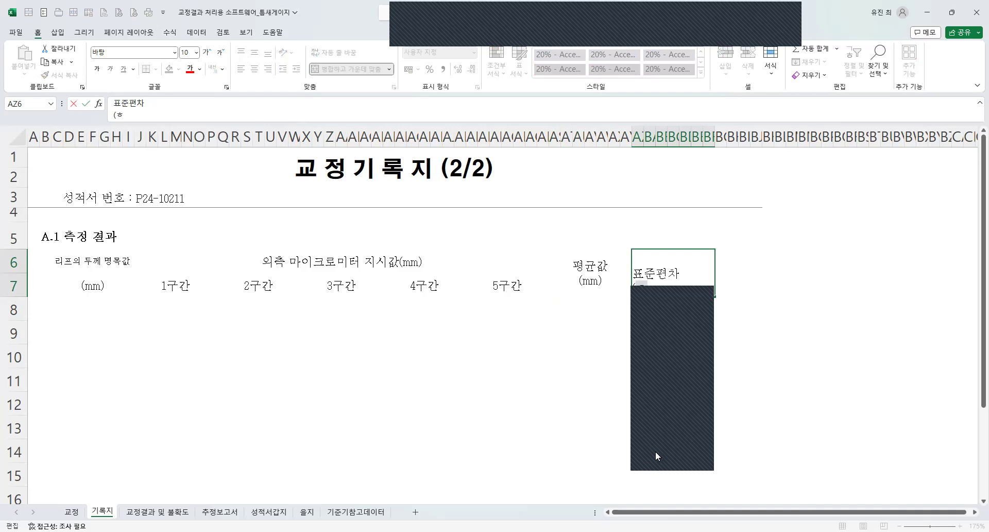
click(653, 437)
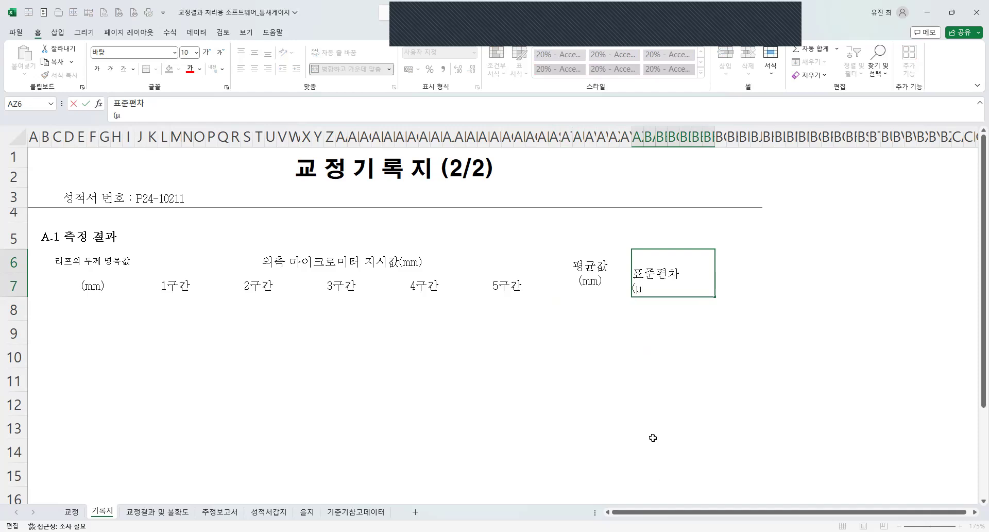
text(m))
key(Return)
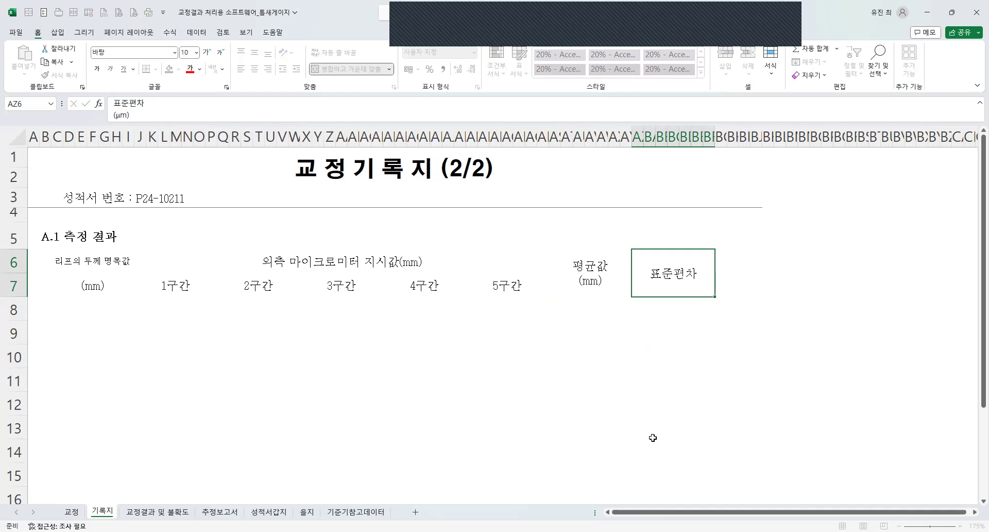
Apply all borders to the table header range C6:BF7.
drag(99, 259, 714, 286)
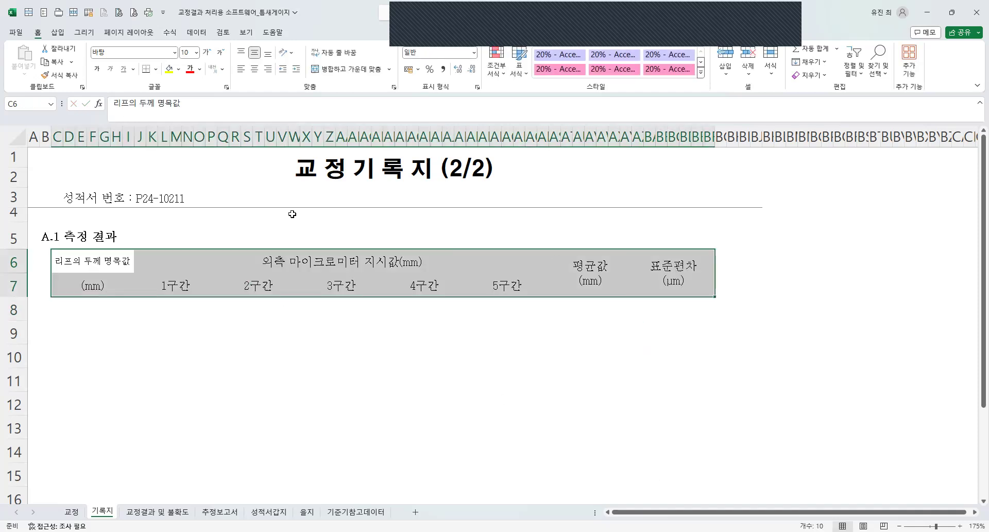
click(156, 69)
click(157, 171)
click(200, 356)
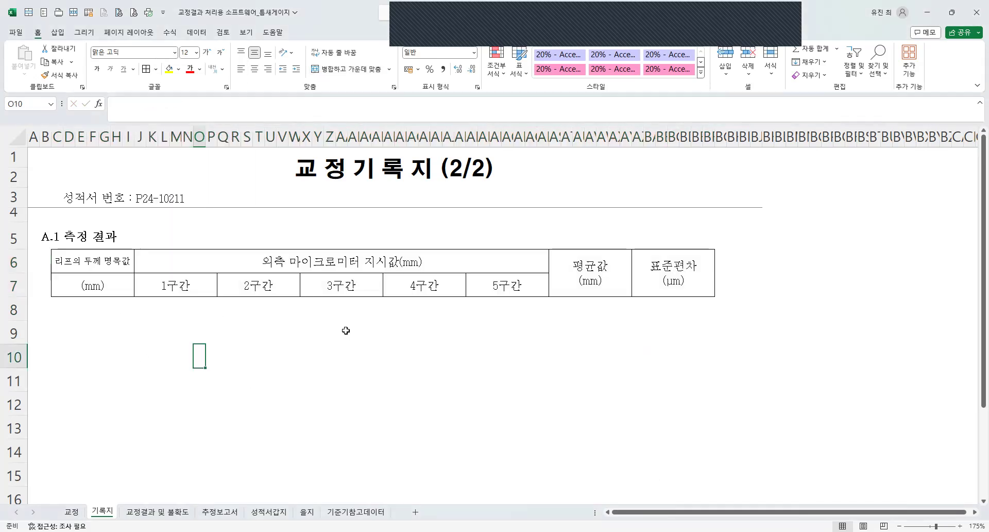
Delete the three surplus columns BH to BJ beside the table.
drag(756, 136, 731, 135)
click(458, 395)
scroll(459, 395, down, 1)
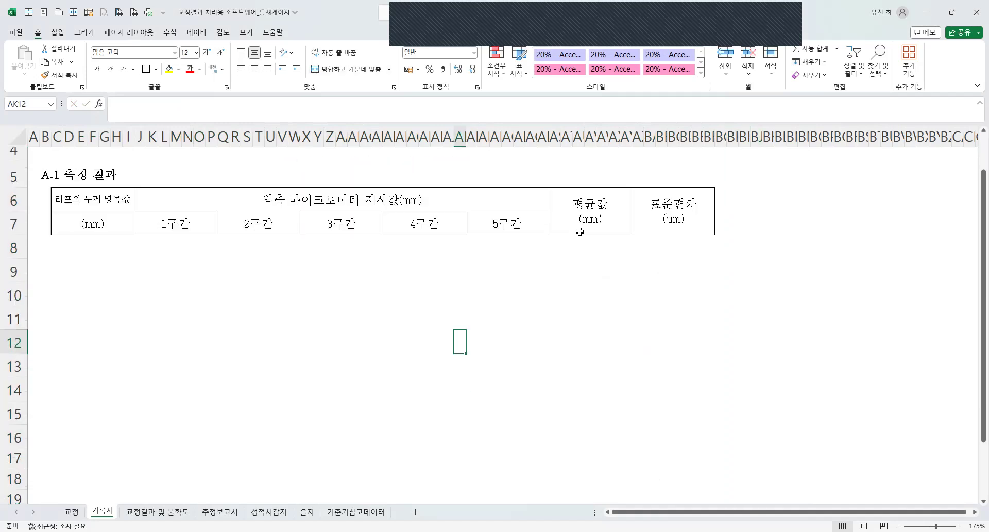
scroll(458, 395, up, 1)
Copy header row 7 into rows 8 to 12 to create the table's body rows.
click(13, 285)
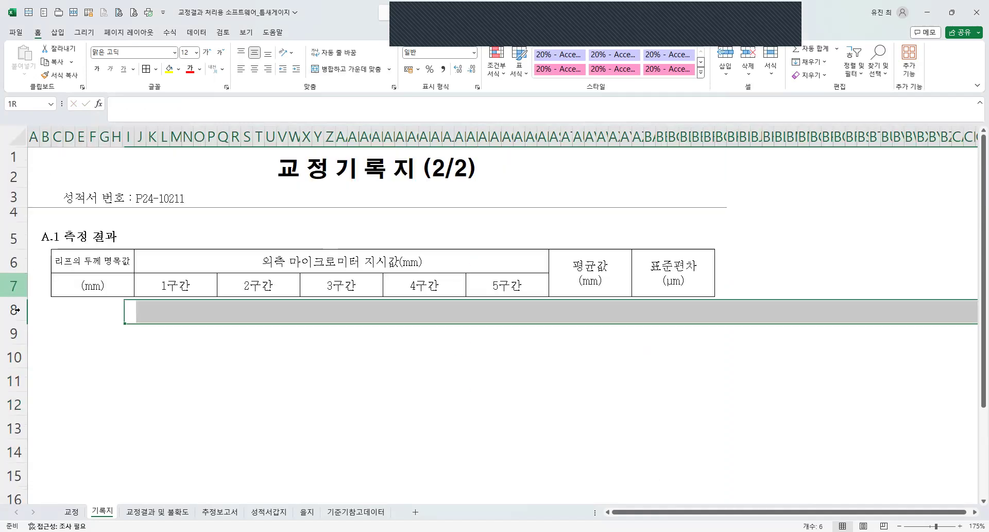
key(ctrl+c)
click(16, 310)
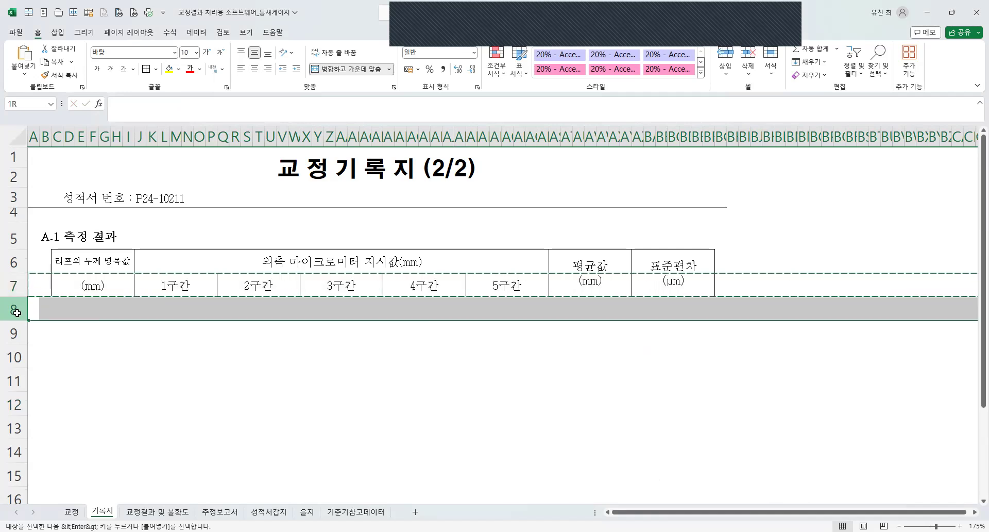
drag(16, 312, 41, 411)
key(ctrl+v)
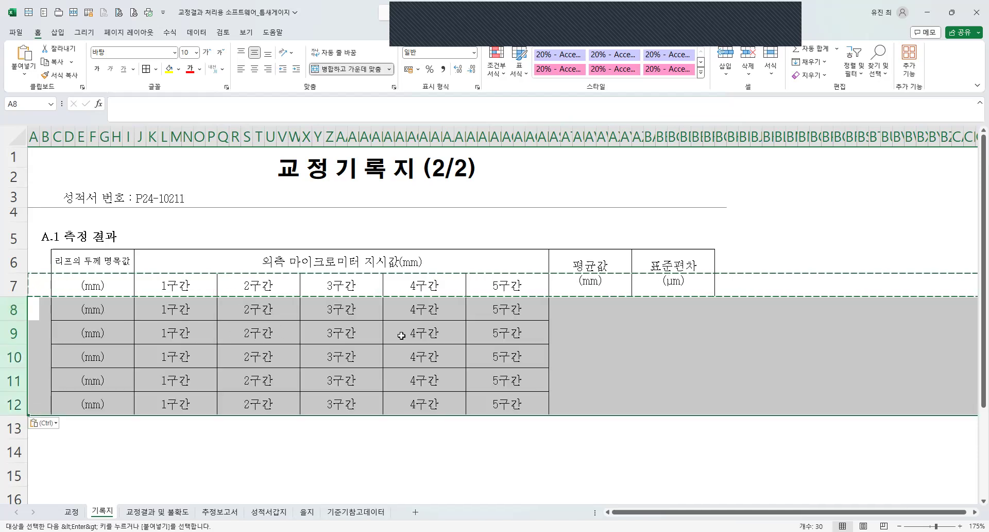
Extend the bordered cells of rows 8 to 12 under 평균값 and 표준편차, and clear the text from all body cells.
click(582, 313)
click(477, 309)
key(ctrl+c)
drag(552, 309, 98, 312)
key(ctrl+v)
key(Delete)
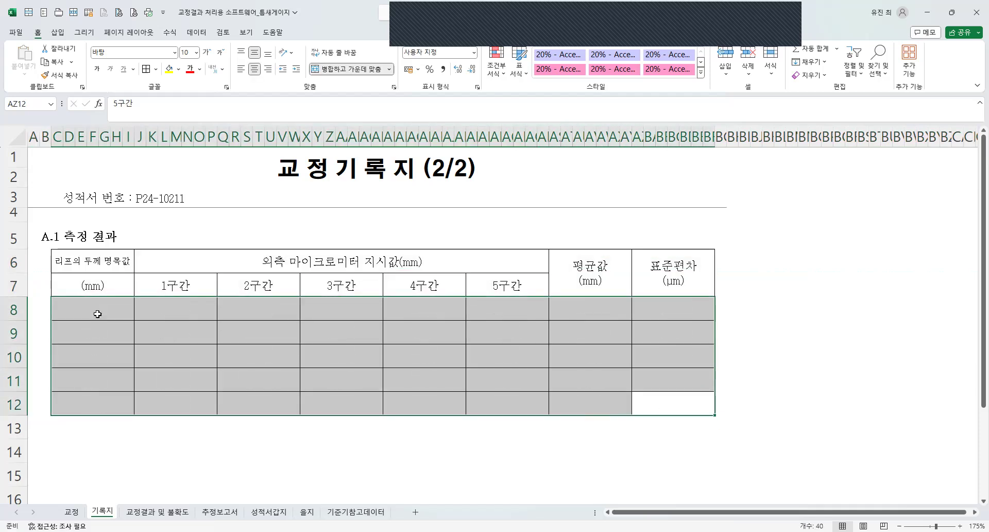
Remove the top border of the (mm) cell C7 so it joins the heading above.
click(109, 285)
key(ctrl+1)
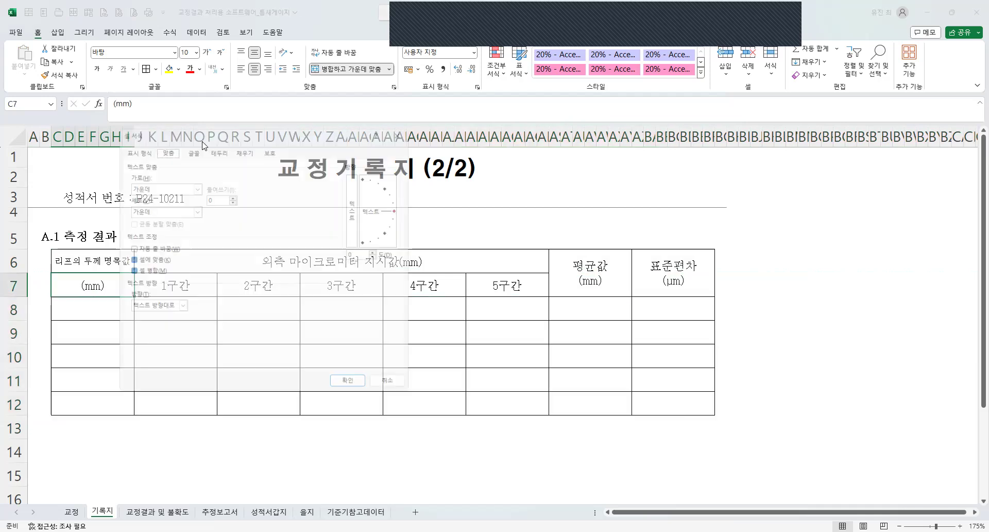
click(220, 144)
click(248, 222)
click(355, 392)
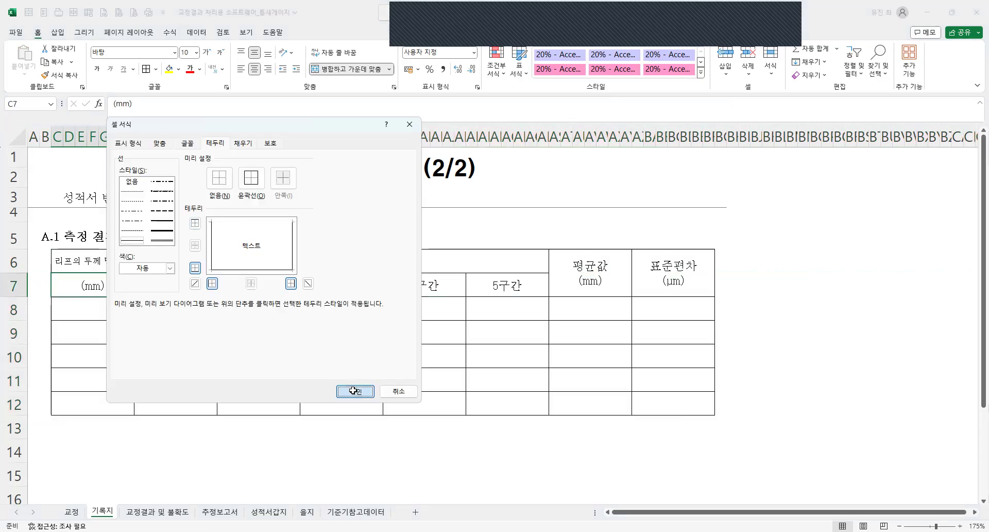
Cut 명목값 out of heading cell C6 so it reads 리프의 두께.
click(94, 266)
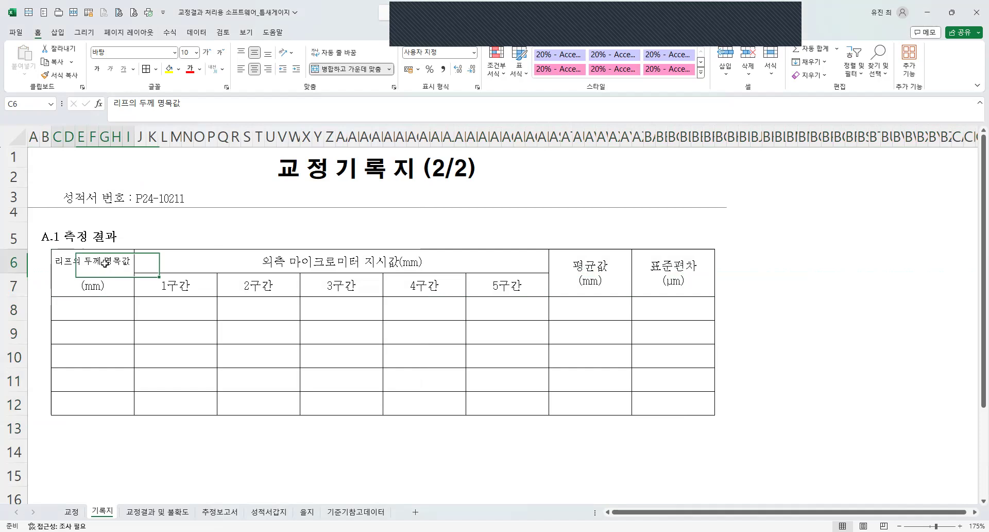
double_click(105, 264)
double_click(104, 262)
key(ctrl+x)
click(66, 283)
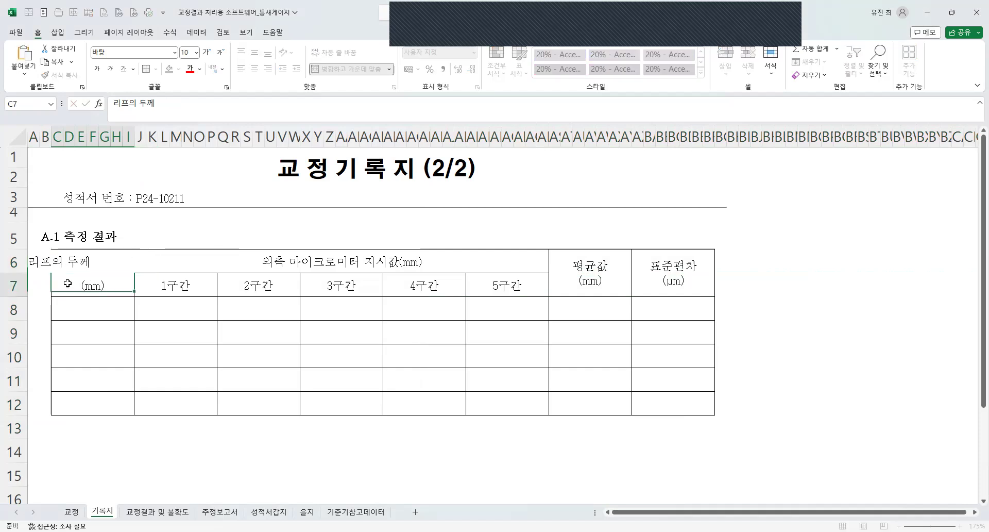
double_click(100, 286)
key(ctrl+v)
click(136, 332)
key(ctrl+z)
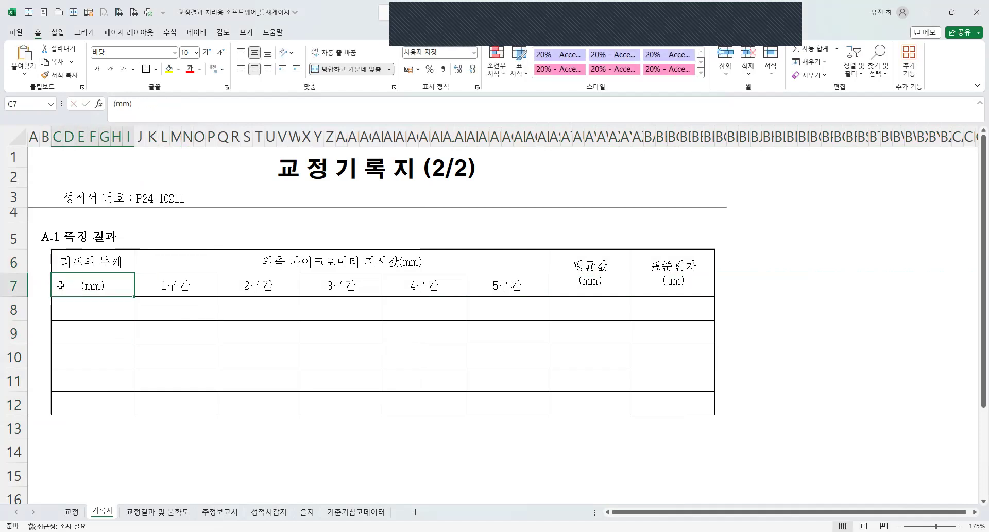
Insert the cut text 명목값 before (mm) in cell C7, with a space between them.
double_click(60, 287)
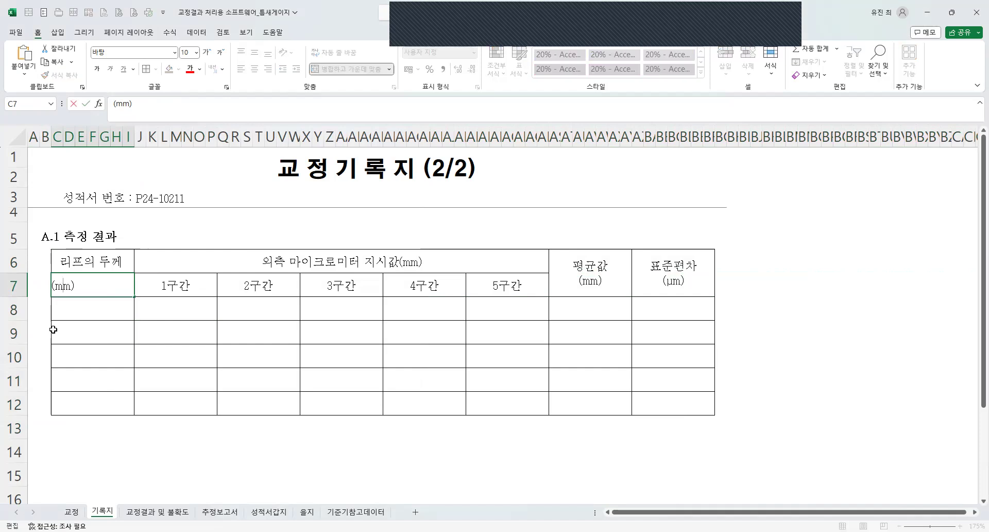
key(ctrl+v)
key(Return)
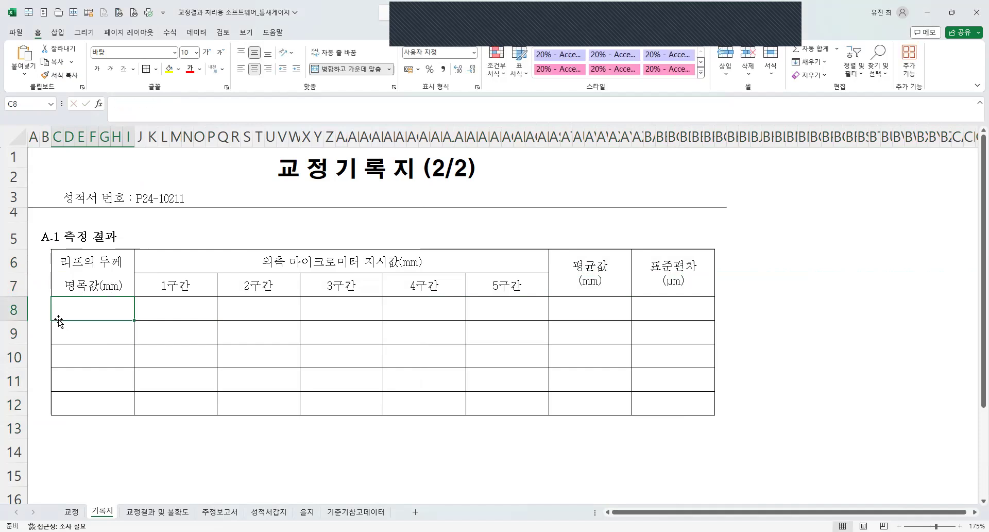
double_click(90, 287)
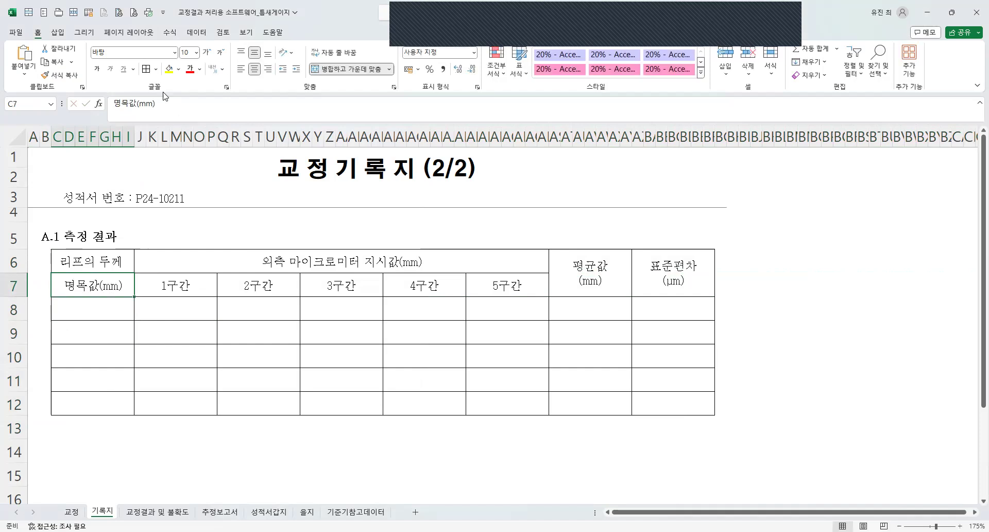
click(232, 312)
Enter the nominal leaf thicknesses 0.03, 0.07, 0.08, 0.09 and 0.10 in C8 to C12.
click(95, 308)
text(0.03)
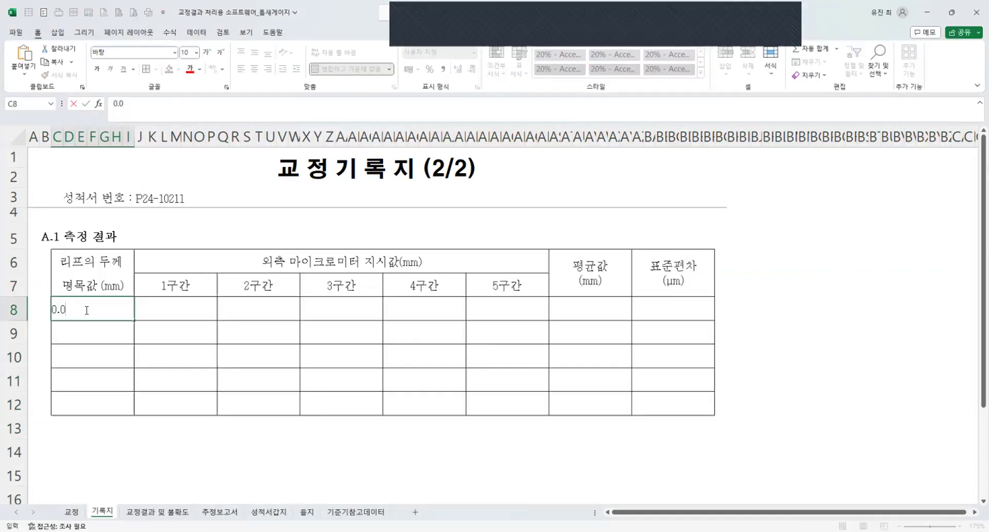
key(Return)
text(0.07)
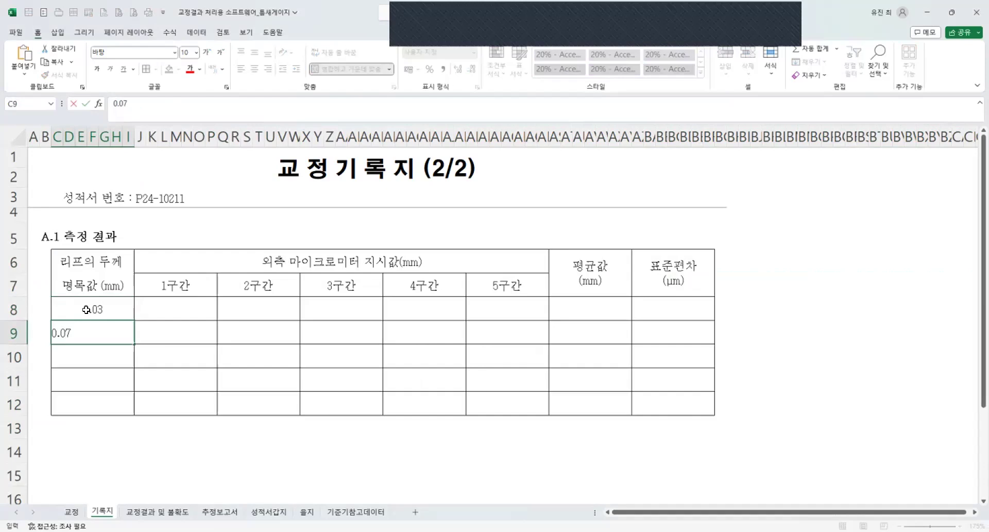
key(Return)
text(0.08)
key(Return)
text(0.09)
key(Return)
text(0.10)
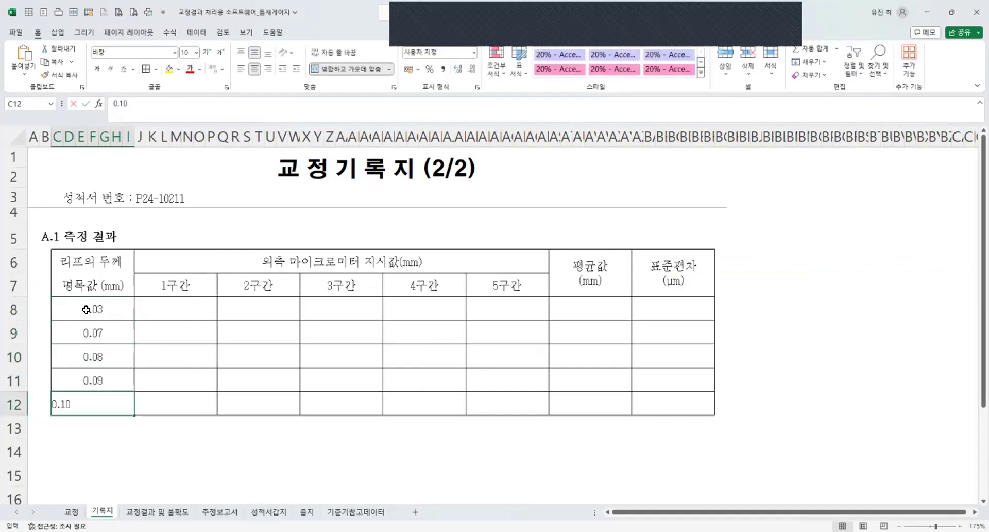
key(Return)
Enter readings of about 0.03 mm for 1구간 to 5구간 in row 8, with 0.033 in the first and last.
click(236, 322)
drag(209, 312, 495, 304)
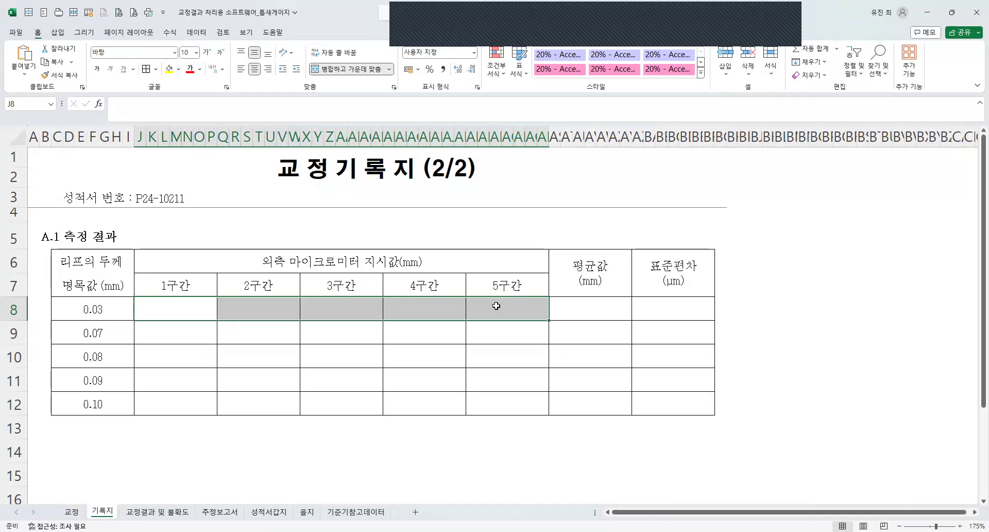
text(0.033)
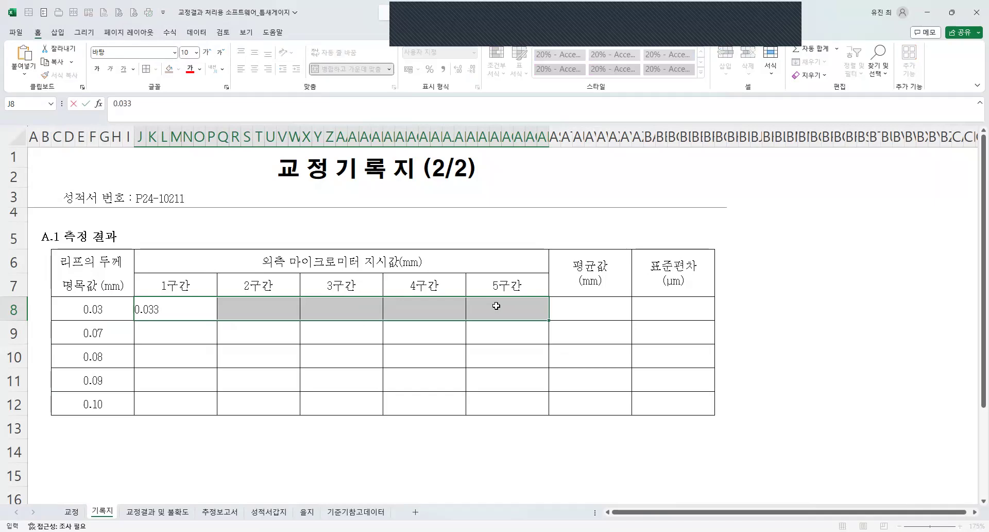
key(Tab)
text(0.072)
key(Escape)
text(0.)
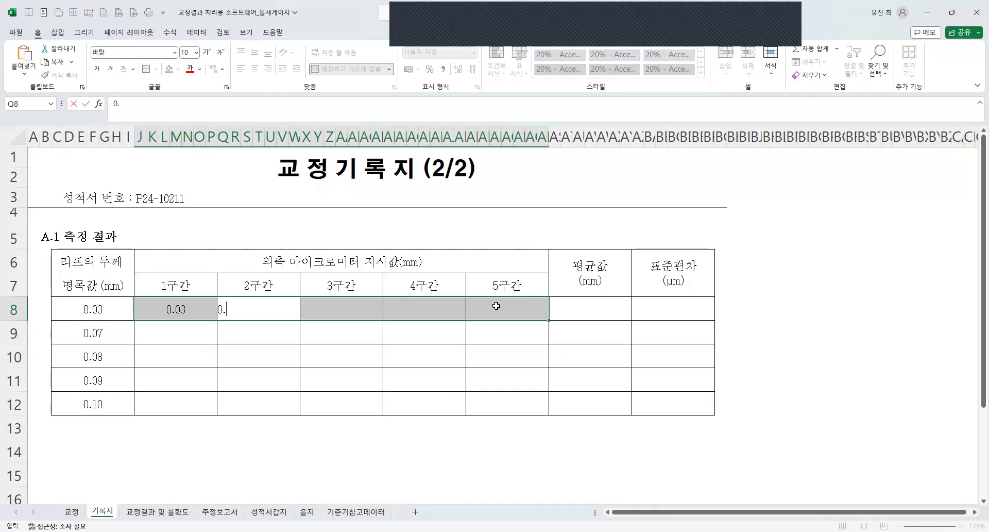
text(03)
key(Tab)
text(0.03)
key(Tab)
text(0.03)
key(Tab)
text(0.033)
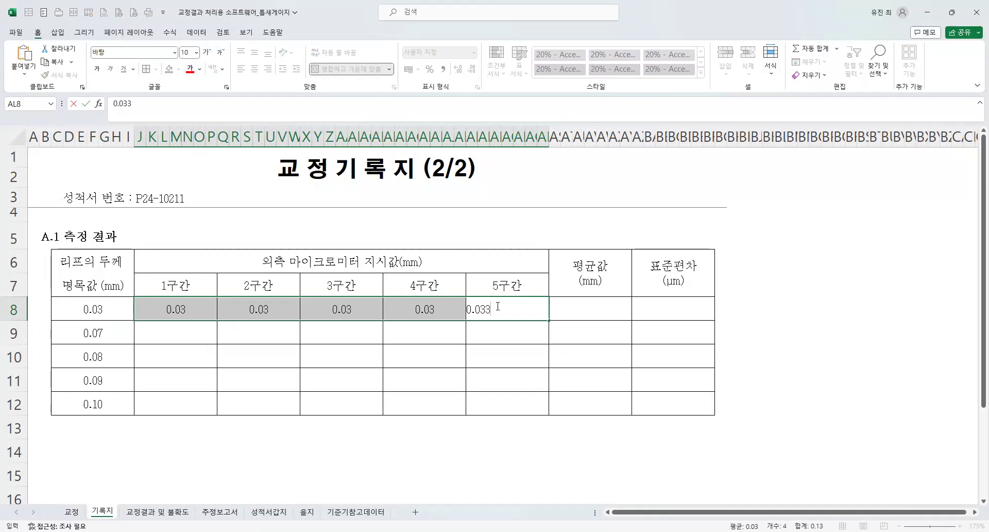
key(Tab)
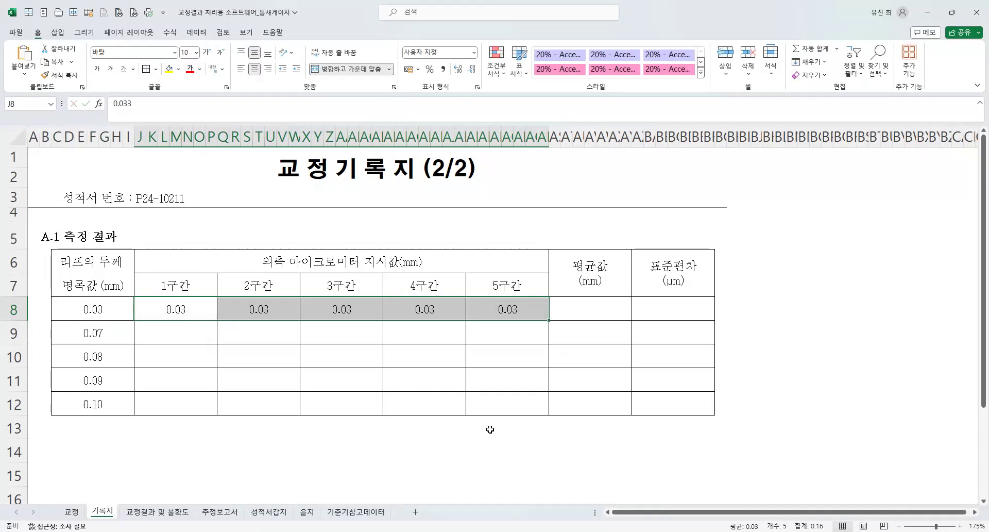
Enter the 1구간 to 5구간 readings 0.072, 0.07, 0.073, 0.073 and 0.075 in row 9.
drag(175, 333, 501, 340)
text(0.)
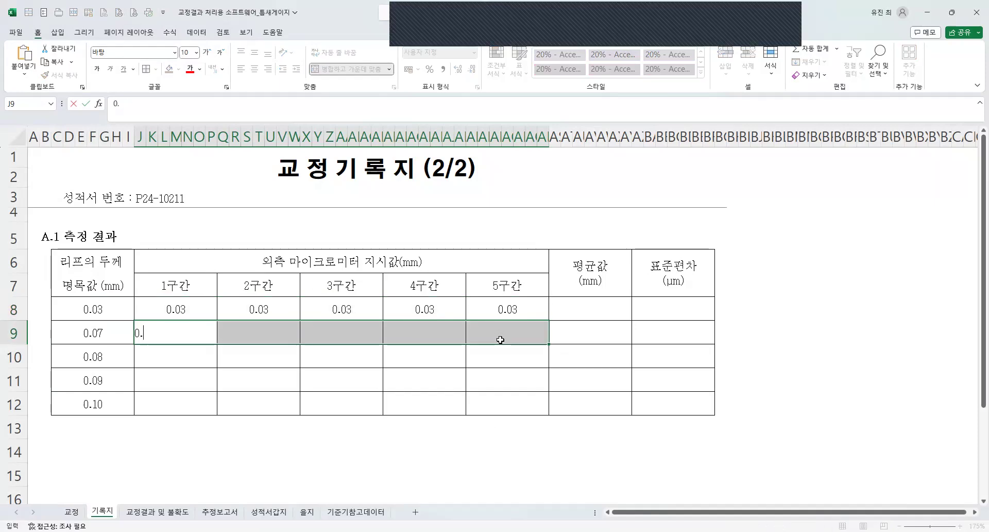
text(072)
key(Tab)
text(0.07)
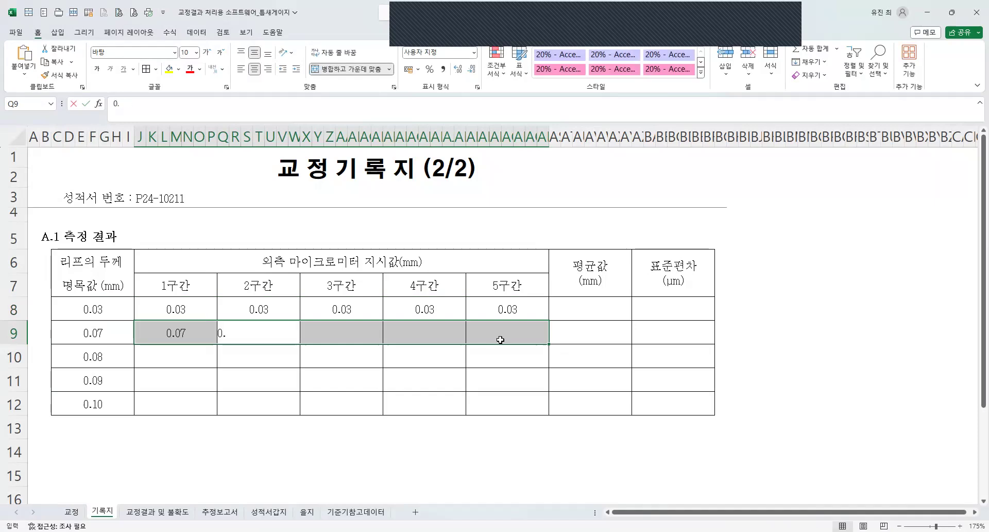
key(Tab)
text(0)
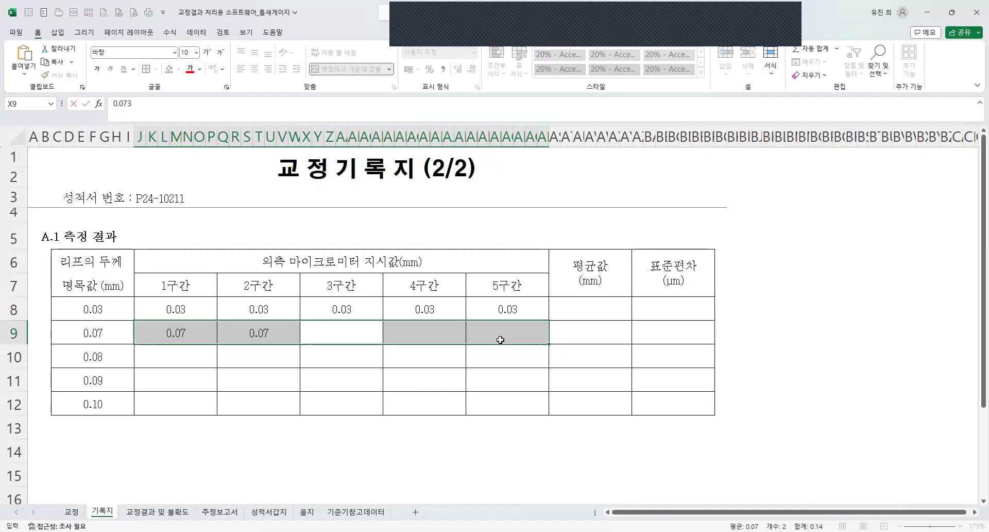
key(Return)
text(0.07)
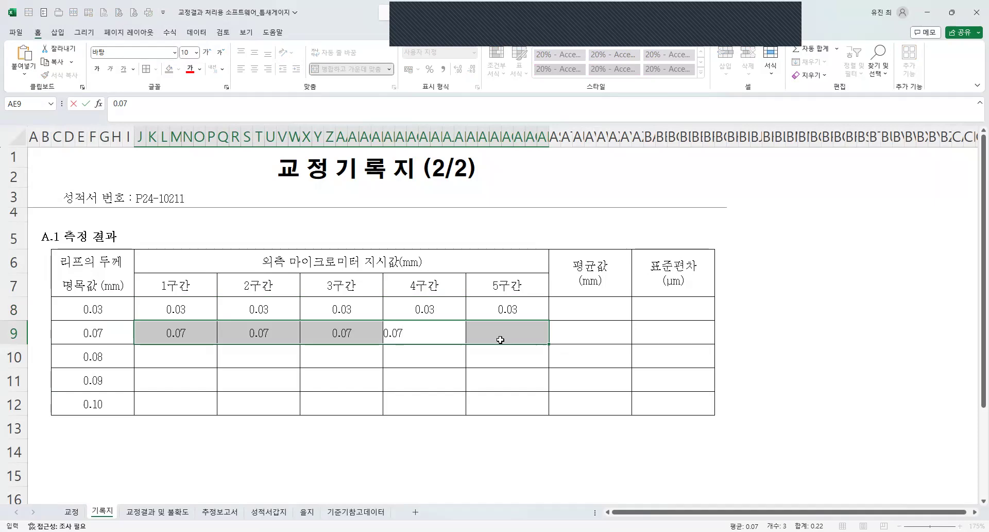
text(4)
key(Return)
text(0.075)
key(Return)
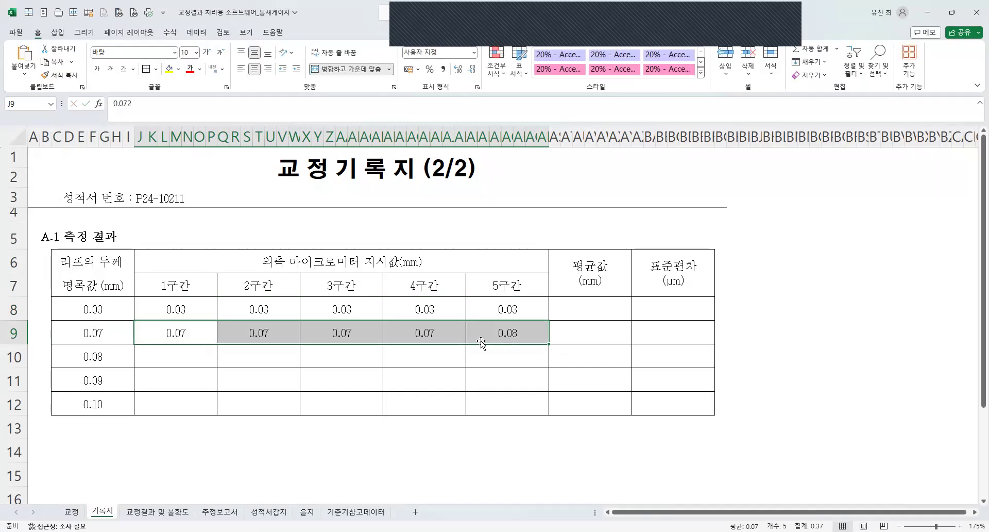
Enter readings of about 0.08 mm for 1구간 to 5구간 in row 10.
drag(180, 355, 530, 353)
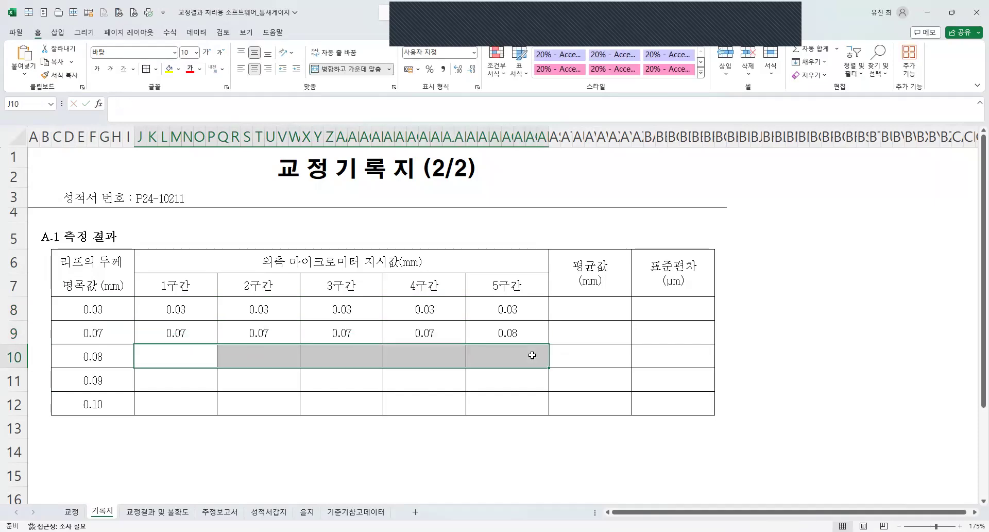
text(0.08)
key(Return)
text(0.081)
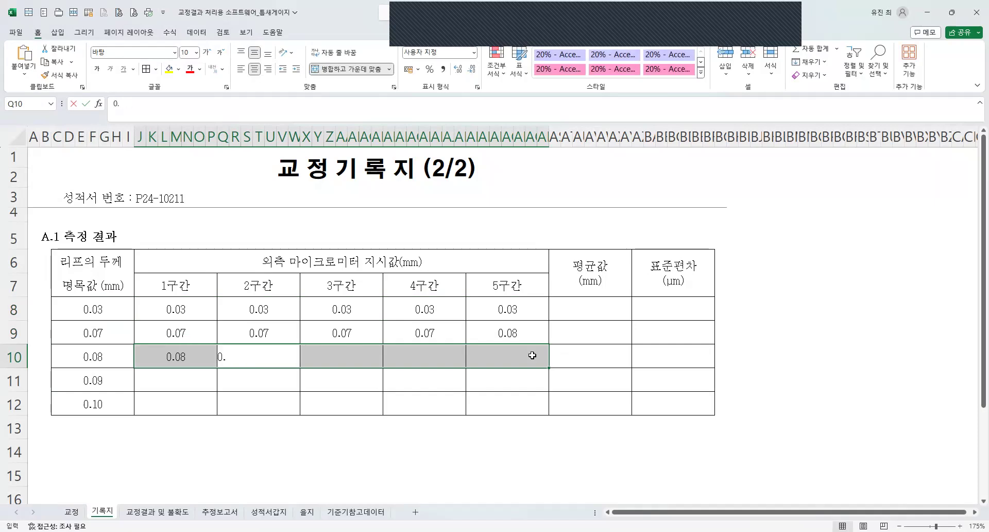
key(Return)
text(0.081)
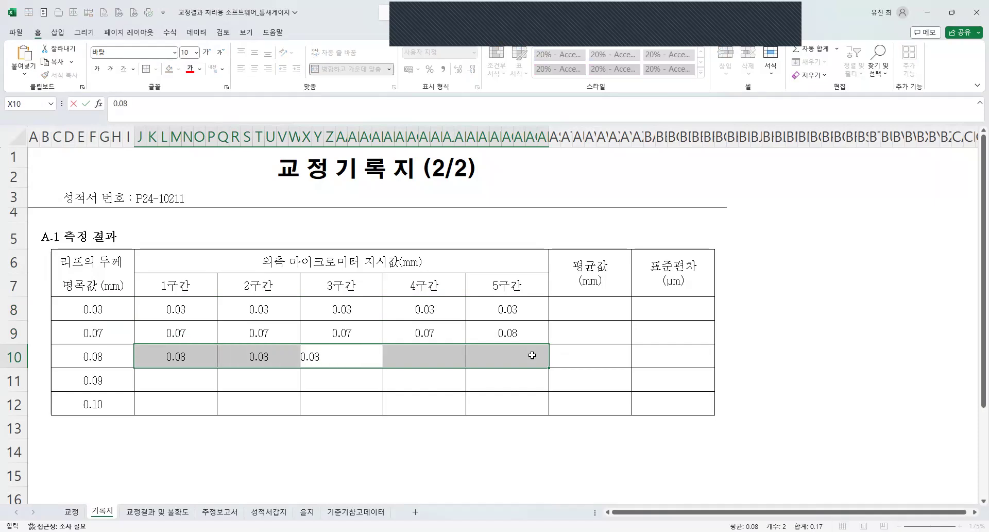
key(Return)
text(0.081)
key(Return)
text(0.083)
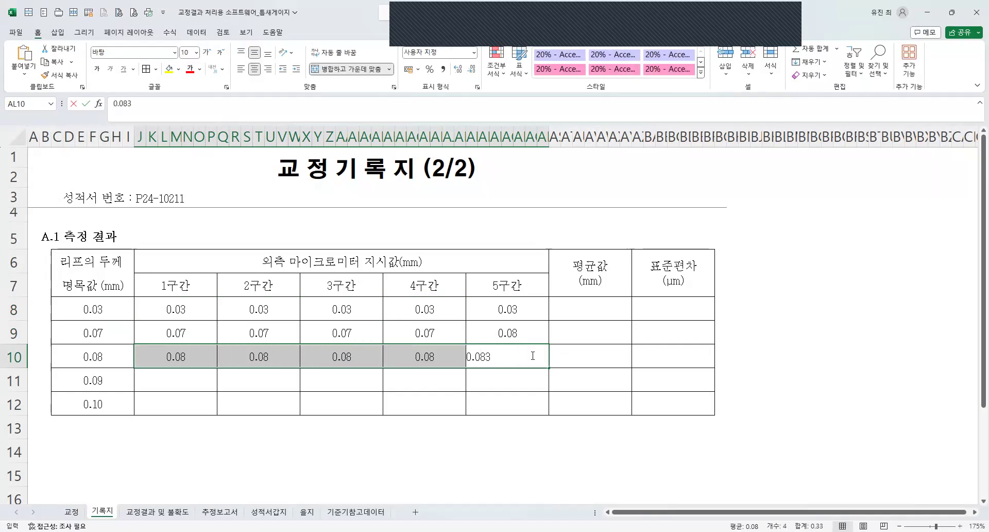
key(Return)
Enter the row 11 readings: about 0.09 mm for 1구간 to 4구간, with 0.092 for 2구간, and 0.10 for 5구간.
drag(182, 377, 508, 383)
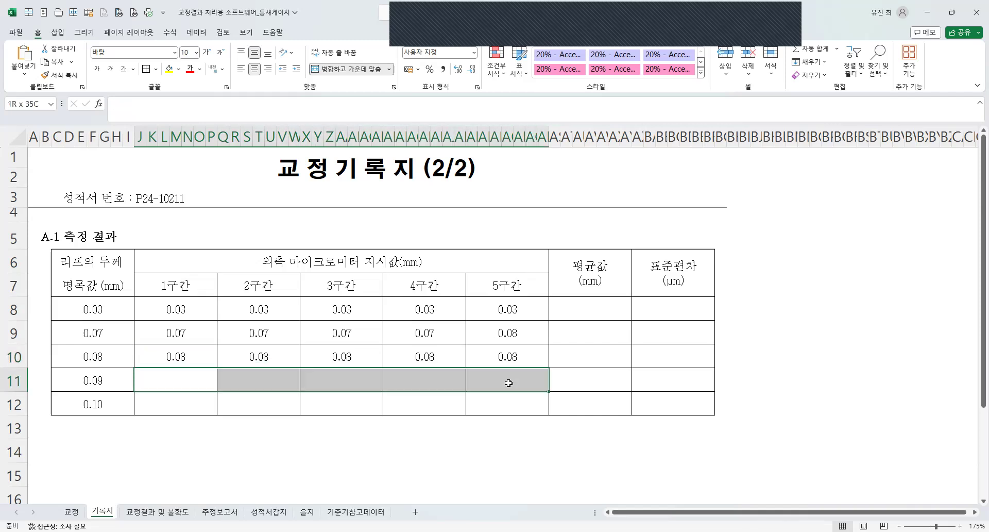
text(0.09)
key(Return)
text(0.09)
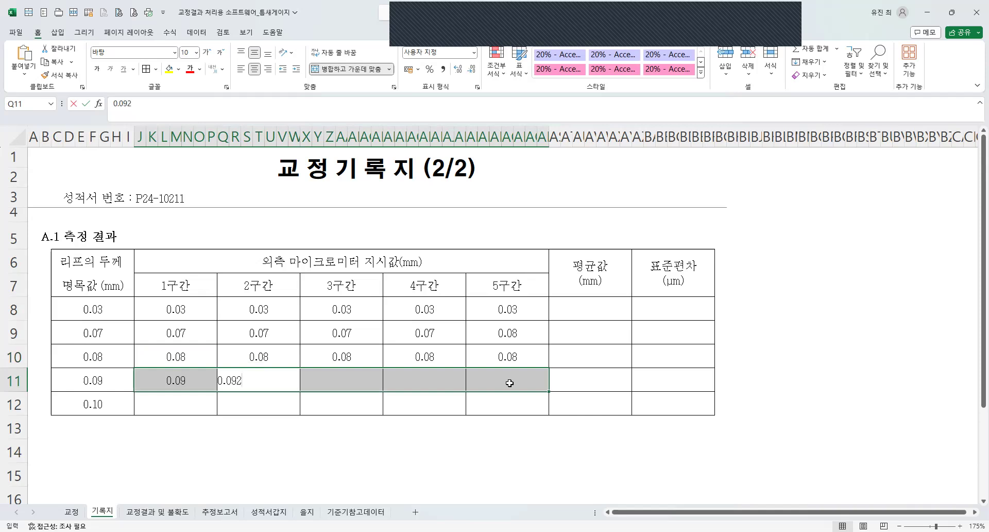
key(Return)
text(0.09)
key(Return)
text(0.09)
key(Return)
text(0.09)
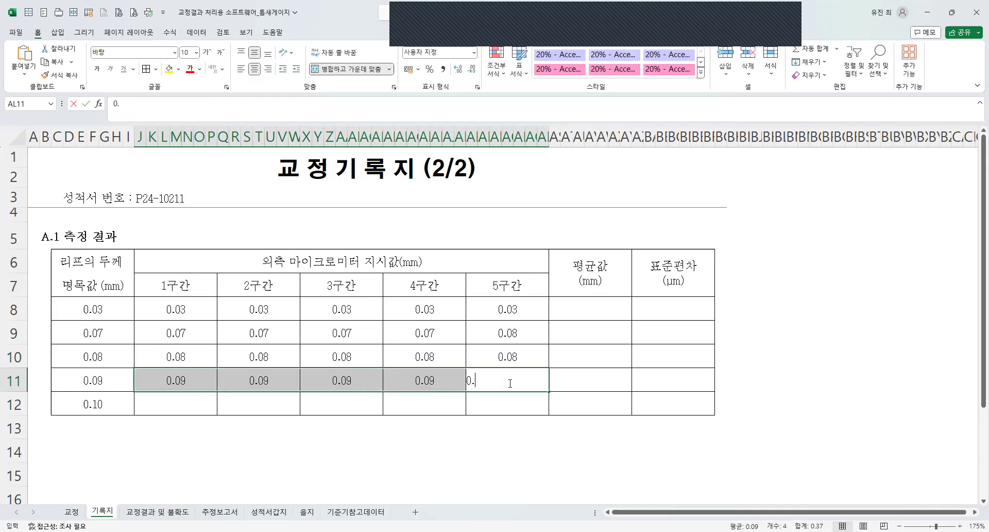
key(BackSpace)
key(BackSpace)
text(10)
key(Return)
Enter the 1구간 to 5구간 readings 0.102, 0.11, 0.101, 0.103 and 0.10 in row 12.
drag(190, 404, 485, 407)
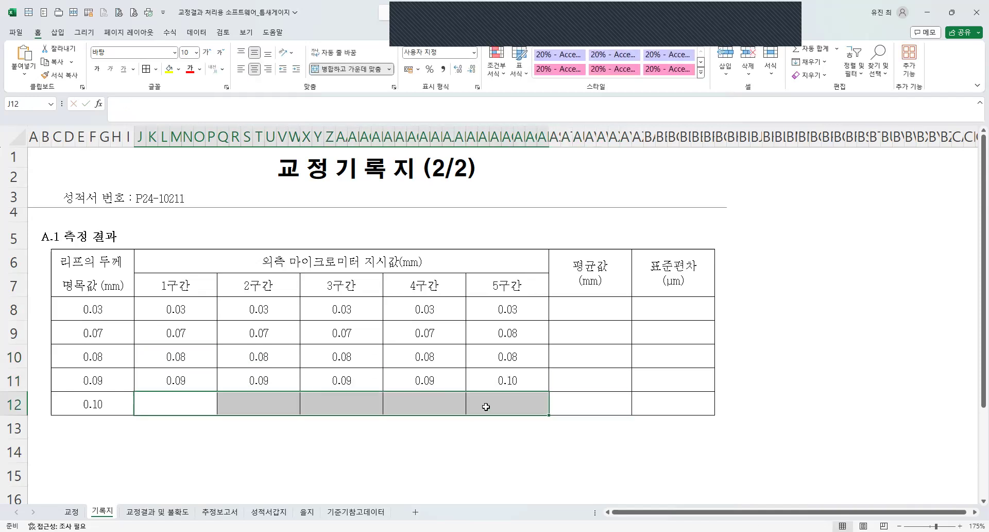
text(0.10)
key(Return)
text(0.11)
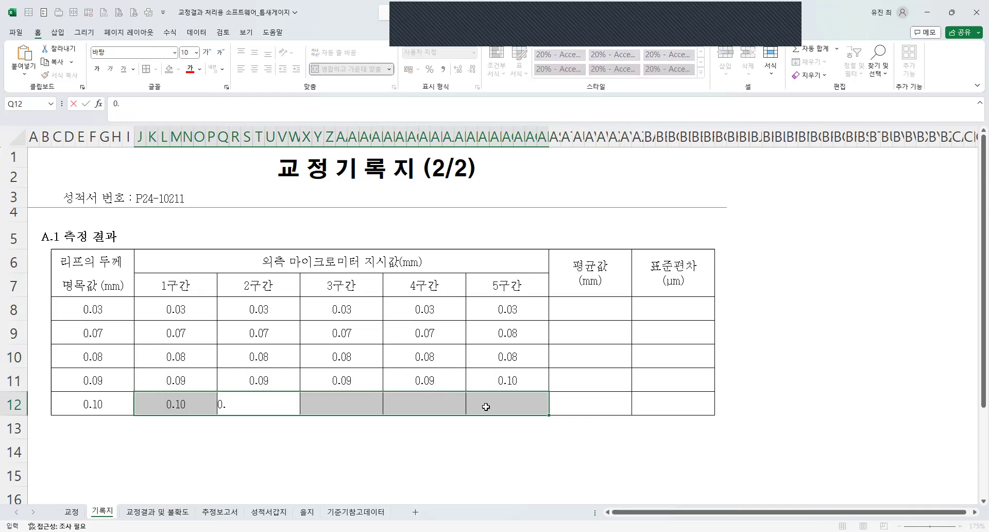
key(Return)
text(0.101)
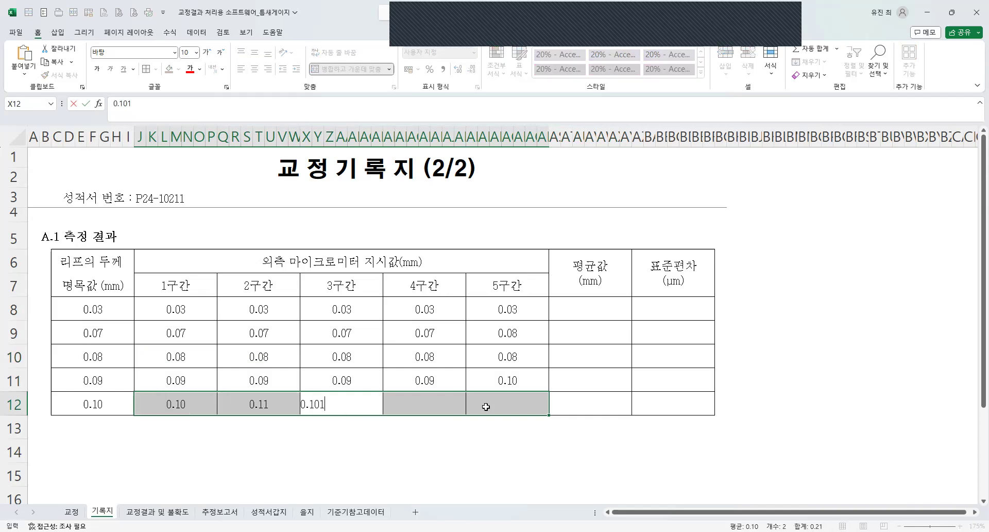
key(Return)
text(0.103)
key(Return)
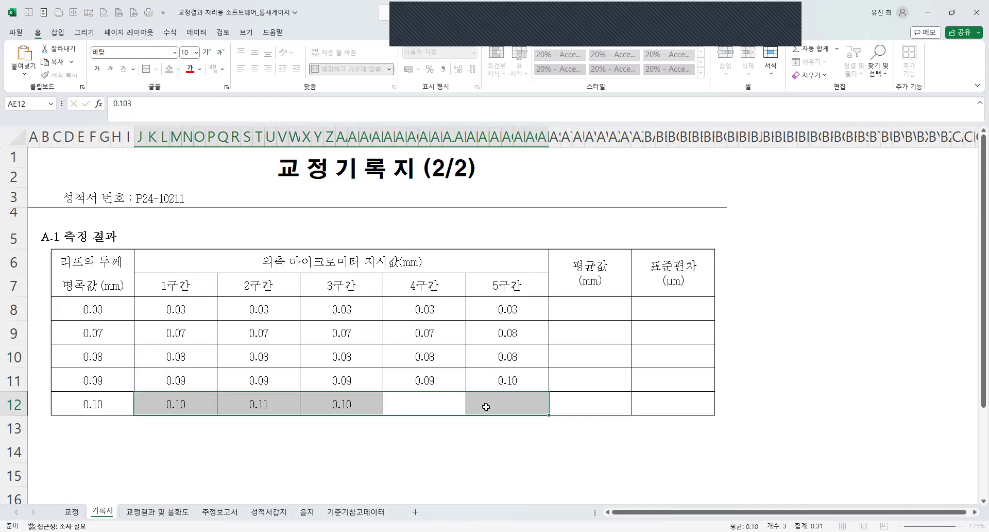
text(0.10)
key(Return)
Increase the row height of table rows 6 to 12.
click(10, 264)
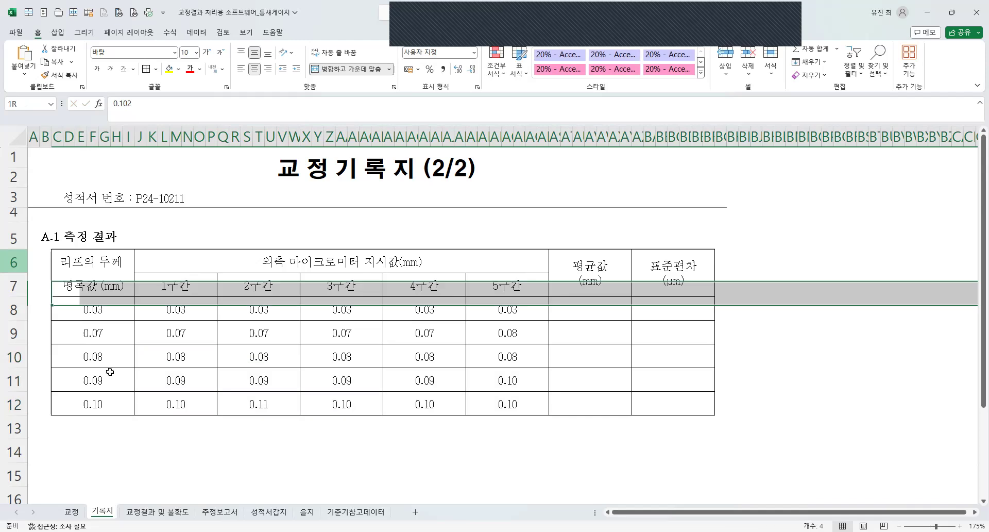
right_click(179, 394)
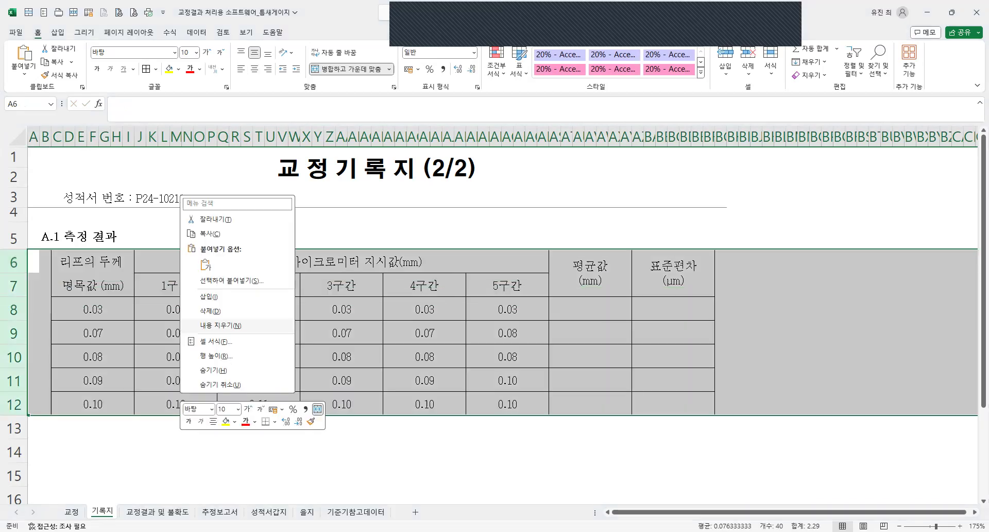
click(433, 350)
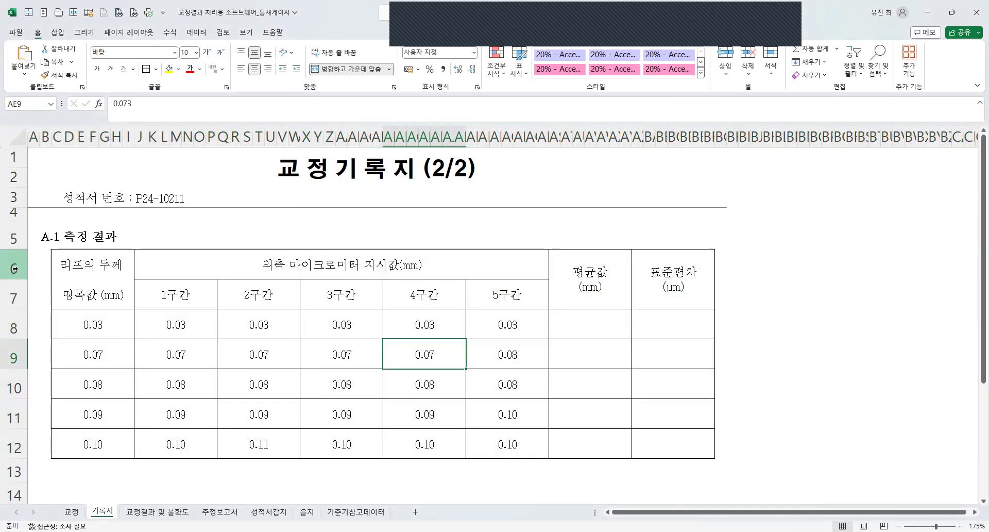
Insert a blank row above the table at row 6 and reduce its height to a narrow gap.
right_click(18, 268)
click(60, 368)
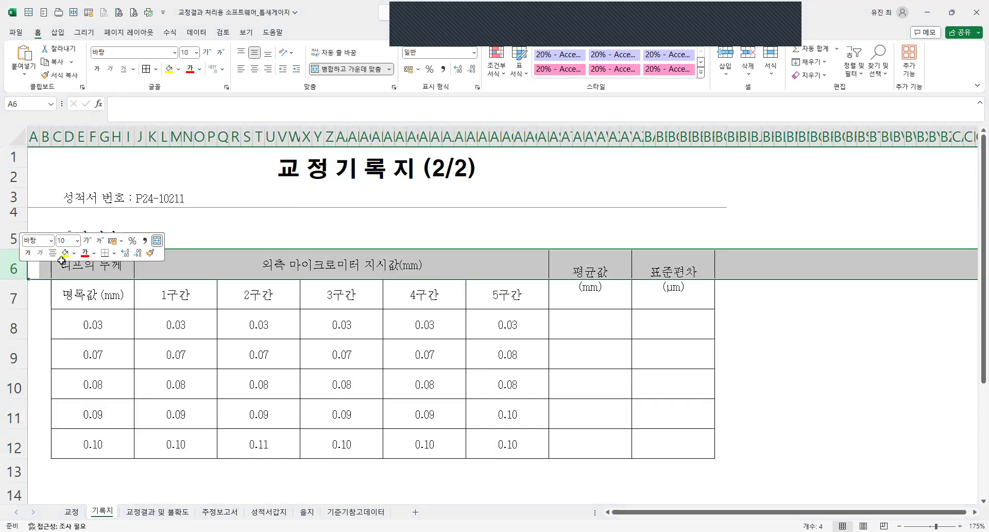
right_click(63, 262)
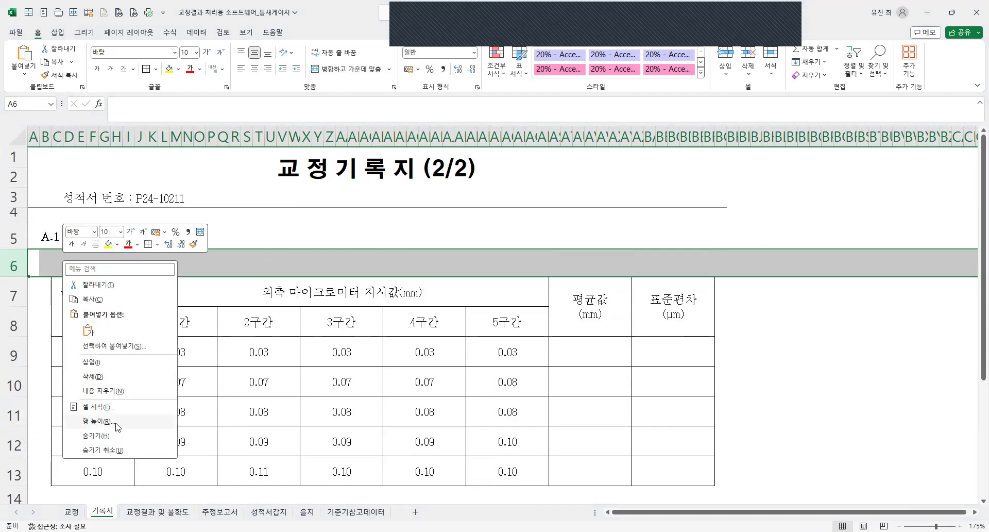
click(116, 422)
click(423, 371)
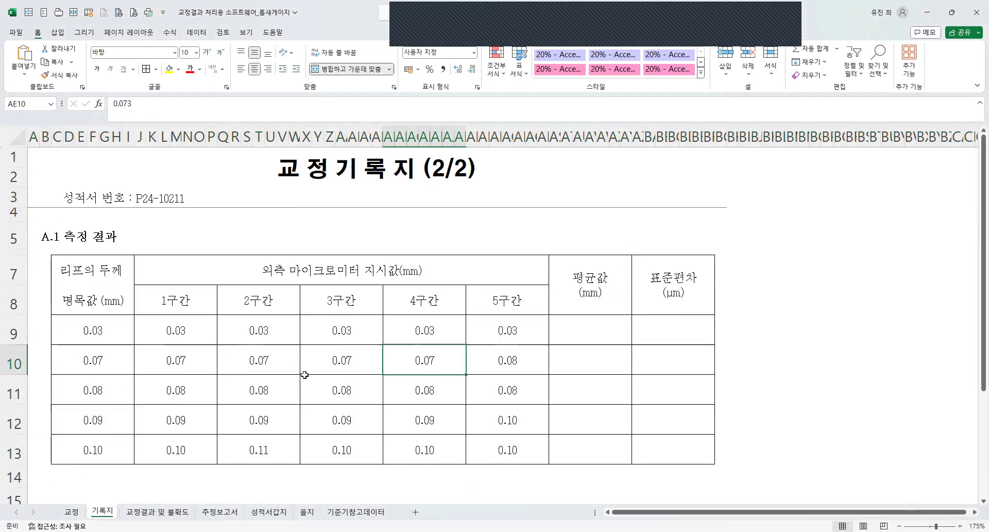
Apply a thicker outline border around the whole measurement table in rows 7 to 13.
click(88, 287)
drag(665, 451, 131, 269)
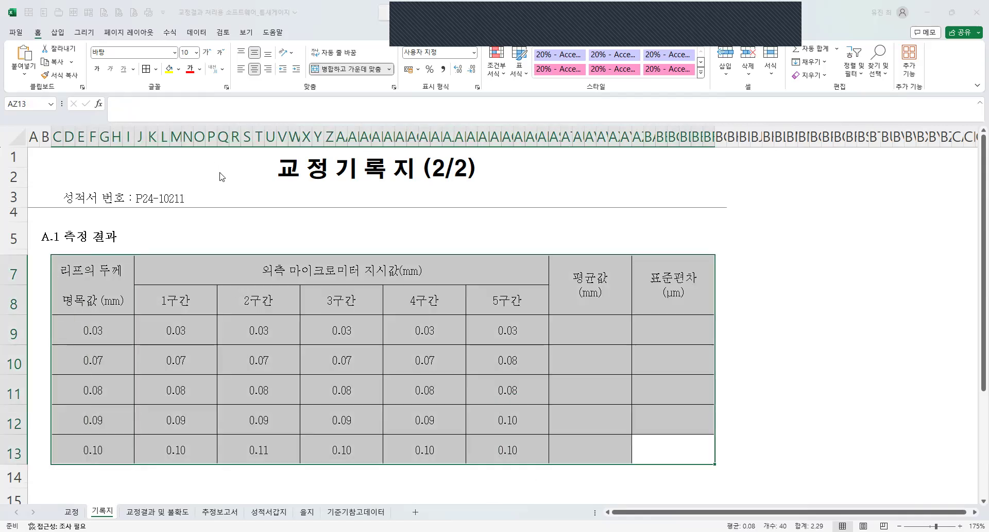
key(ctrl+1)
click(251, 178)
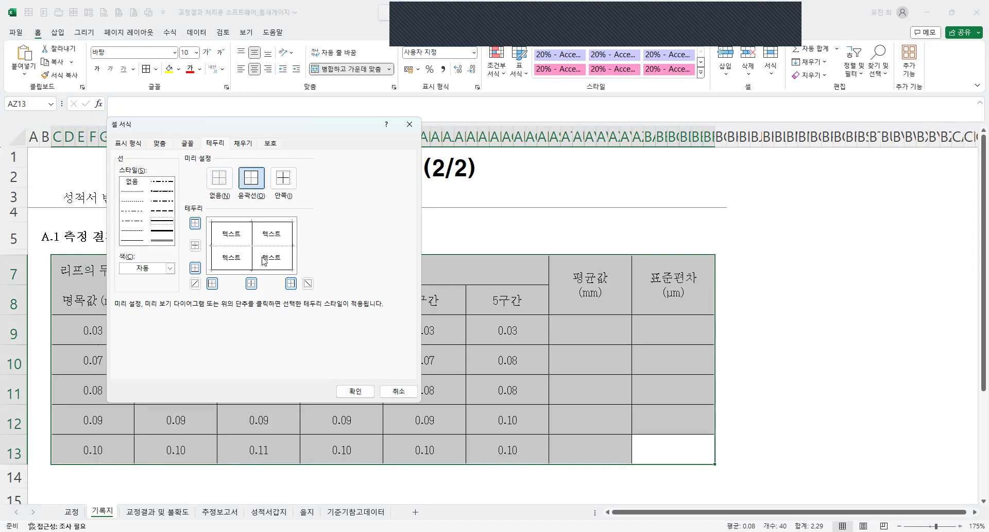
click(355, 391)
Apply a thicker outline border around the 리프의 두께 명목값 column, including its header.
drag(111, 273, 109, 441)
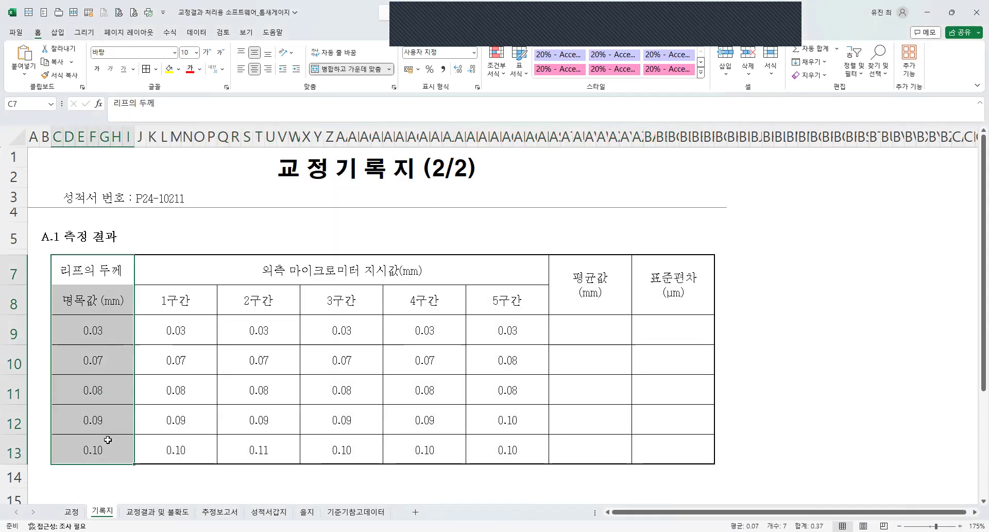
key(ctrl+1)
click(168, 230)
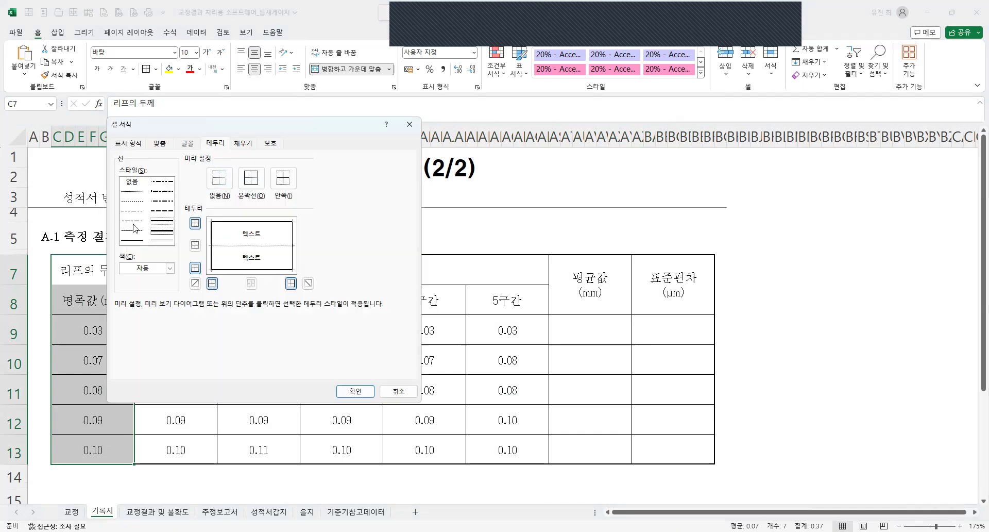
click(251, 178)
click(355, 391)
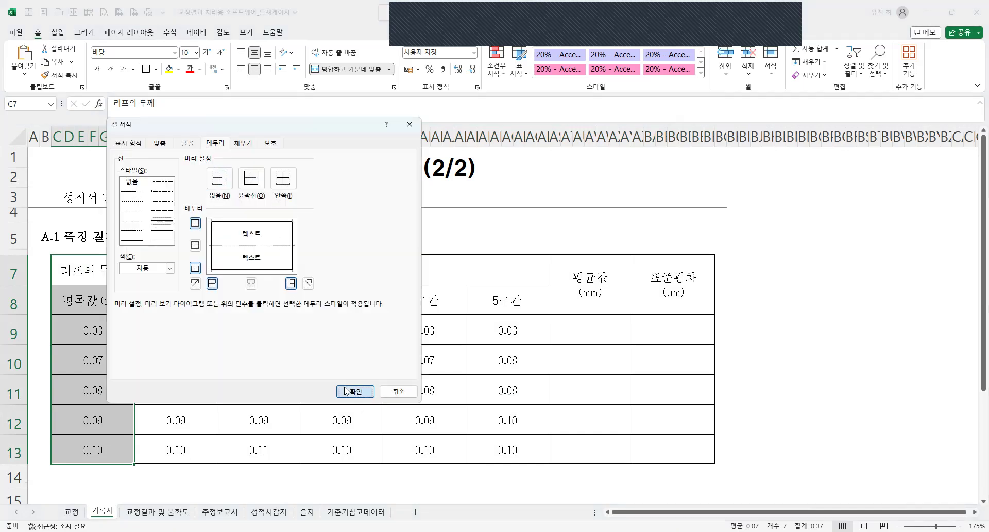
Apply the thicker outline border around the 평균값 column, including its header.
drag(581, 288, 608, 444)
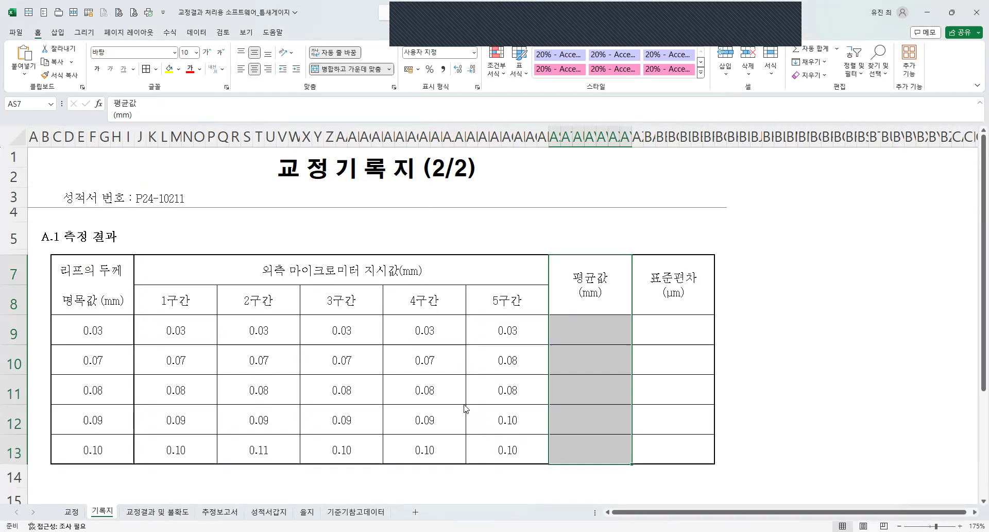
key(ctrl+1)
click(252, 178)
click(162, 222)
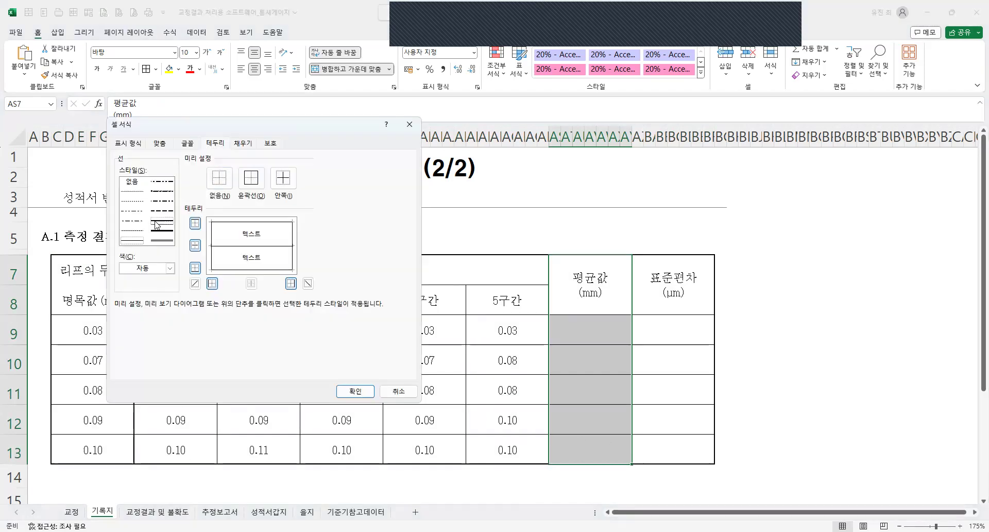
click(251, 178)
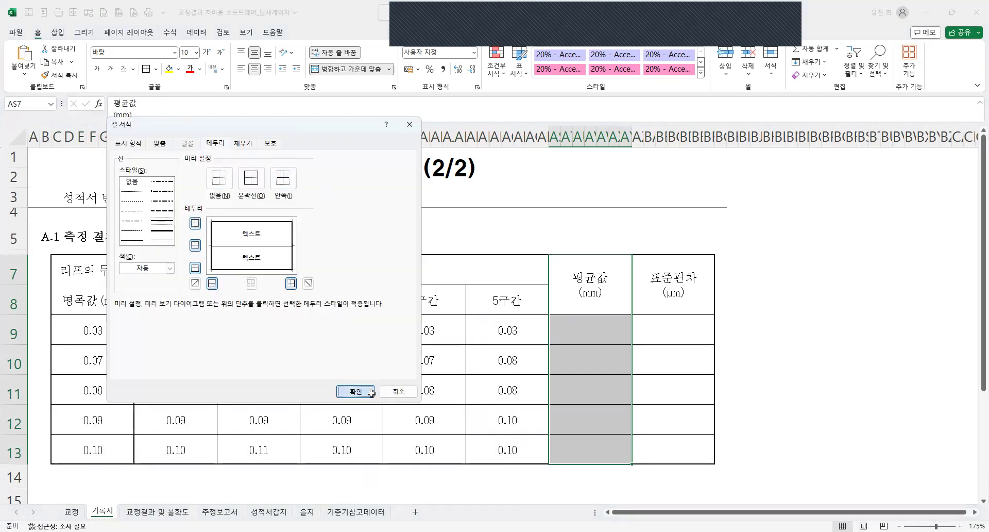
click(355, 391)
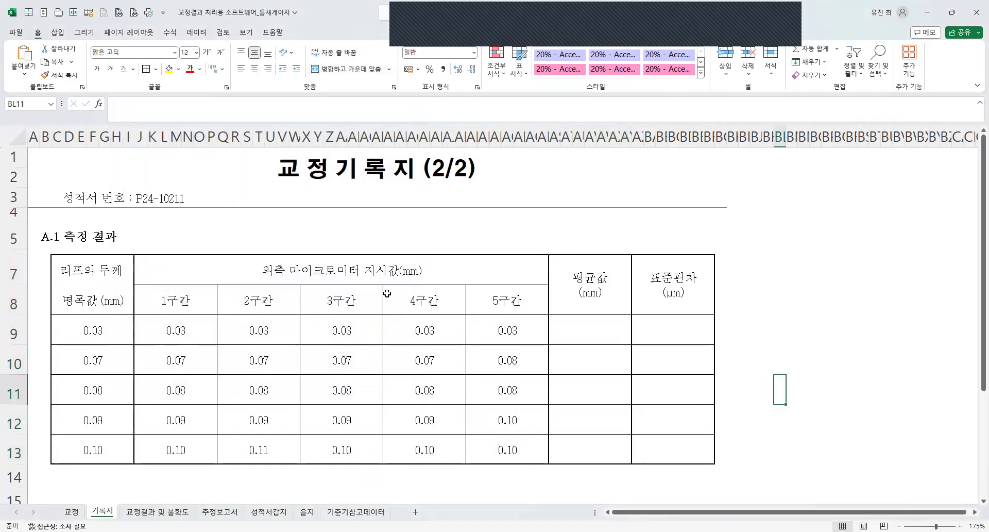
Add a space before (mm) in the 외측 마이크로미터 지시값 heading and display all 1구간 to 5구간 readings with three decimals.
double_click(394, 270)
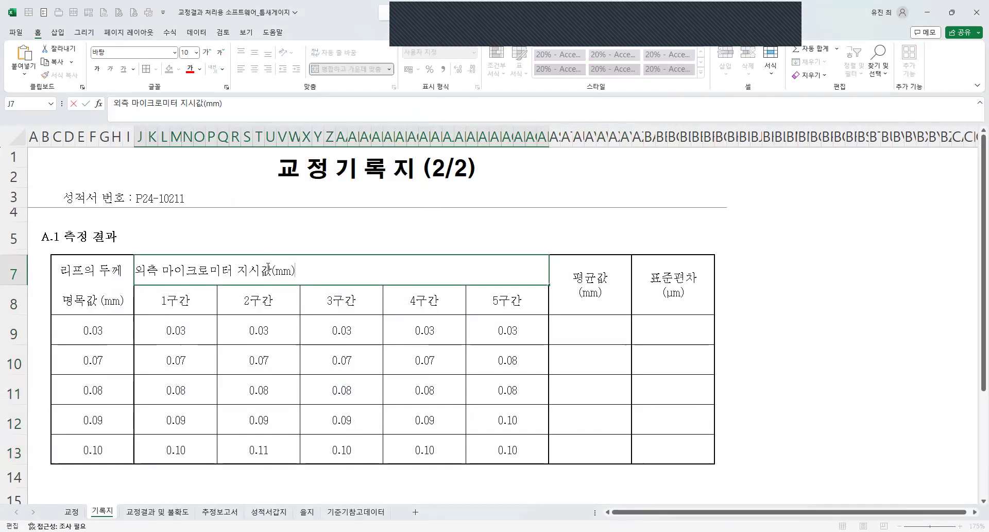
click(336, 340)
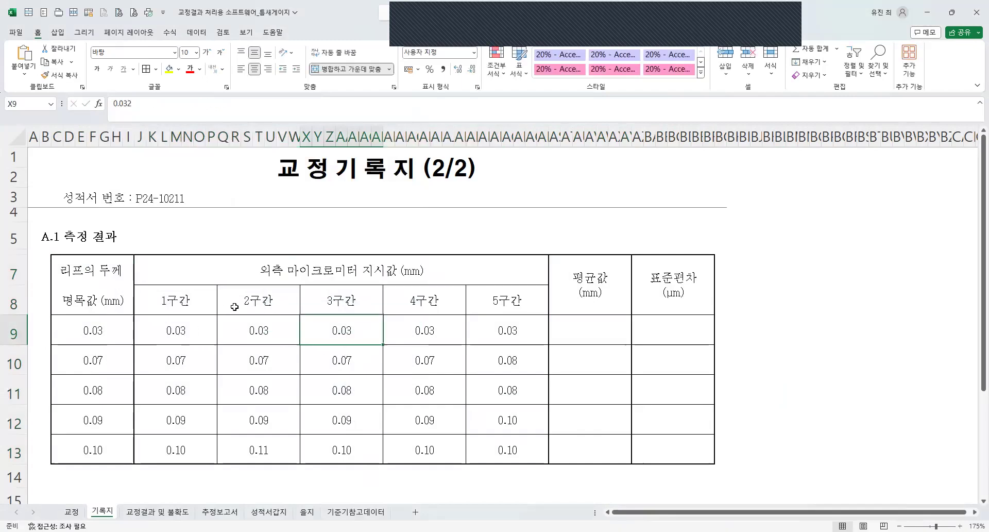
drag(180, 336, 496, 446)
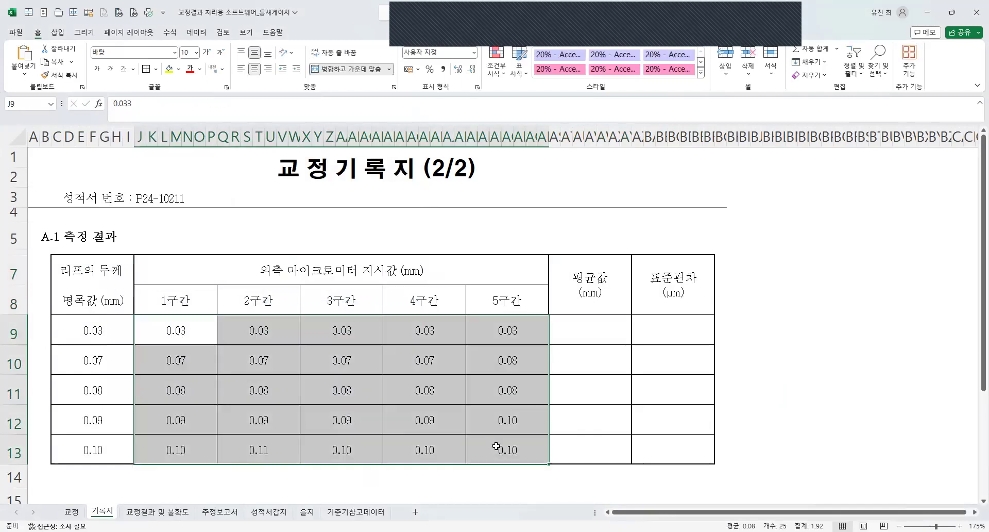
right_click(602, 479)
click(602, 474)
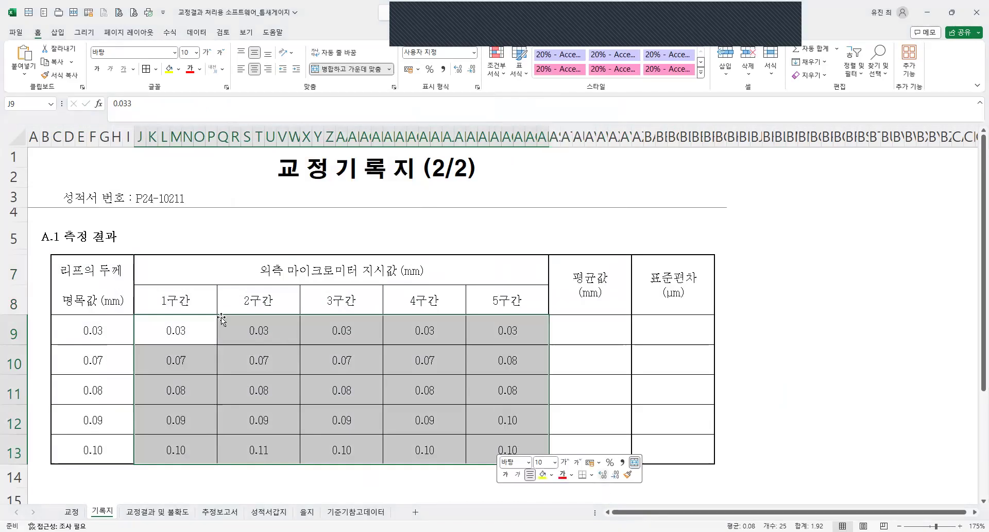
Apply the thicker outline border around the table's header rows 7 and 8.
drag(78, 298, 576, 301)
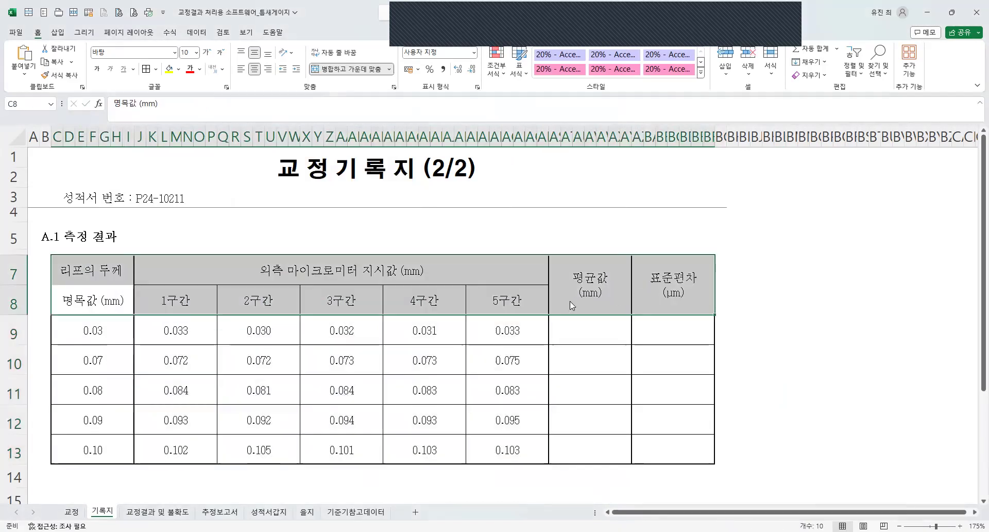
key(ctrl+1)
click(355, 391)
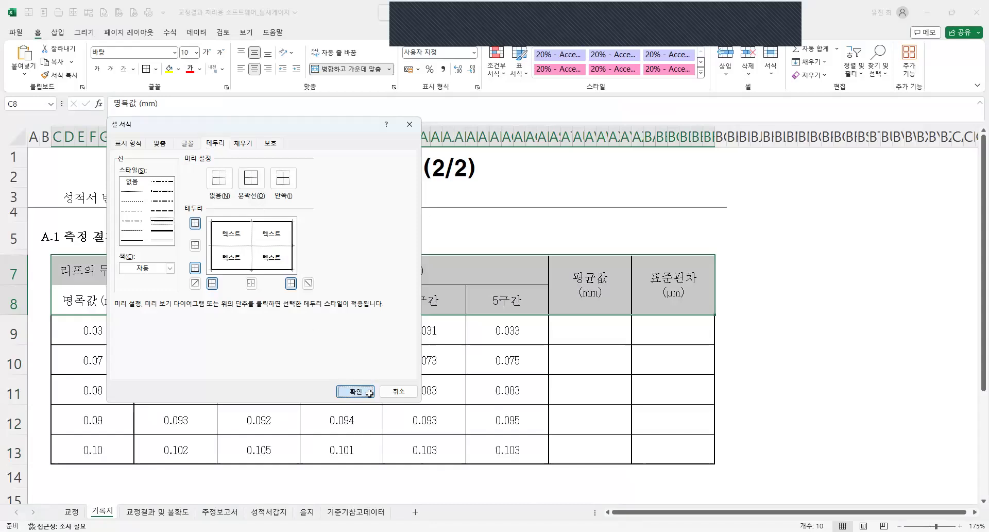
Enter an AVERAGE formula over the row 9 readings J9:AR9 in the 평균값 cell AS9.
click(603, 356)
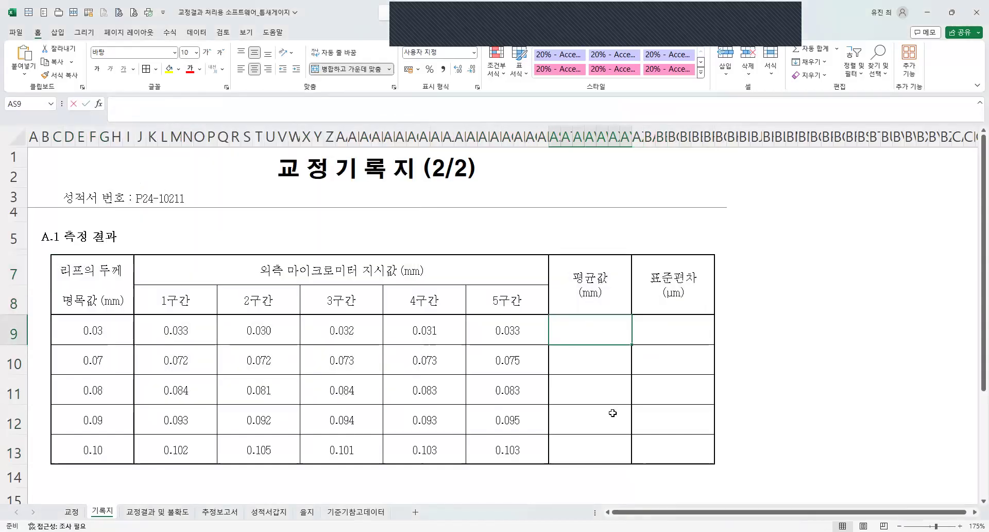
text(=a)
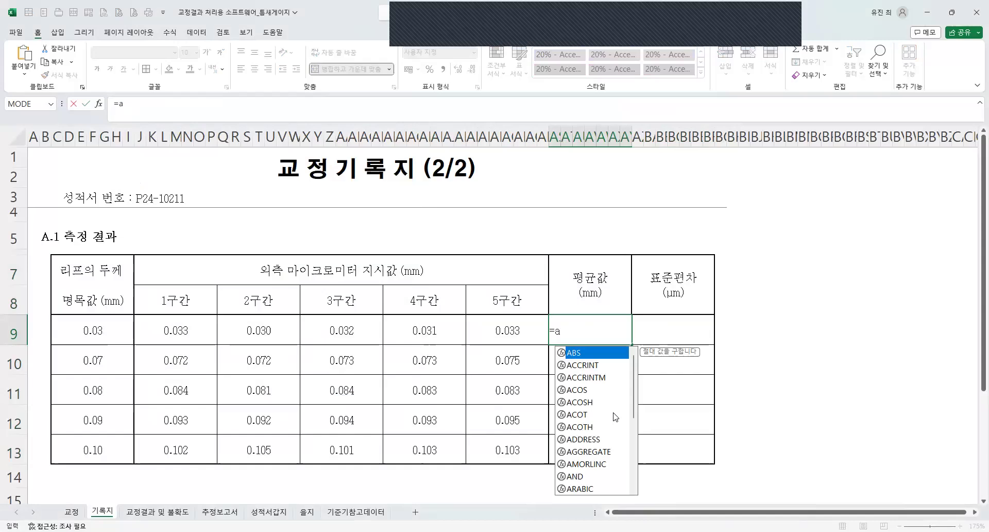
text(verage()
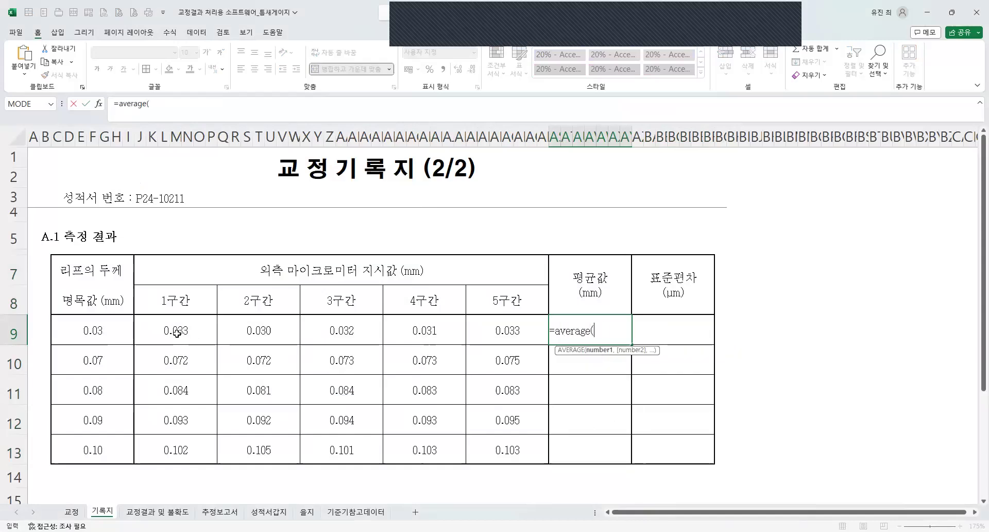
click(181, 333)
drag(468, 335, 478, 337)
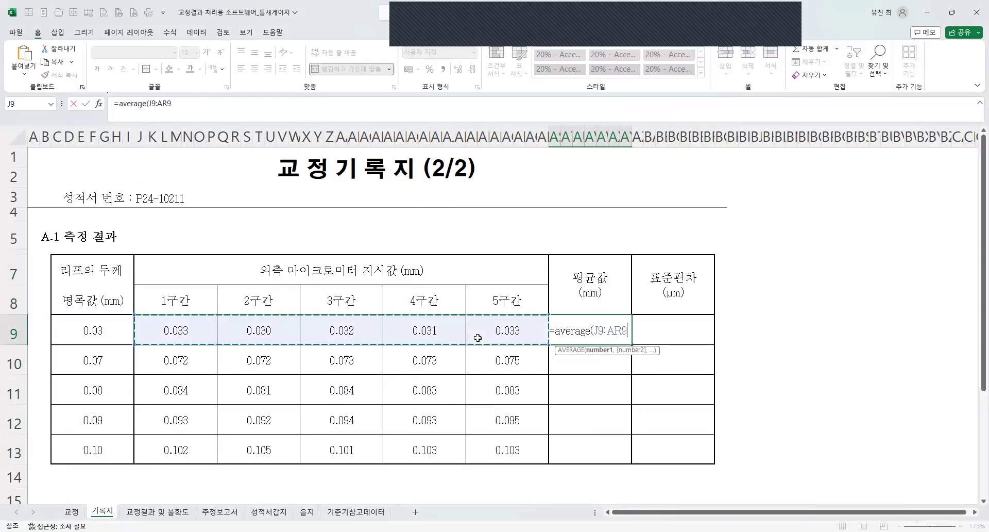
key(Return)
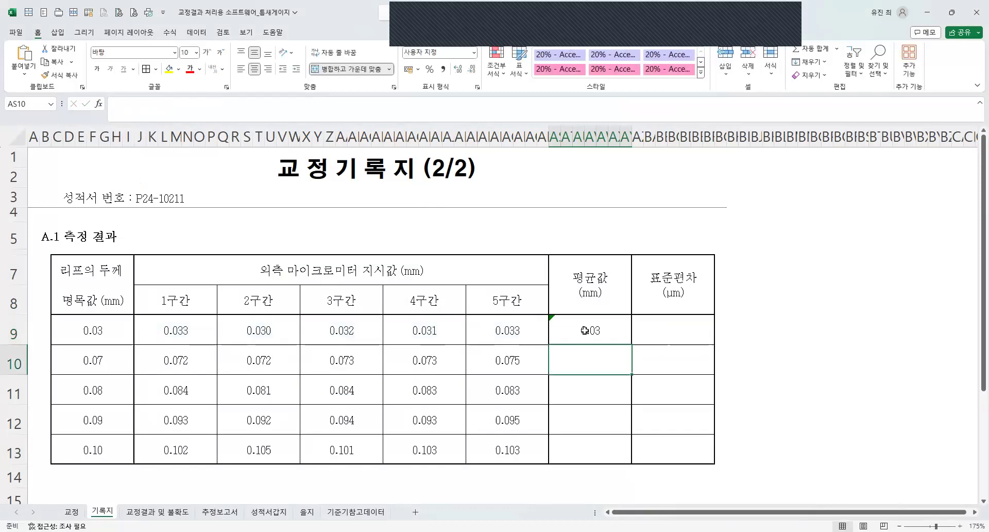
Wrap the AS9 average in ROUND with 4 digits, giving =ROUND(AVERAGE(J9:AR9),4).
click(584, 330)
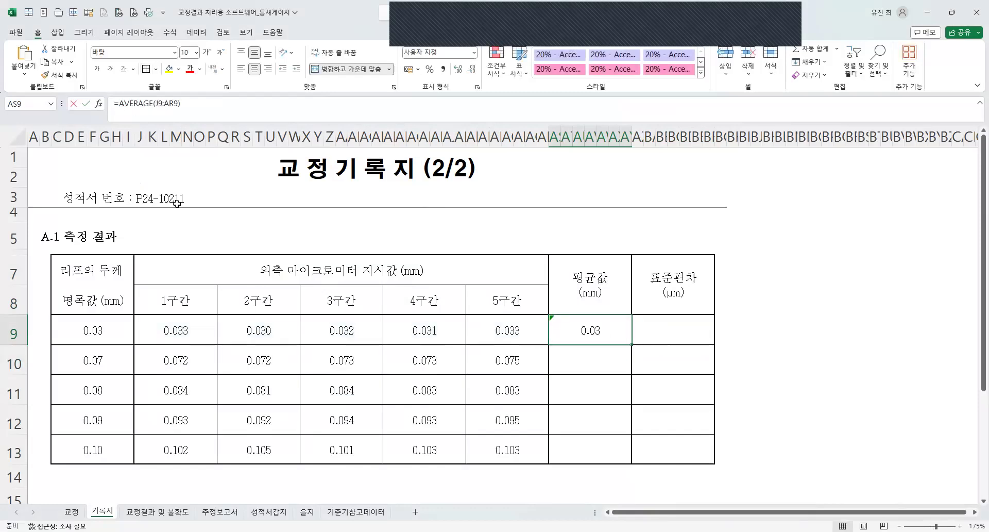
key(F2)
key(Home)
key(Right)
text(r)
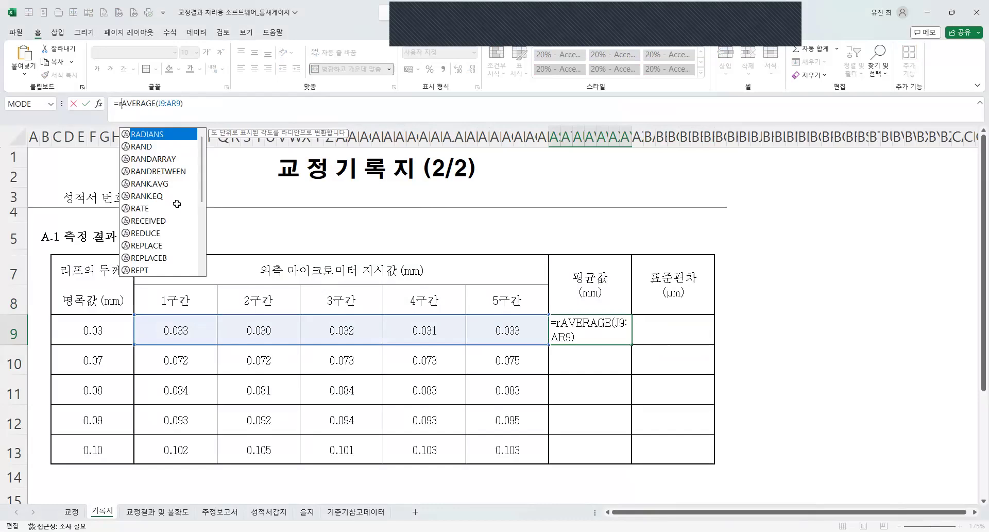
text(ound()
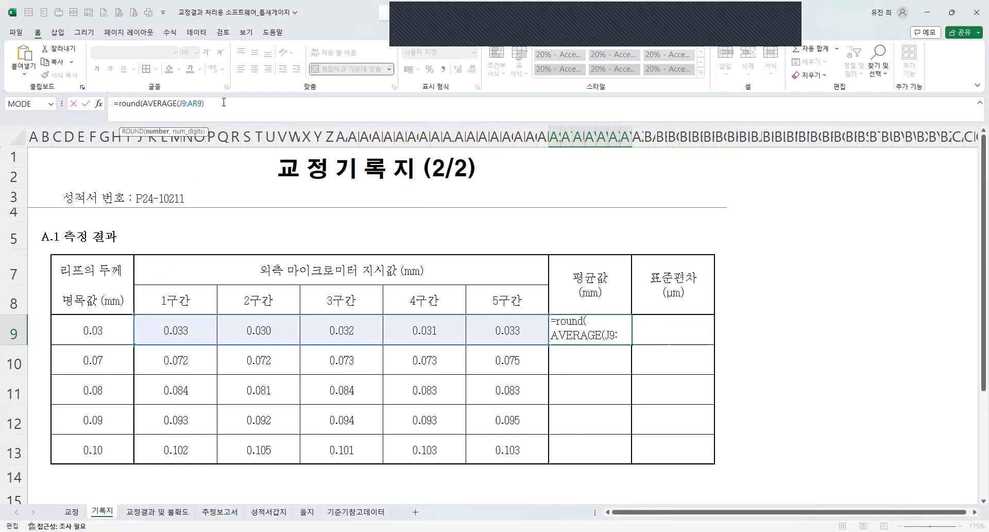
text(,4)
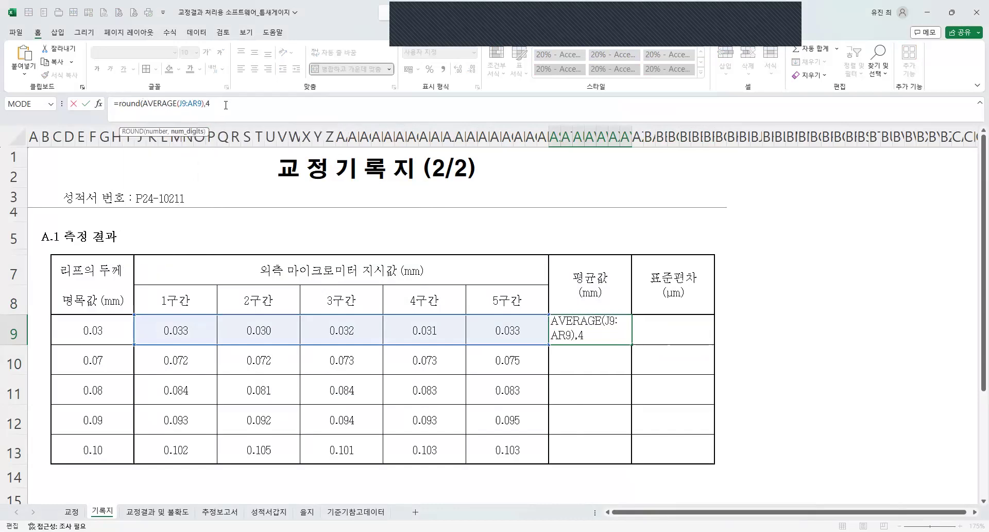
key(Return)
Fill the rounded average formula down the 평균값 column to row 13 without copying the formatting.
click(621, 336)
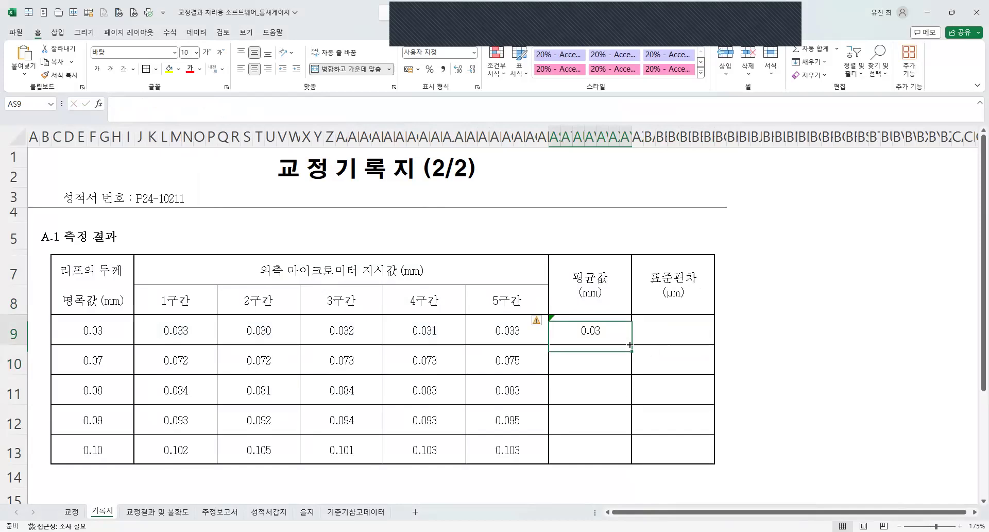
drag(631, 344, 639, 461)
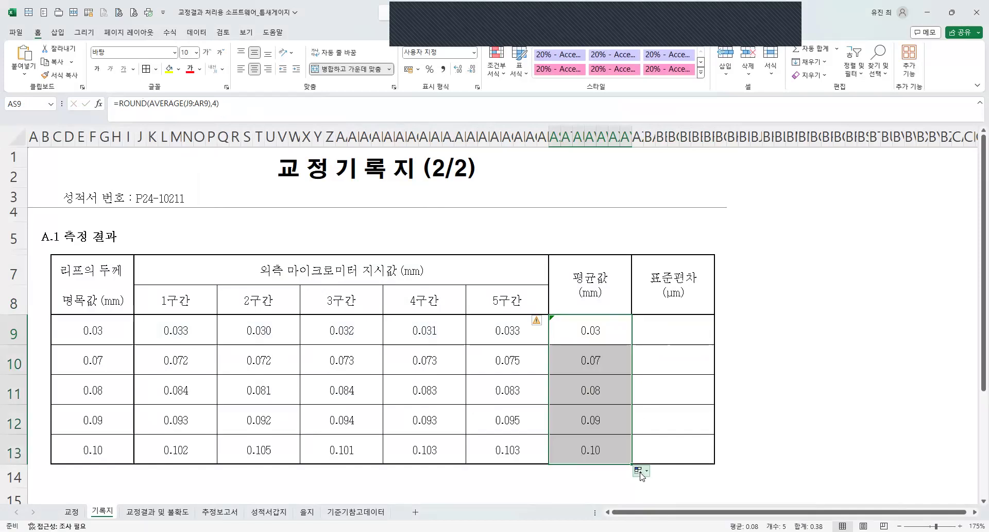
click(640, 470)
click(668, 507)
click(711, 347)
Apply the custom number format 0.000 0 to the 평균값 cells in rows 9 to 13.
drag(592, 334, 586, 448)
key(alt)
right_click(586, 449)
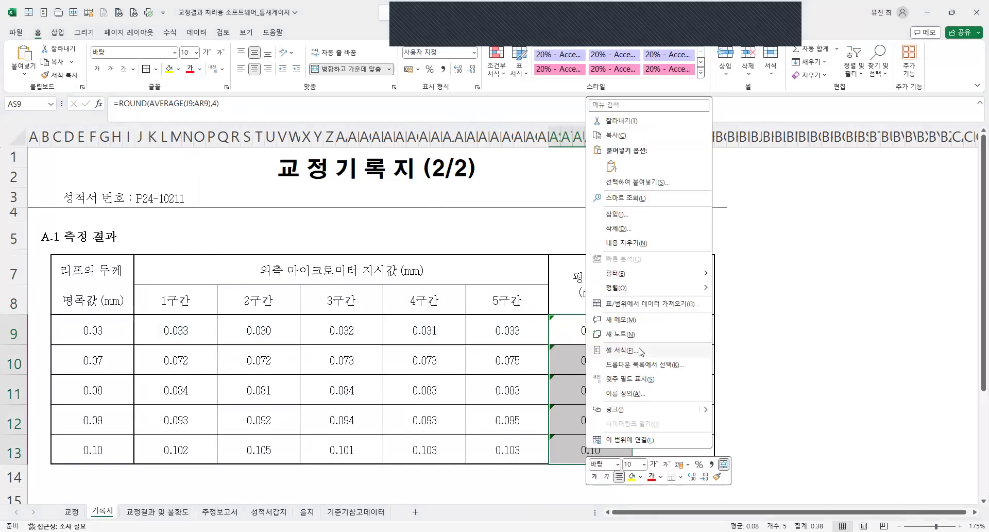
click(641, 351)
key(BackSpace)
key(BackSpace)
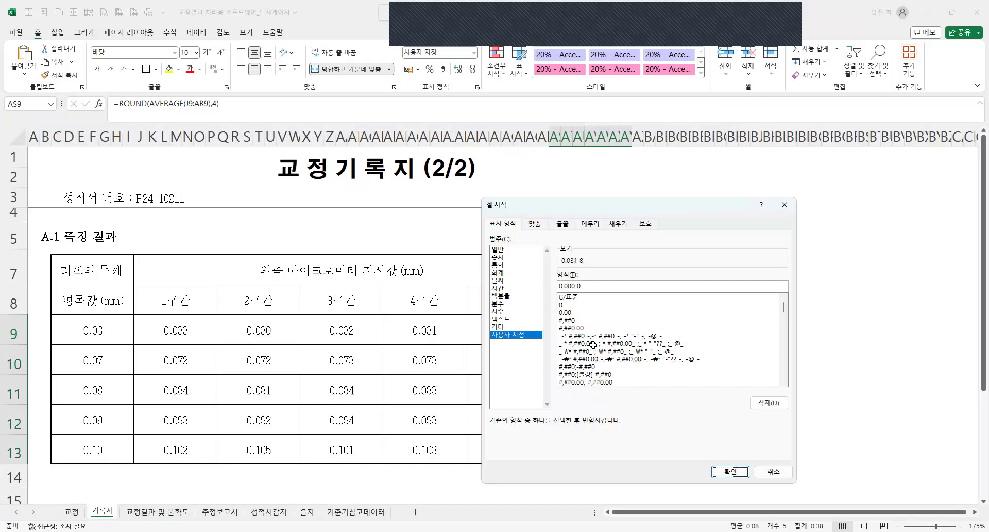
key(Return)
click(607, 444)
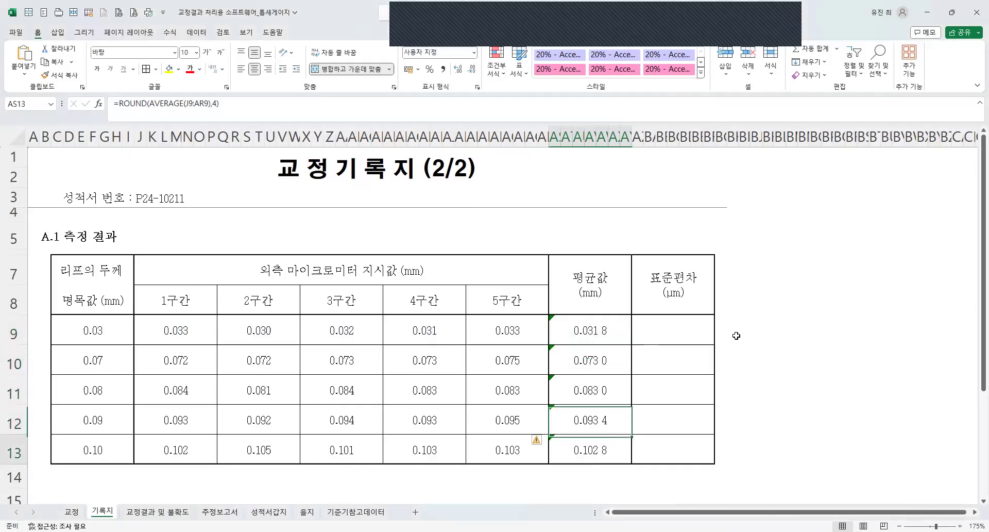
Enter =STDEV(J9:AR9) in the 표준편차 cell AZ9 and fill the formula down the column to row 13.
click(683, 325)
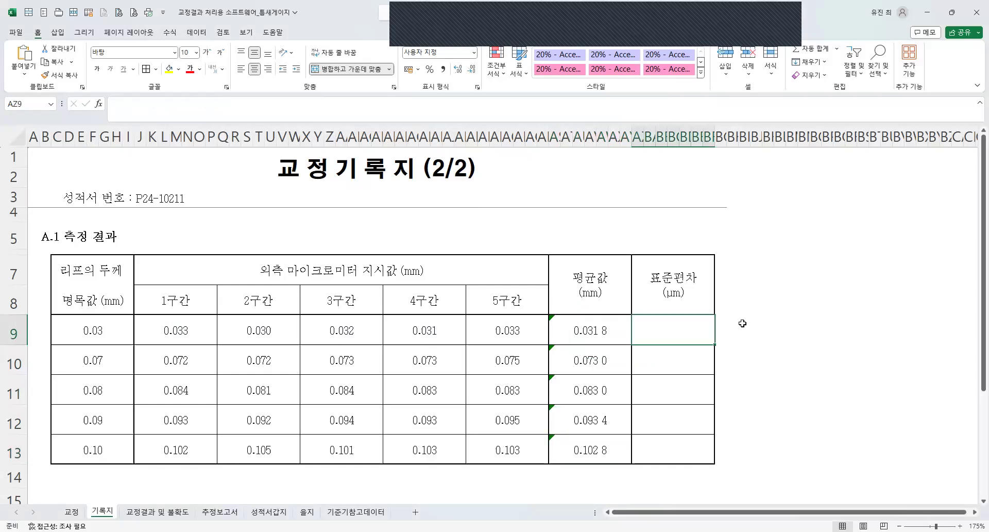
text(=)
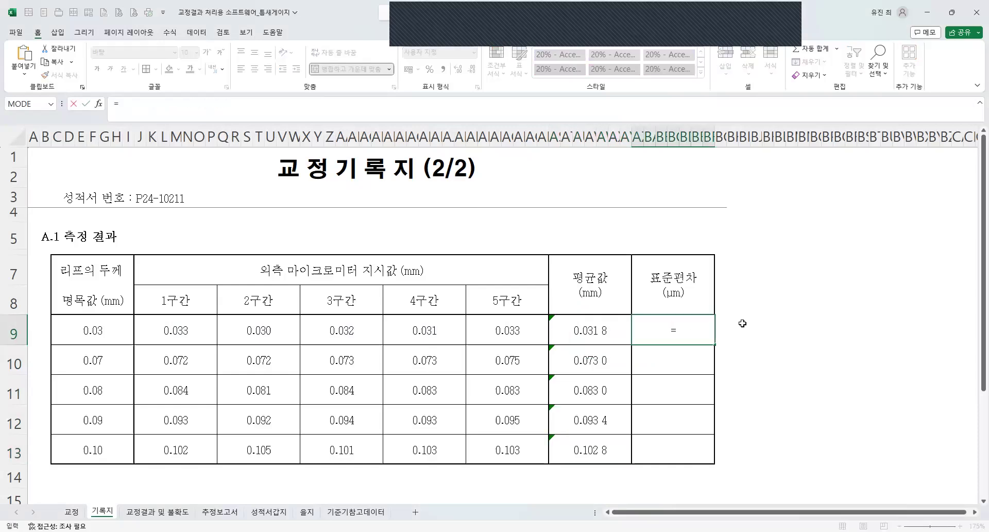
text(stdev()
click(174, 330)
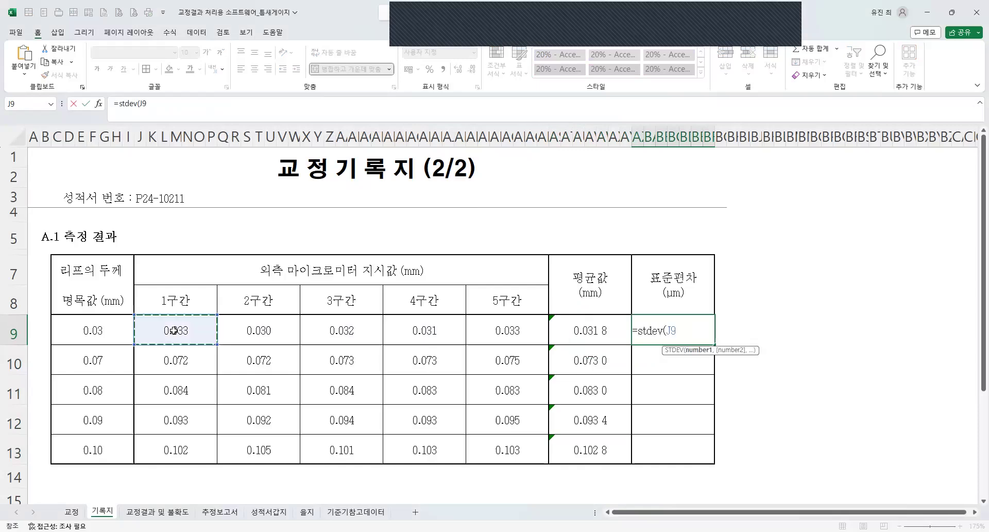
shift+click(486, 327)
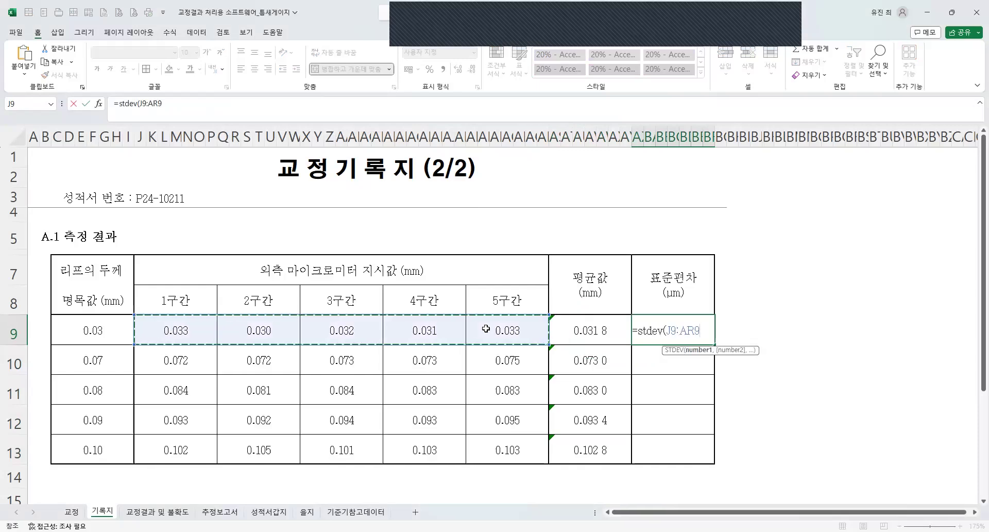
key(Return)
click(705, 331)
drag(714, 343, 716, 461)
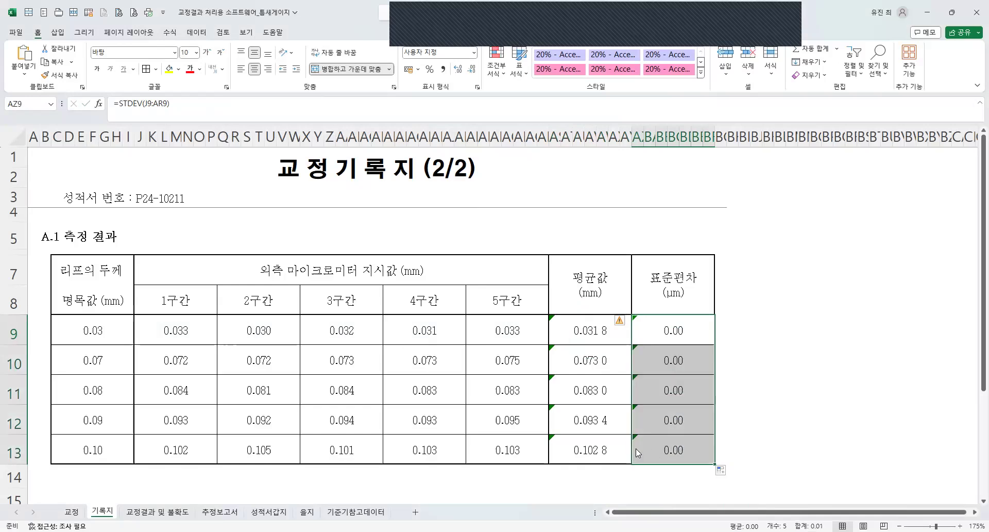
Apply the custom number format 0.000 00 to the 표준편차 cells in rows 9 to 13.
key(ctrl+1)
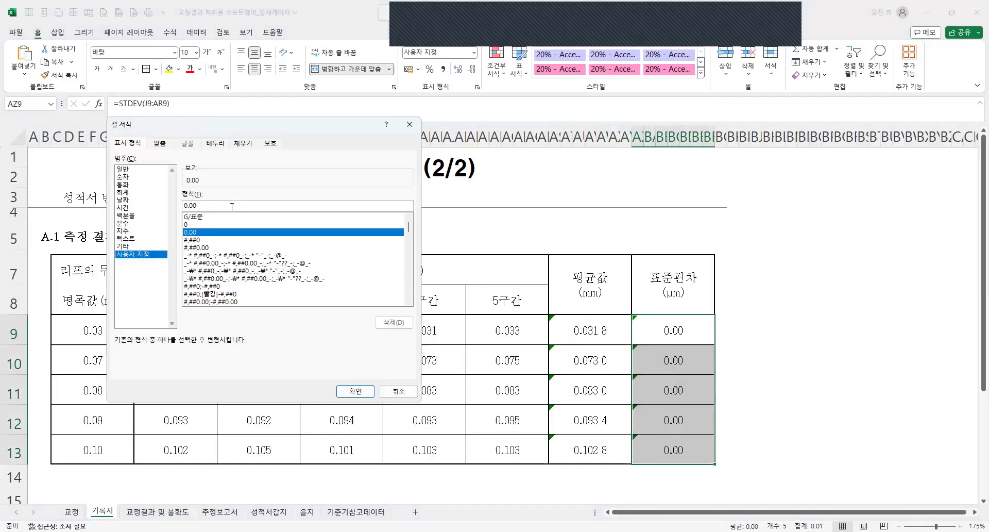
click(231, 206)
text(0 0)
key(Return)
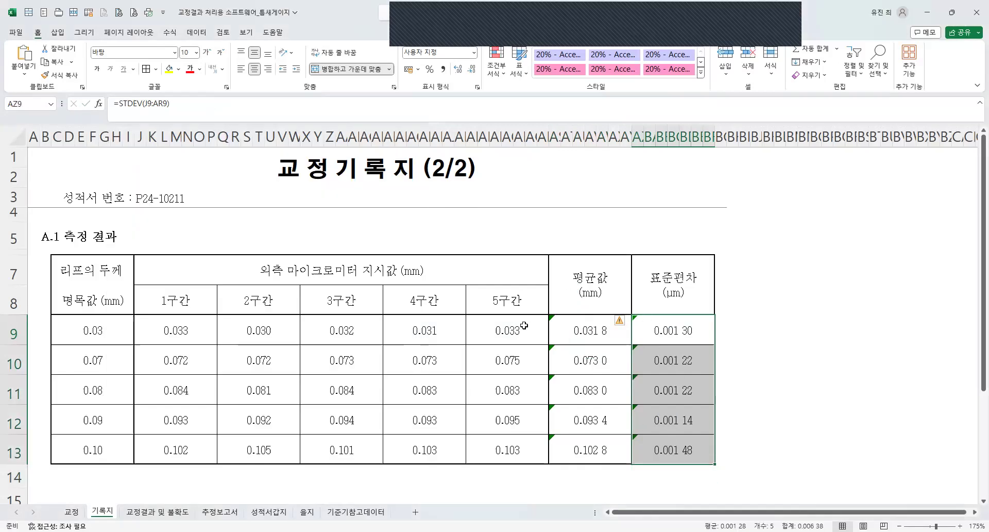
Make the header cells of the A.1 측정 결과 table in rows 7 and 8 bold.
click(519, 327)
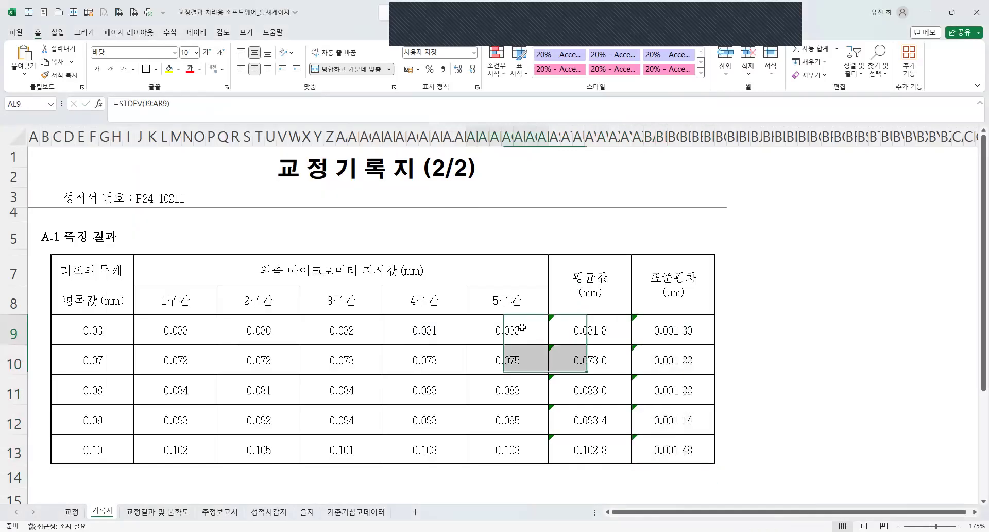
drag(121, 272, 659, 282)
click(96, 69)
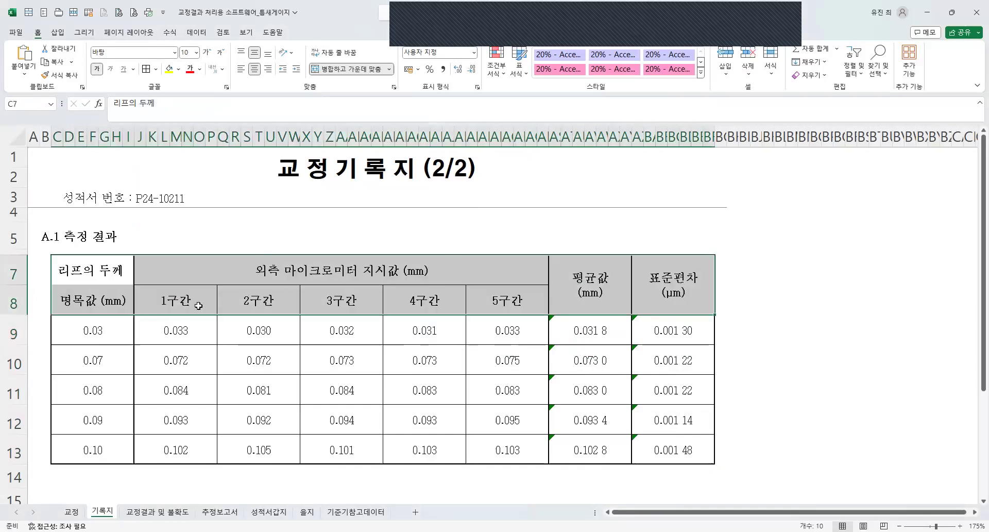
Check the 평균값 and 표준편차 values against the units given in their column headers.
click(569, 284)
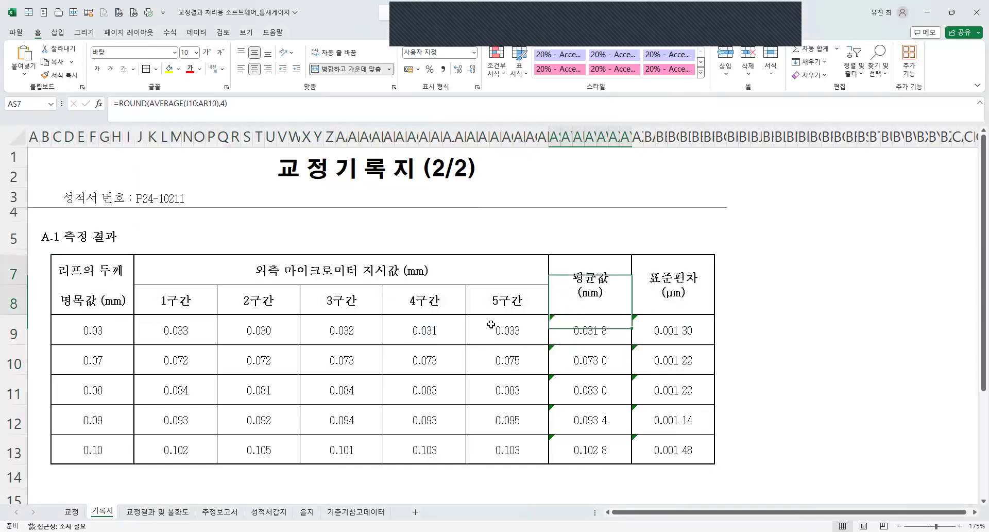
click(491, 325)
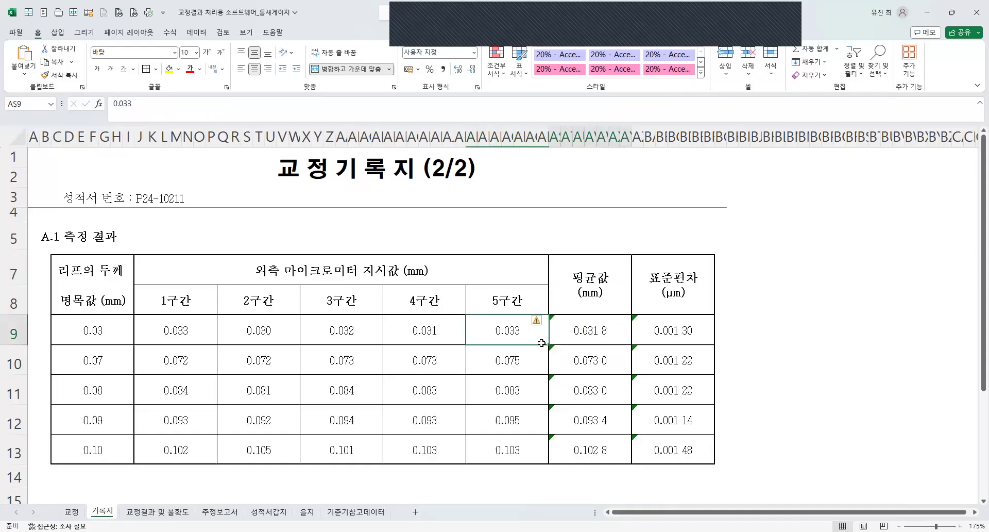
key(Right)
click(673, 293)
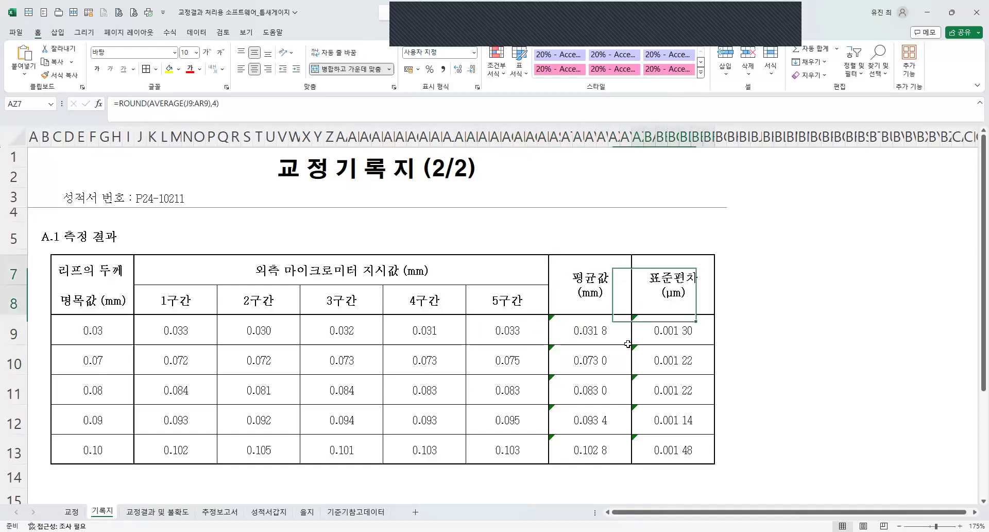
click(606, 328)
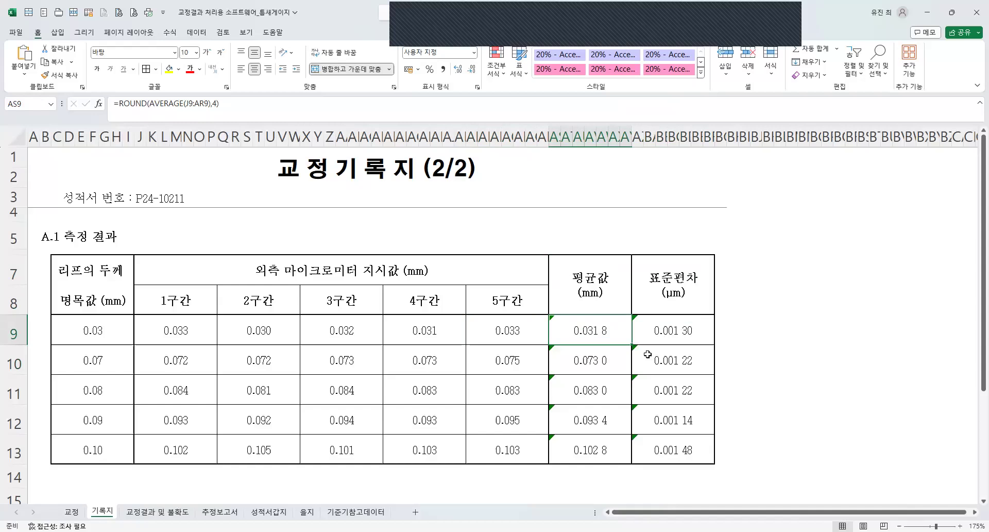
click(657, 319)
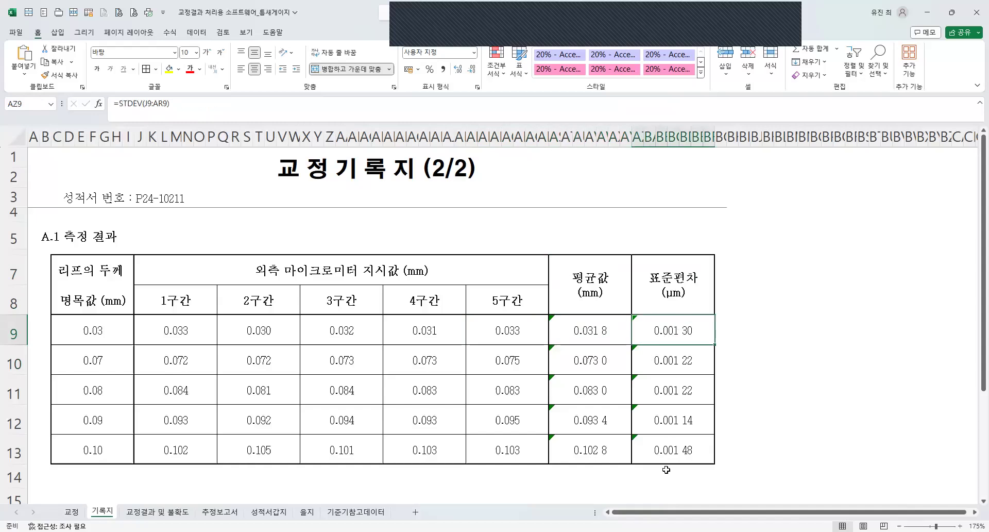
shift+click(668, 450)
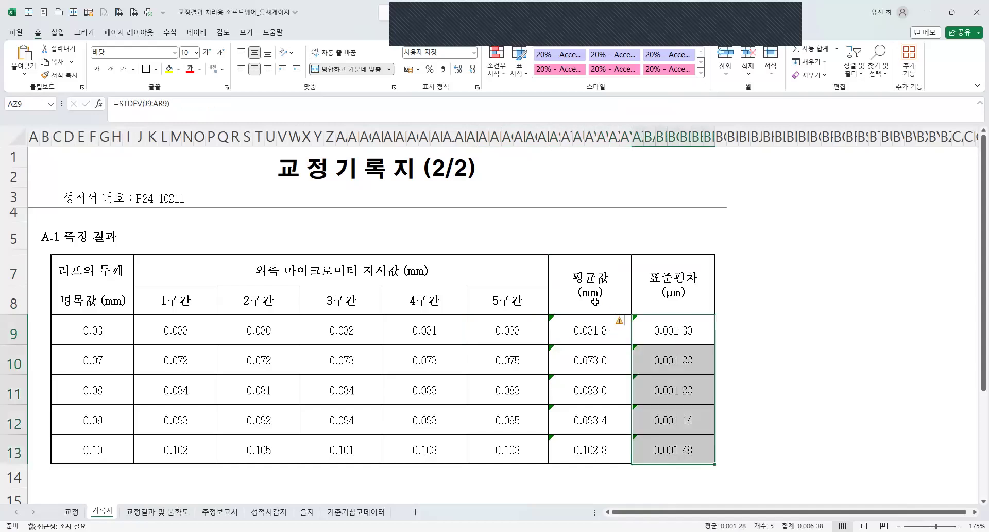
click(654, 299)
click(654, 300)
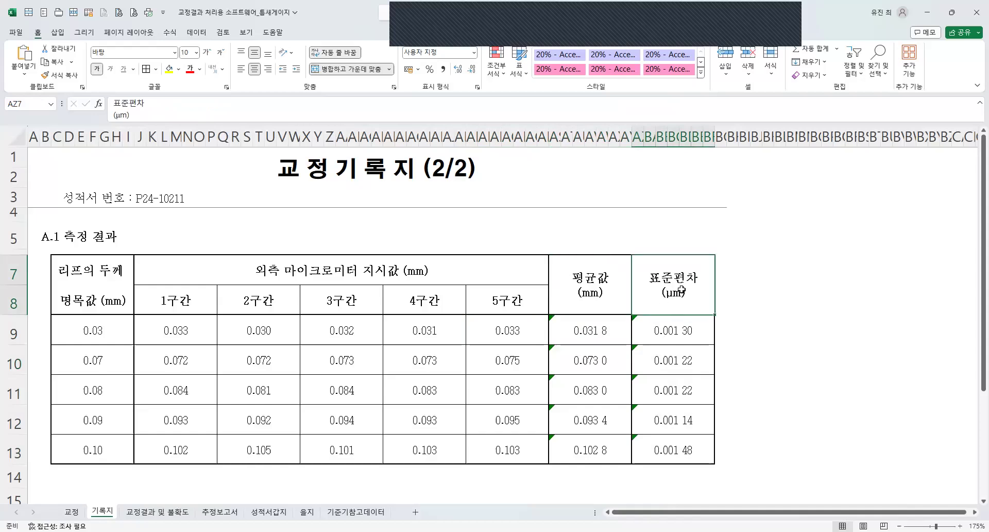
Multiply the standard deviation formula in AZ9 by 1000 to convert it to µm, giving =STDEV(J9:AR9)*1000.
click(662, 340)
click(239, 104)
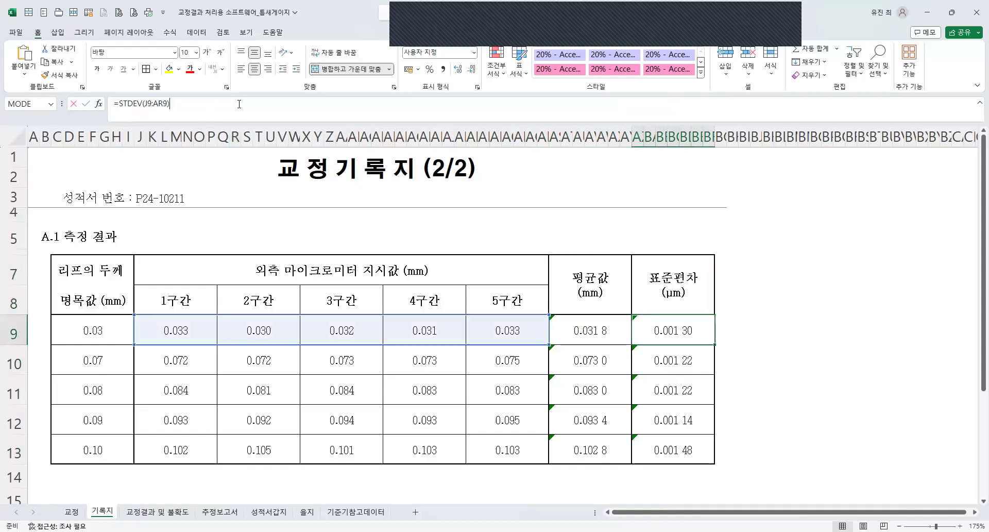
text(*1000)
key(ctrl+Return)
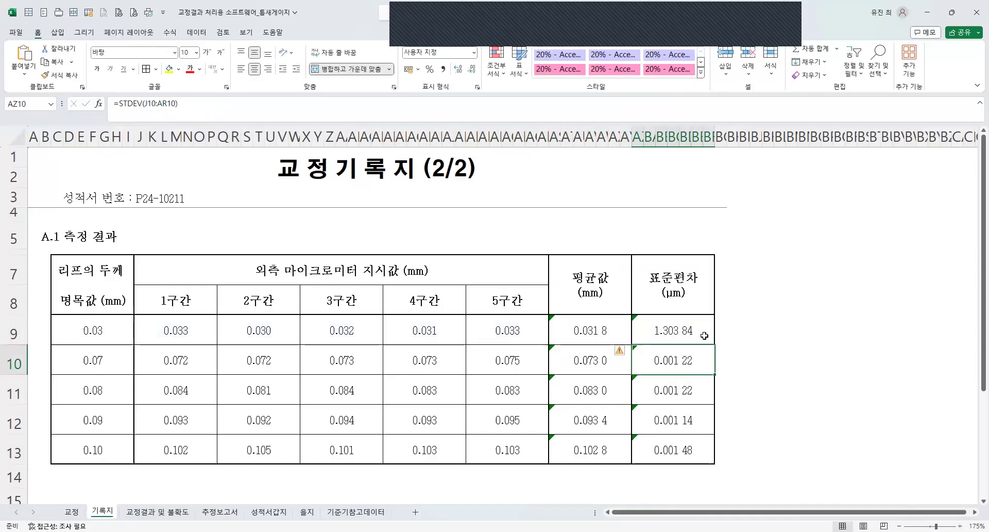
Fill the converted standard deviation formula down the 표준편차 column to row 13 without copying the formatting.
drag(715, 345, 716, 464)
click(724, 470)
click(781, 508)
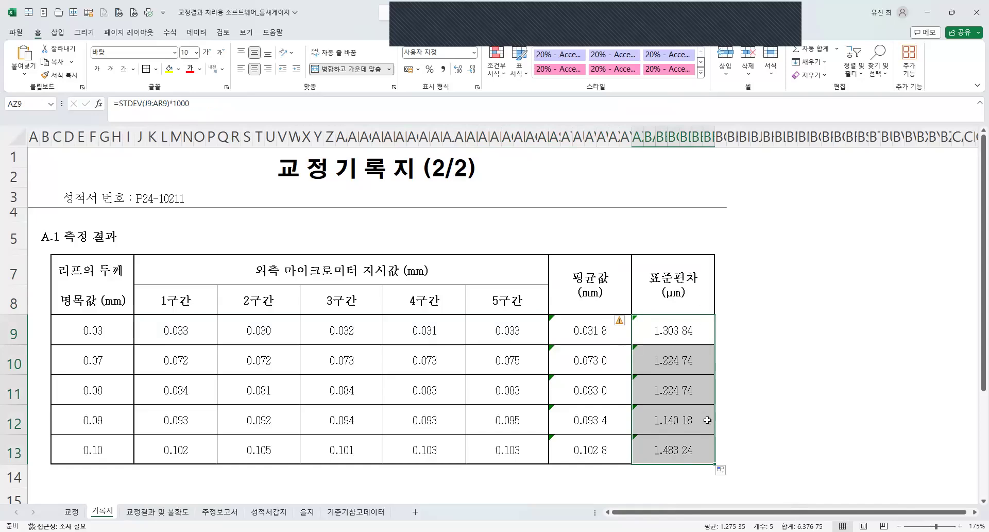
Round the standard deviation formula in AZ9 to two decimals, giving =ROUND(STDEV(J9:AR9)*1000,2).
right_click(684, 329)
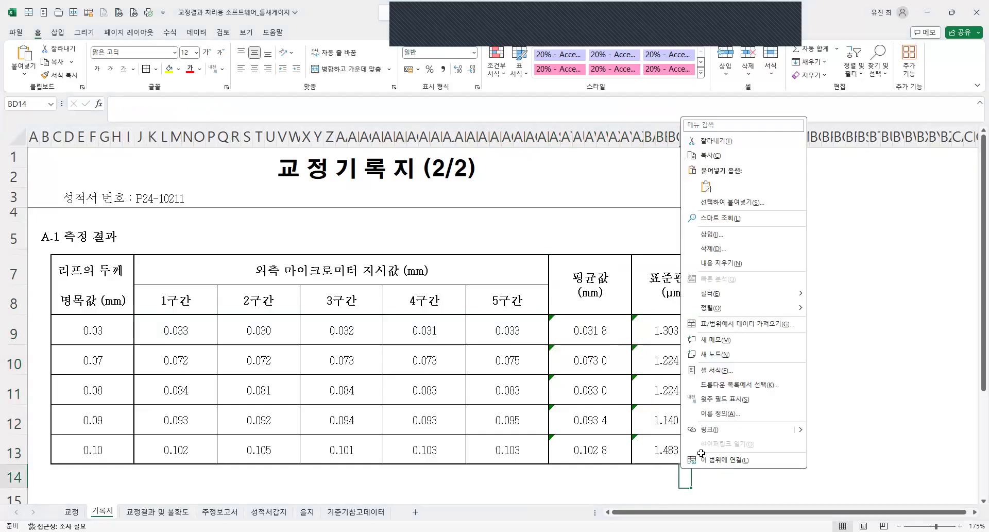
drag(671, 450, 668, 335)
click(668, 334)
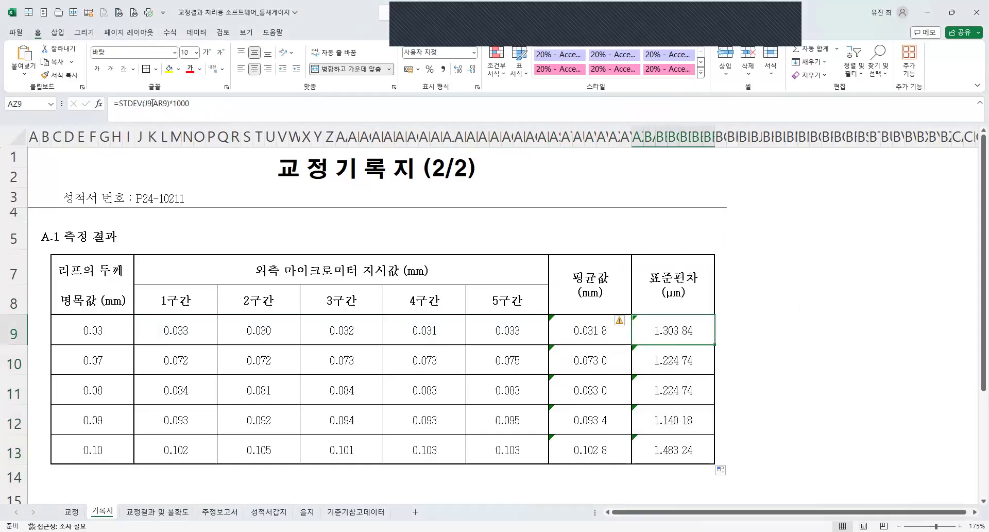
click(118, 105)
text(r)
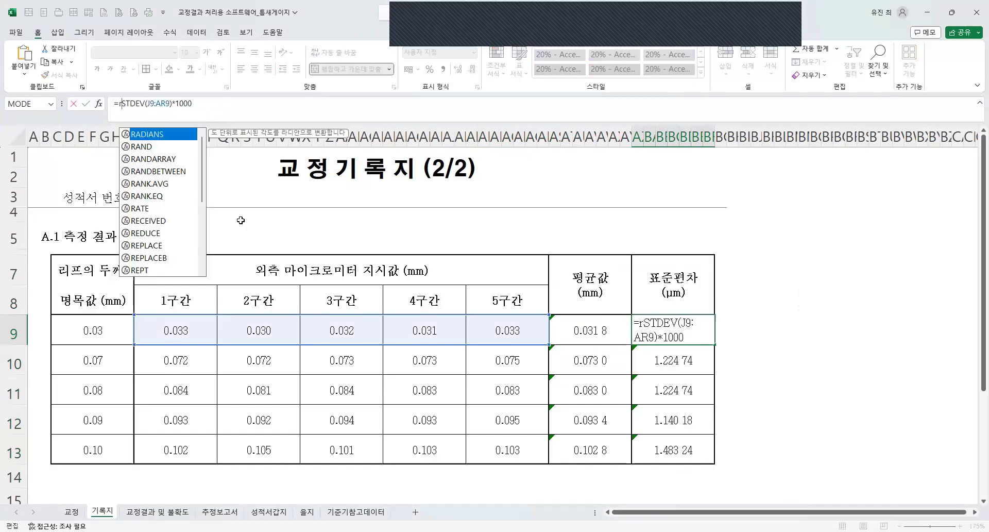
text(oud)
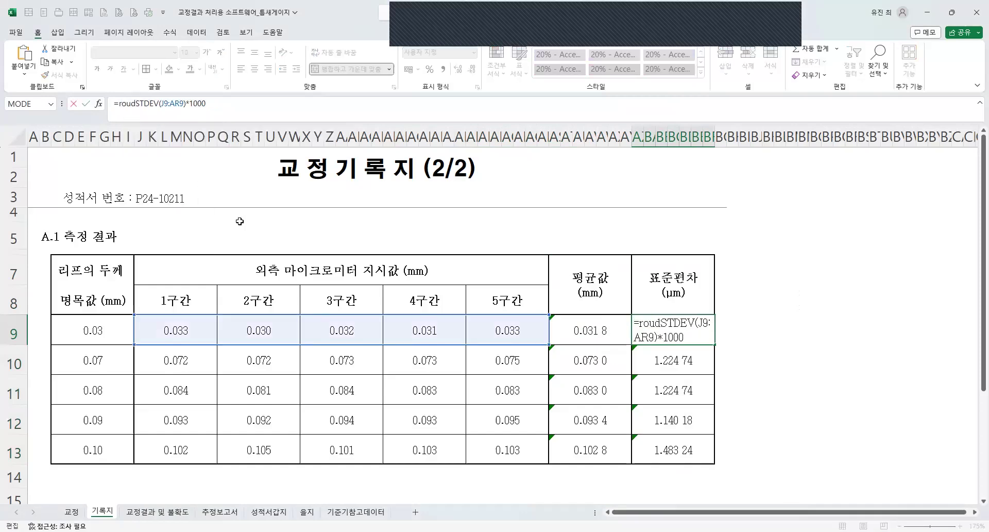
key(BackSpace)
text(nd()
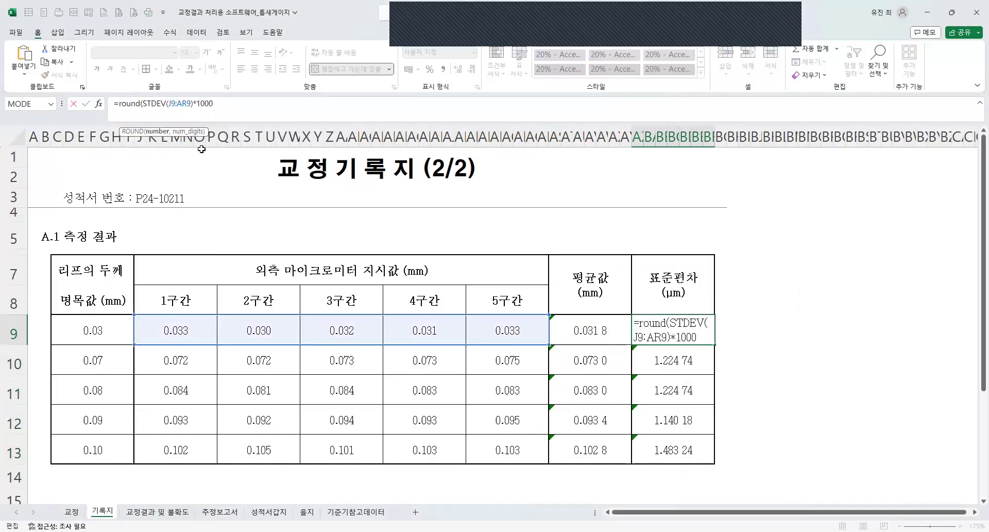
click(235, 103)
text(,)
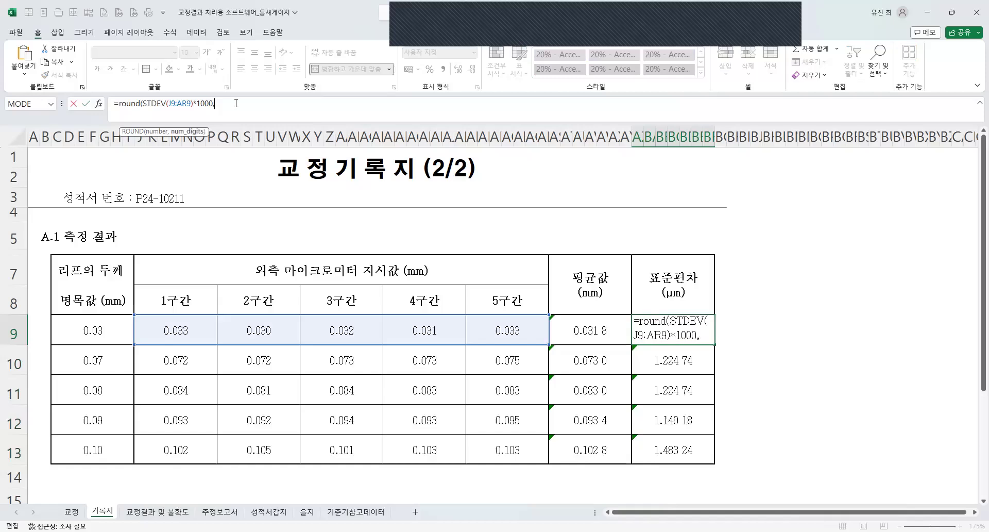
text(1)
key(Return)
Fill the rounded standard deviation formula down the 표준편차 column to row 13 without copying the formatting.
click(714, 343)
drag(714, 344, 685, 448)
click(724, 470)
click(749, 508)
Apply the custom number format 0.00 to the 표준편차 values in rows 9 to 13 and save the workbook.
key(ctrl+1)
drag(211, 205, 195, 204)
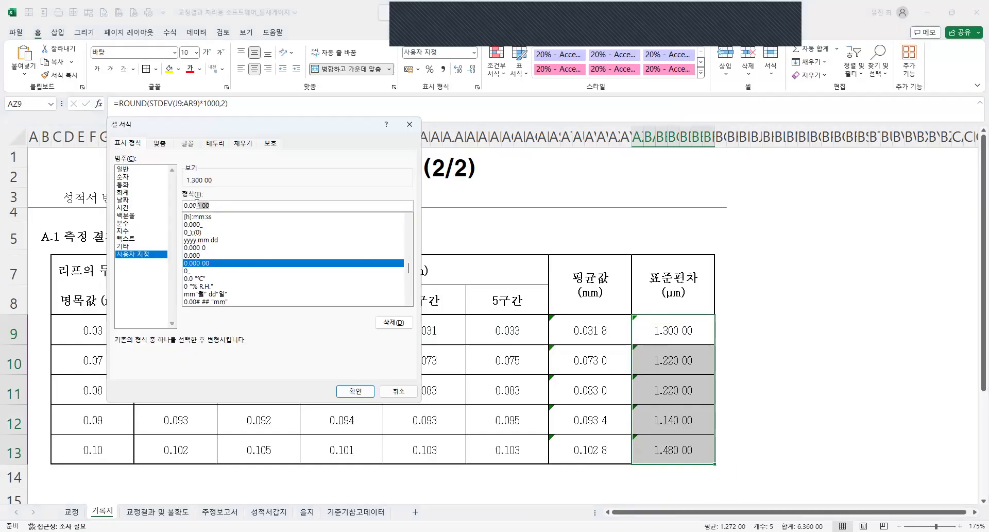
key(BackSpace)
key(Return)
click(520, 357)
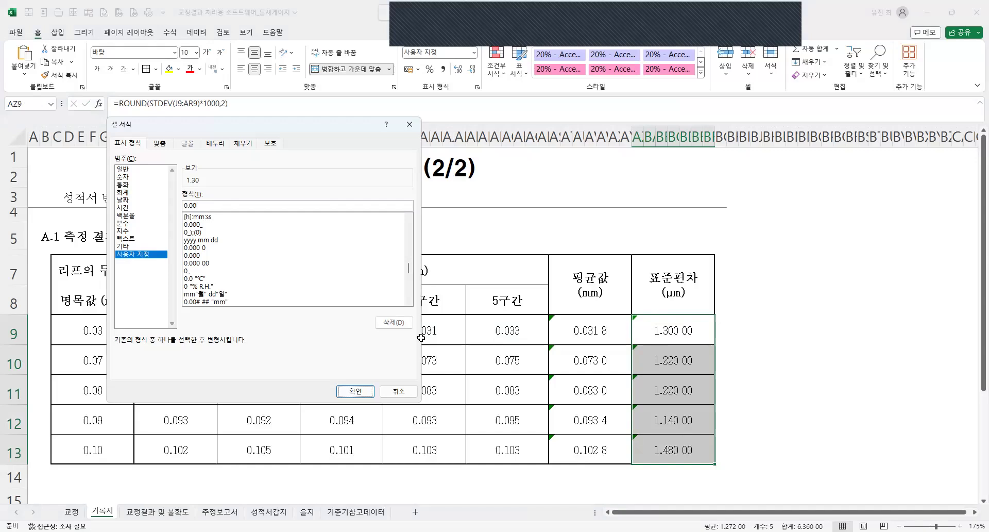
key(ctrl+s)
Examine the completed A.1 측정 결과 table and the contents of the 교정결과 및 불확도 sheet.
drag(42, 235, 677, 458)
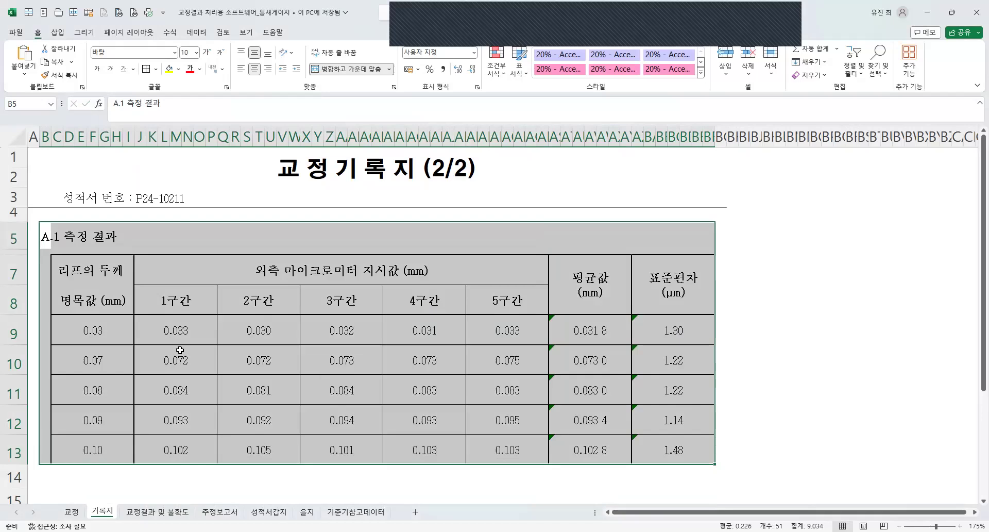
click(180, 350)
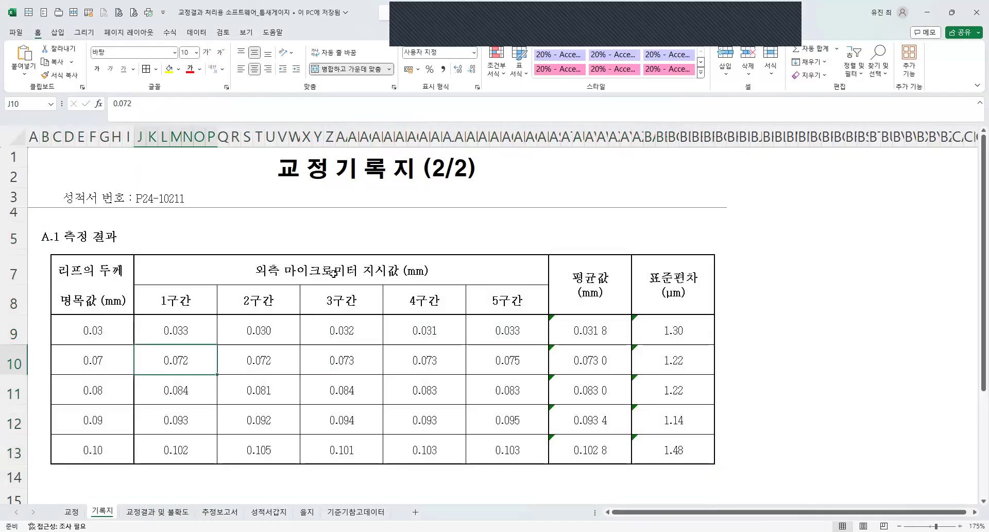
click(348, 175)
click(271, 392)
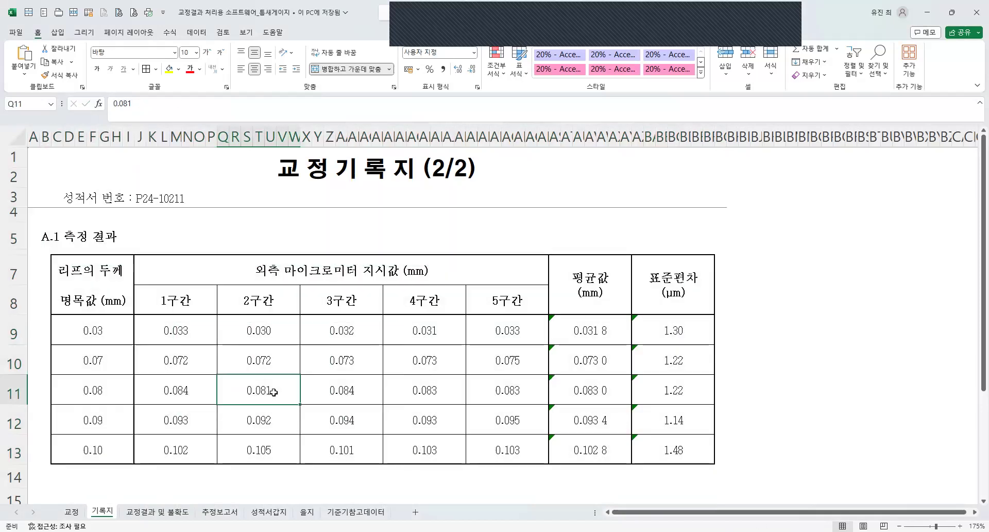
scroll(259, 368, down, 1)
scroll(259, 346, up, 1)
click(157, 511)
scroll(243, 193, down, 2)
scroll(200, 470, up, 2)
click(327, 159)
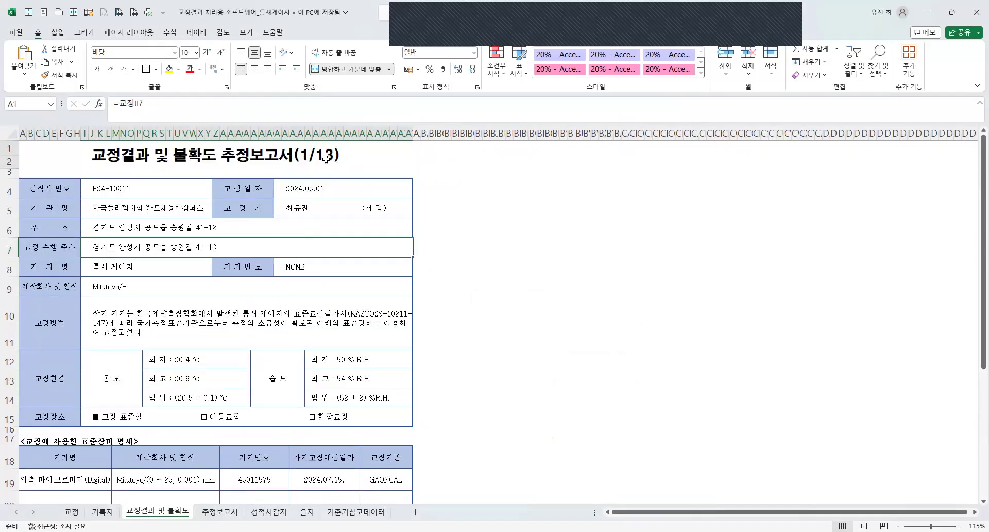
Link cell I3 beside the 성적서 번호 label on the 추정보고서 sheet to the 성적서 번호 value on the 교정 sheet.
click(205, 512)
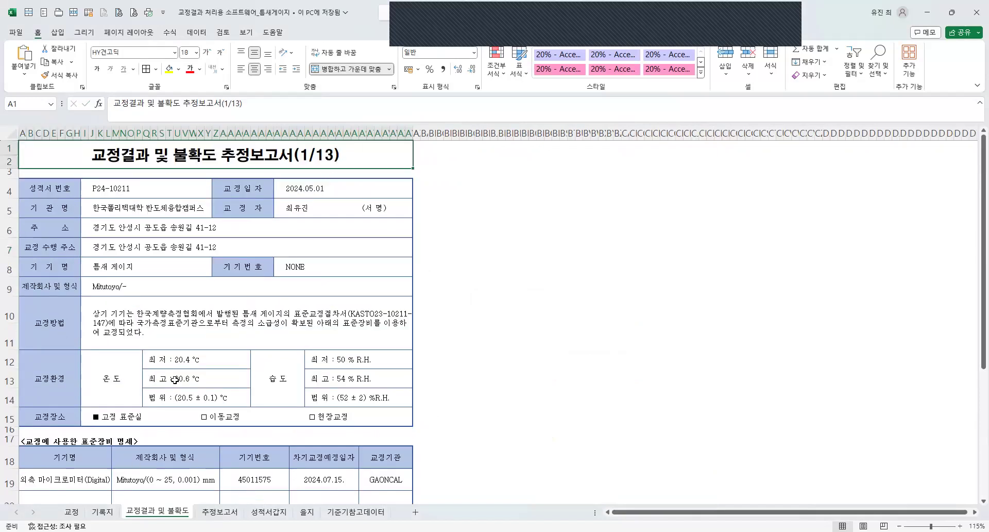
scroll(172, 379, up, 5)
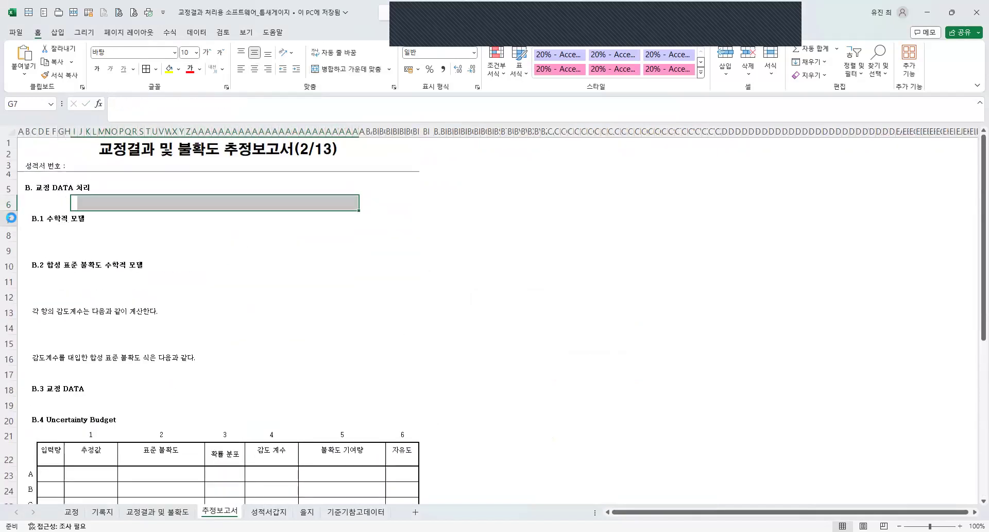
click(63, 223)
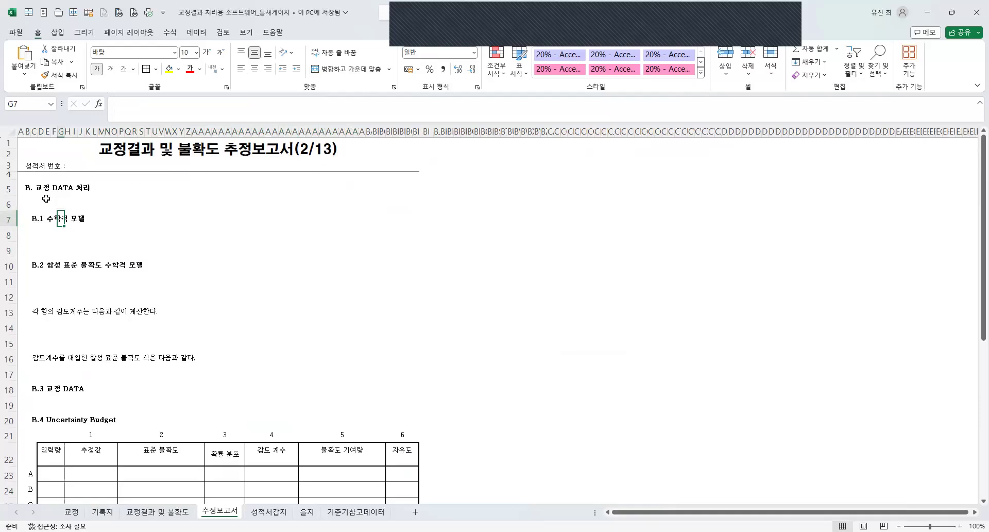
click(34, 167)
scroll(174, 247, up, 5)
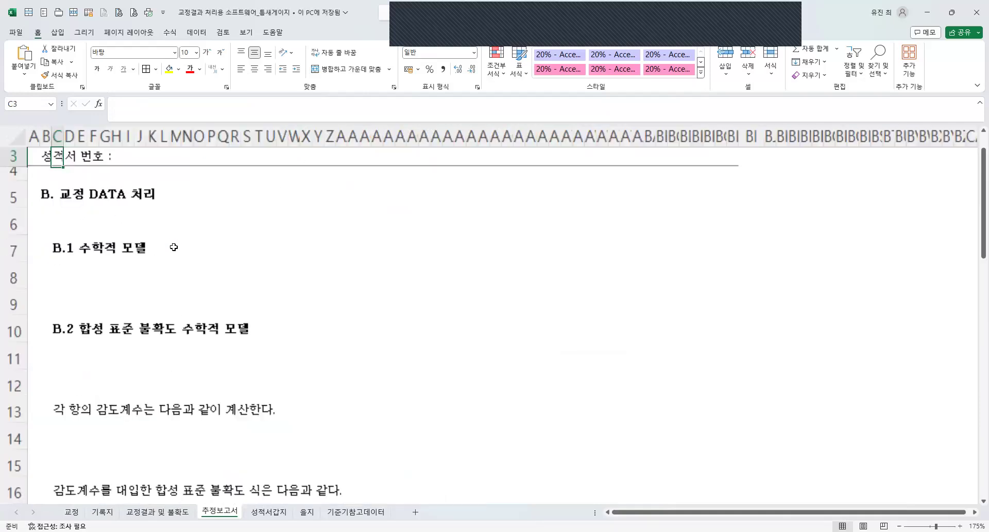
scroll(173, 247, up, 1)
click(128, 200)
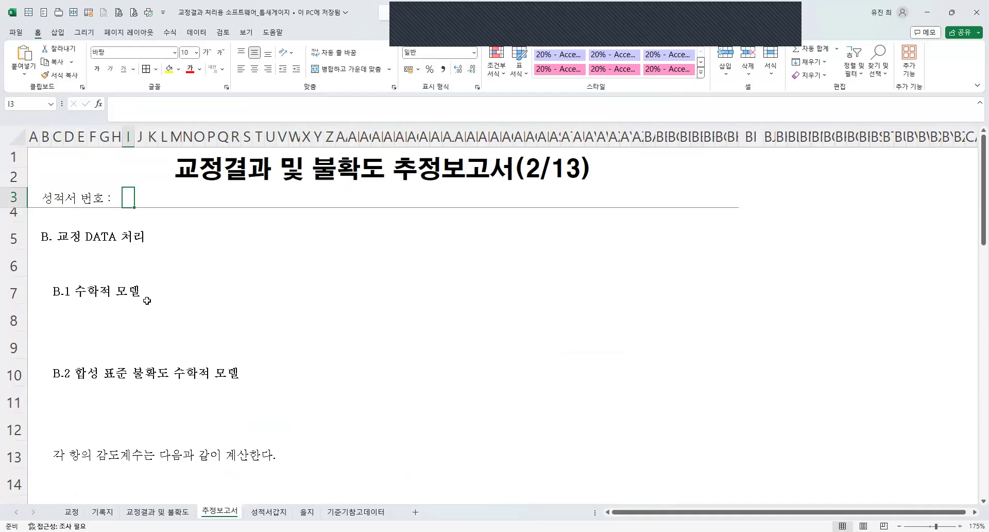
click(114, 202)
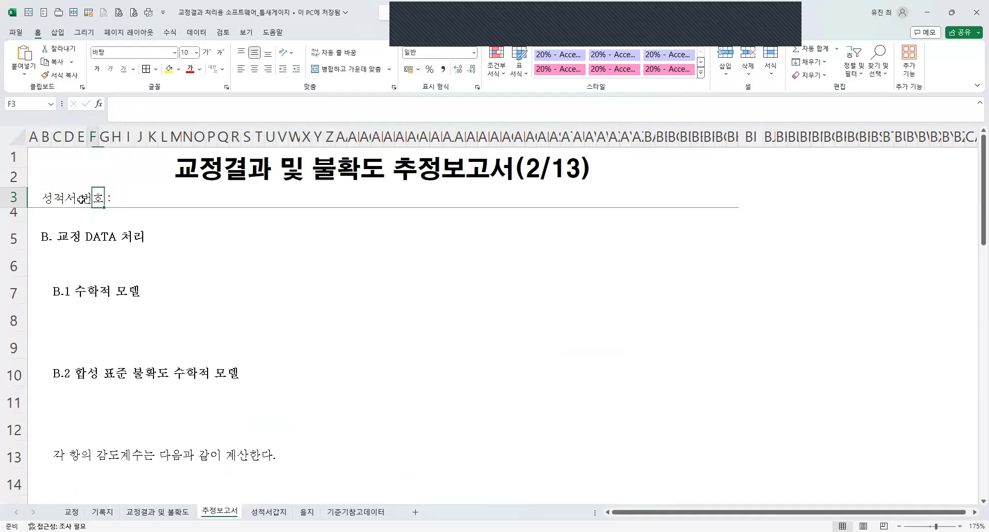
click(46, 198)
click(123, 201)
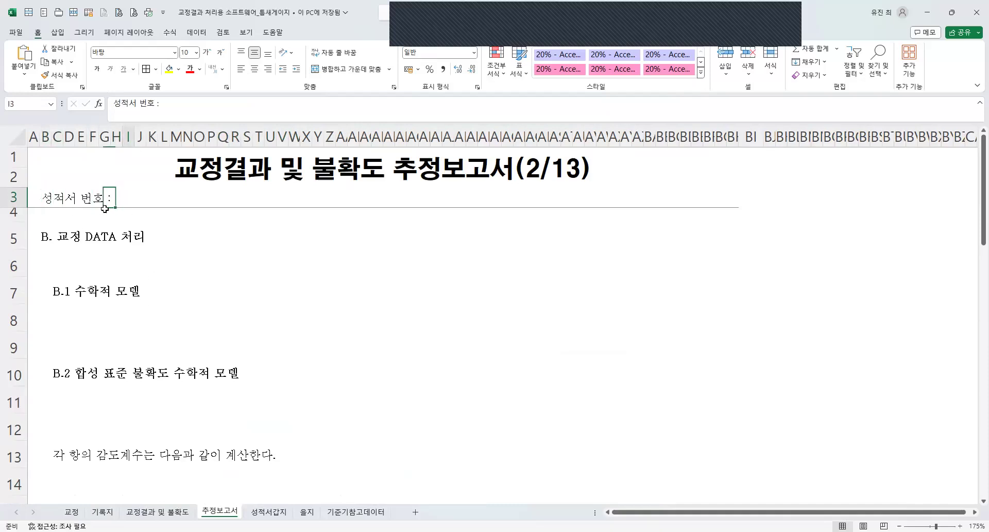
text(=)
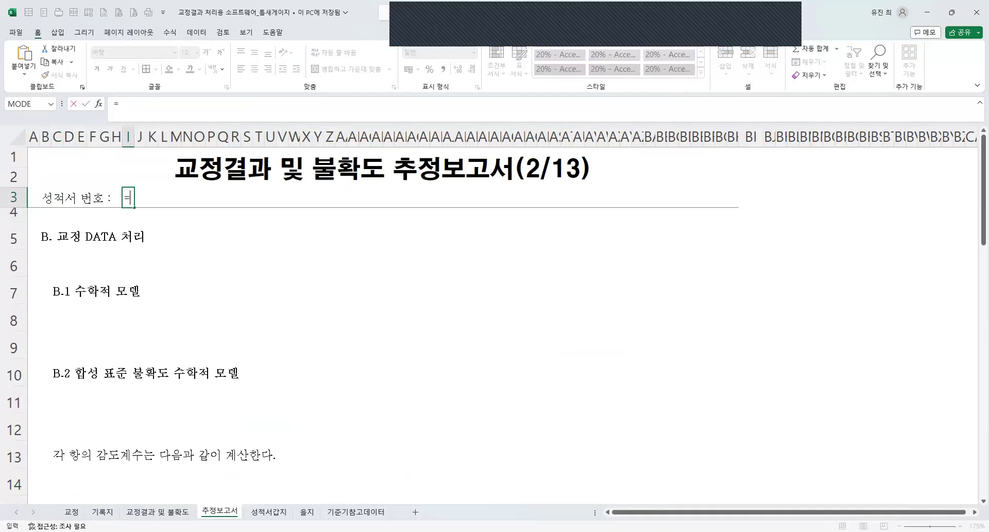
click(72, 512)
click(168, 199)
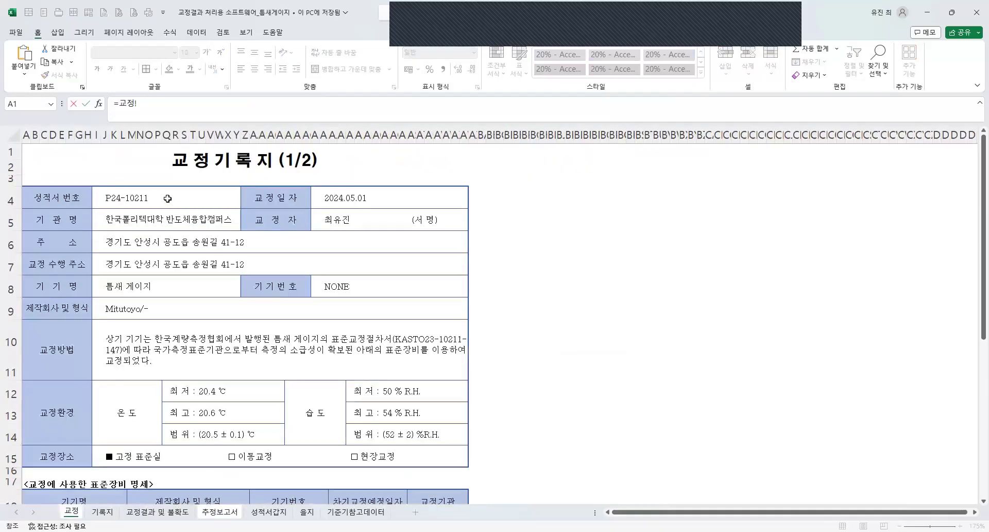
key(Return)
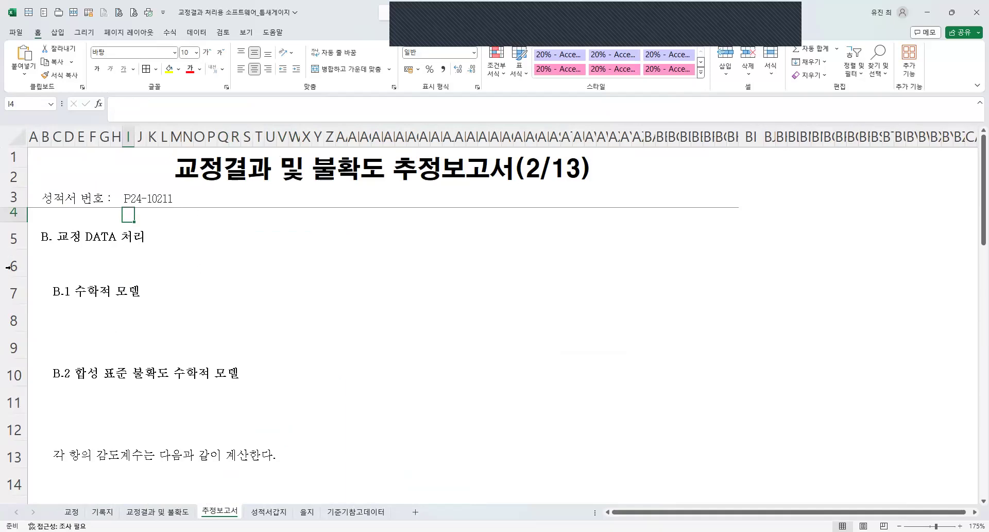
Set the height of empty row 6, between the B. 교정 DATA 처리 and B.1 수학적 모델 headings, to 5.
click(57, 318)
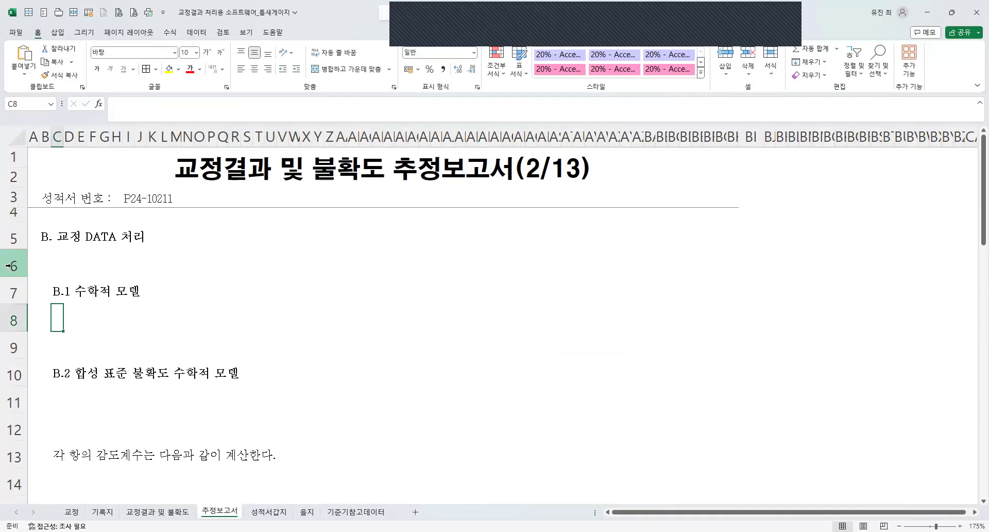
right_click(8, 266)
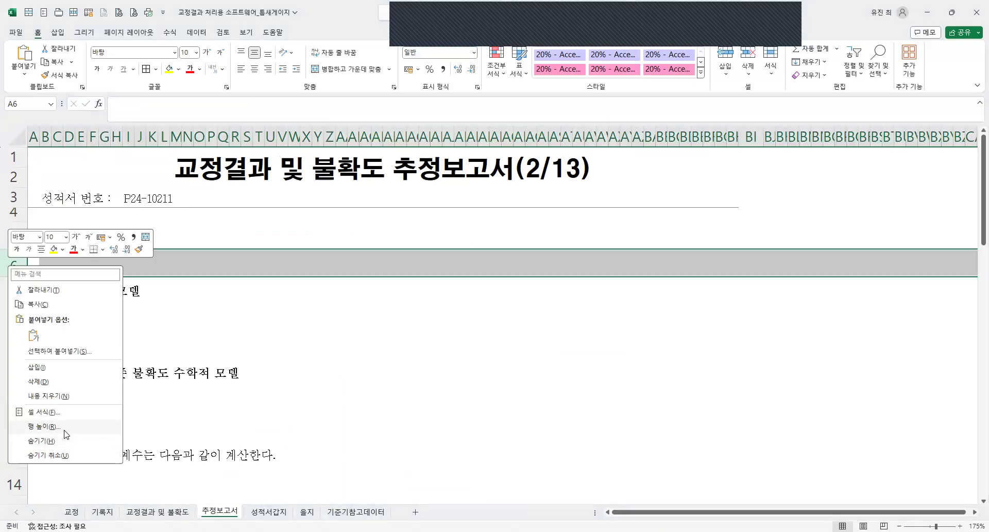
click(44, 426)
text(0)
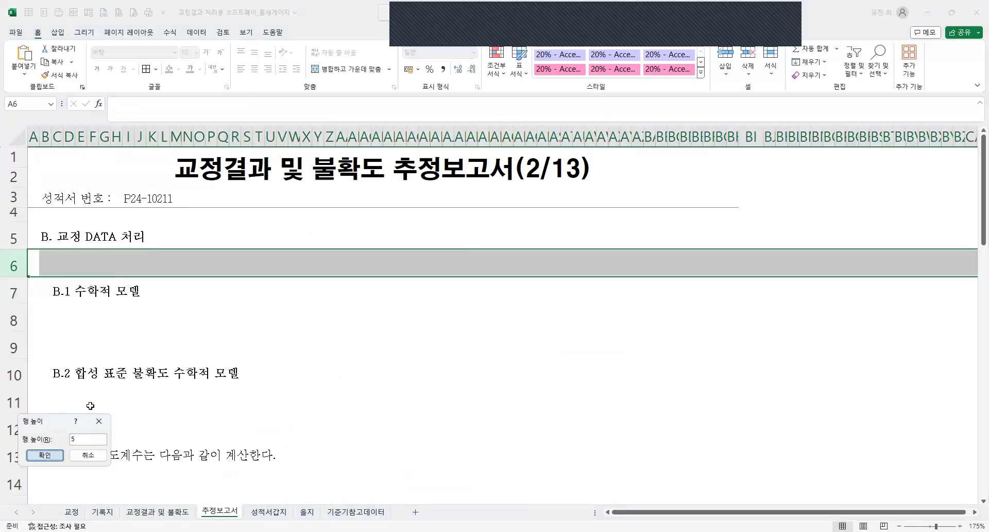
key(Return)
click(20, 296)
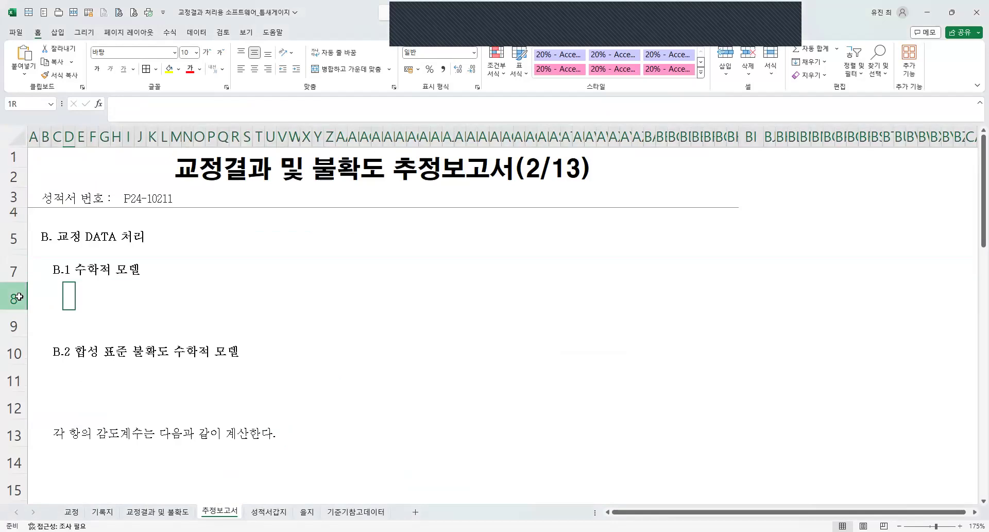
click(61, 297)
click(79, 294)
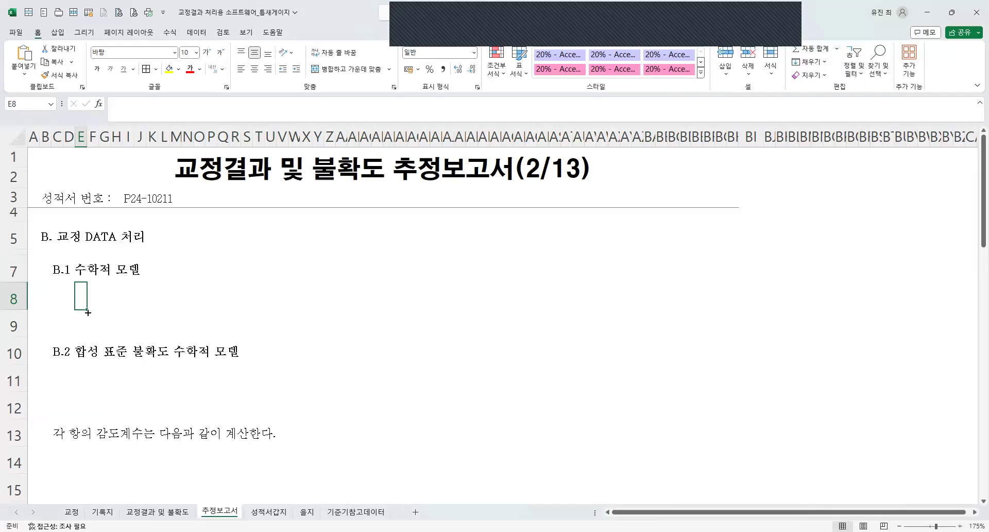
text(b)
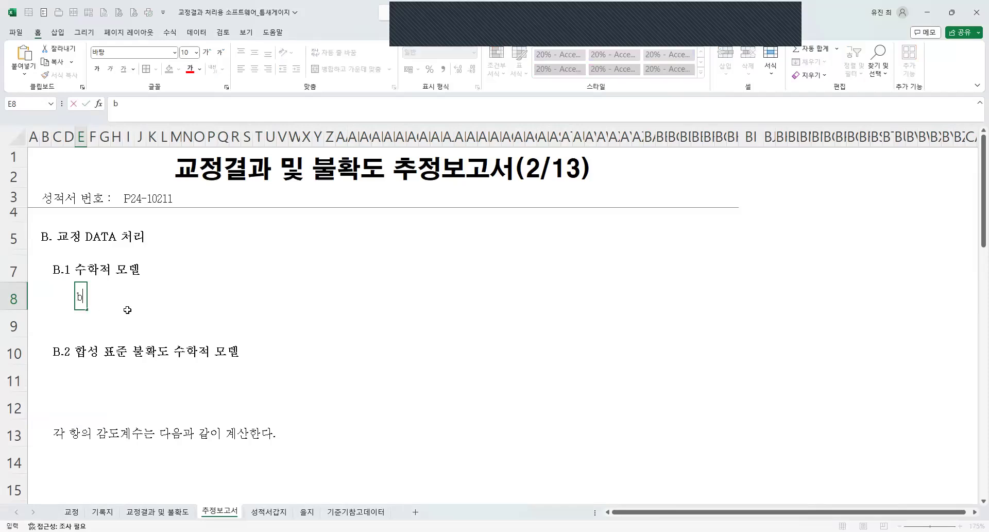
key(Escape)
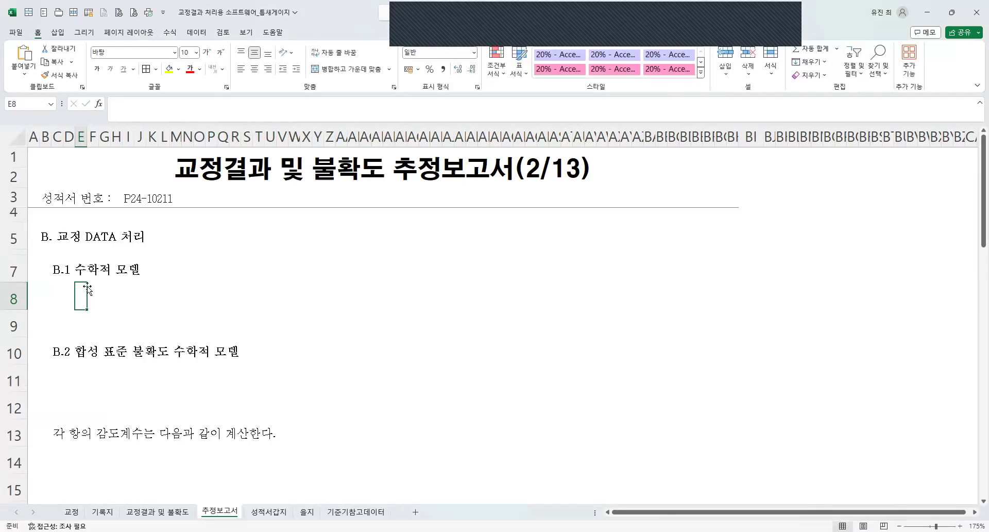
Insert a new equation on the 추정보고서 sheet and enter b = l with subscript s.
click(58, 32)
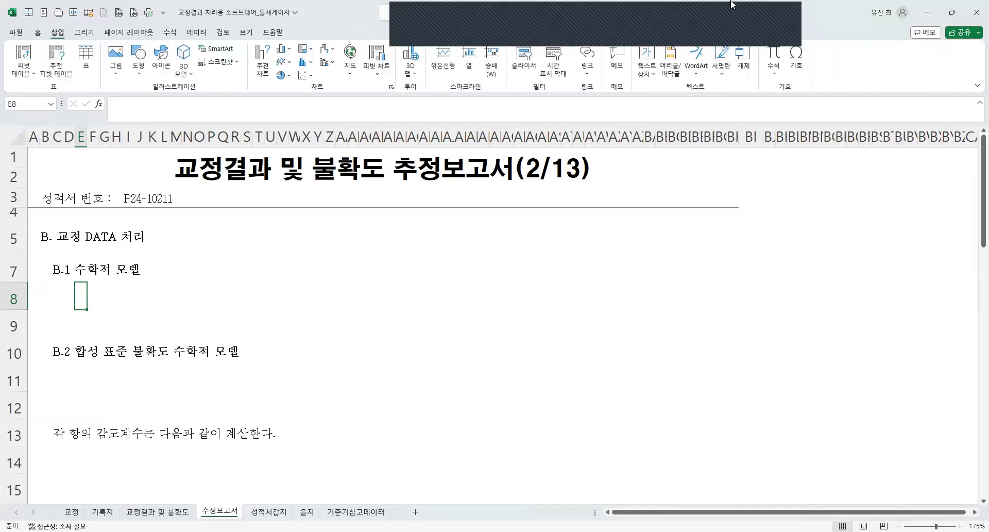
click(774, 58)
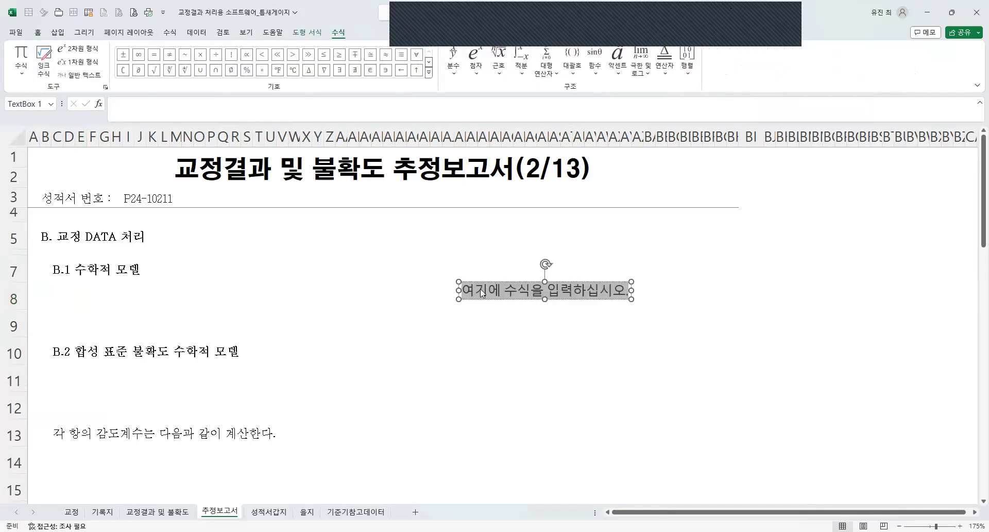
text(b )
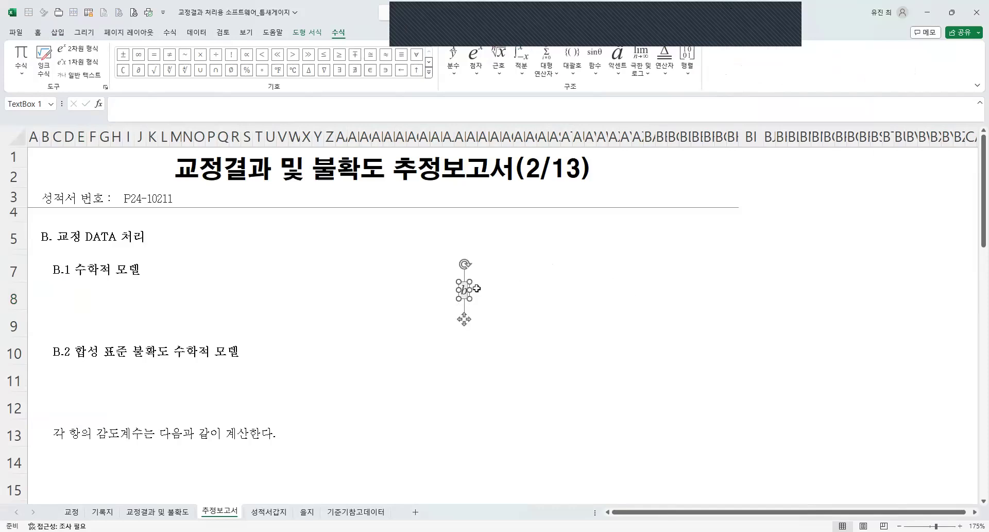
text(=)
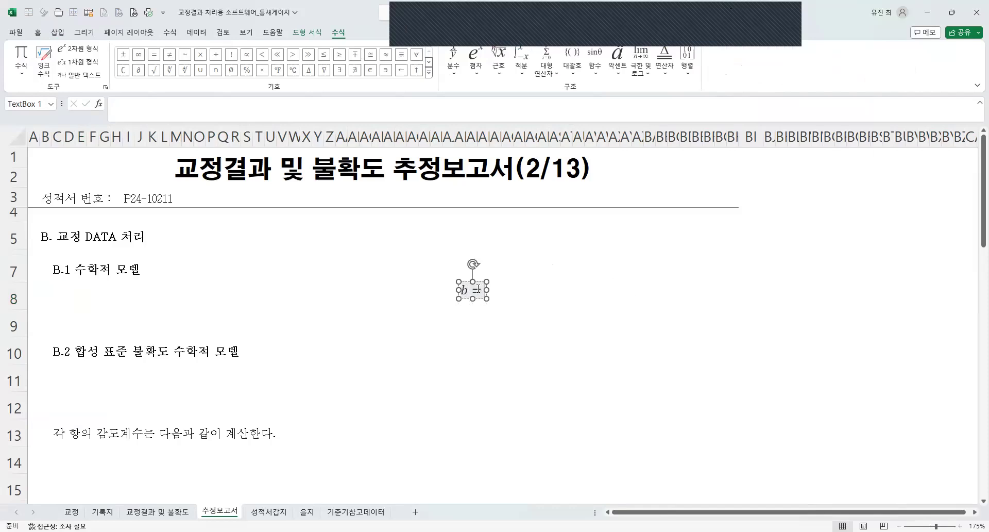
click(477, 77)
click(528, 123)
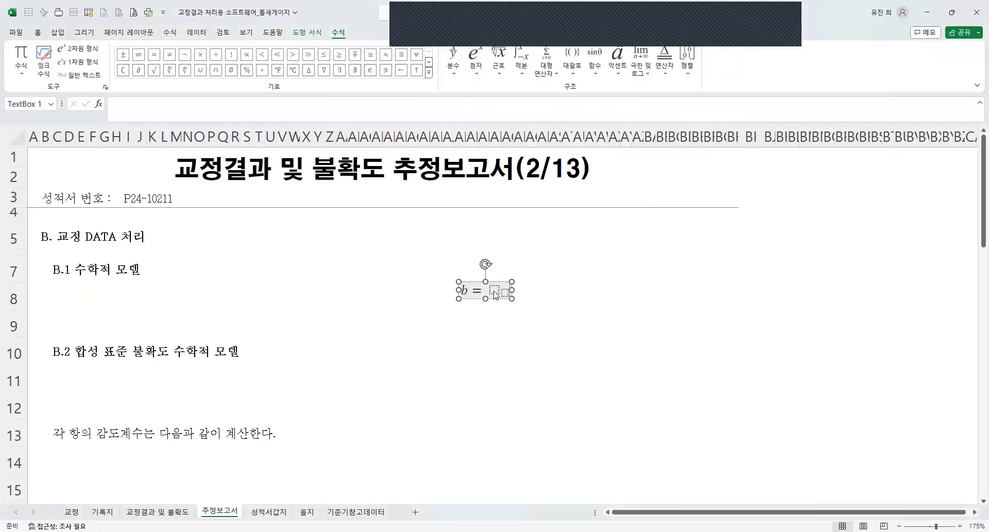
text(ls)
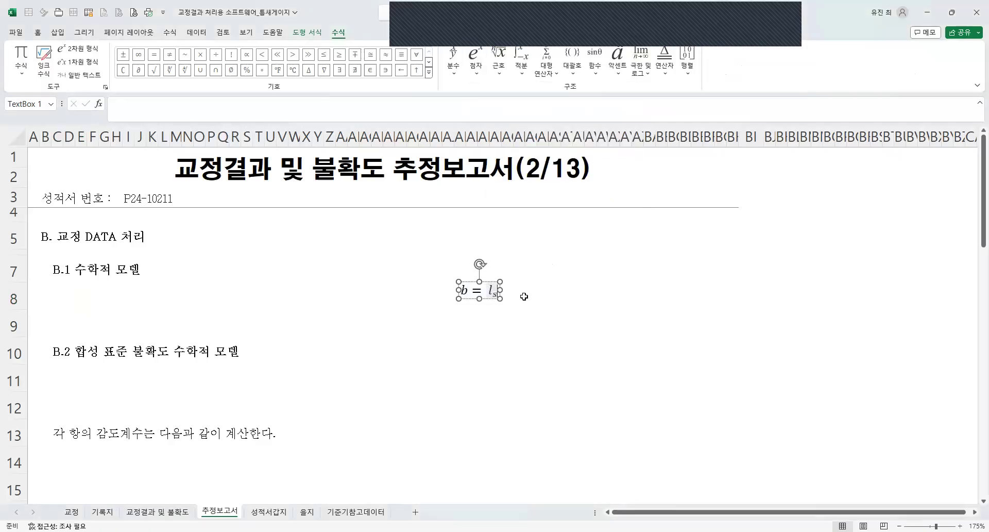
text( =)
Extend the equation with + d and place it in row 8 under the B.1 수학적 모델 heading.
key(BackSpace)
key(BackSpace)
key(BackSpace)
text(+ )
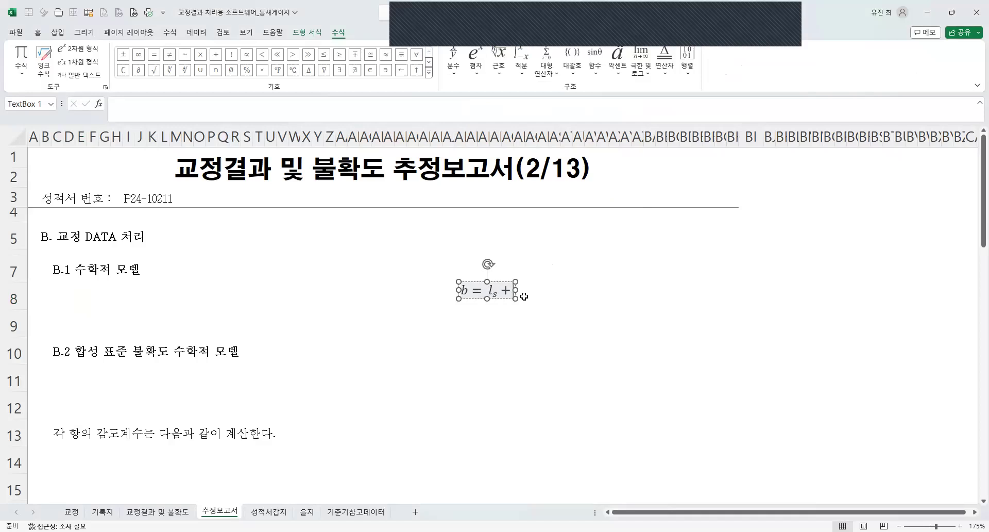
text(d)
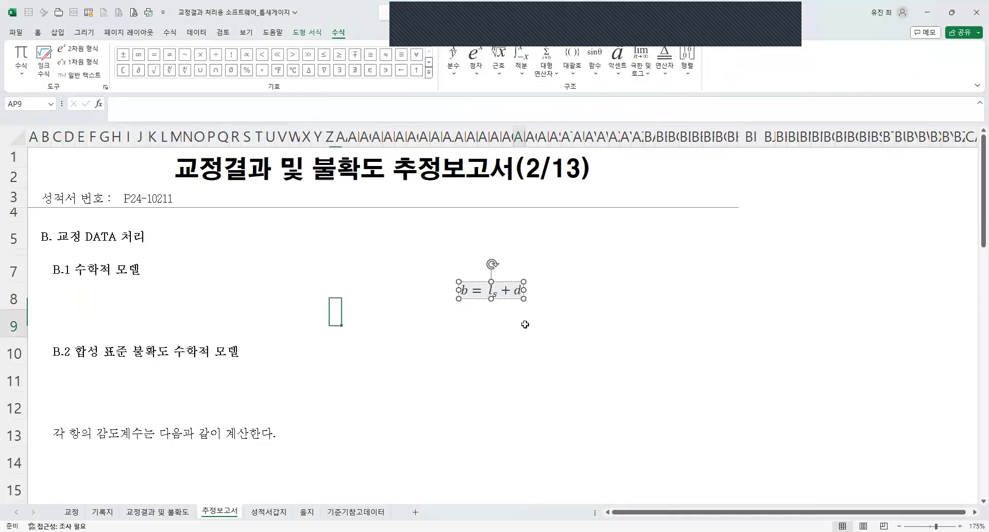
click(523, 325)
click(492, 290)
drag(483, 303, 126, 310)
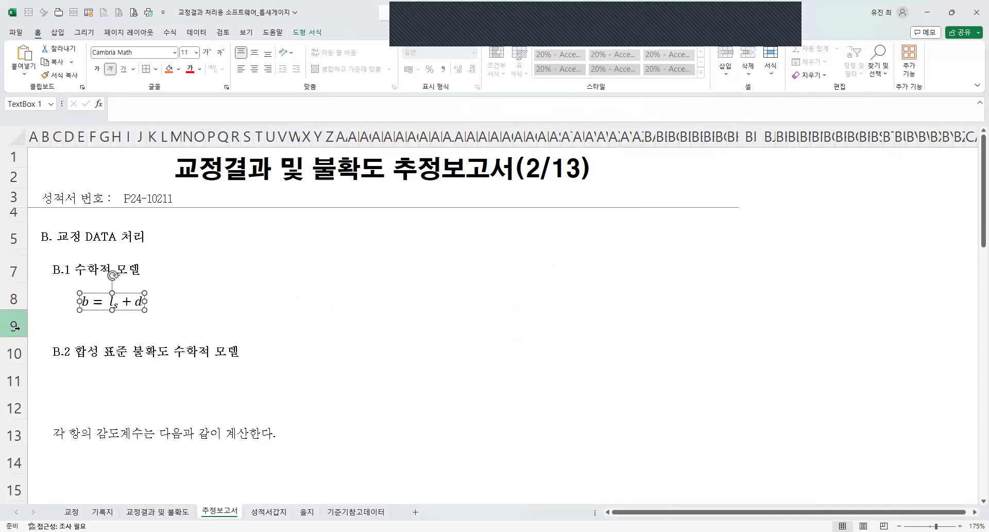
Insert blank rows from row 9 down, between the model equation and the B.2 합성 표준 불확도 수학적 모델 heading.
drag(13, 326, 13, 408)
right_click(194, 385)
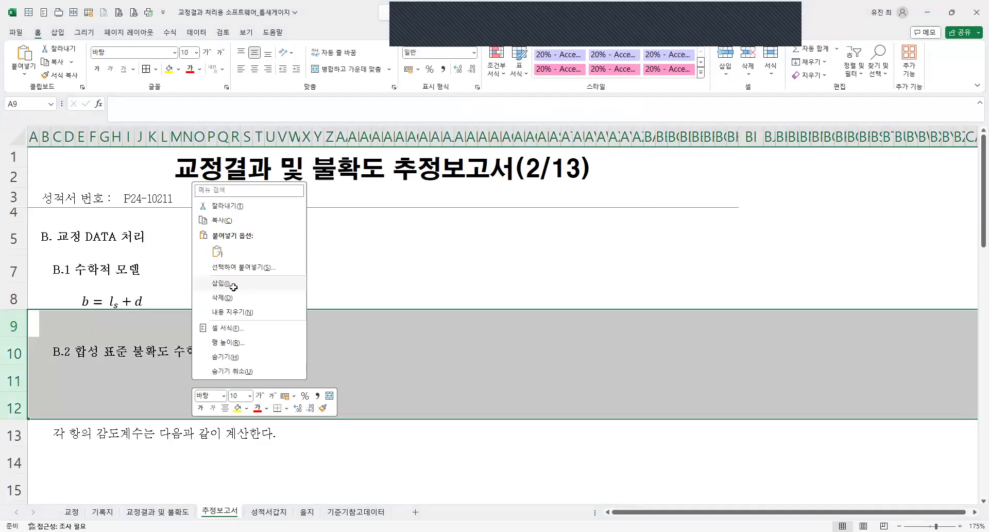
click(234, 285)
Copy the row 8 equation b = lₛ + d and paste one copy into each of rows 9, 10 and 11.
click(91, 300)
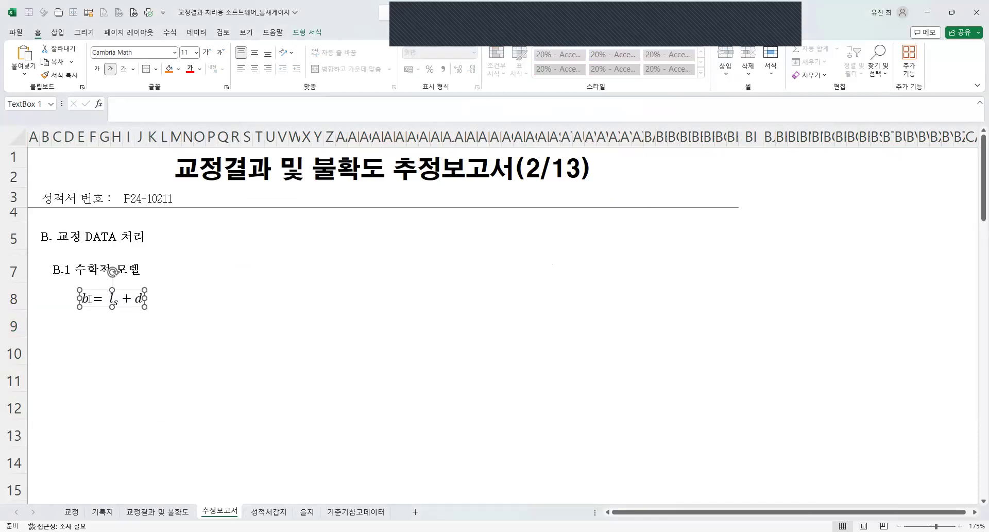
click(93, 324)
click(98, 308)
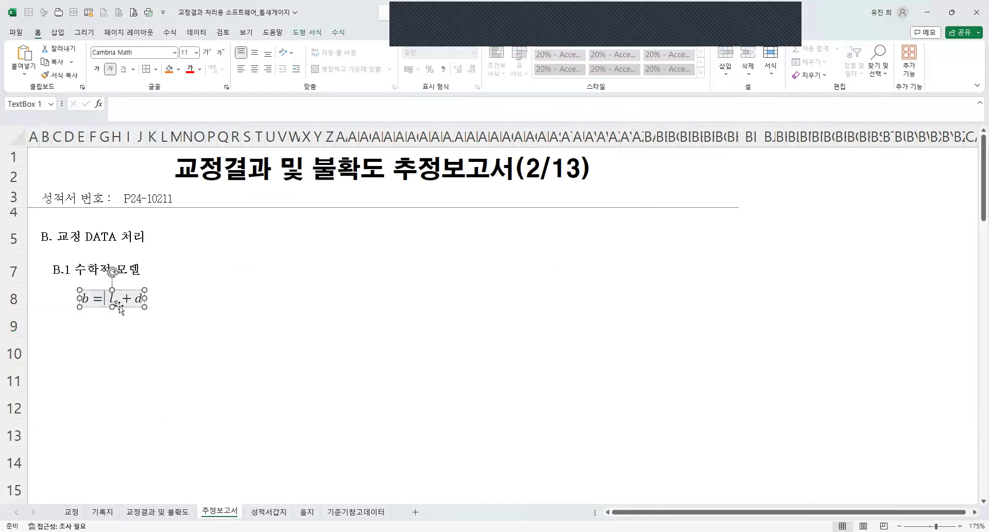
key(ctrl+c)
click(91, 330)
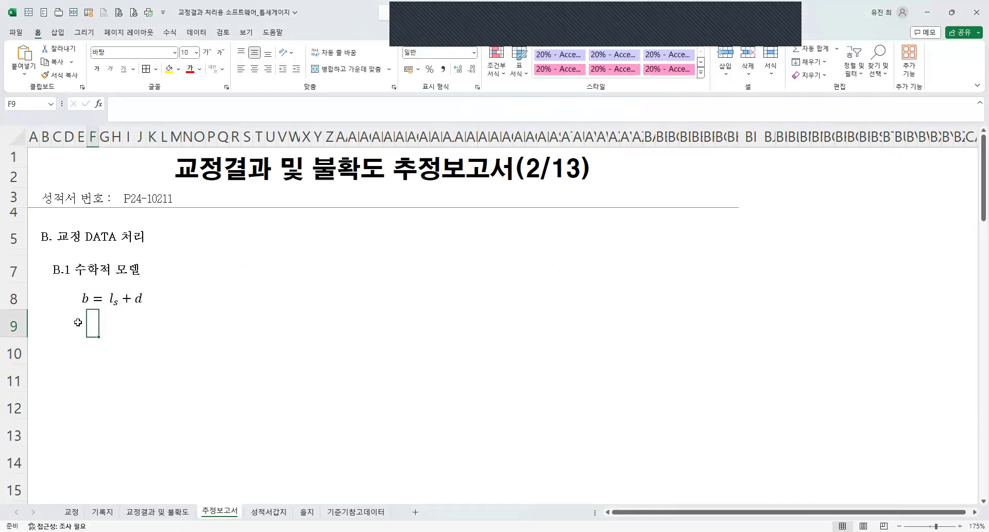
key(ctrl+v)
click(82, 335)
click(78, 346)
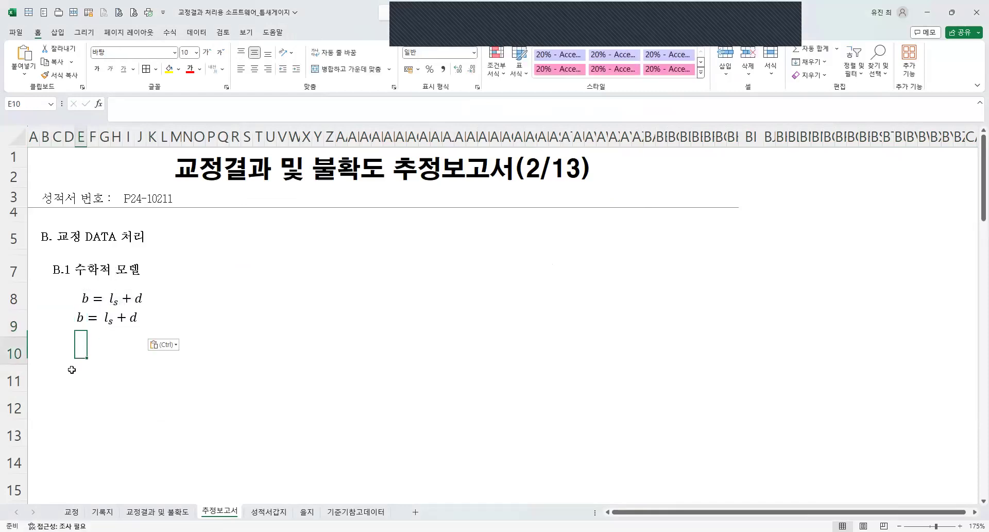
key(ctrl+v)
click(78, 368)
key(ctrl+v)
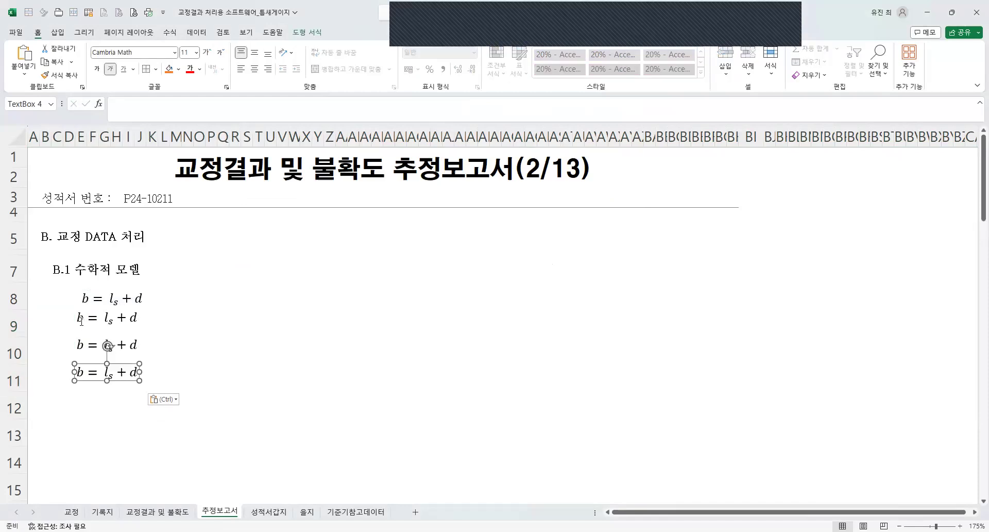
Trim the equation copy in row 9 to b and the copy in row 10 to lₛ.
drag(81, 318, 166, 319)
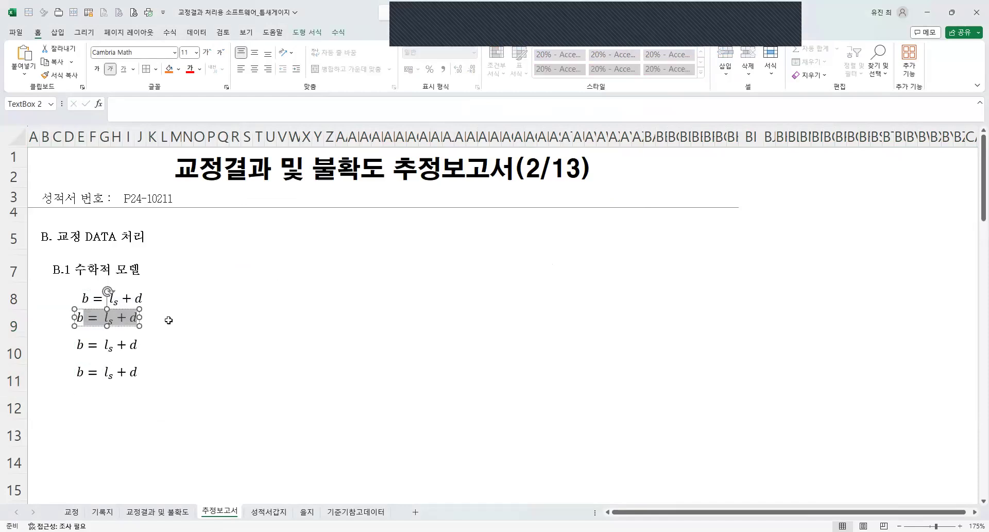
key(ctrl+x)
click(131, 344)
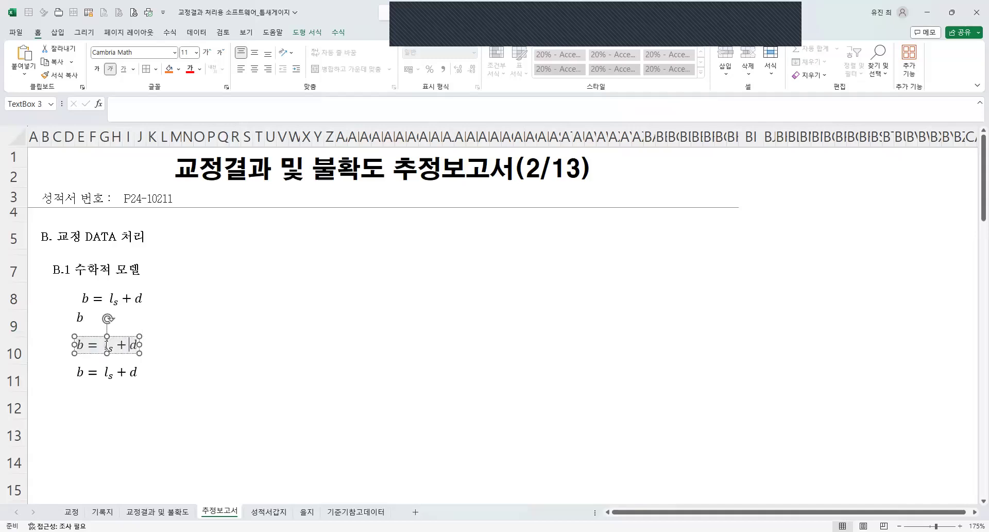
key(Left)
key(Left)
key(Left)
key(Left)
key(Left)
key(BackSpace)
key(BackSpace)
key(BackSpace)
key(Right)
key(Right)
key(Right)
key(Right)
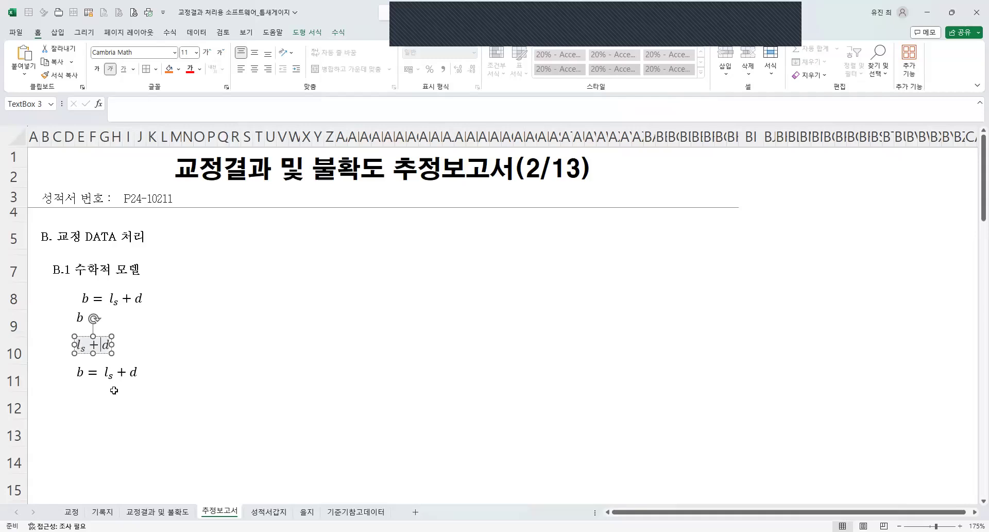
key(Delete)
key(BackSpace)
Trim the equation copy in row 11 to the symbol d.
drag(127, 371, 19, 356)
key(Delete)
click(145, 370)
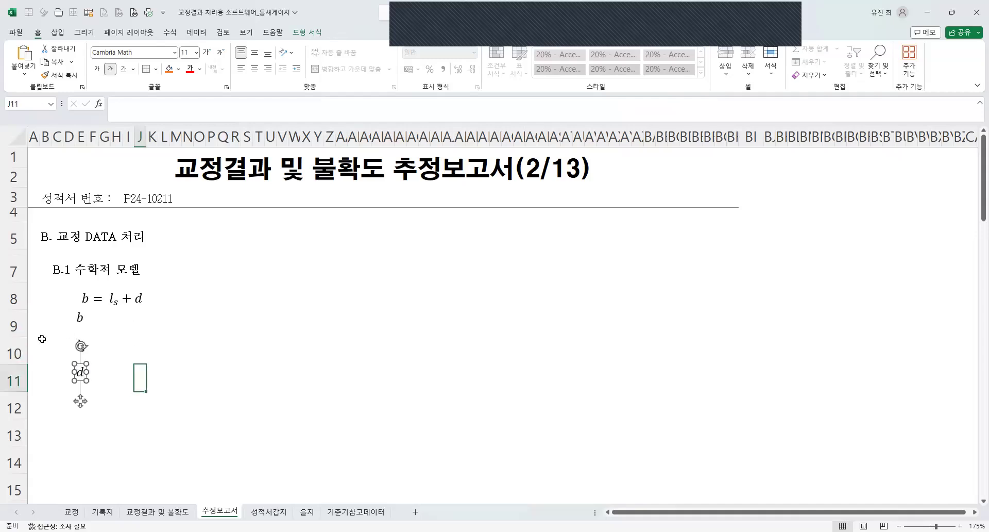
Select the b, lₛ and d symbols together and shift them slightly down and right to column F in rows 9 to 11.
click(80, 317)
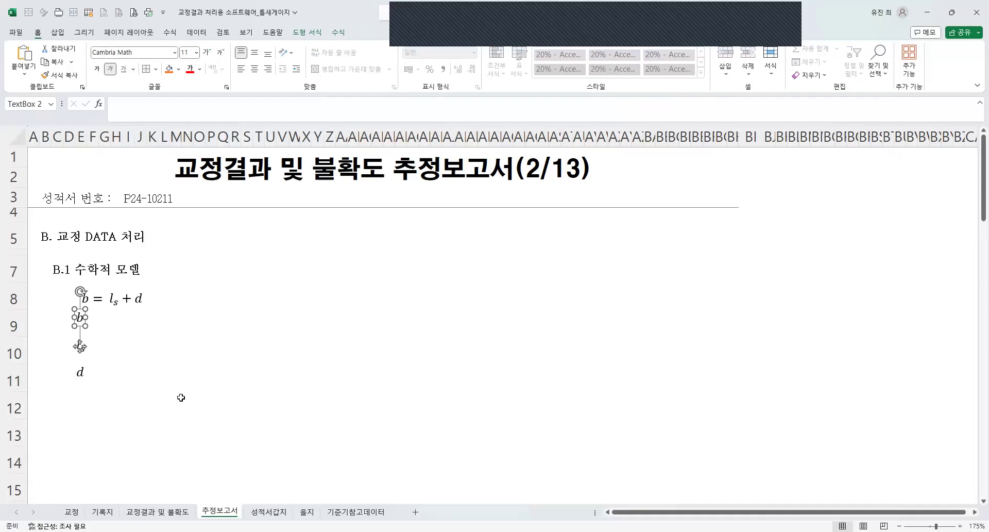
key(Escape)
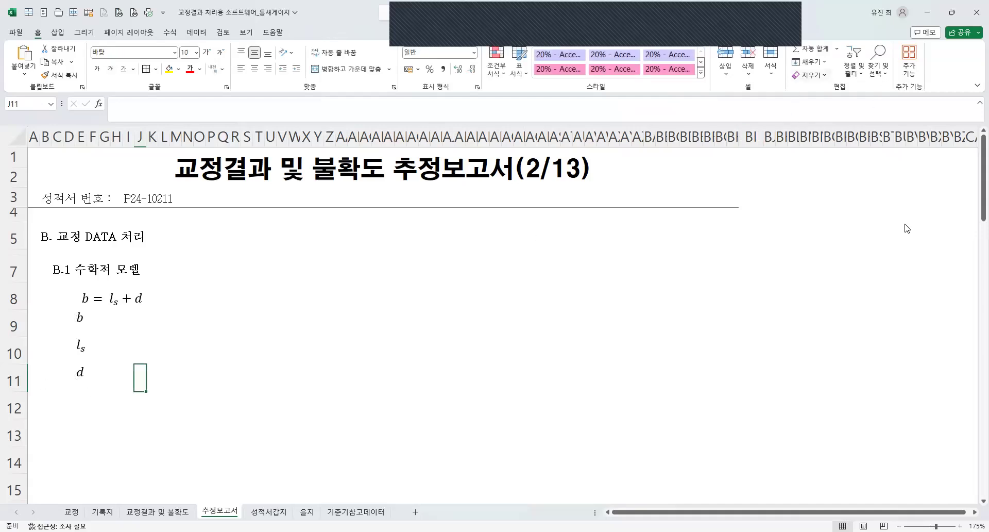
drag(59, 305, 105, 394)
key(Down)
key(Down)
key(Down)
key(Down)
key(Down)
key(Down)
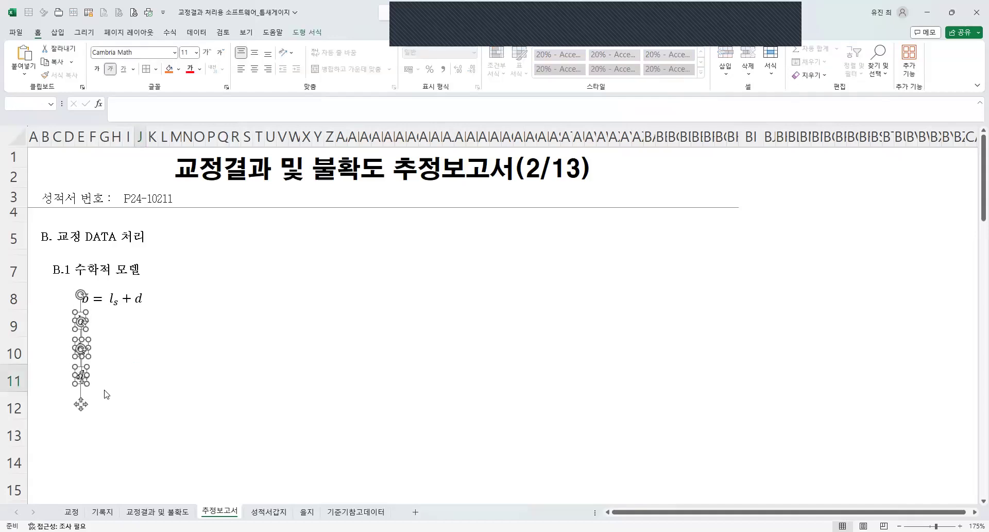
key(Right)
key(Right)
key(Right)
key(Right)
key(Right)
key(Right)
key(Right)
key(Right)
key(Right)
key(Right)
key(Left)
key(Left)
key(Left)
key(Left)
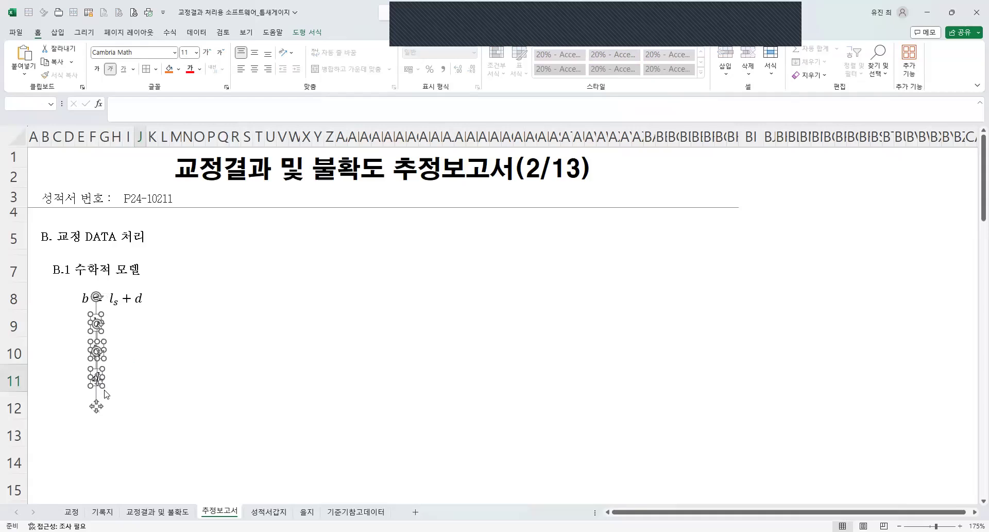
key(Escape)
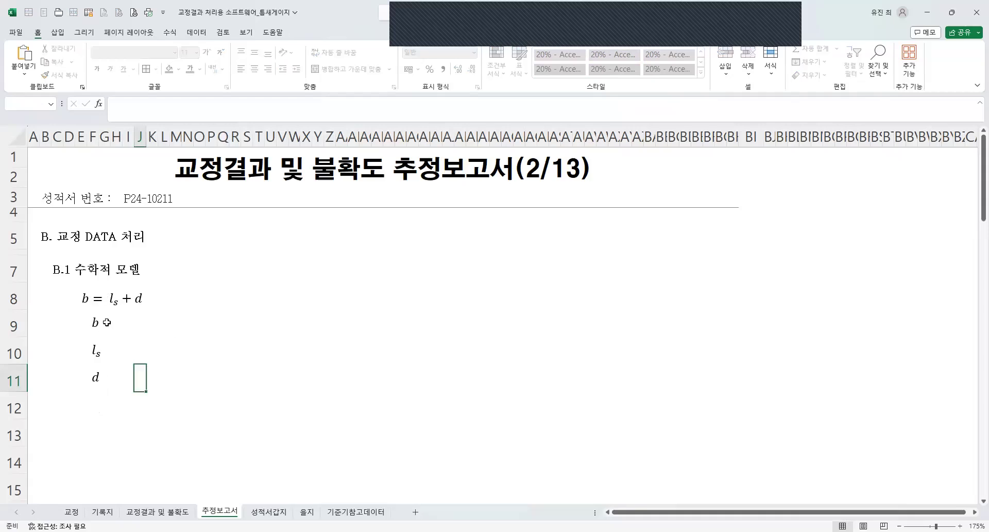
Enter the description ": 틈새 게이지 리프의 두께" in cell G9 beside the symbol b.
click(107, 322)
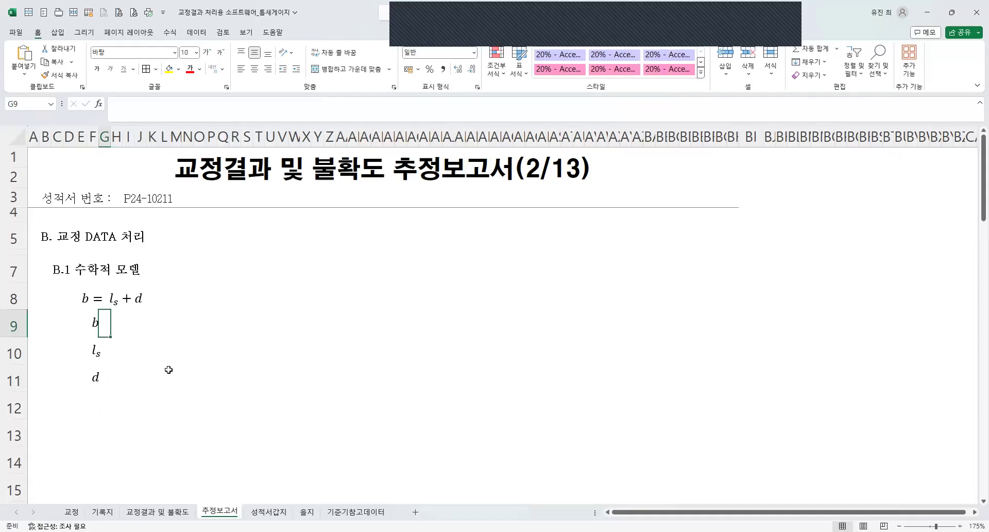
text(:)
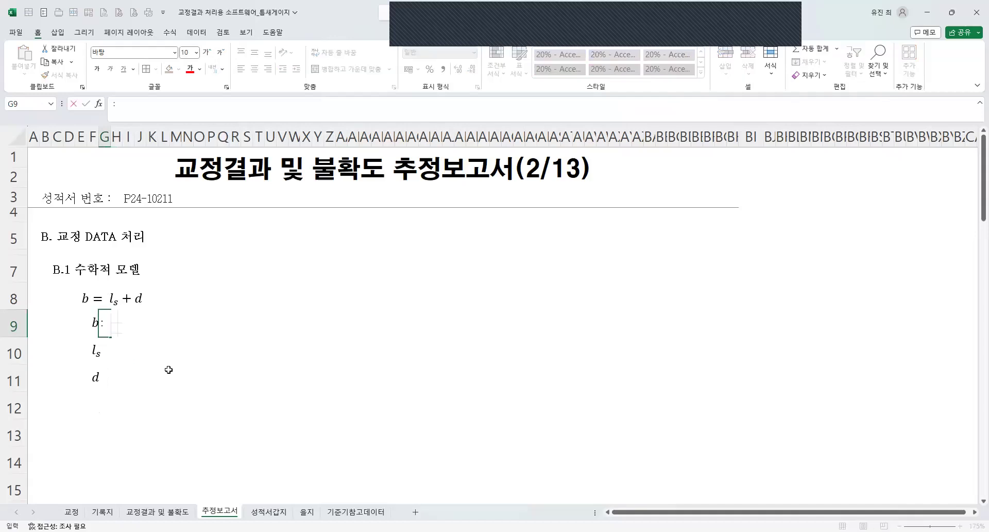
text( x틈새 게이지 ㅌ)
text(리프의 두께)
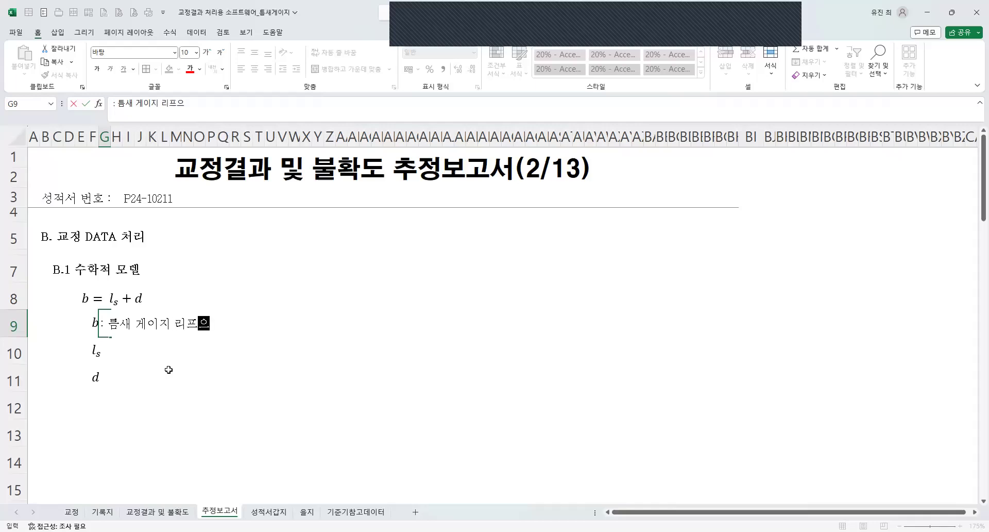
key(Return)
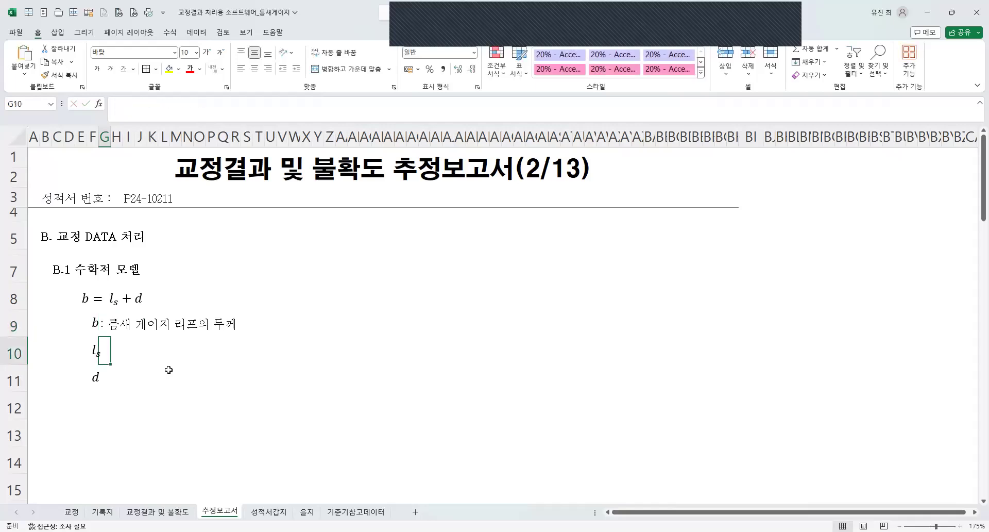
Enter the description ": 외측 마이크로미터 평균 지시값" in cell G10 beside the symbol lₛ.
text(:)
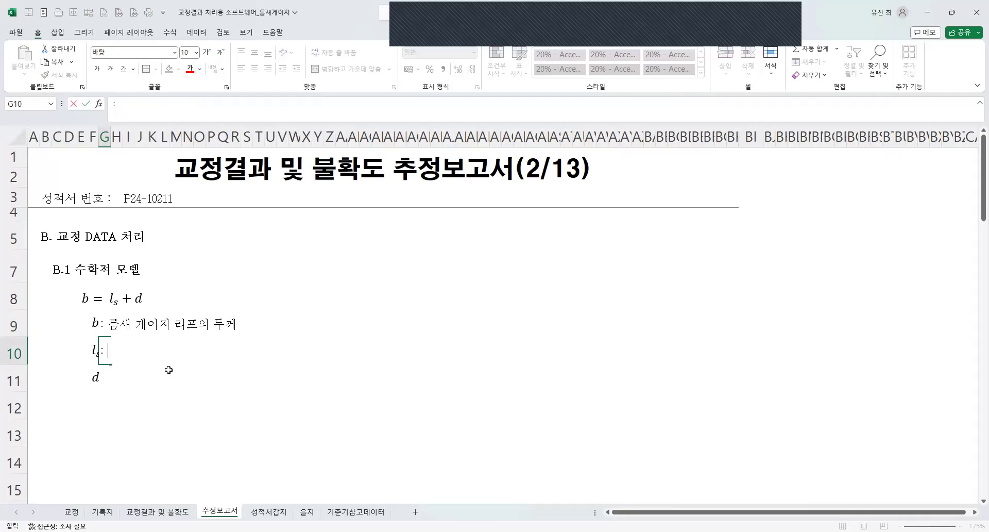
text( 외측 마이크롬)
text(미터 평균 지시값)
key(Return)
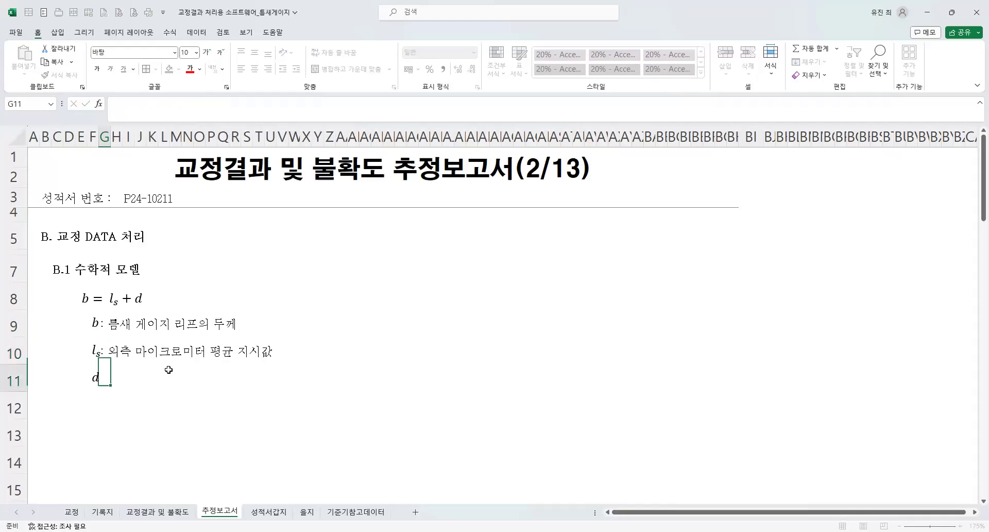
Enter the description ": 외측 마이크로미터의 보정값" in cell G11 beside the symbol d.
text(: )
text(외측 마이크로)
text(미터의 보정가)
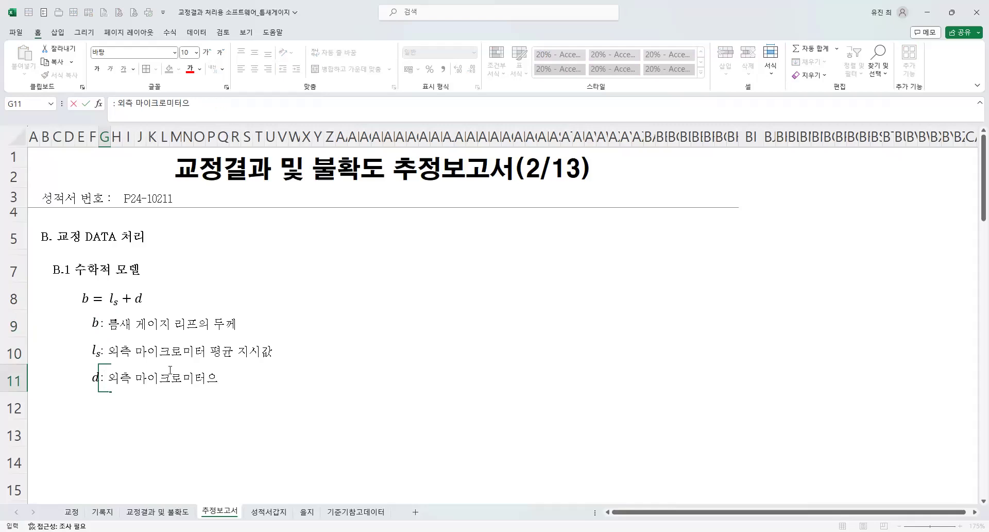
text(ㅂㅅ)
key(Return)
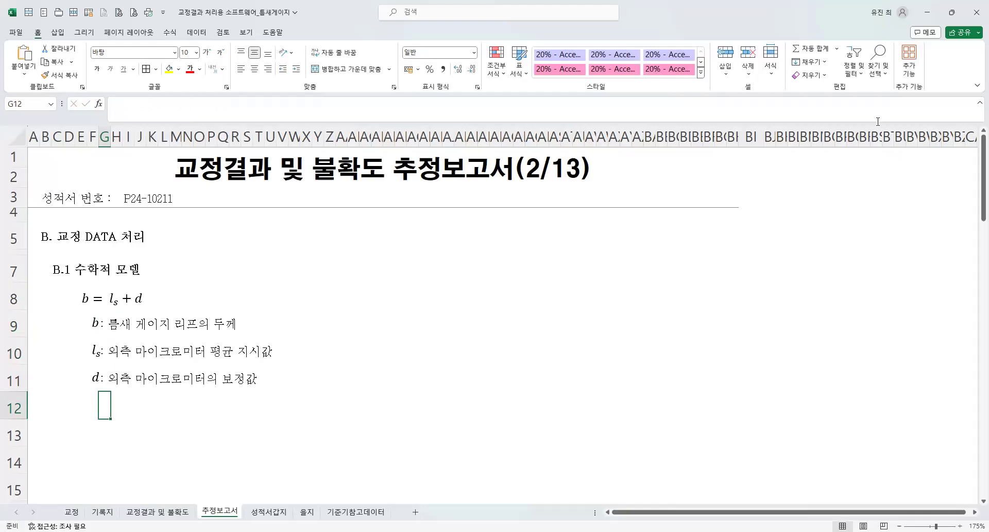
Select the b, lₛ and d symbols together and nudge them slightly left and down to line up with their descriptions.
click(878, 76)
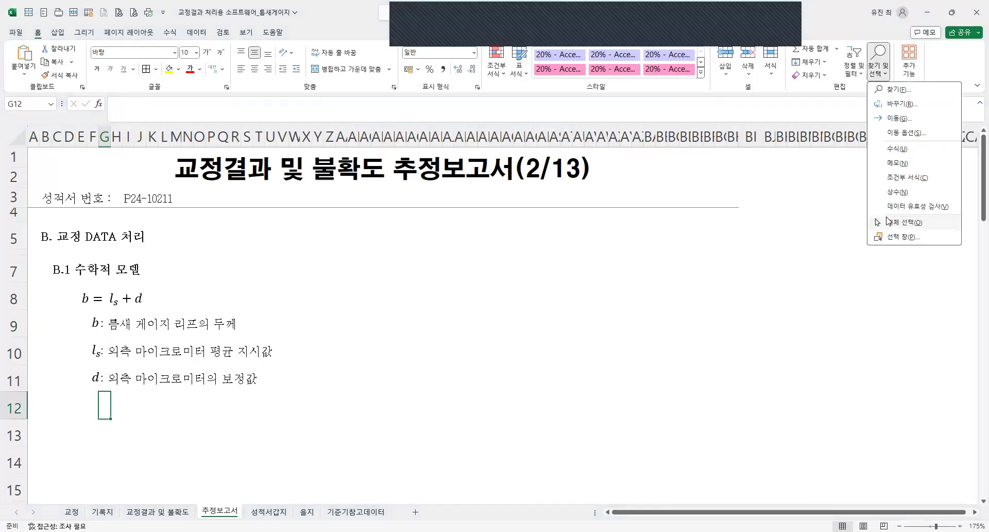
click(889, 220)
drag(134, 398, 78, 304)
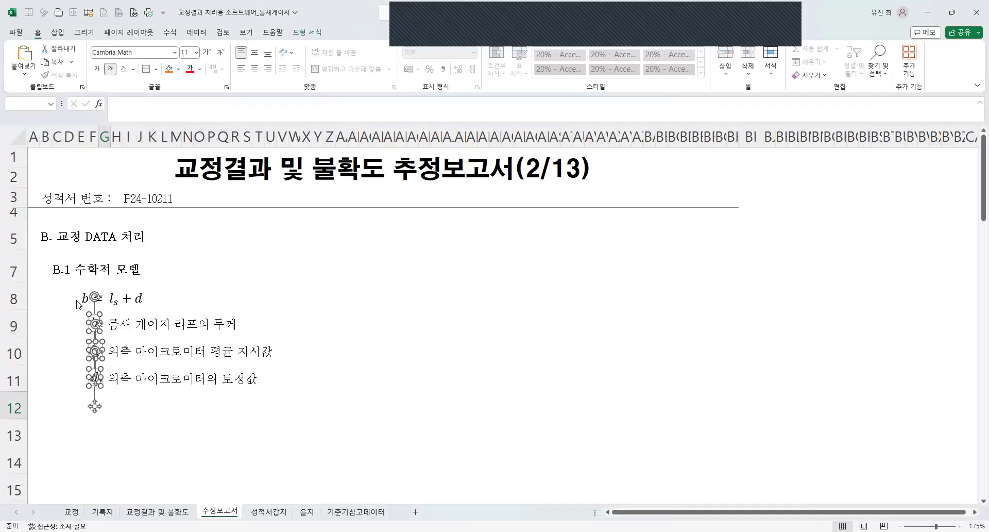
click(320, 397)
drag(67, 307, 116, 387)
key(Down)
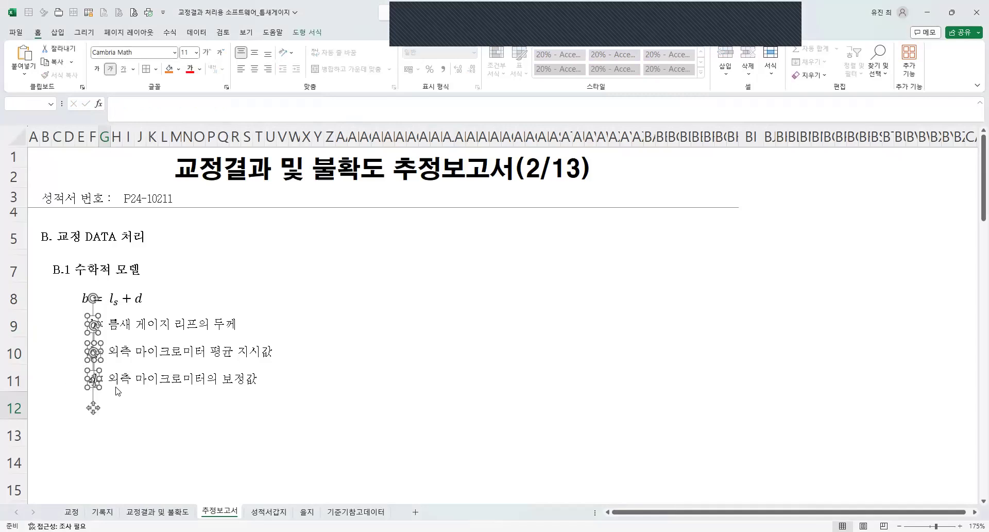
click(145, 384)
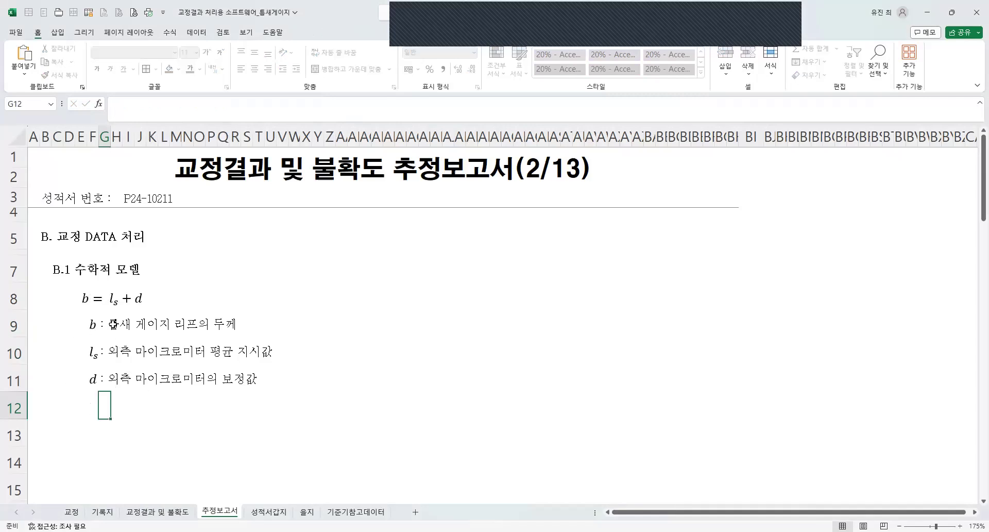
drag(113, 324, 88, 324)
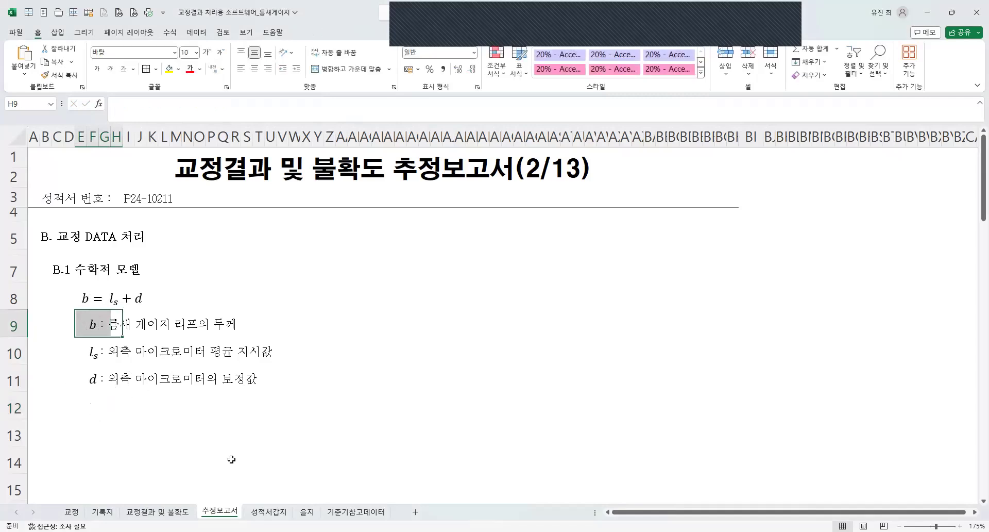
click(259, 405)
scroll(55, 343, down, 1)
click(77, 345)
scroll(75, 351, up, 1)
Insert a blank row above the b description and another above the b = lₛ + d equation.
right_click(14, 325)
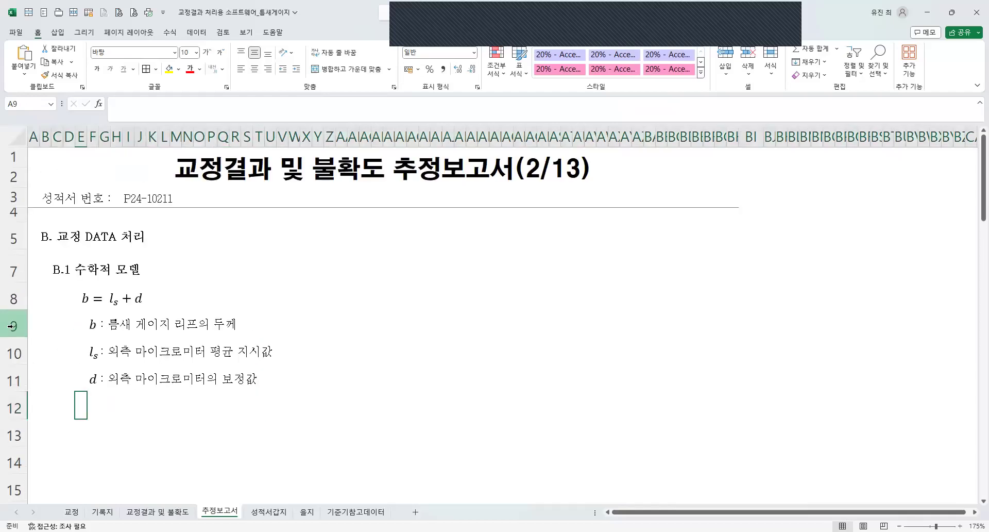
click(40, 428)
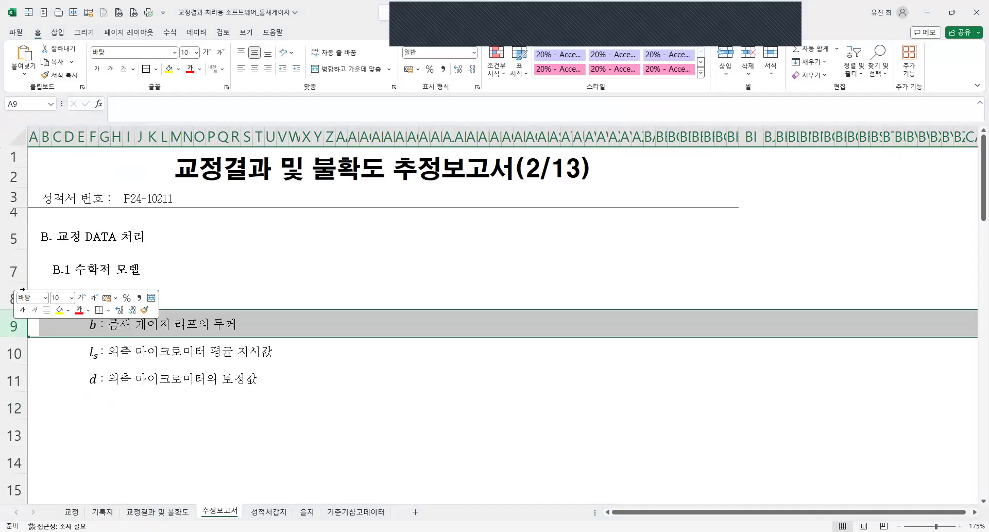
right_click(21, 297)
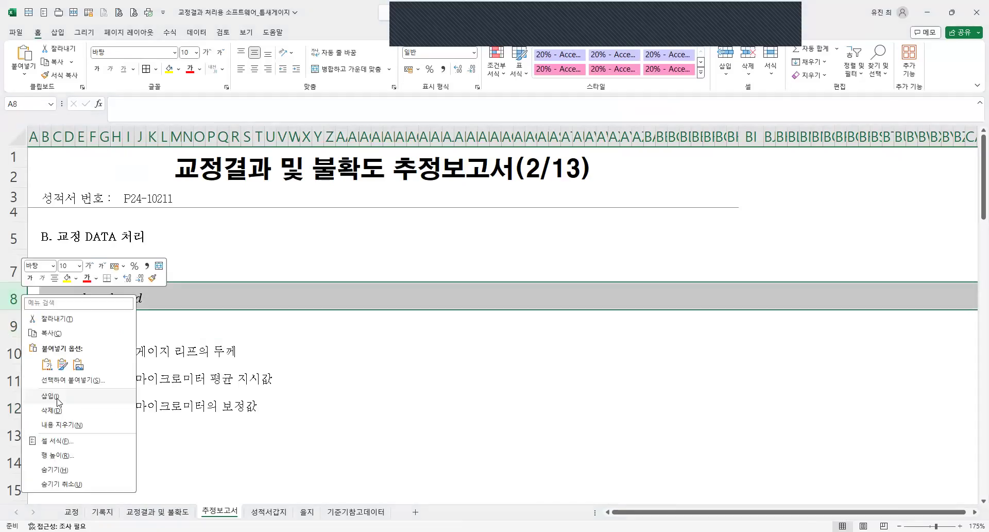
click(57, 396)
Copy the thin spacer row 6 onto the new blank rows 8 and 10 so they take its height.
click(13, 251)
key(ctrl+c)
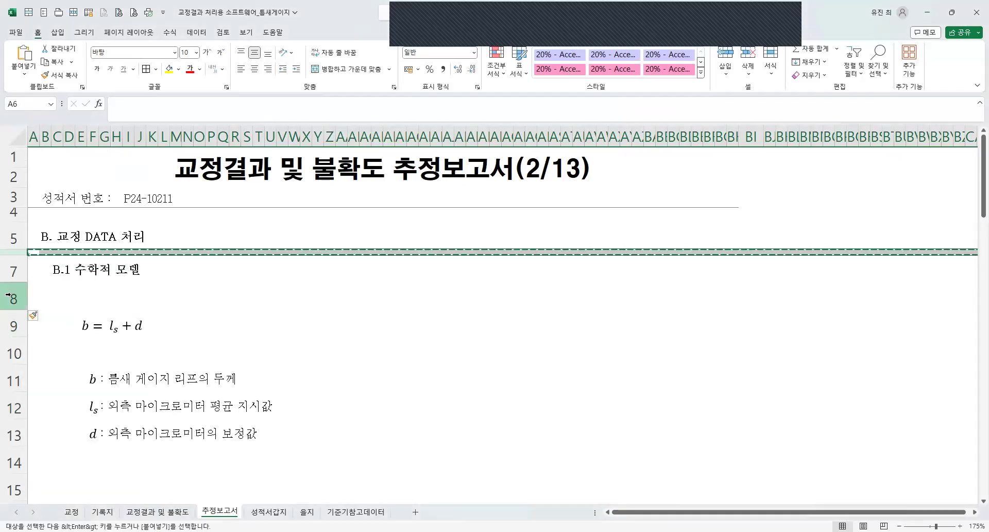
click(8, 294)
key(ctrl+v)
click(11, 332)
key(ctrl+v)
click(389, 471)
key(Escape)
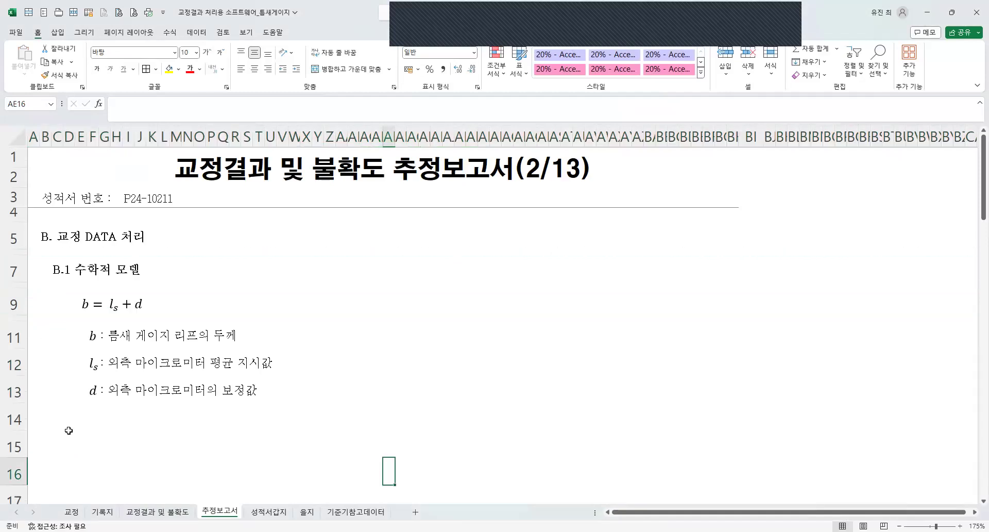
Add the section heading "B.2 합성 표준 불확도 수학적 모델" in row 15 and save the workbook.
scroll(66, 347, down, 2)
click(16, 299)
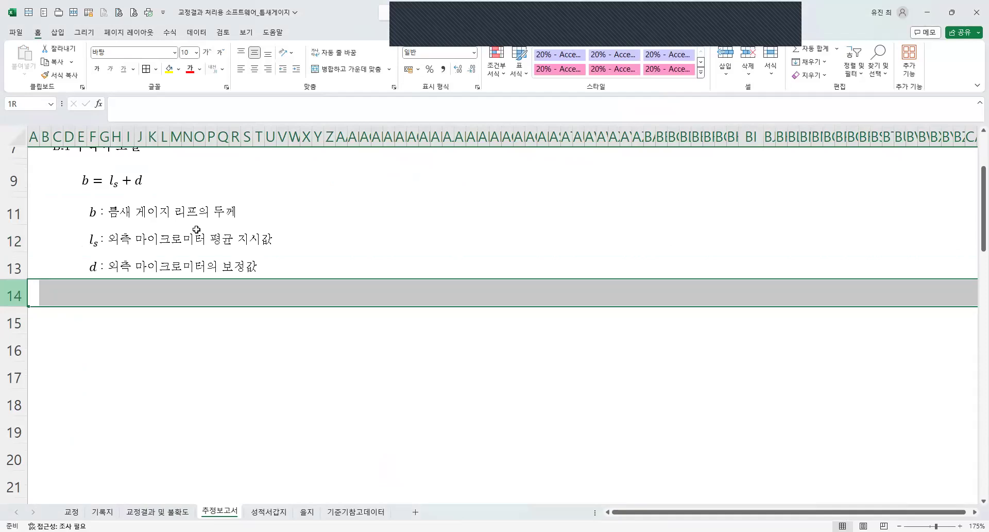
scroll(172, 360, up, 3)
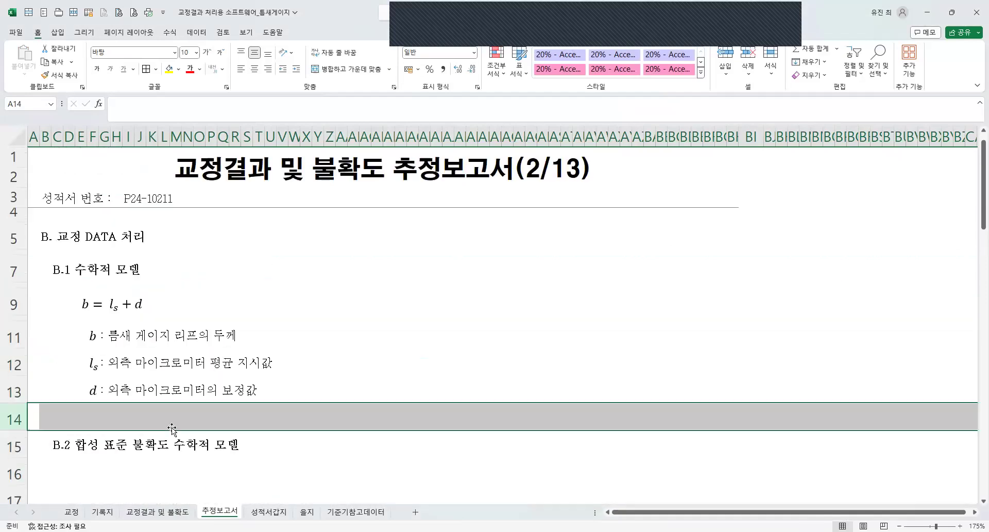
click(81, 466)
scroll(81, 466, down, 3)
drag(21, 286, 24, 387)
right_click(237, 344)
click(301, 242)
click(98, 290)
scroll(97, 289, up, 1)
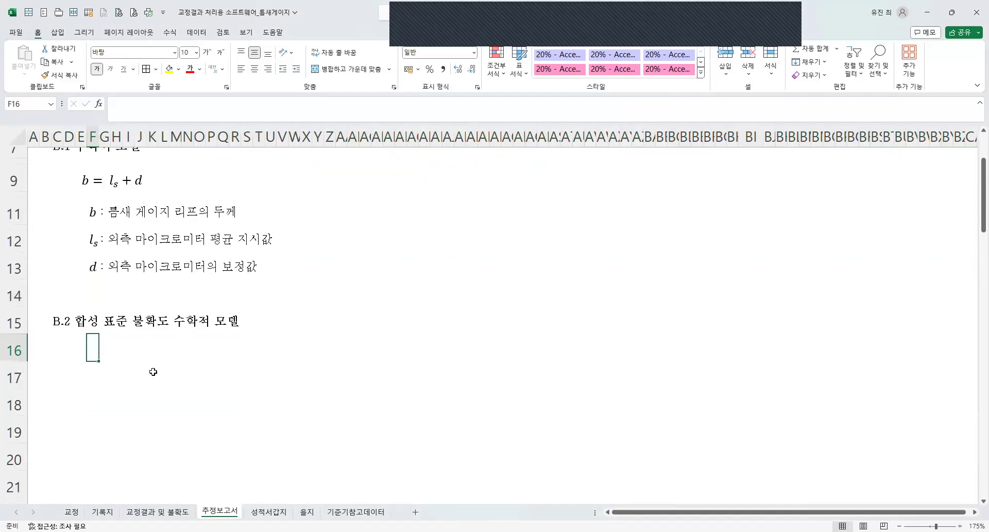
key(ctrl+s)
scroll(155, 368, up, 3)
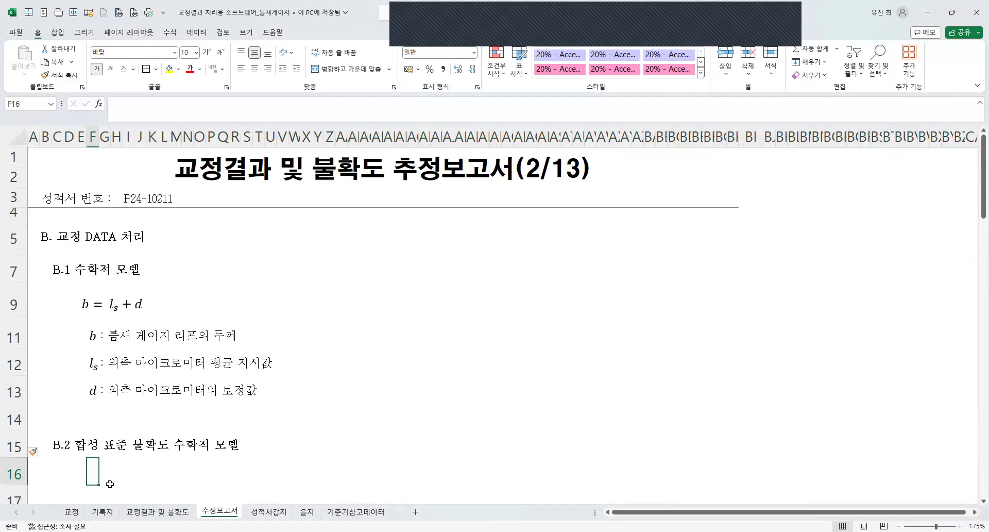
Copy a thin spacer row onto row 14, above the B.2 heading, and save the workbook.
click(10, 285)
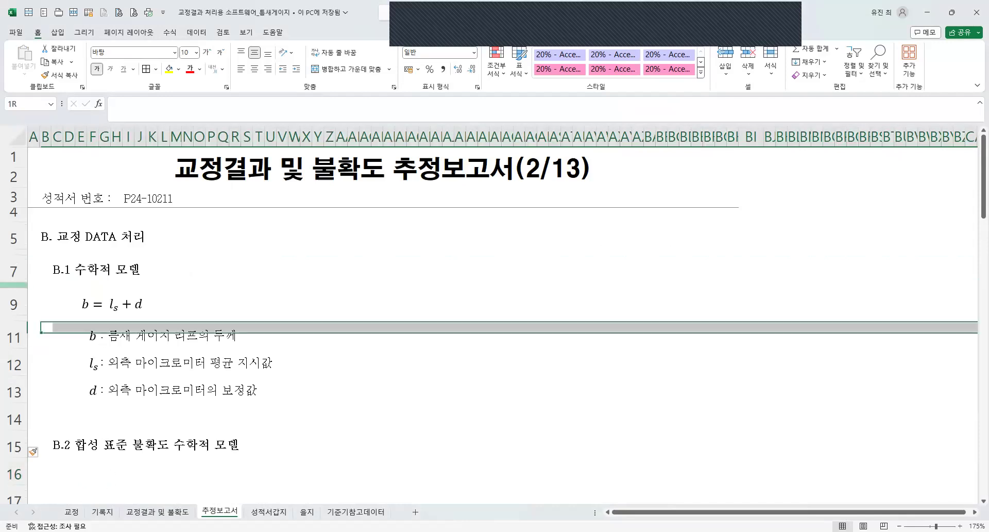
key(ctrl+c)
click(14, 424)
key(ctrl+v)
click(436, 389)
key(ctrl+s)
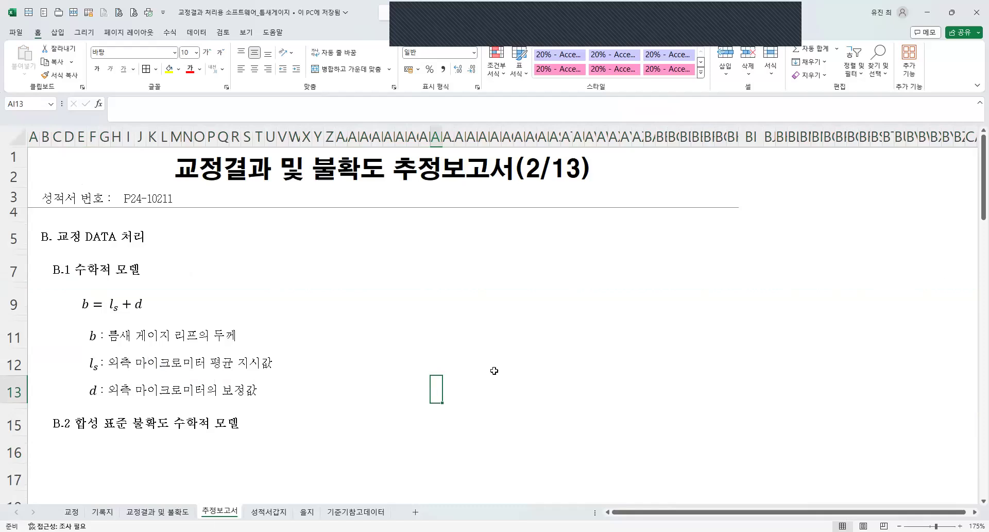
Copy the thin spacer row 14 onto row 16, below the B.2 heading, and save the workbook.
click(83, 461)
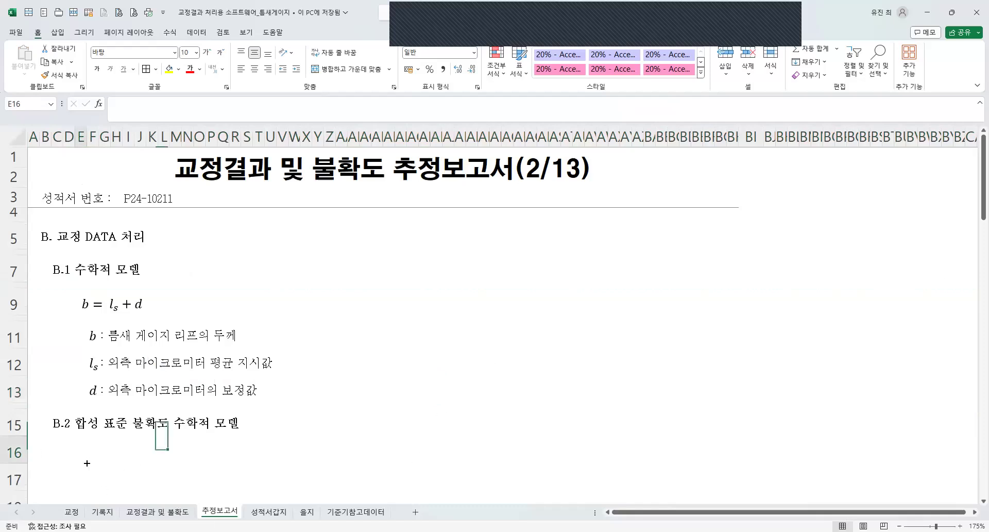
scroll(150, 393, down, 1)
scroll(154, 369, up, 1)
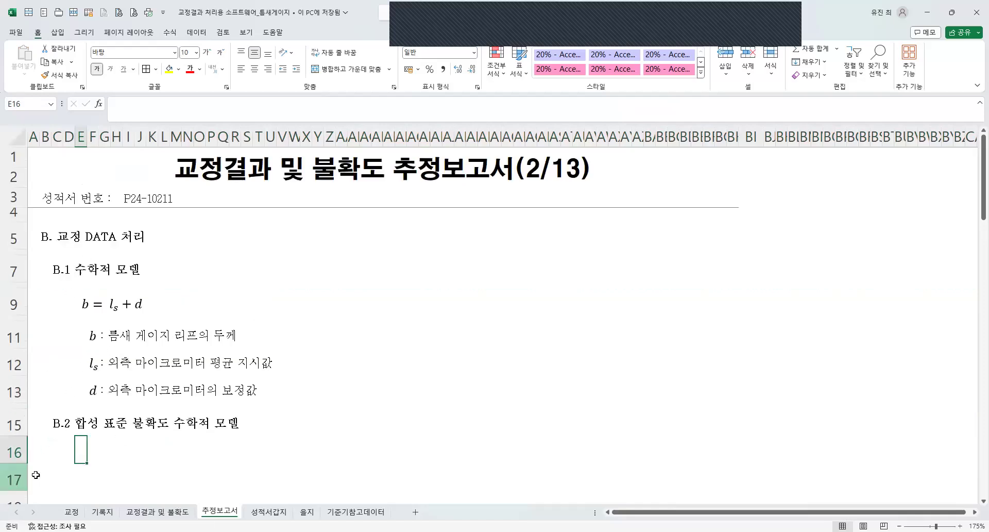
click(13, 406)
key(ctrl+c)
click(12, 450)
key(ctrl+v)
key(Escape)
key(ctrl+s)
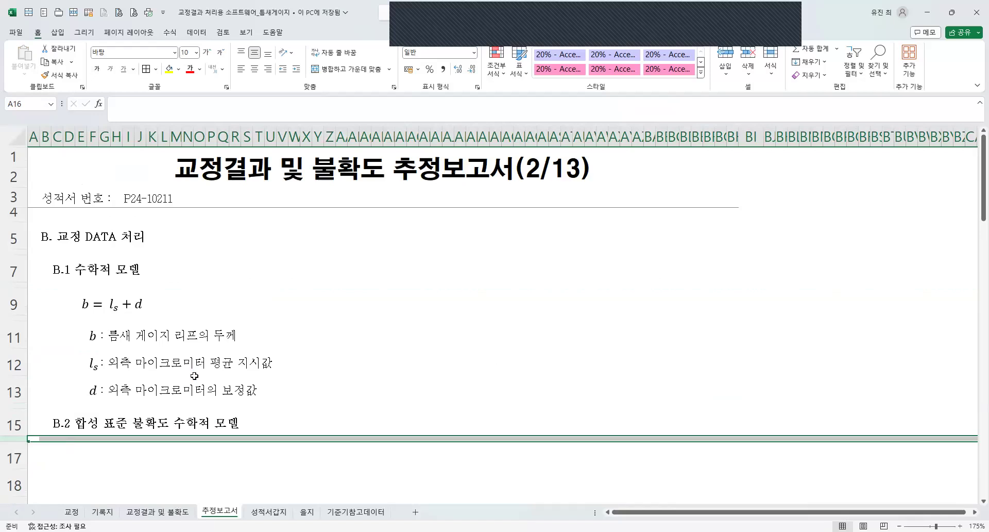
Narrow column BI to match the width of its neighbouring columns.
click(748, 131)
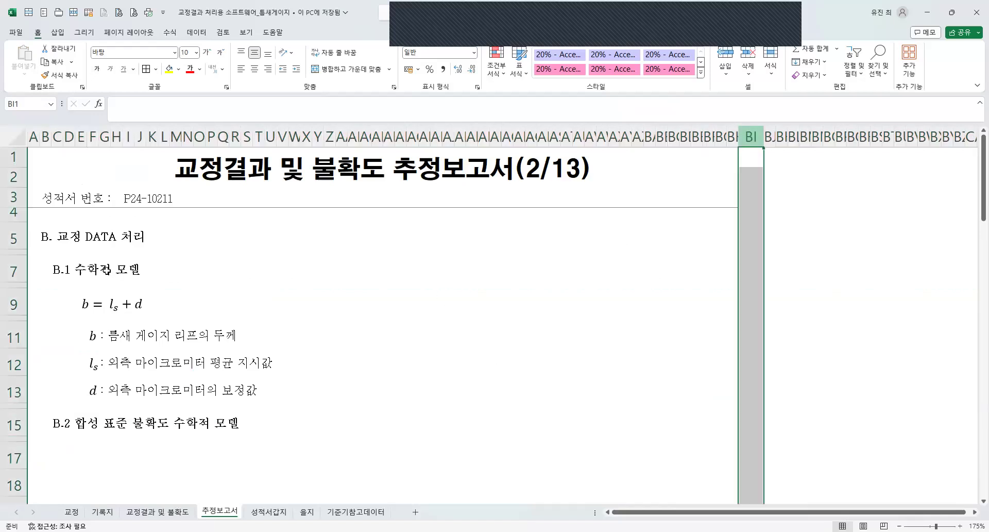
key(ctrl+z)
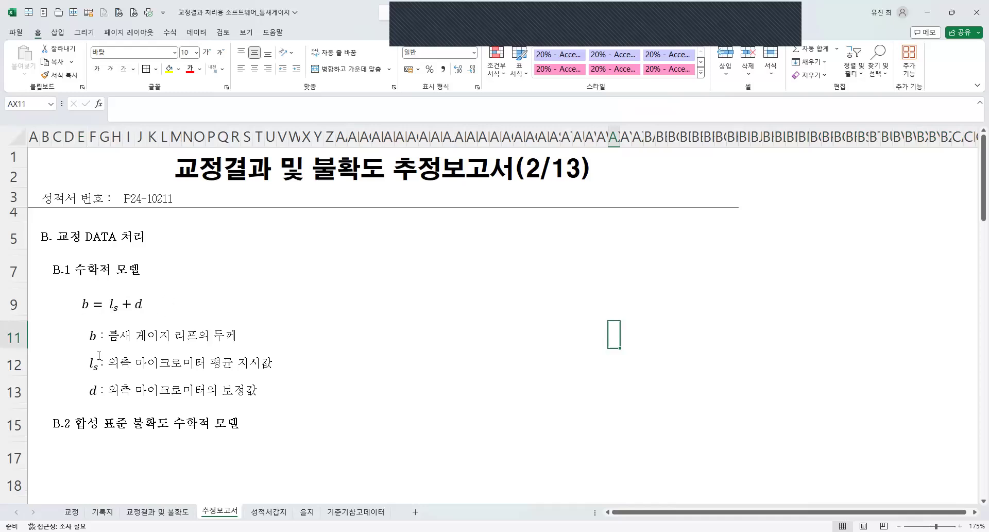
scroll(107, 344, down, 1)
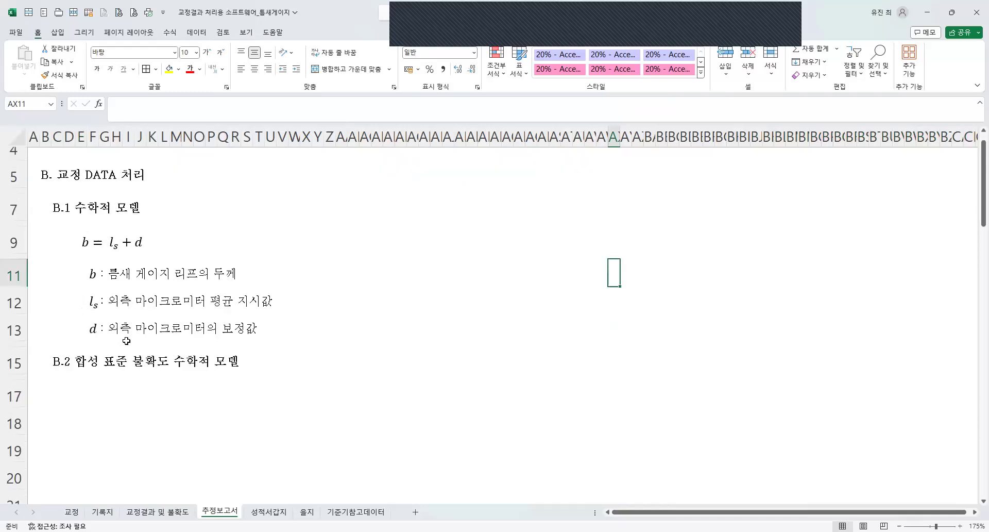
click(81, 393)
scroll(147, 371, up, 1)
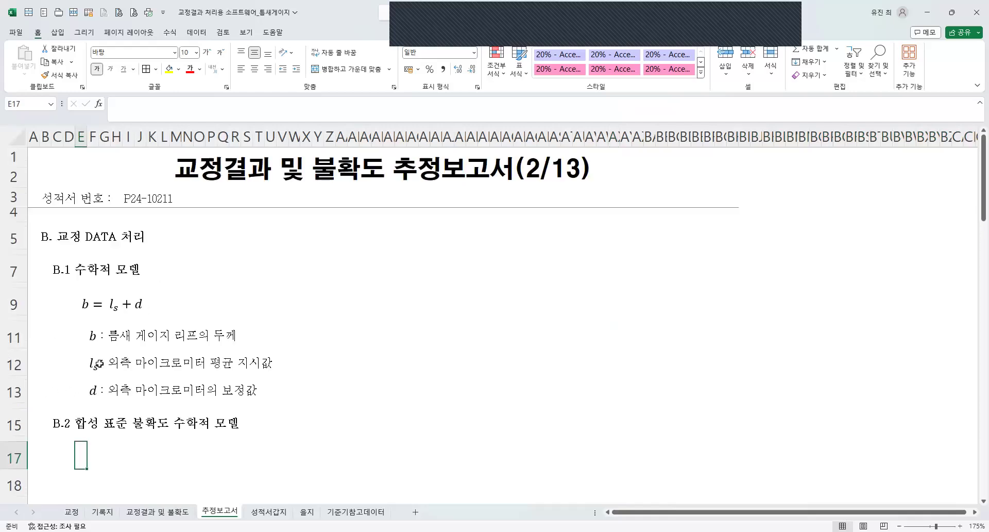
scroll(127, 377, down, 1)
scroll(127, 377, up, 1)
click(92, 449)
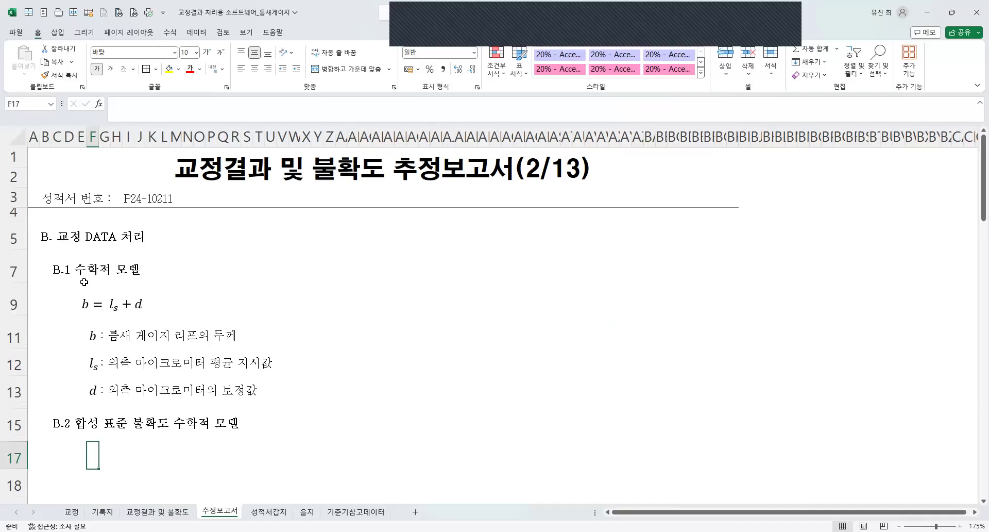
Insert a new equation box and place it in row 17 under the B.2 heading, starting at about column E.
click(79, 458)
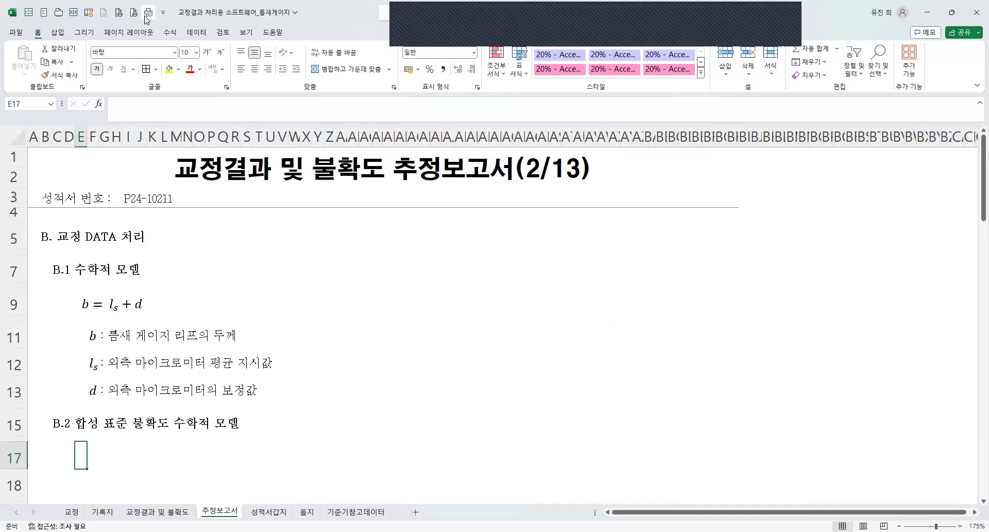
click(58, 32)
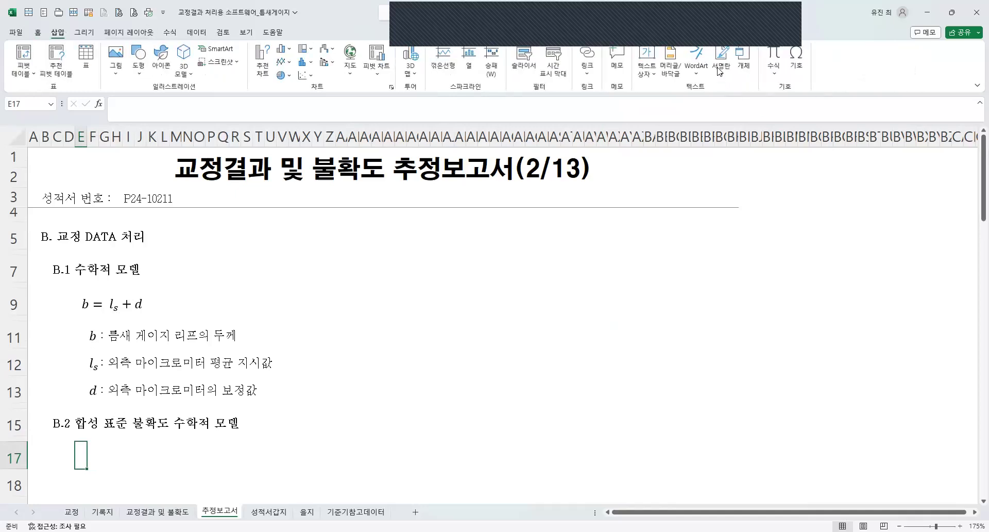
click(774, 64)
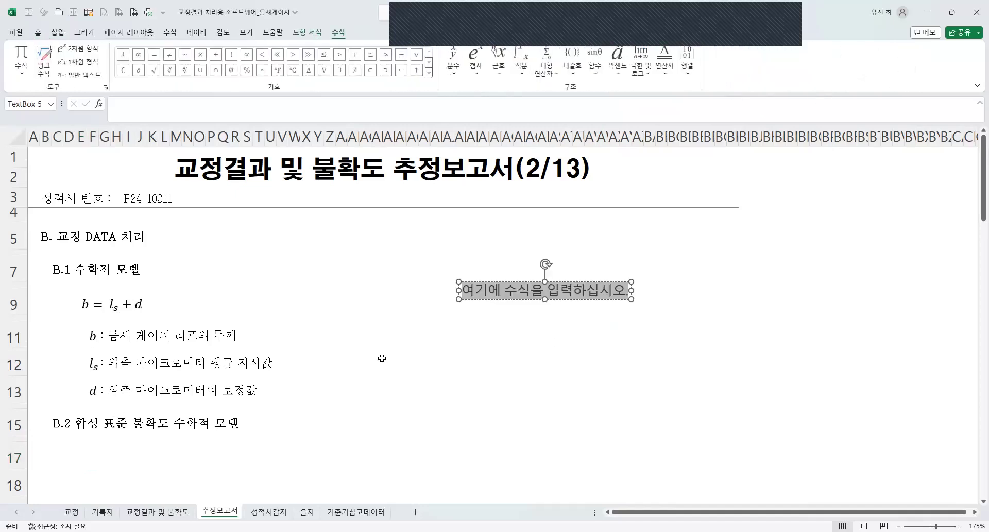
drag(489, 290, 108, 465)
scroll(154, 451, down, 1)
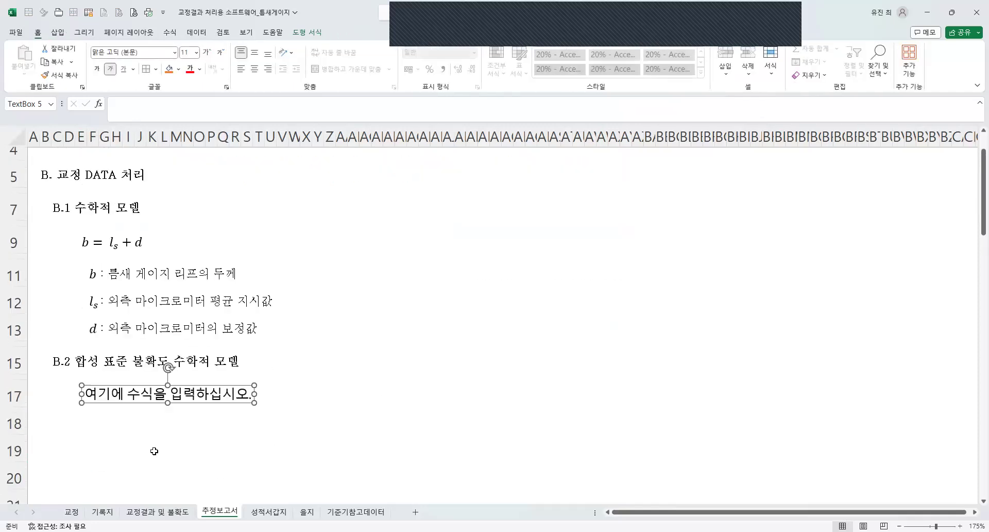
click(88, 393)
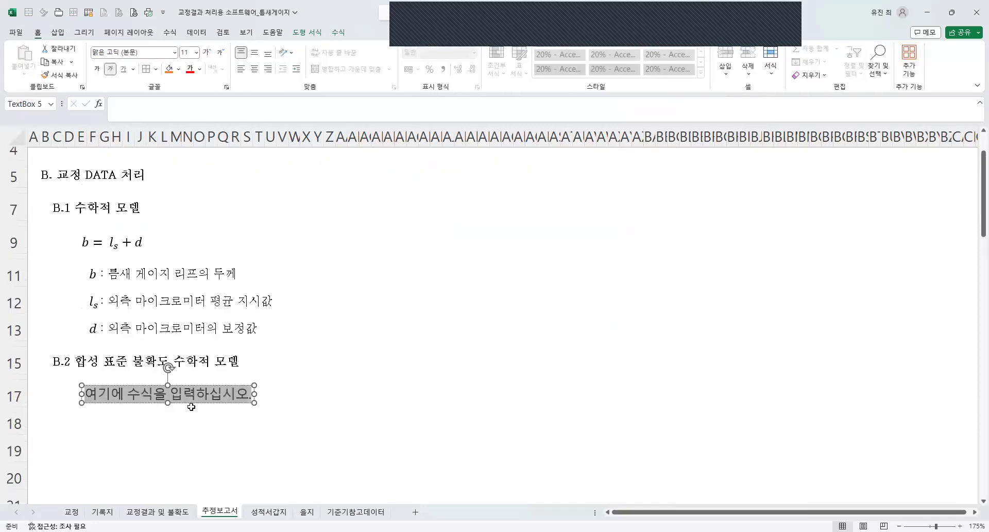
key(Delete)
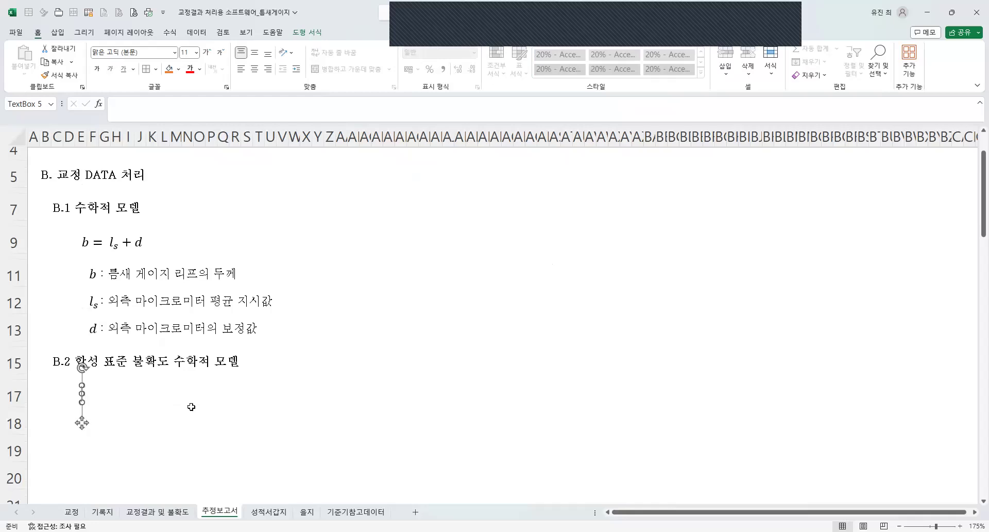
key(ctrl+z)
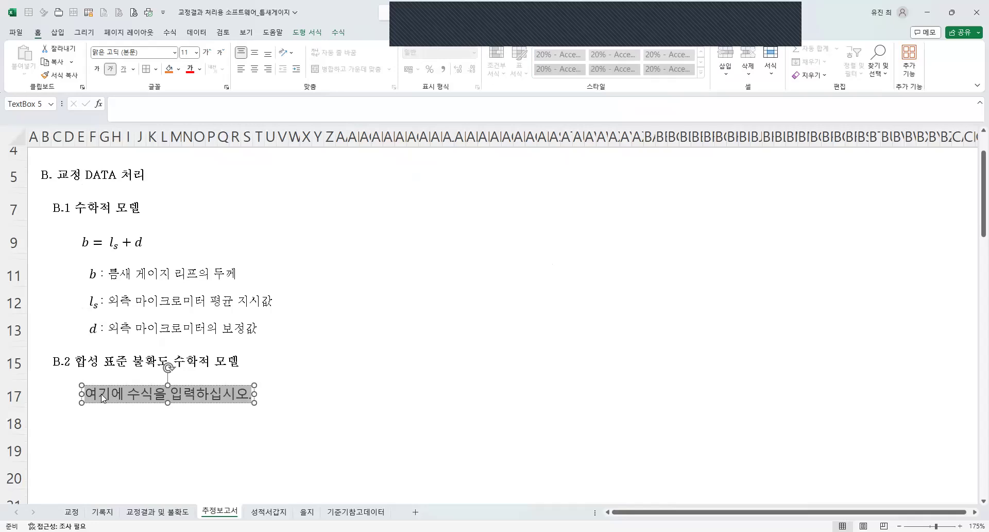
click(168, 392)
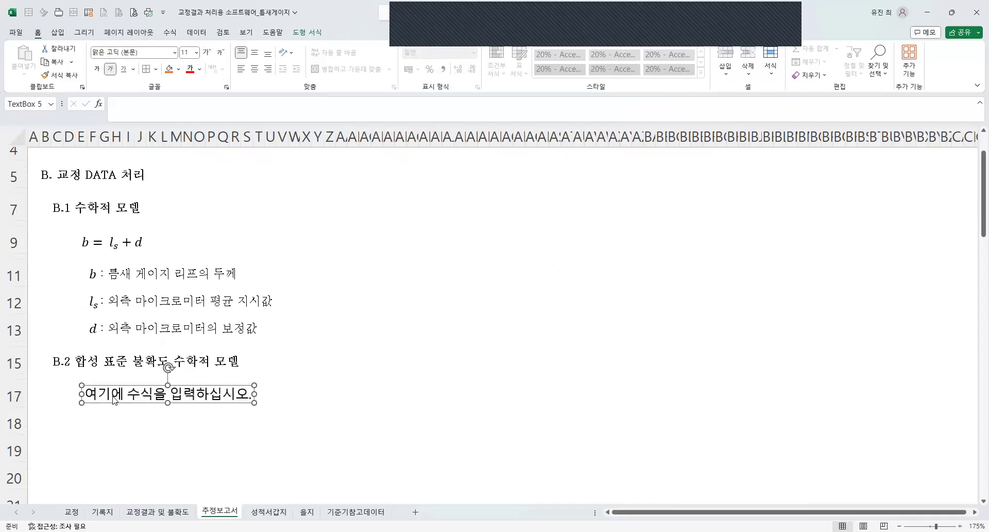
text(ㅕ)
key(BackSpace)
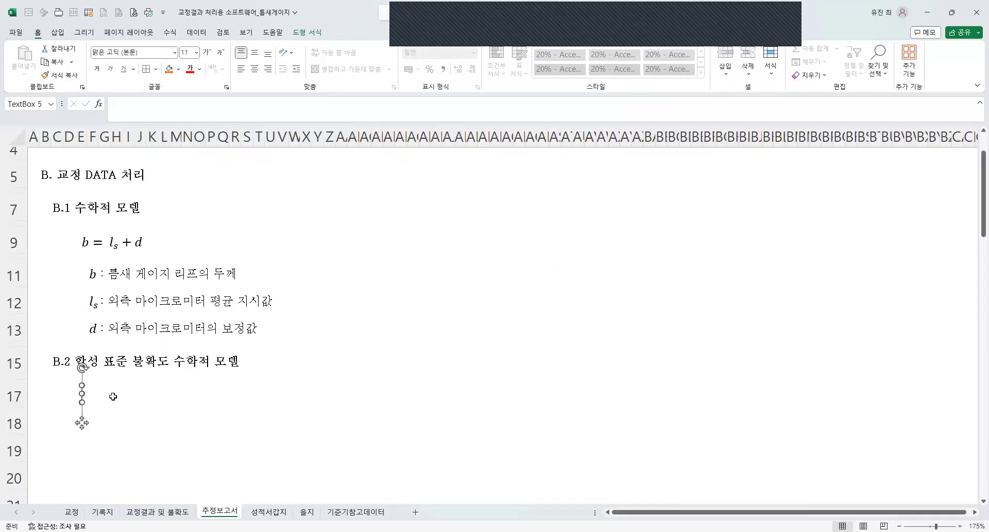
key(ctrl+z)
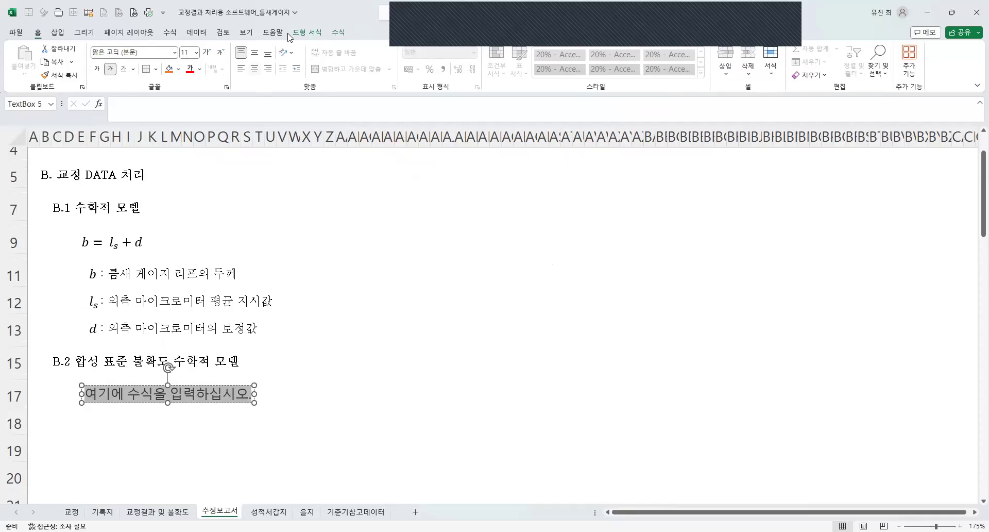
Replace the placeholder text of the row 17 equation with an empty subscript structure.
click(337, 33)
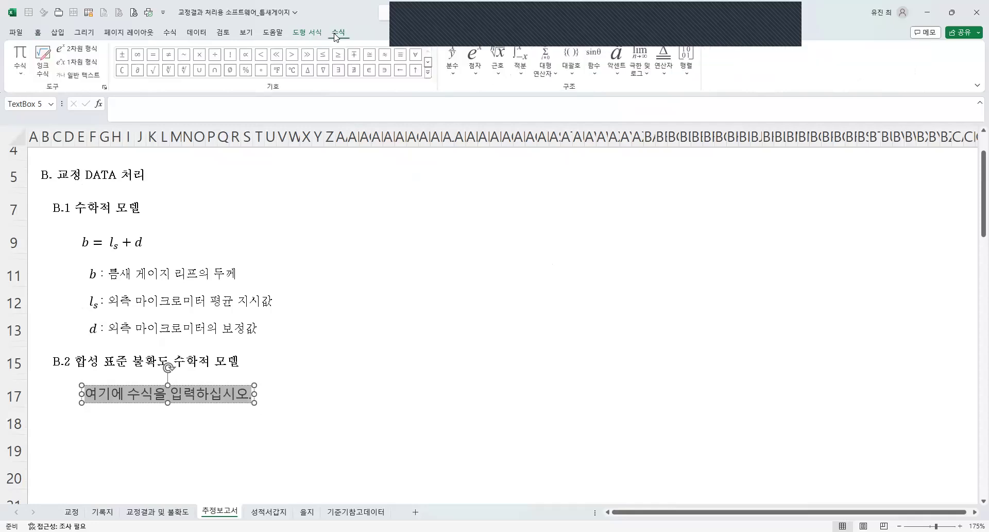
click(477, 72)
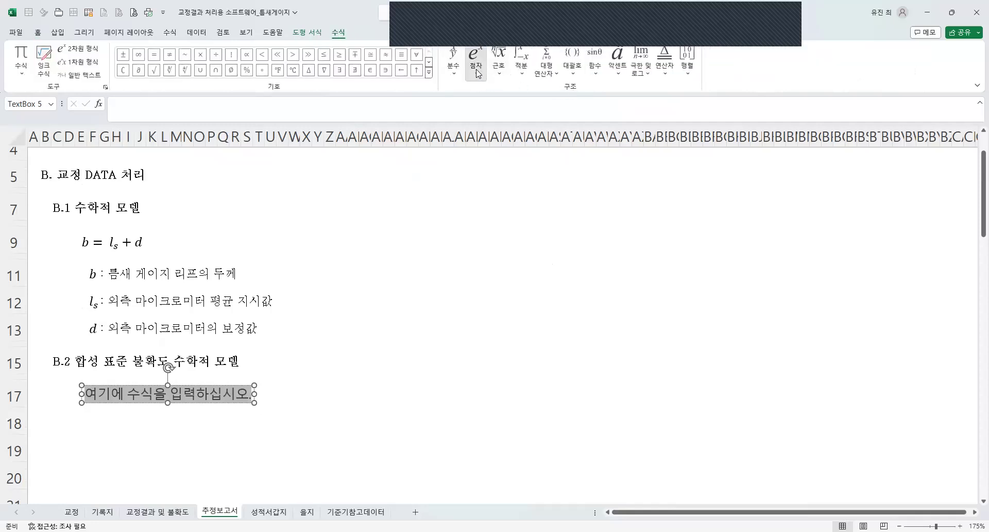
click(526, 141)
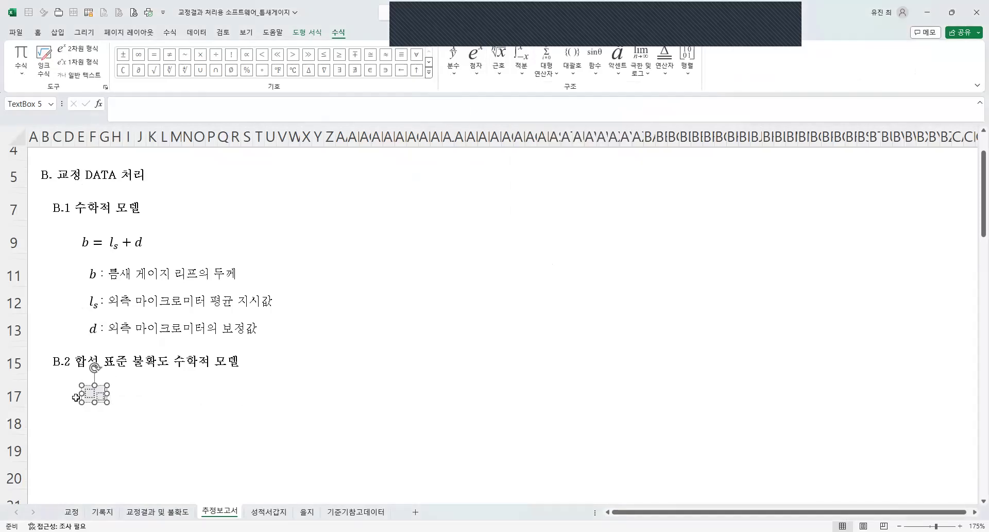
text(u)
key(BackSpace)
click(474, 67)
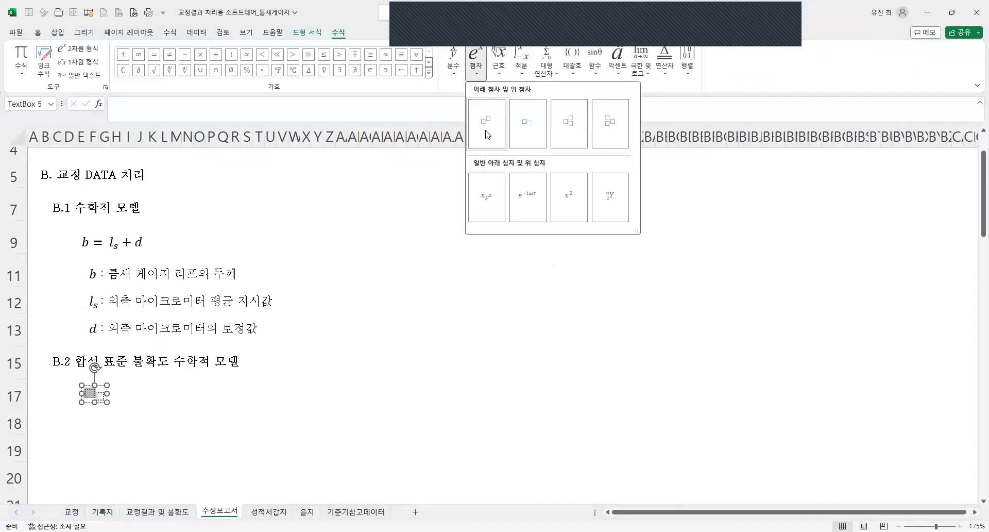
click(490, 133)
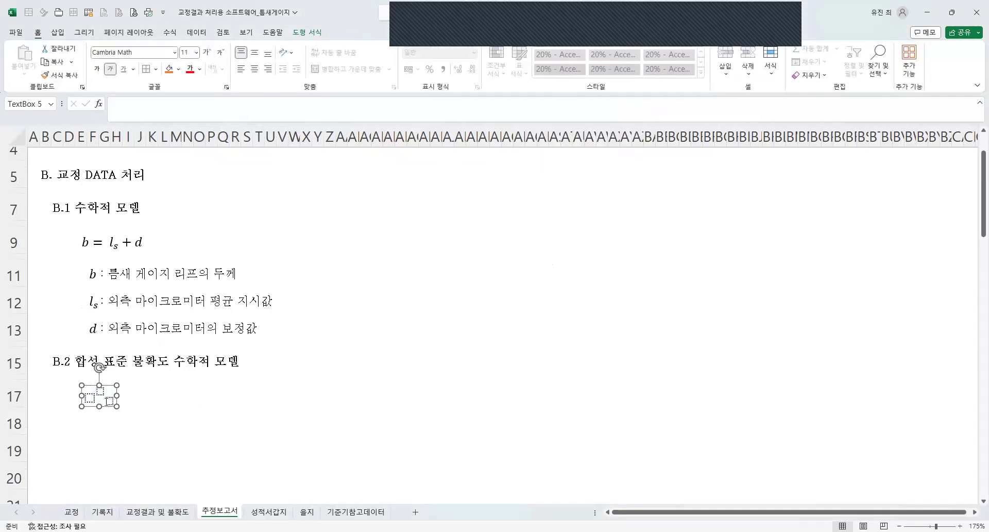
text(u)
key(Right)
text(2)
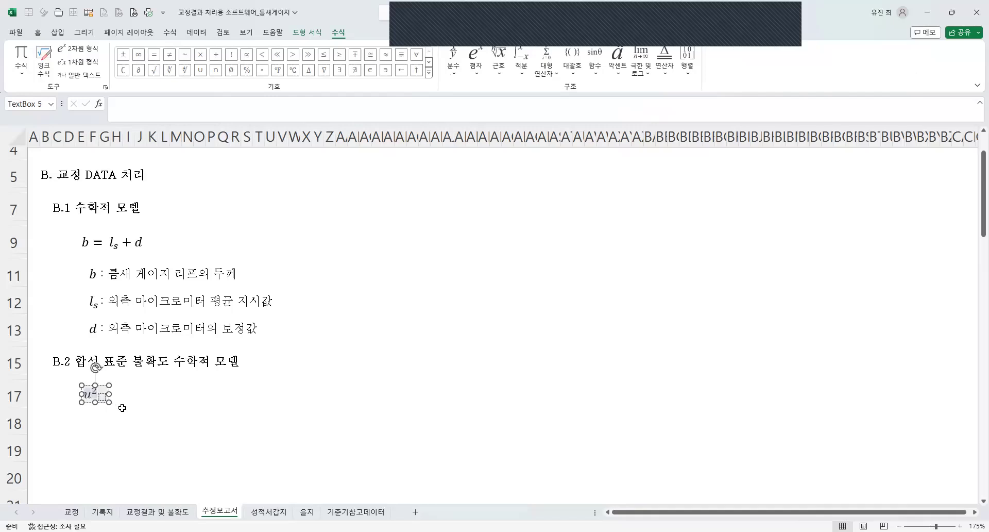
key(Left)
text(()
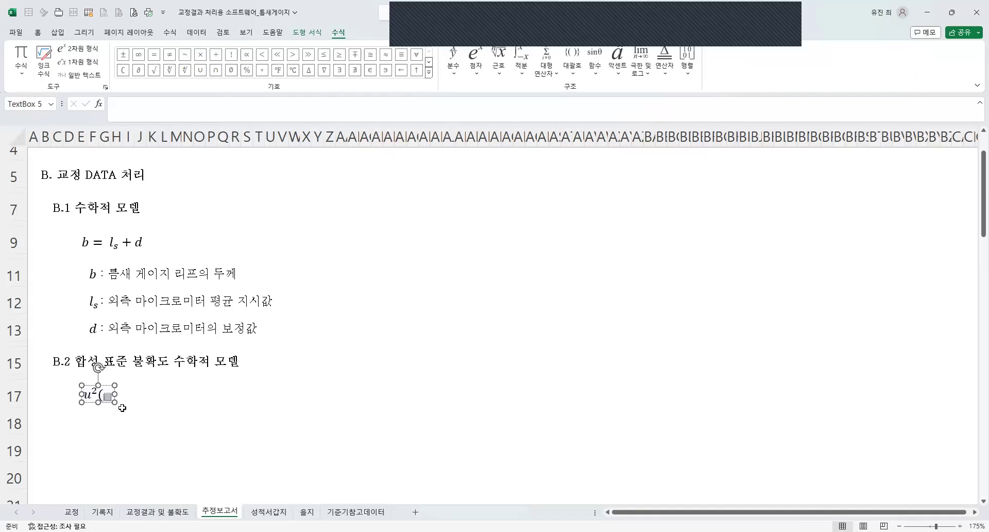
key(BackSpace)
key(Right)
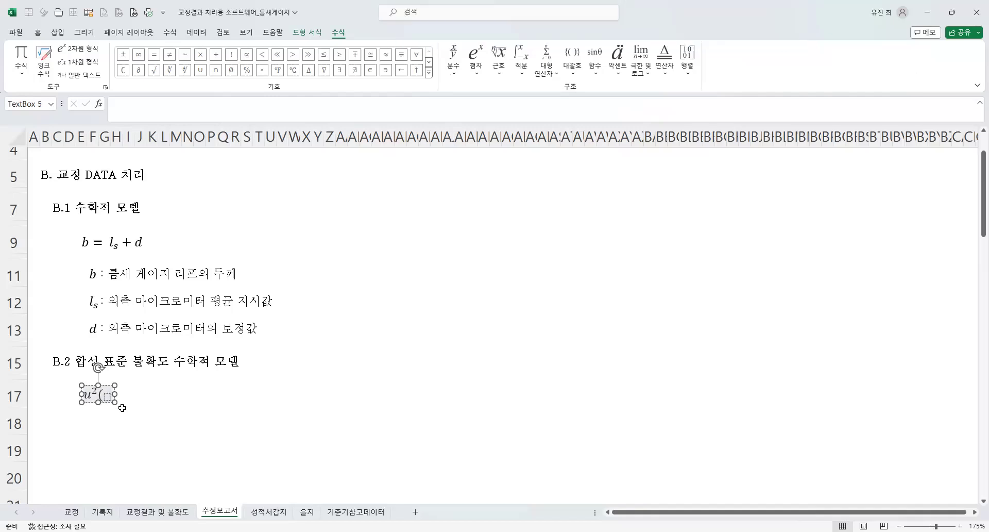
key(BackSpace)
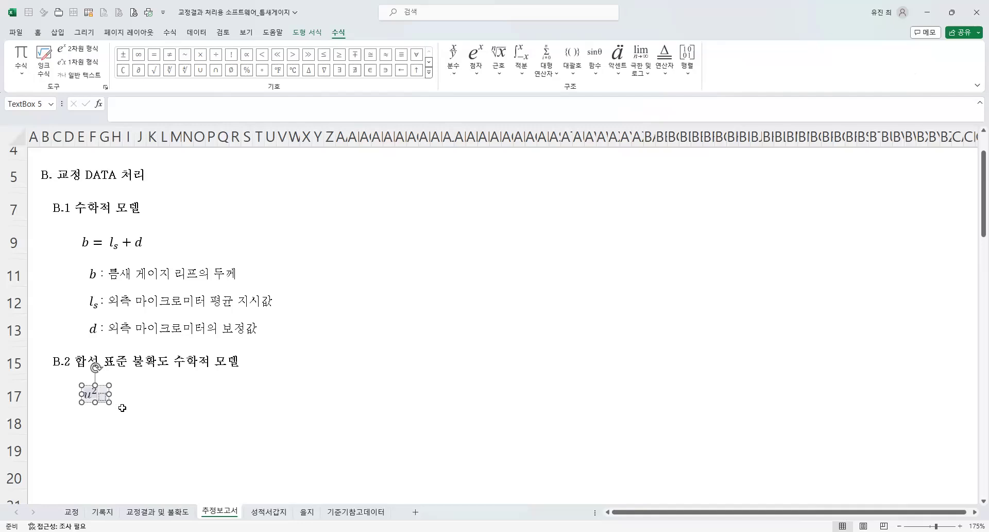
key(BackSpace)
key(BackSpace)
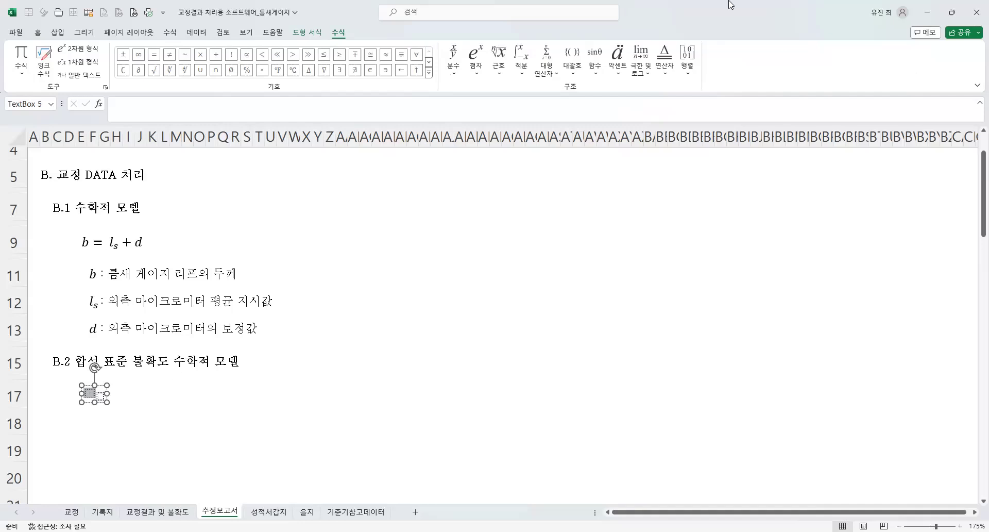
key(BackSpace)
Enter u²(l_s) = in the row 17 equation, using superscript and subscript structures.
click(476, 62)
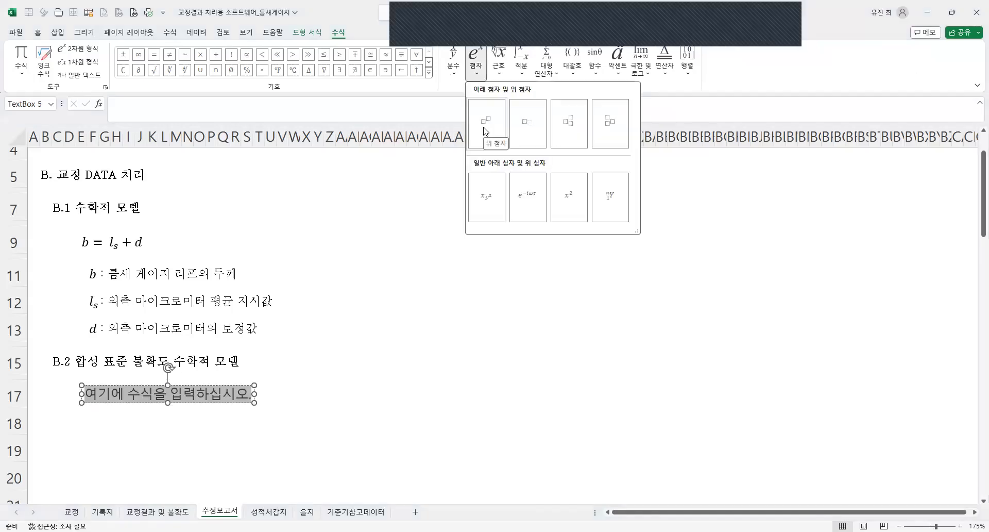
click(82, 403)
text(u)
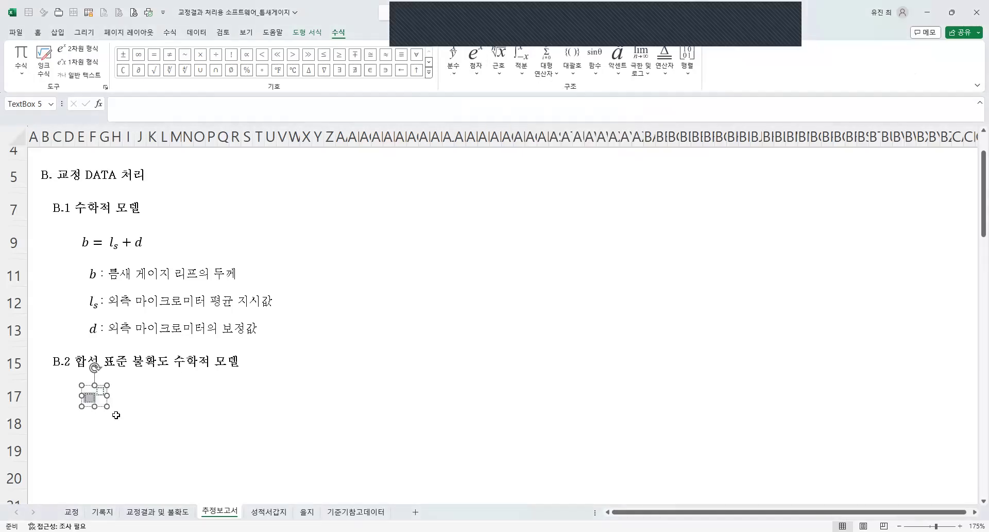
text(2)
key(Right)
text(()
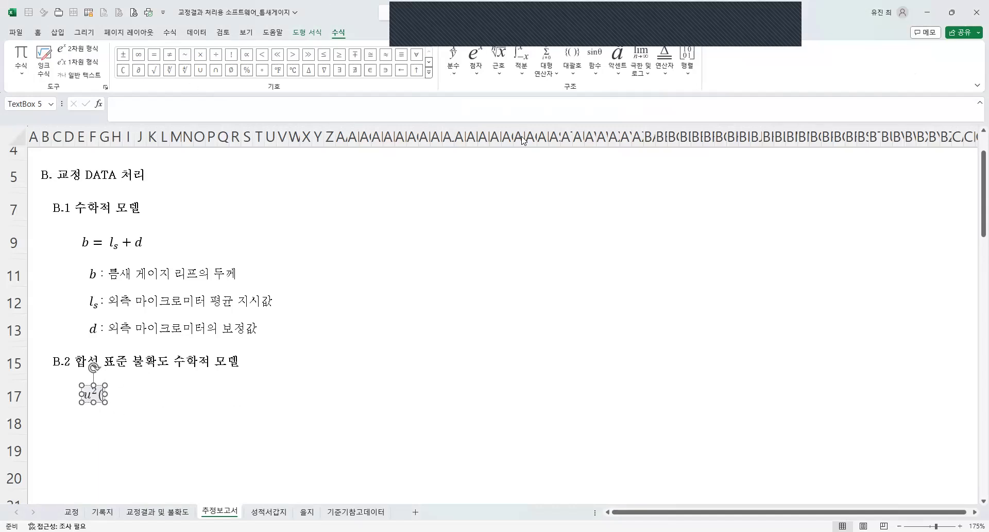
text(l_s )
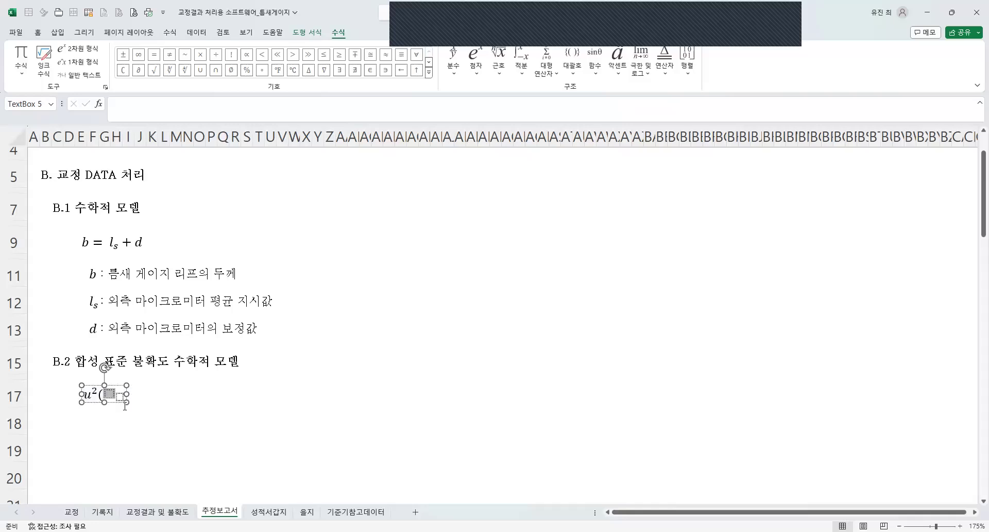
text()=)
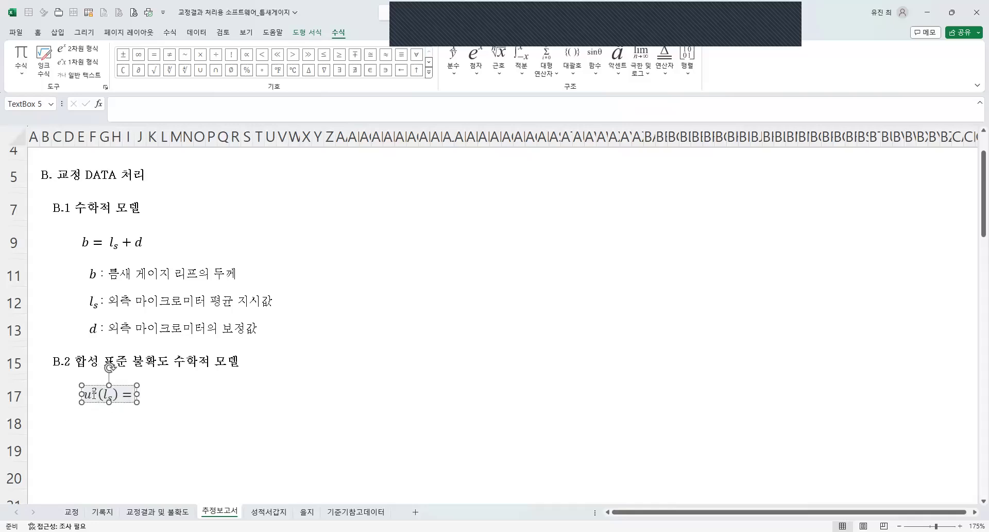
Copy the u²(l_s) term to the right side of the row 17 equation and change the left side's argument to b.
drag(86, 394, 116, 395)
click(132, 393)
text(u²(lₛ))
double_click(158, 395)
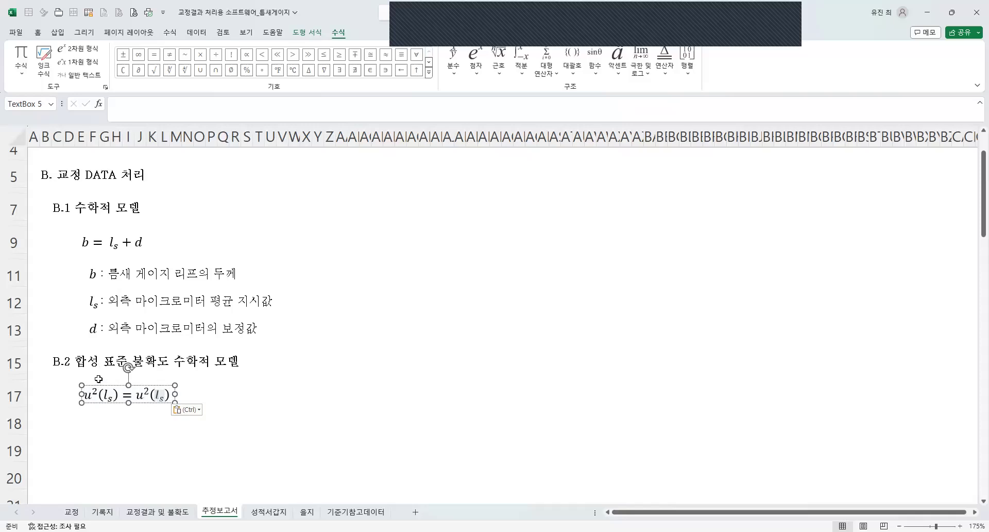
double_click(107, 396)
text(b)
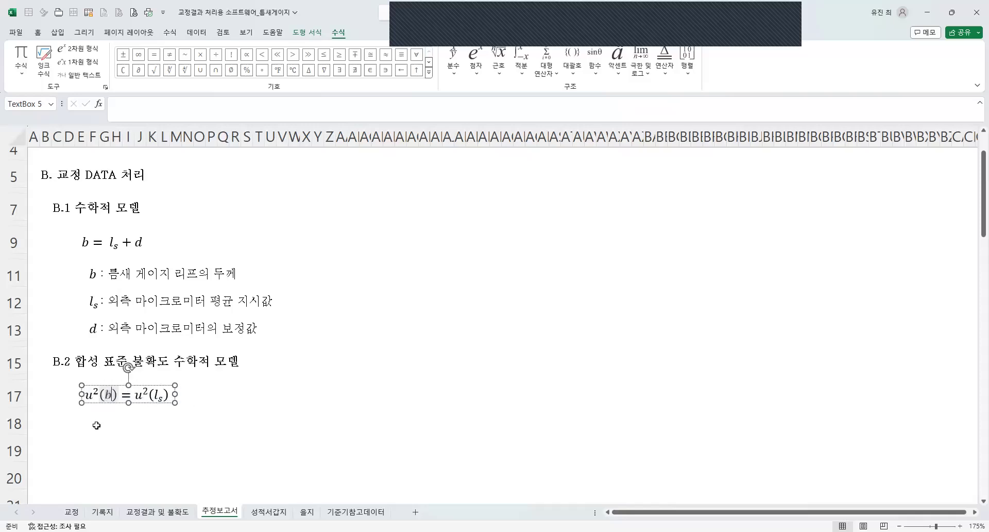
Append + u²(d) to the right side of the row 17 equation by reusing the copied term.
click(157, 397)
double_click(165, 395)
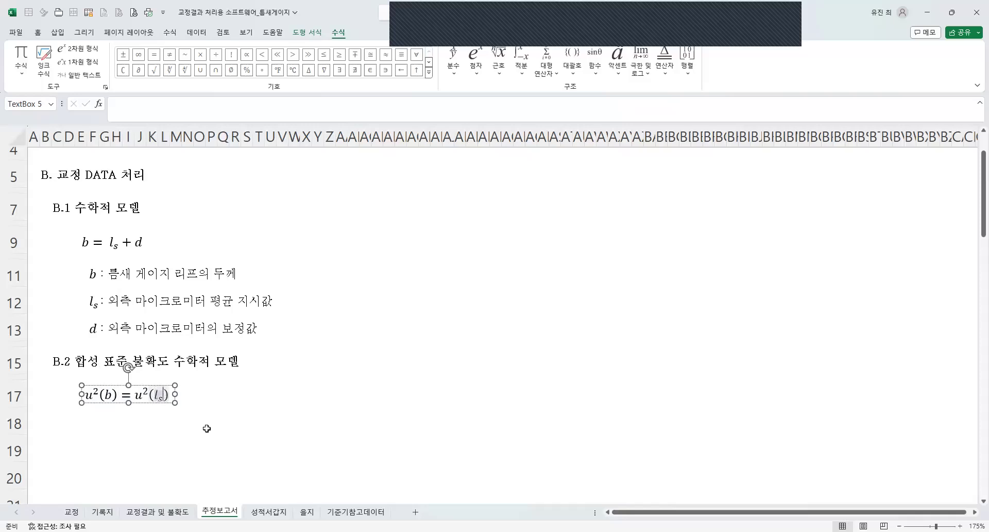
key(Right)
text(+)
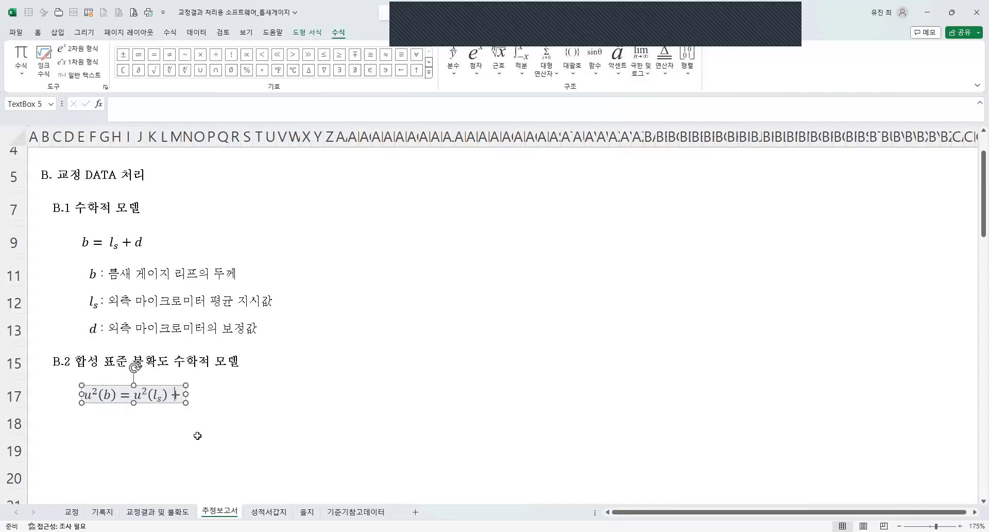
text(u²(lₛ))
key(BackSpace)
key(BackSpace)
key(BackSpace)
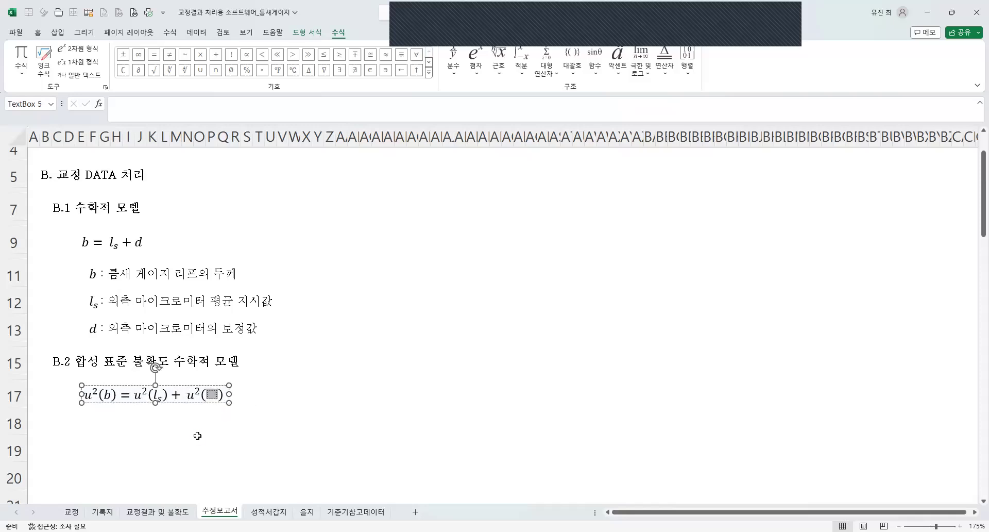
text(b)
key(BackSpace)
text(d)
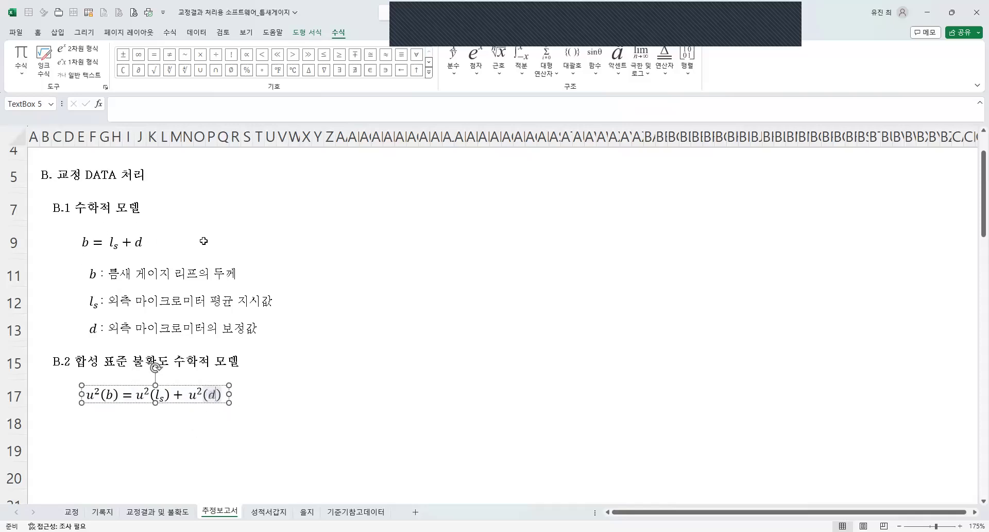
click(329, 443)
scroll(194, 351, down, 2)
scroll(193, 351, up, 2)
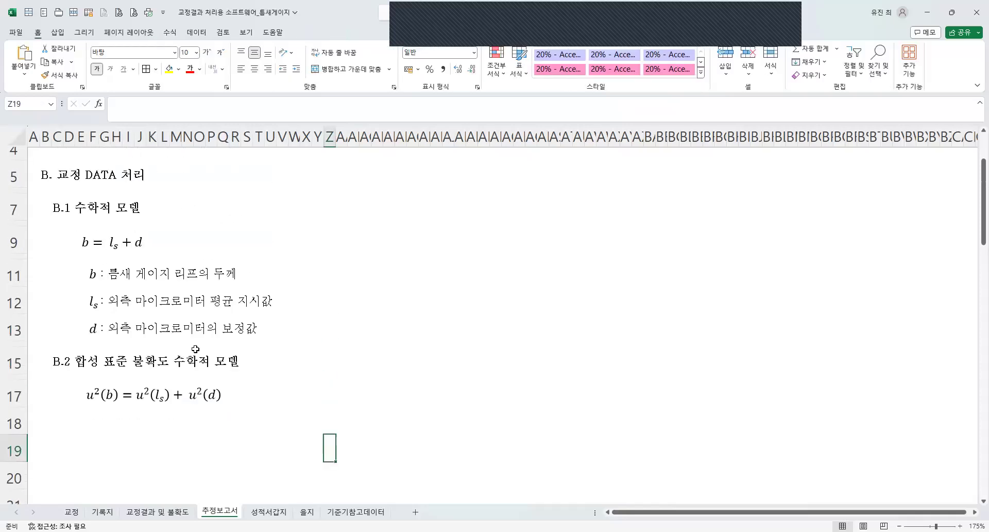
Nudge the row 17 equation box slightly downward within its row.
click(89, 425)
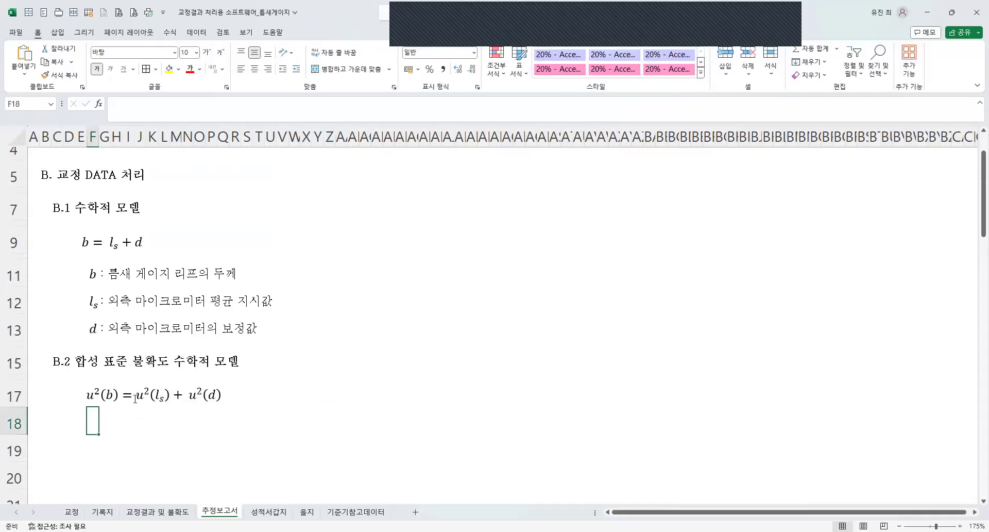
scroll(135, 398, down, 1)
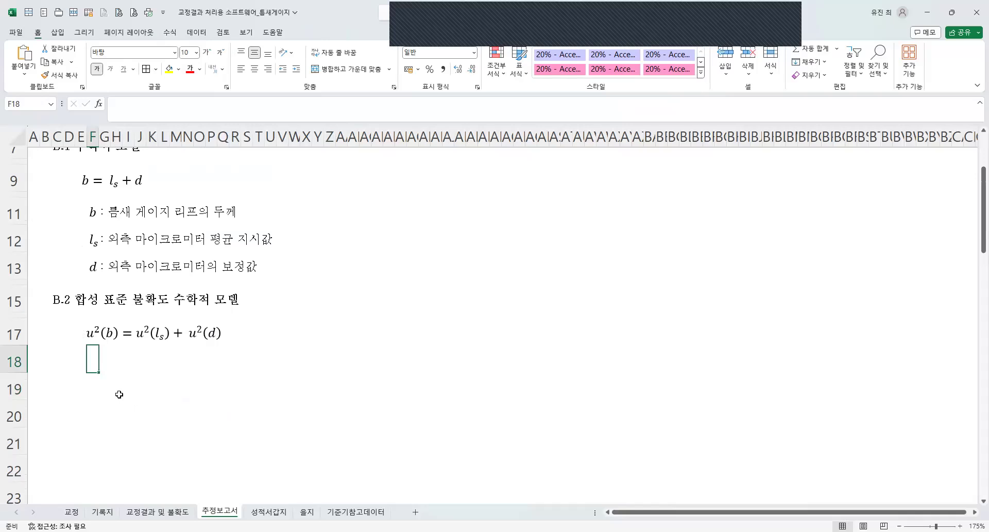
click(187, 339)
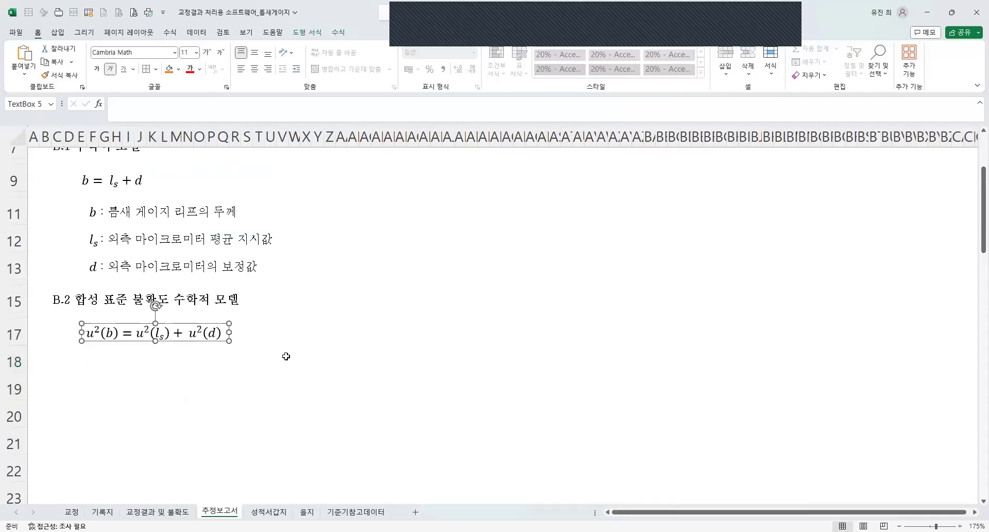
click(139, 336)
key(Escape)
key(Down)
key(Down)
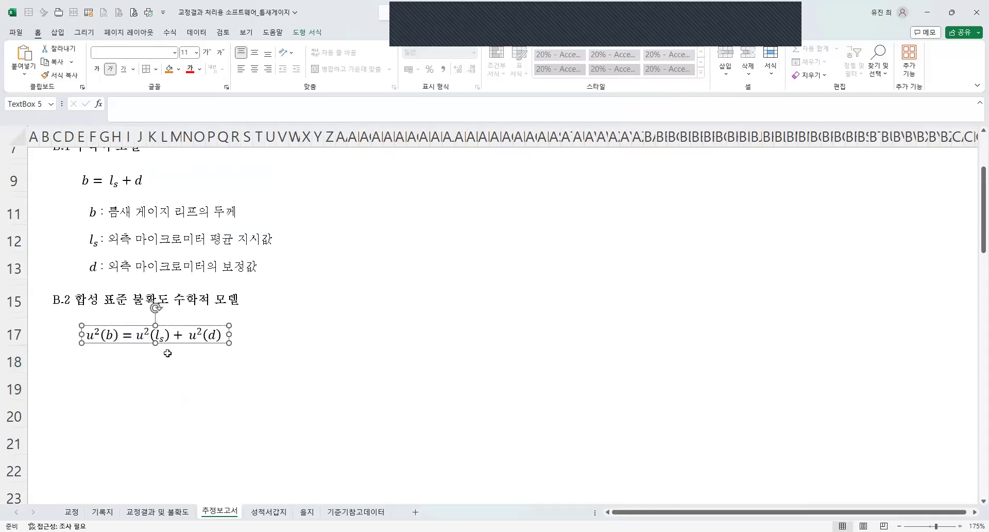
click(259, 337)
click(148, 366)
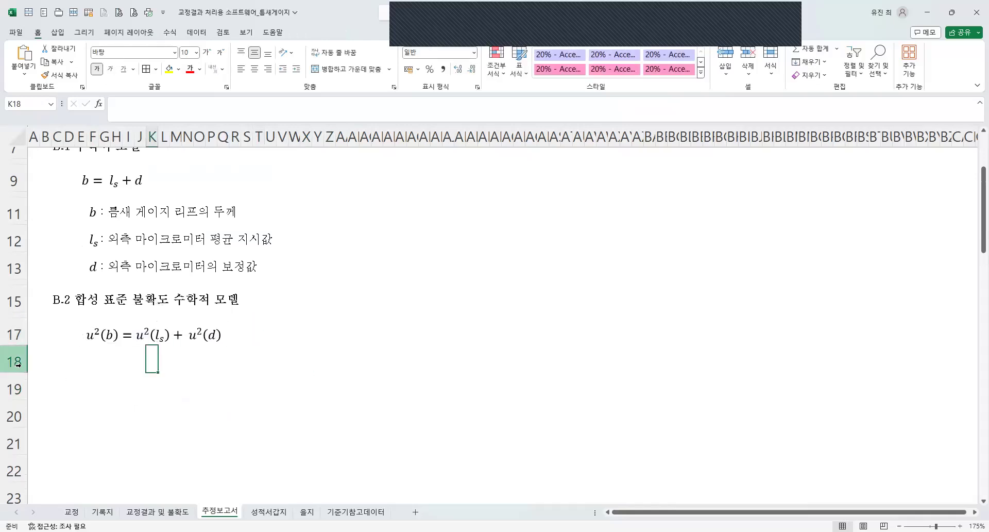
Duplicate the row 17 equation box into row 18, aligned with the left edge of the original.
click(86, 341)
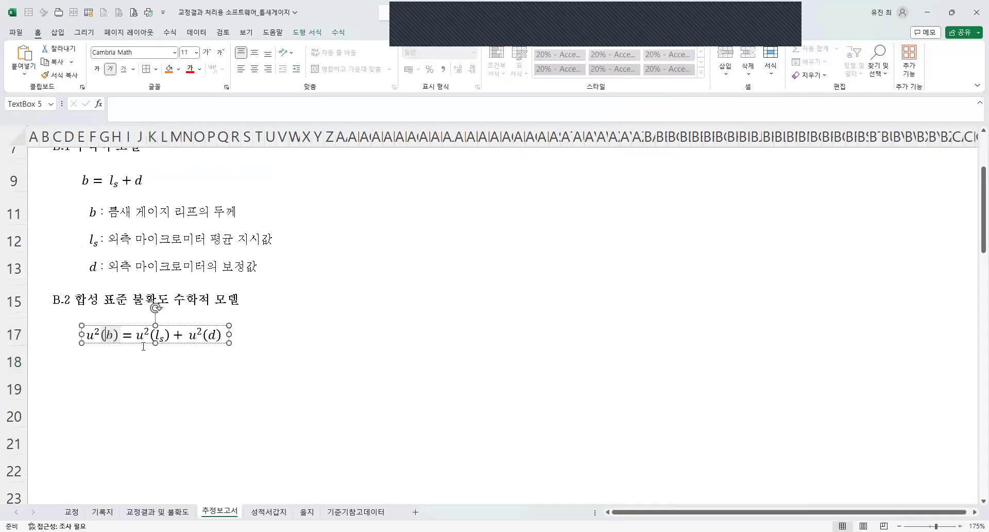
click(90, 364)
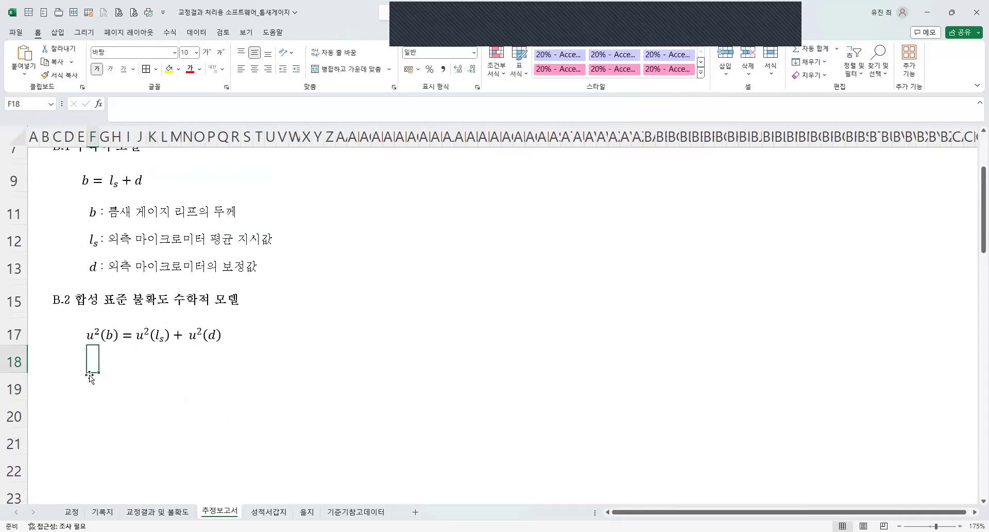
key(ctrl+v)
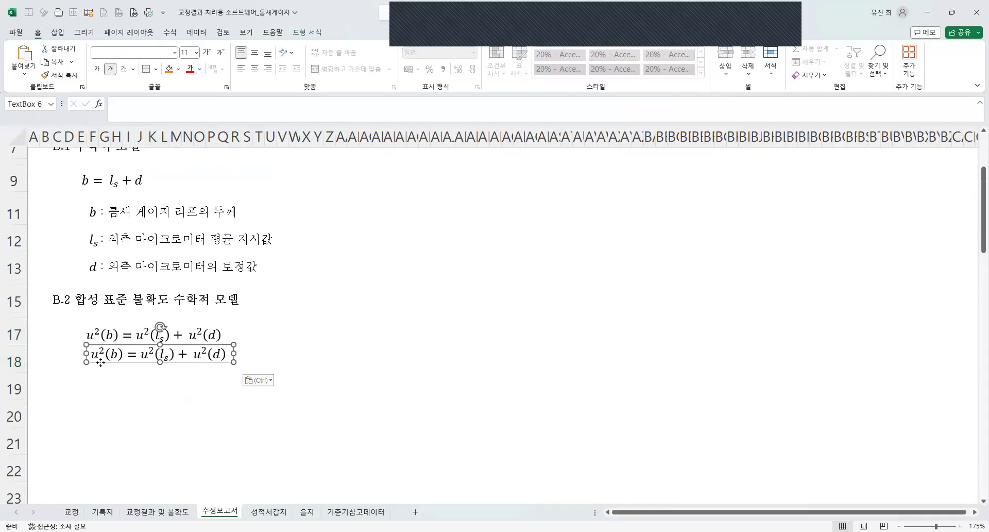
drag(98, 368, 94, 372)
Replace the squared u on the left side of the row 18 equation with plain u, giving u(b).
click(94, 357)
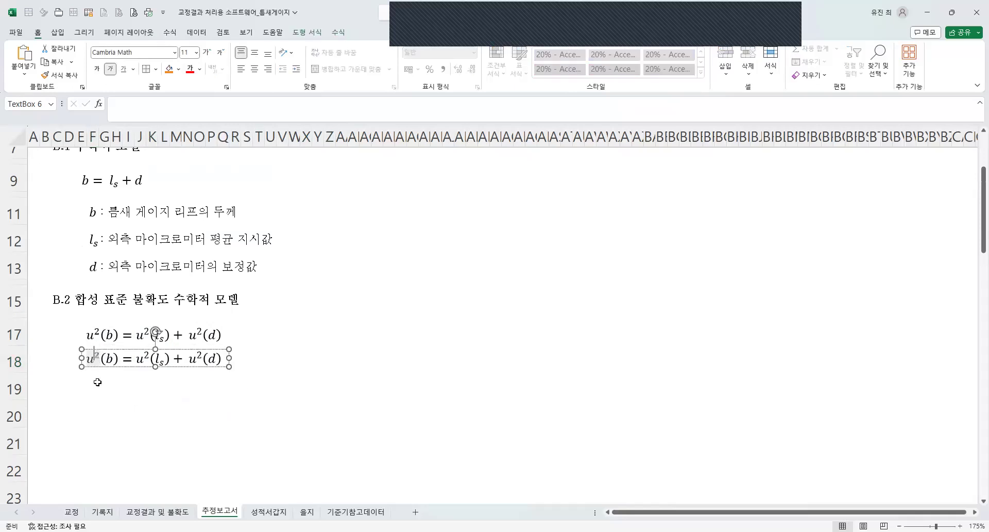
key(BackSpace)
text(u)
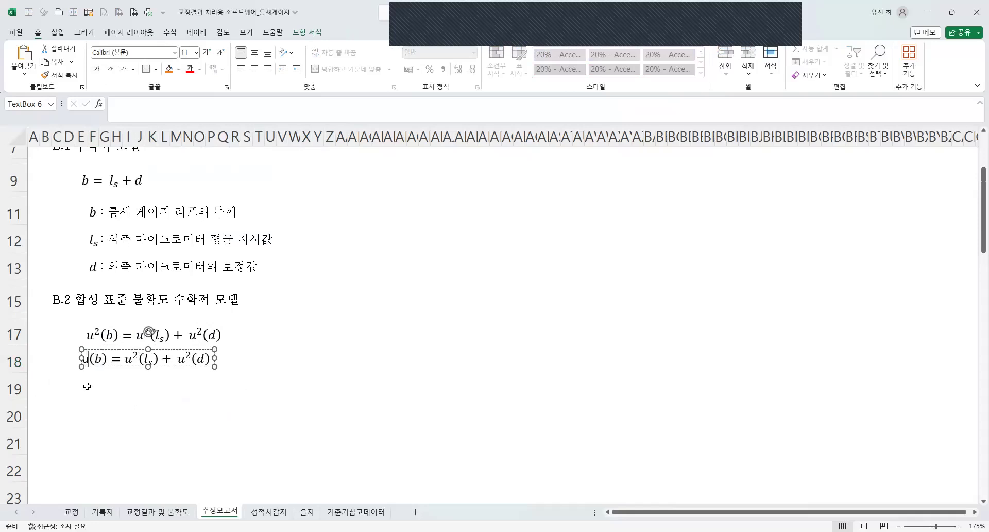
key(BackSpace)
text(u)
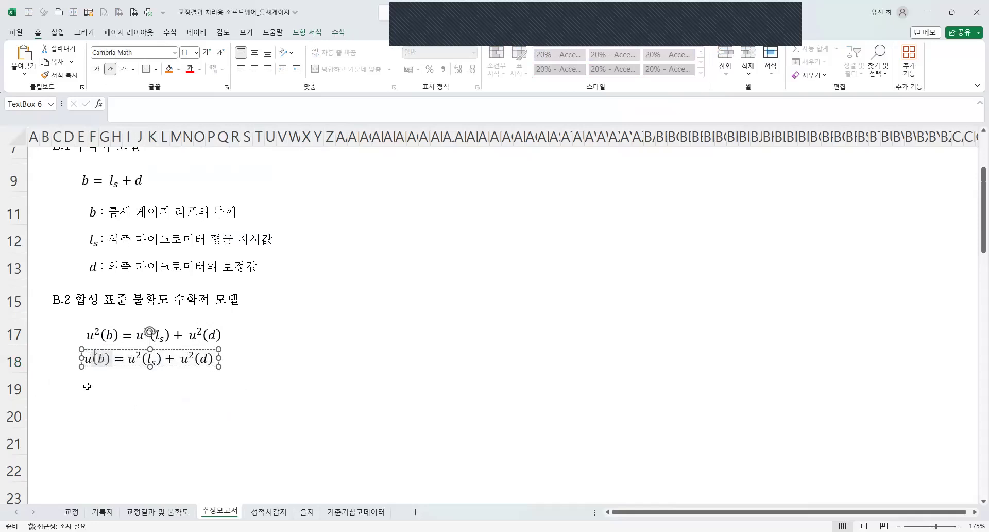
Insert a square root after the equals sign in row 18 and move u²(l_s) + u²(d) under it.
key(Right)
key(Right)
key(Right)
key(Right)
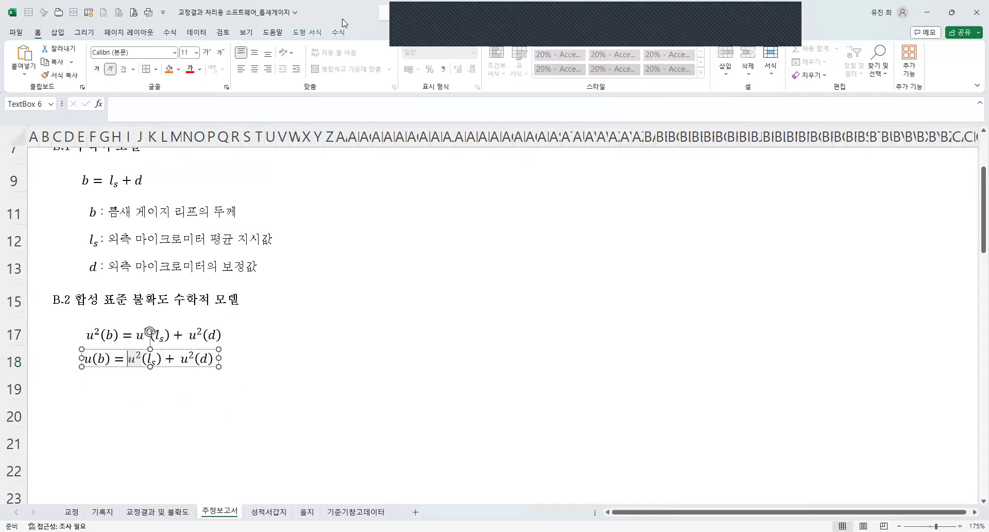
key(Left)
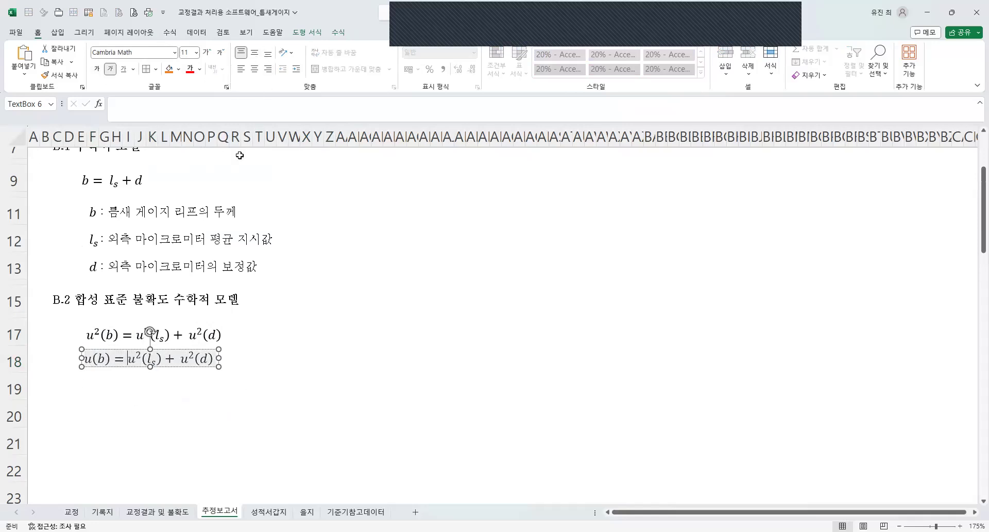
click(339, 33)
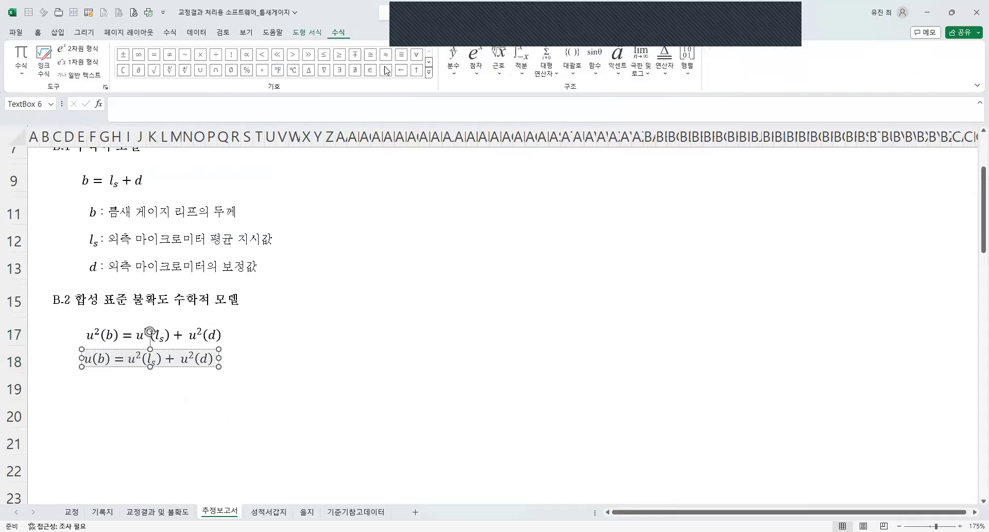
click(497, 64)
click(157, 362)
drag(151, 363, 230, 361)
key(ctrl+x)
click(144, 363)
key(ctrl+v)
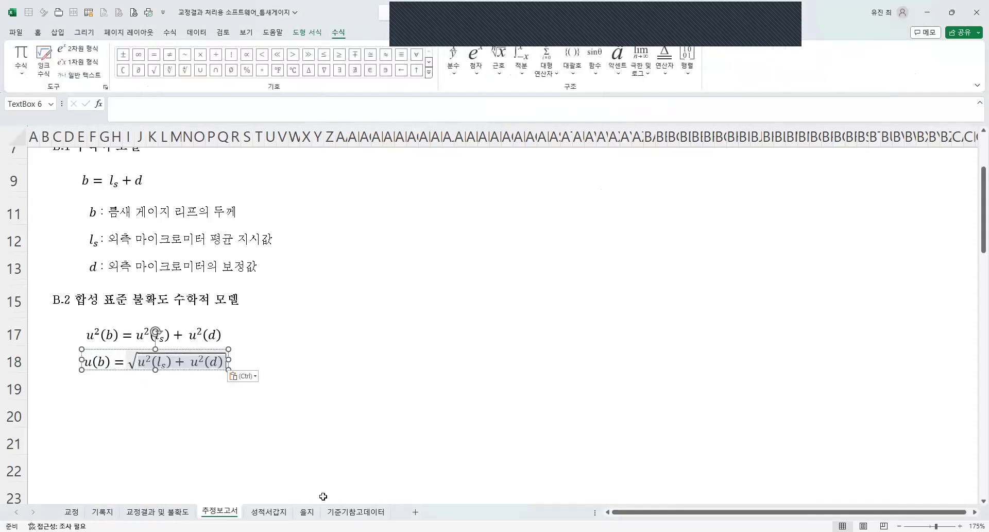
click(234, 439)
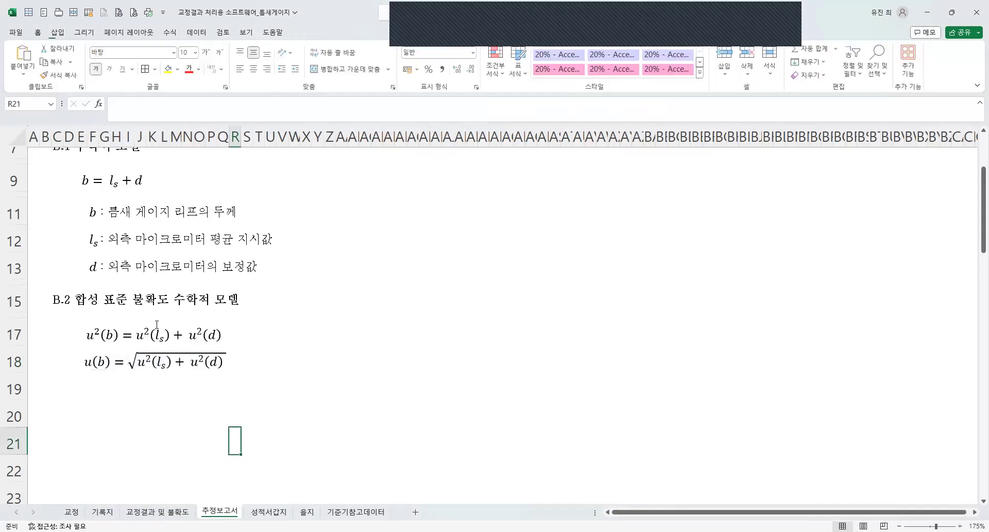
Nudge the row 18 square-root equation box slightly down and right, closer to the row 17 equation's left edge.
click(127, 368)
drag(127, 371, 122, 372)
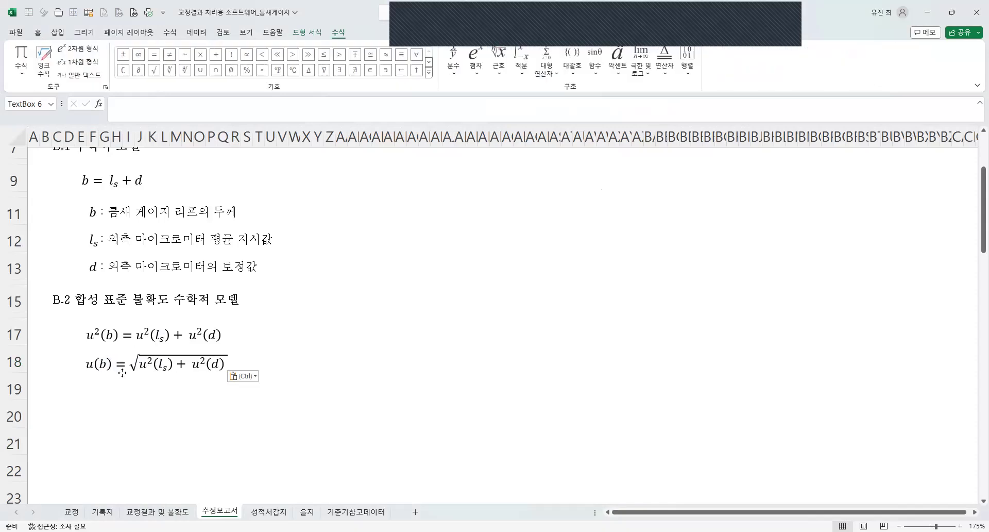
click(268, 412)
scroll(158, 335, down, 1)
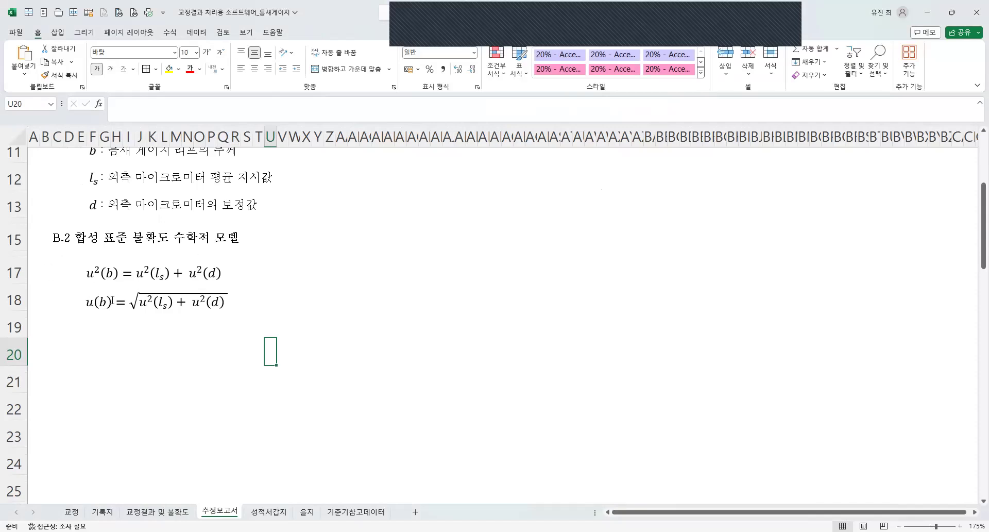
scroll(111, 300, up, 3)
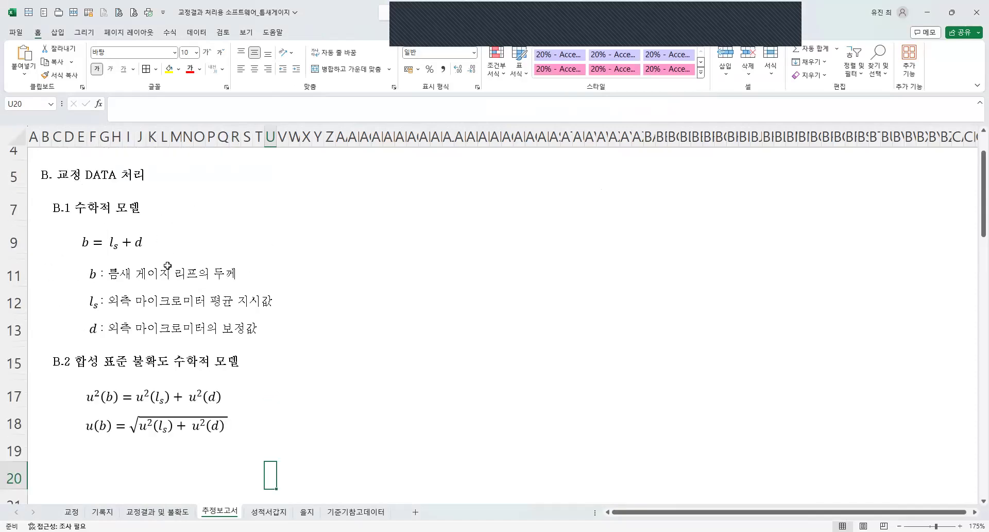
click(94, 428)
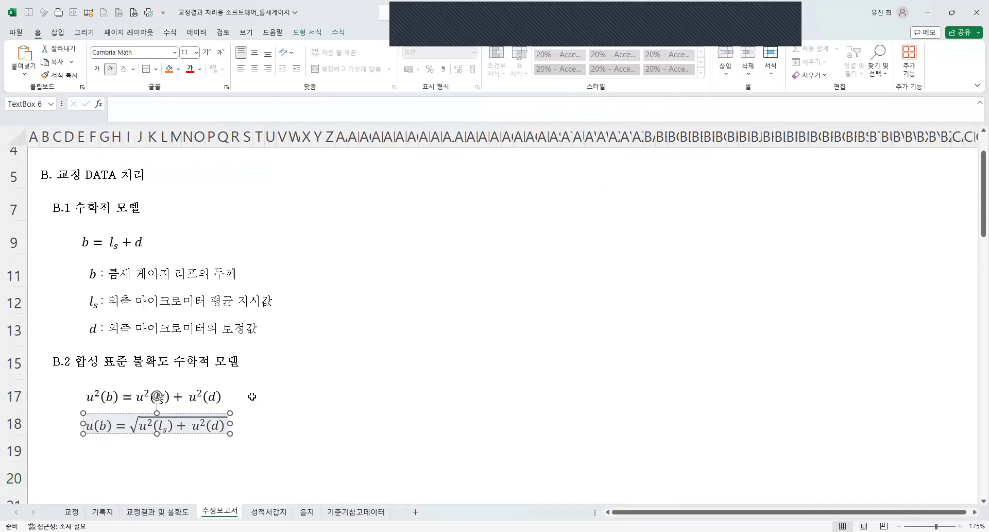
click(323, 456)
scroll(251, 352, down, 1)
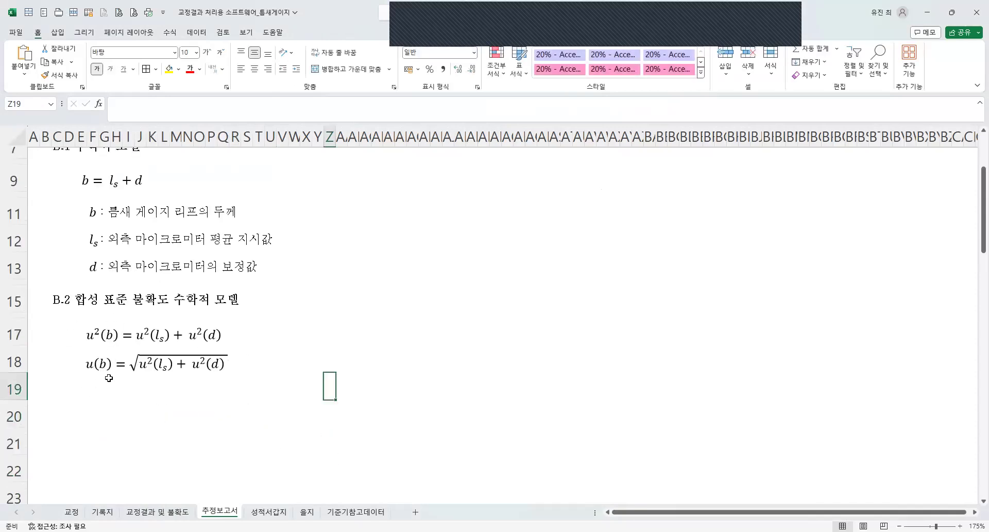
click(259, 416)
scroll(247, 407, down, 1)
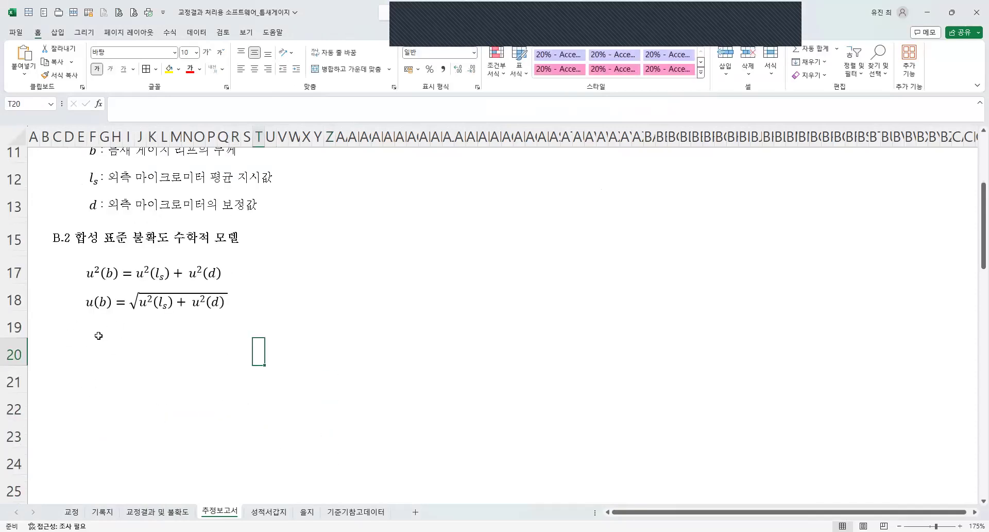
click(138, 341)
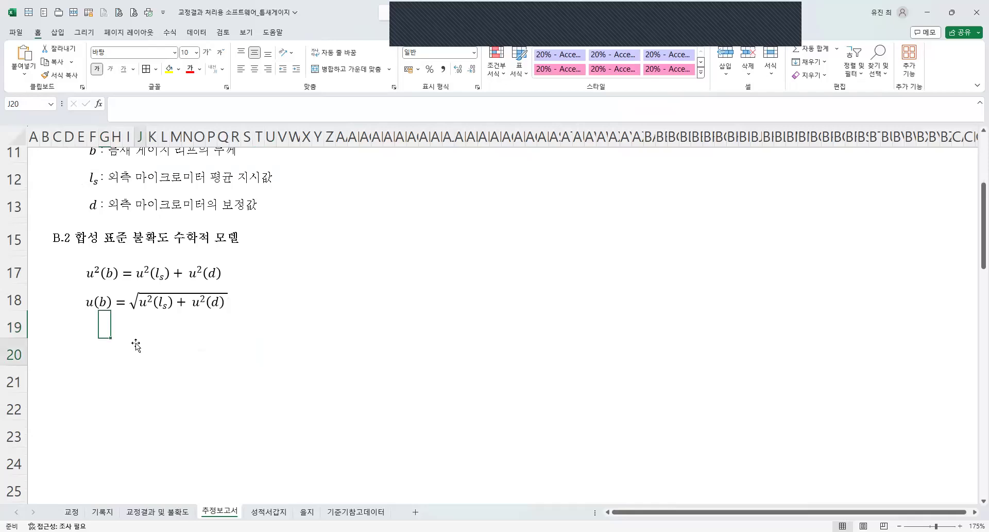
Shift the row 18 equation box slightly right so its equals sign lines up with the one in row 17.
click(160, 296)
key(Escape)
key(Right)
key(Right)
key(Right)
key(Right)
key(Right)
key(Right)
key(Right)
key(Right)
key(Right)
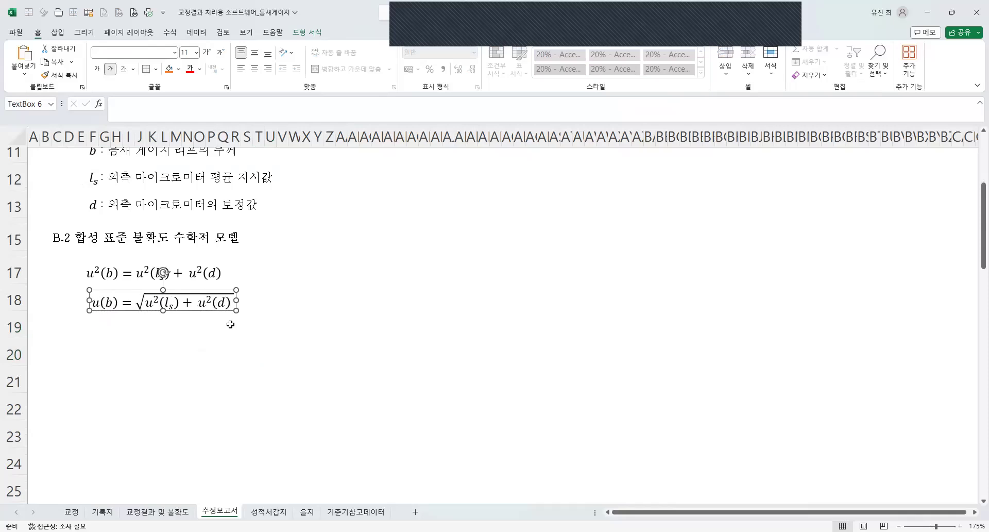
click(171, 361)
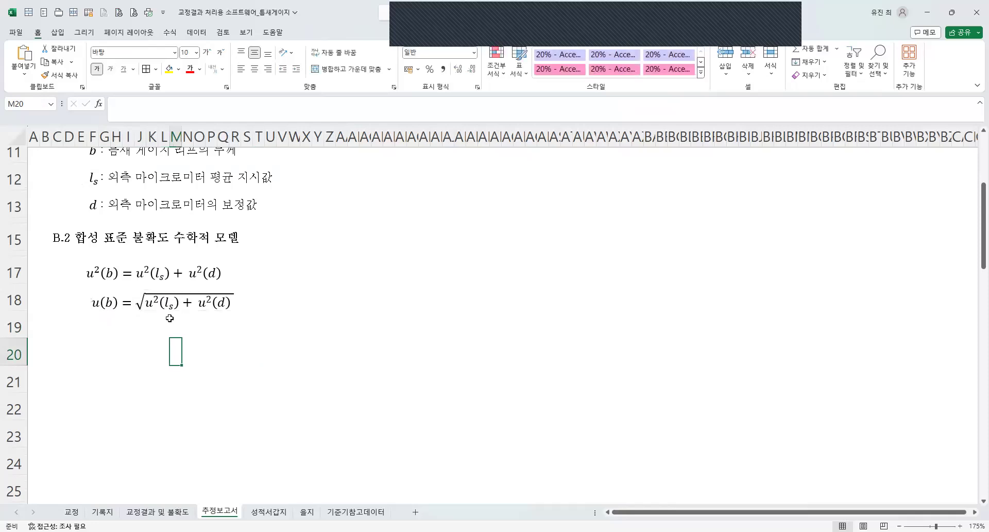
Delete the surplus blank rows below the row 18 equation, leaving row 19 empty above the sentence "각 항의 감도계수는 다음과 같이 계산한다.".
click(124, 351)
drag(93, 351, 271, 346)
click(127, 329)
scroll(92, 356, up, 1)
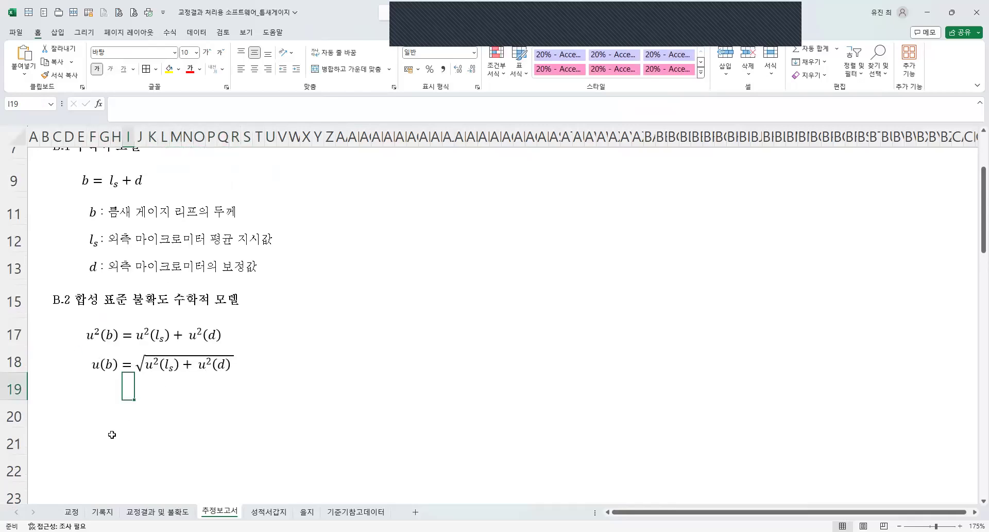
click(14, 390)
drag(13, 390, 132, 425)
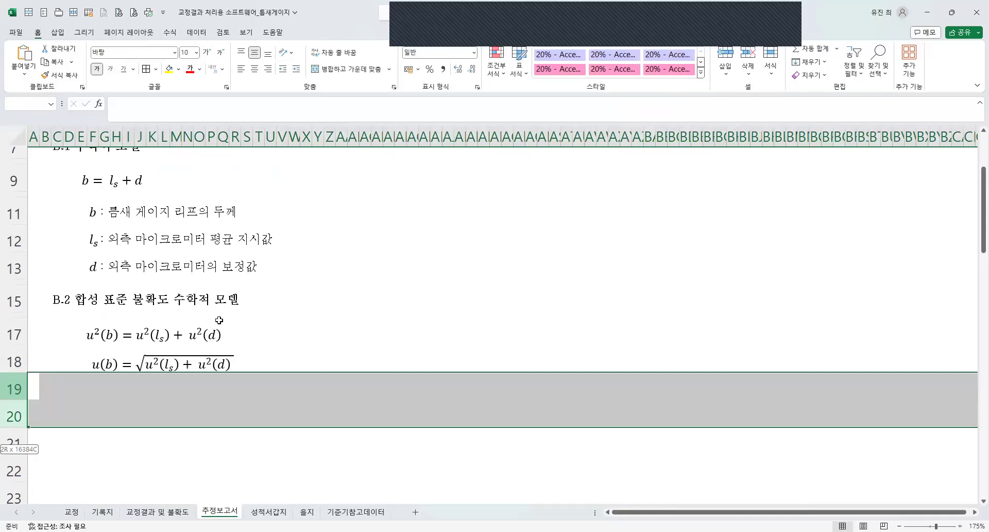
click(11, 340)
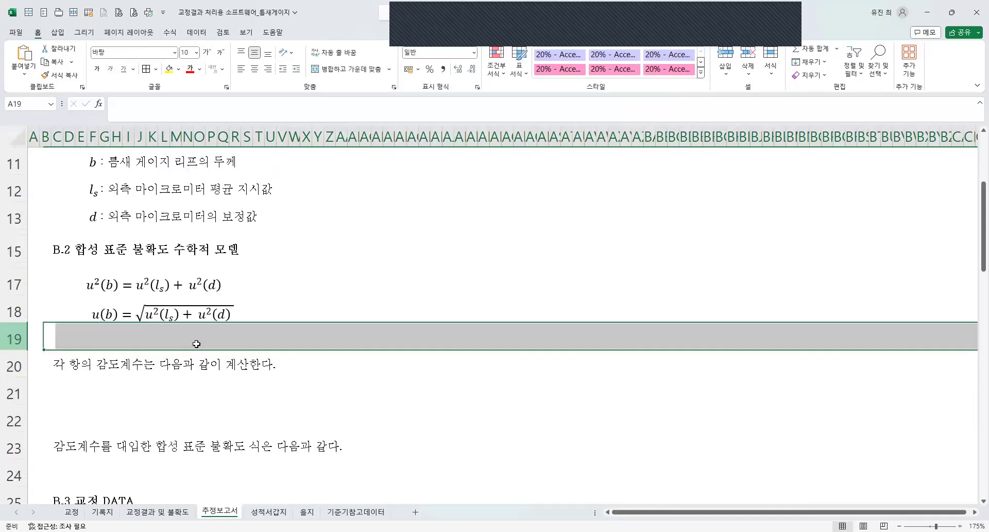
Nudge the row 18 equation box down to widen the gap below row 17, keeping the equals signs aligned.
click(191, 327)
key(Down)
key(Down)
key(Down)
key(Down)
key(Down)
key(Down)
key(Down)
key(Down)
key(Down)
key(Left)
key(Left)
key(Left)
key(Left)
key(Right)
key(Right)
key(Right)
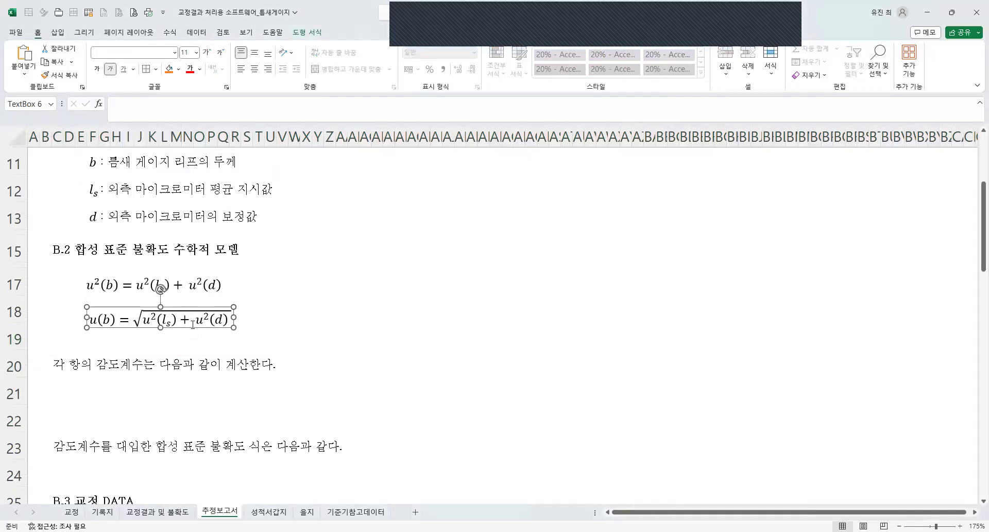
key(Down)
key(Down)
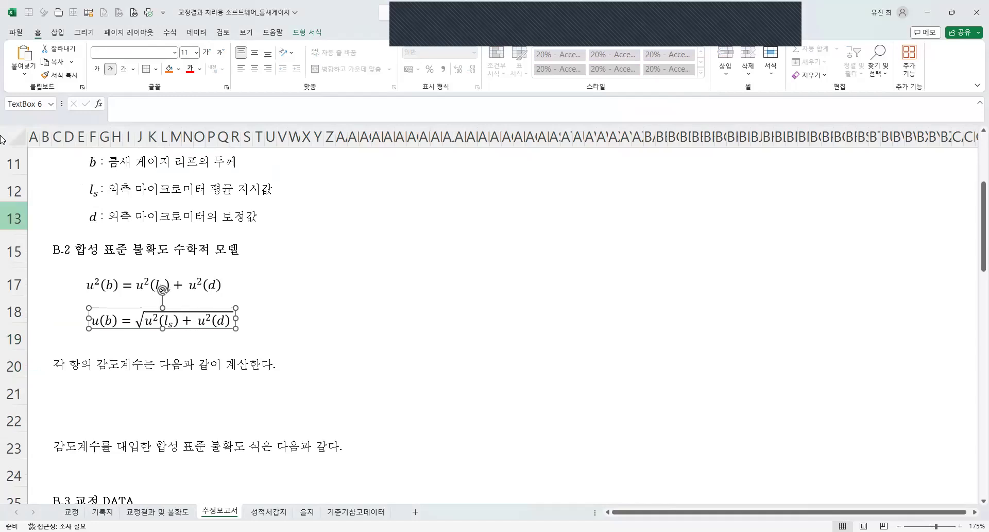
click(108, 394)
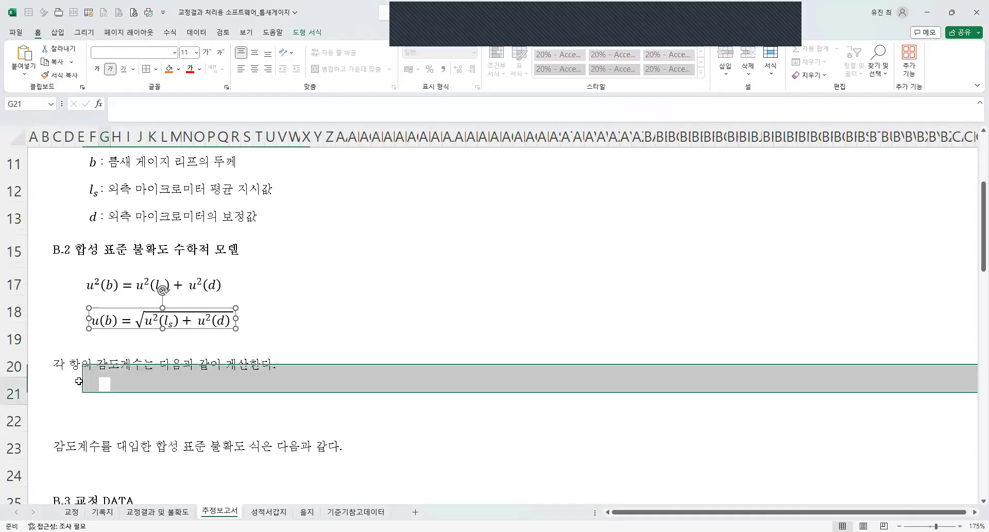
Insert four blank rows at row 21, below the sensitivity coefficient sentence.
right_click(15, 393)
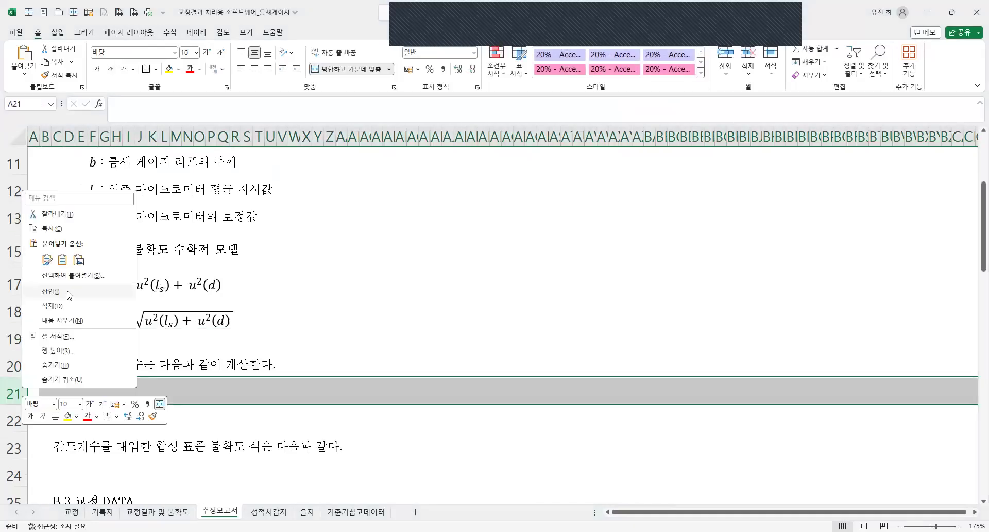
click(69, 292)
scroll(78, 247, up, 2)
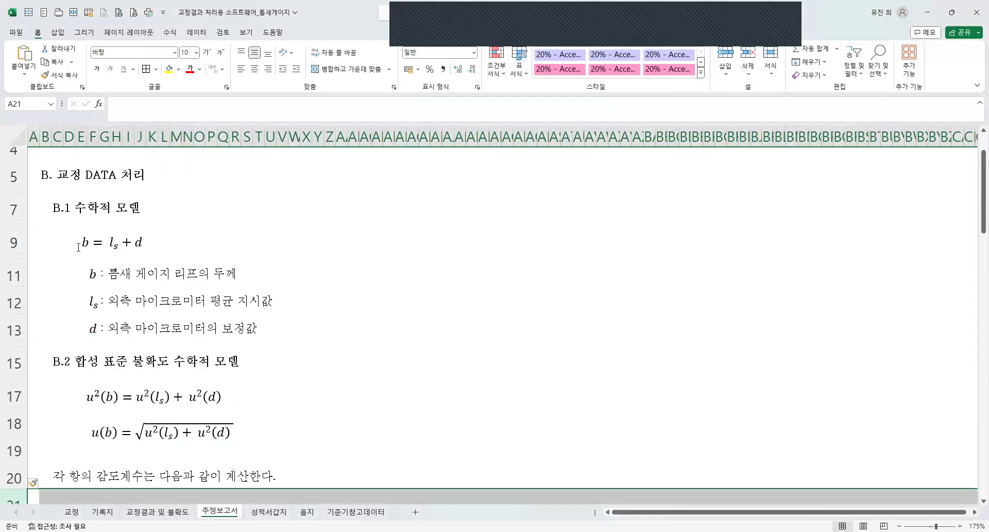
scroll(93, 319, down, 3)
click(93, 320)
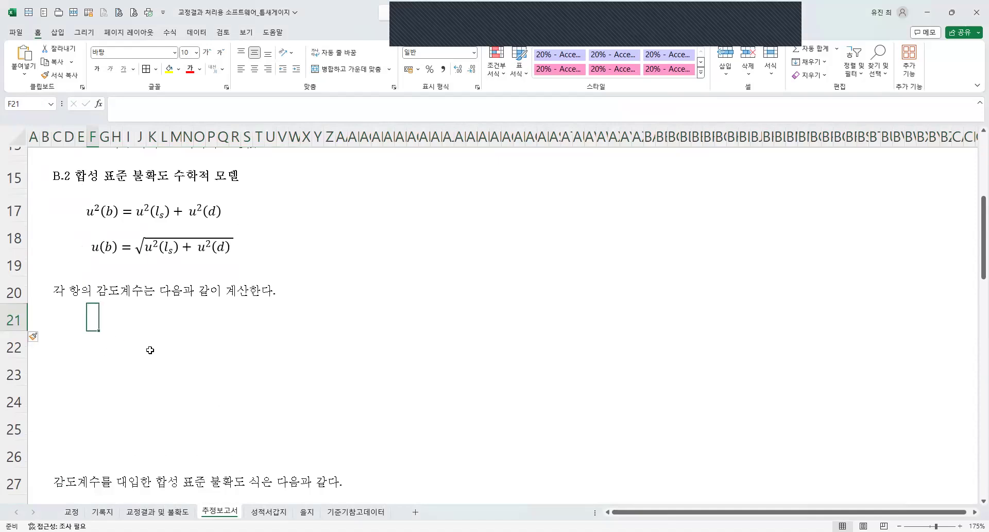
drag(104, 319, 129, 321)
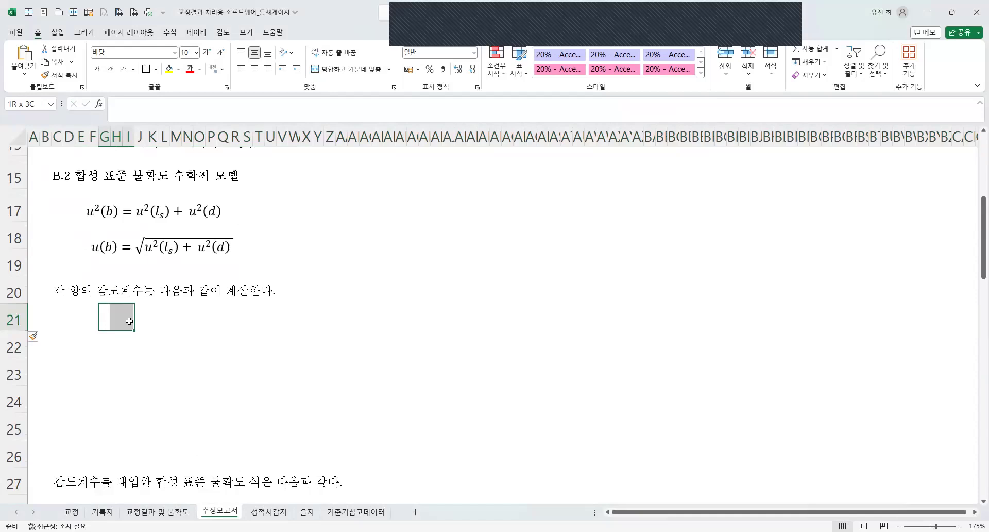
shift+click(129, 341)
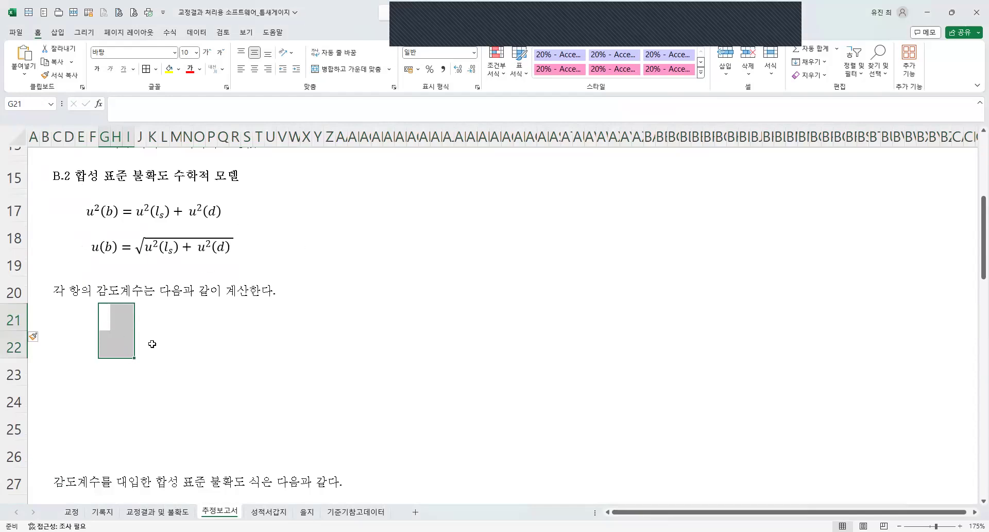
mouse_move(105, 323)
mouse_down()
mouse_move(140, 315)
mouse_move(118, 321)
mouse_up()
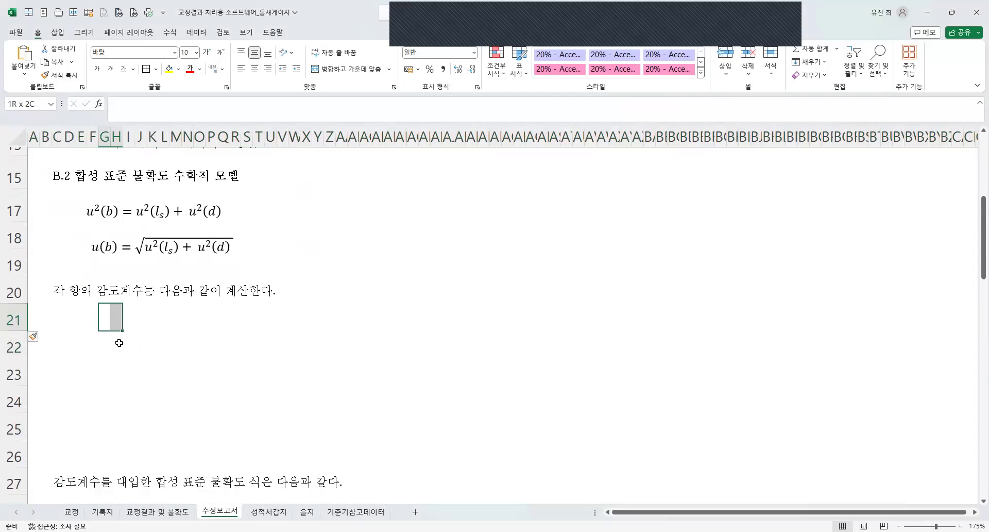
drag(119, 344, 119, 344)
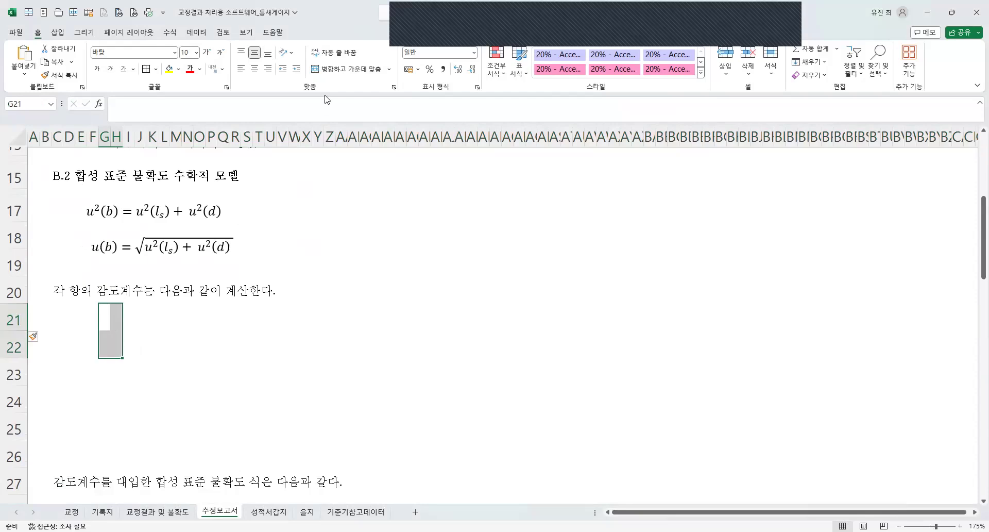
click(179, 355)
Insert a new equation box for the sensitivity coefficients and enter cl_s =, with s as the subscript of l.
click(102, 320)
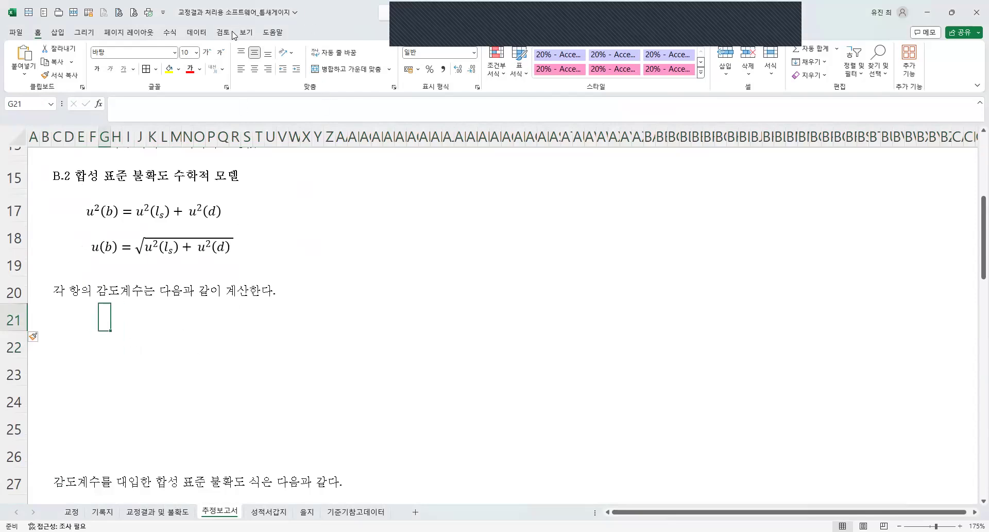
click(172, 34)
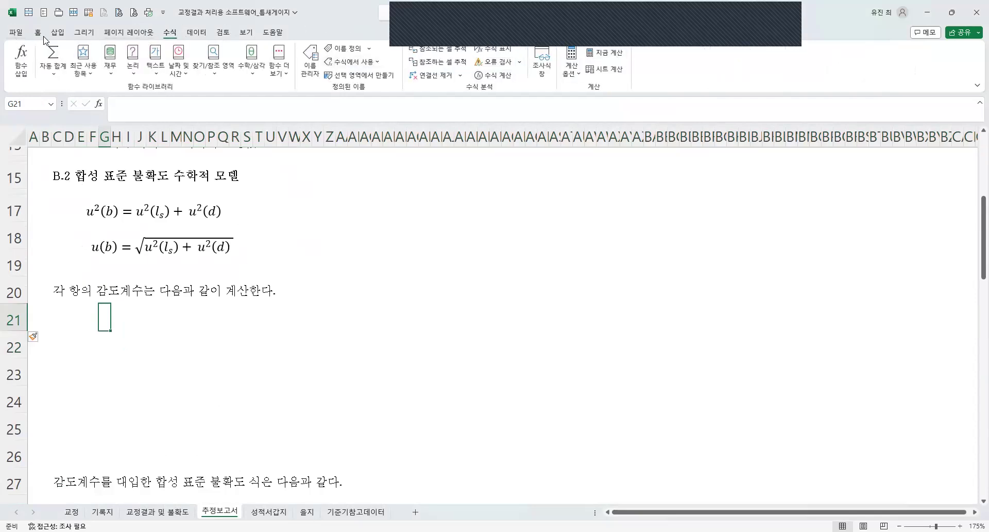
click(60, 35)
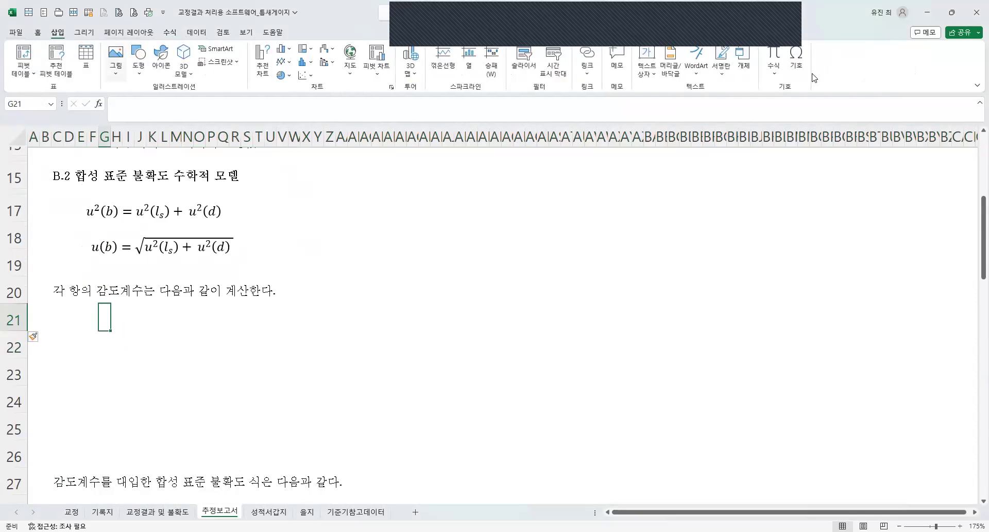
click(775, 55)
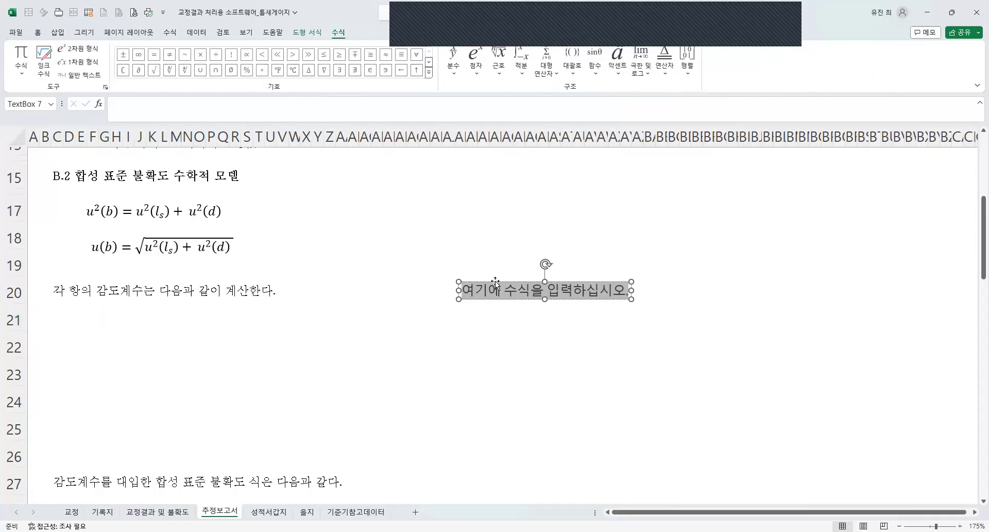
key(BackSpace)
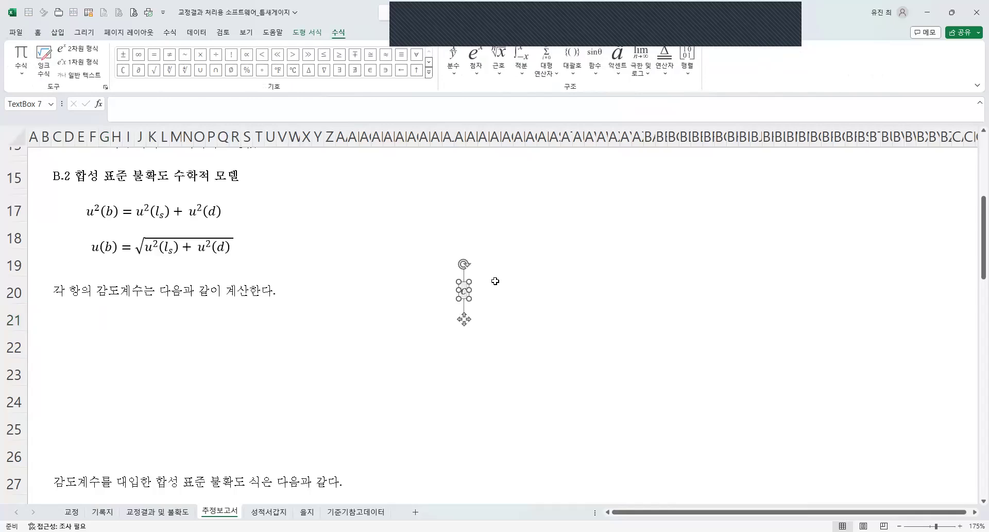
click(531, 129)
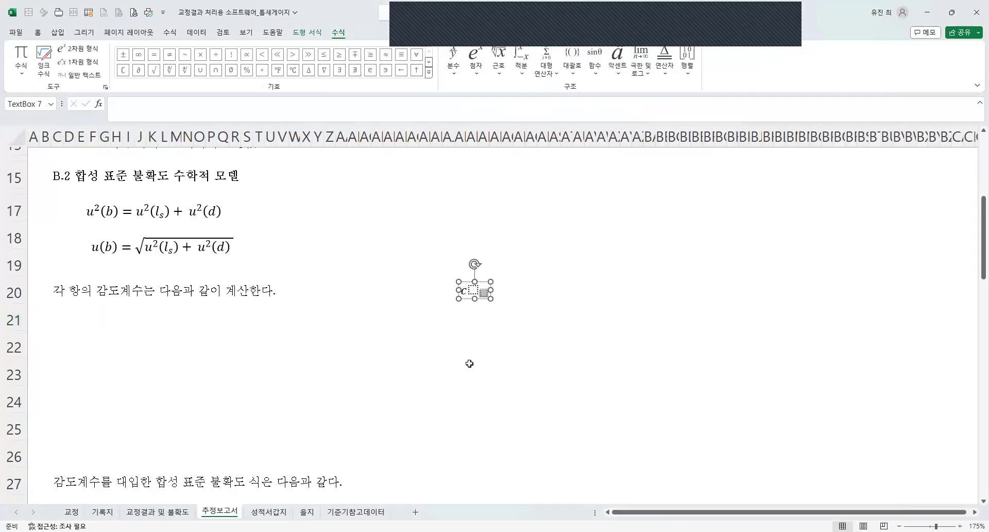
text(l)
key(Right)
text(s)
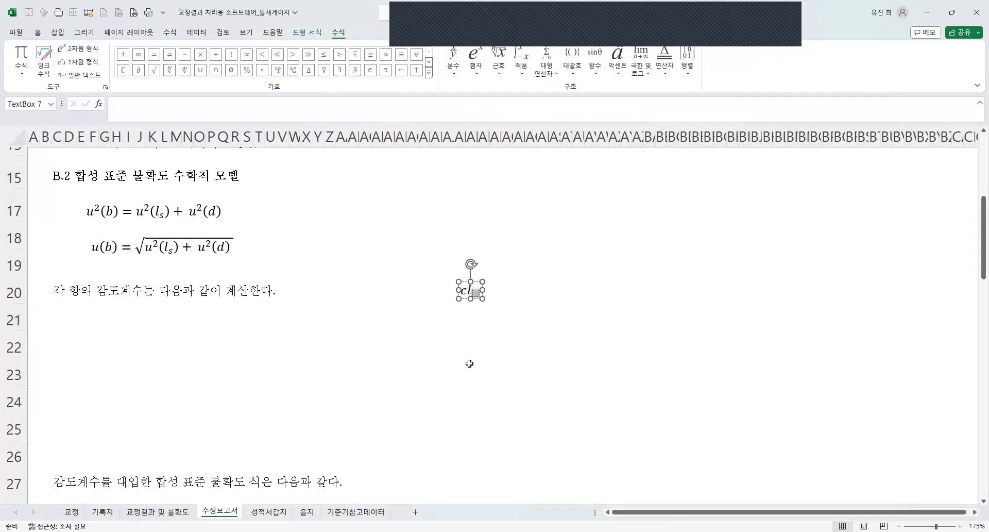
key(Right)
text(=)
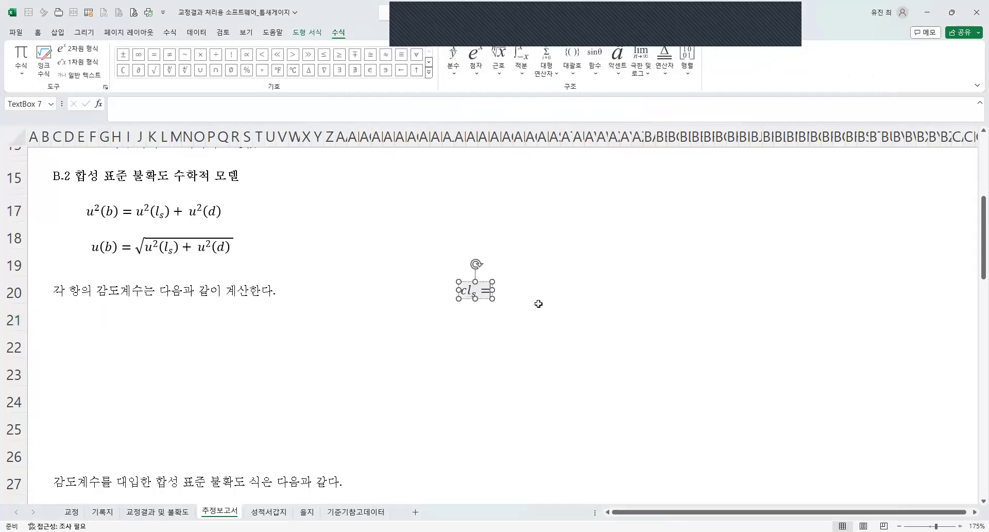
Add a stacked fraction after the equals sign with ∂b as numerator and ∂l_s as denominator.
click(457, 62)
click(464, 133)
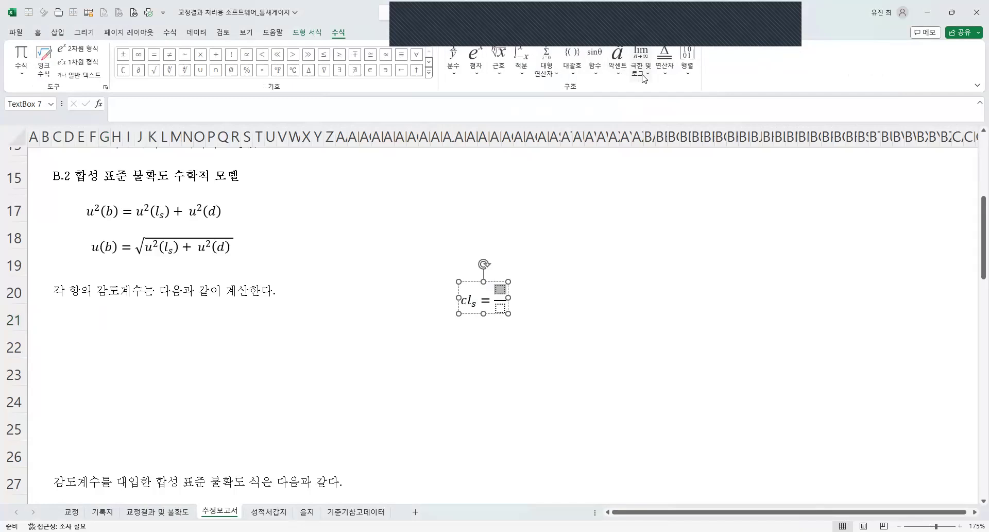
click(429, 78)
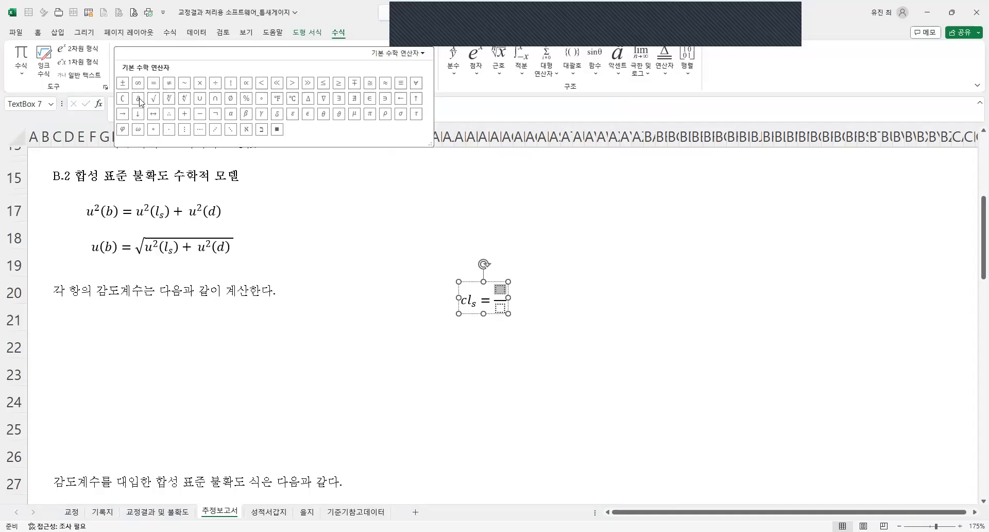
click(488, 297)
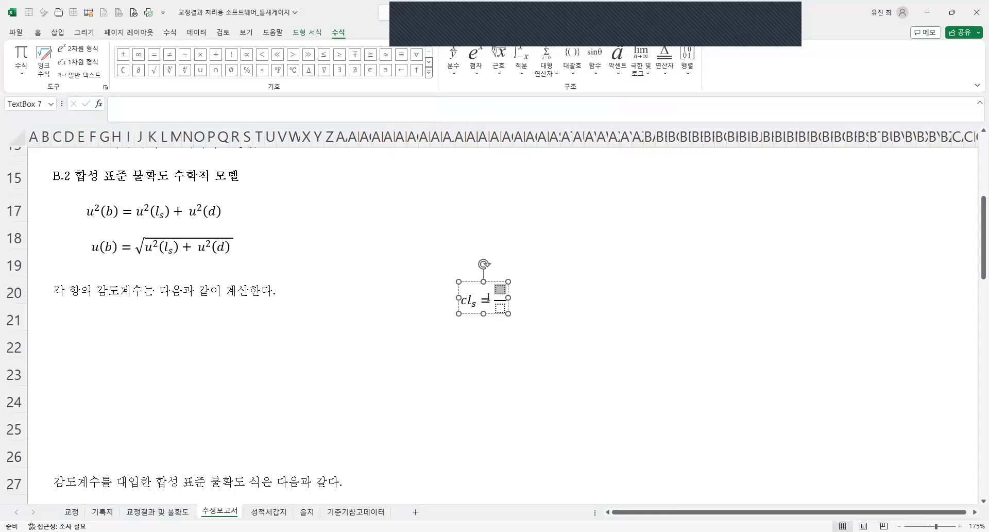
text(b)
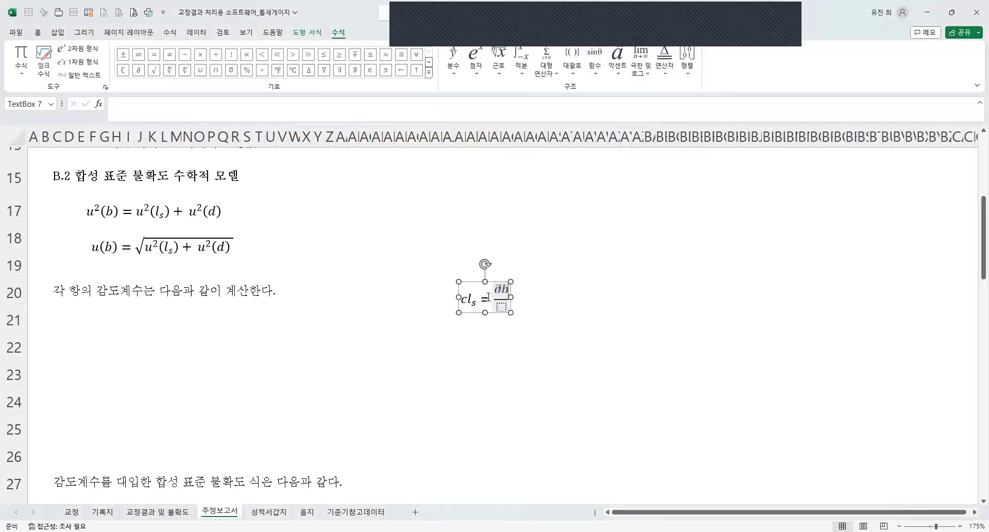
key(Down)
text(∂)
text(l_s )
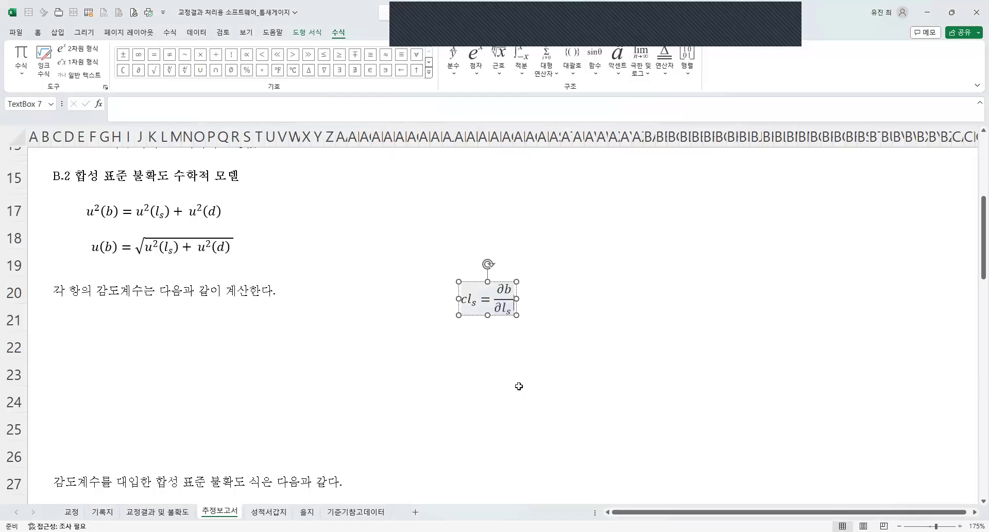
text(=)
Add an equals sign after the ∂b/∂l_s fraction and move the equation box to rows 21–22 beneath the sensitivity coefficient sentence.
click(492, 452)
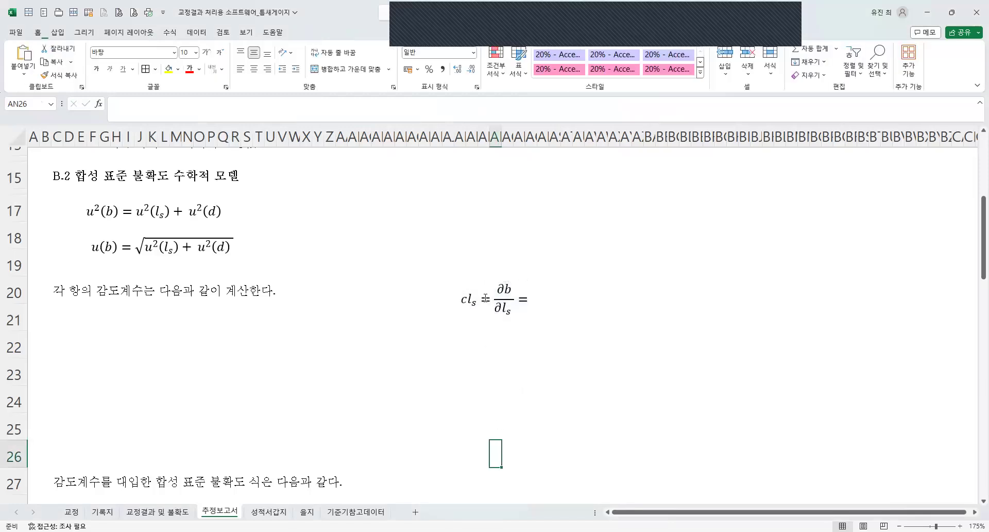
drag(485, 298, 179, 350)
click(195, 371)
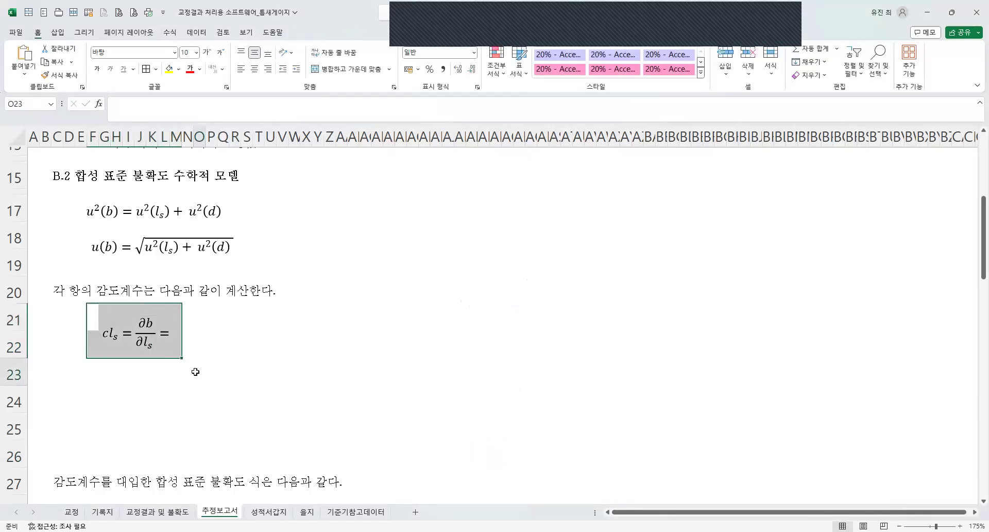
Merge cells M21:N22 beside the cl_s equation and enter 1 there, centred.
click(177, 333)
drag(179, 318, 184, 362)
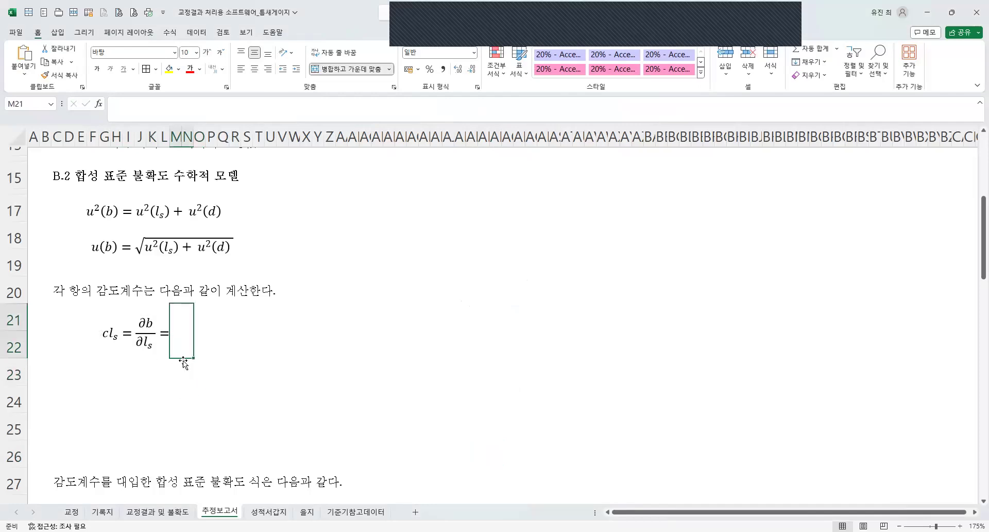
scroll(239, 315, down, 3)
scroll(239, 316, up, 4)
scroll(166, 329, up, 2)
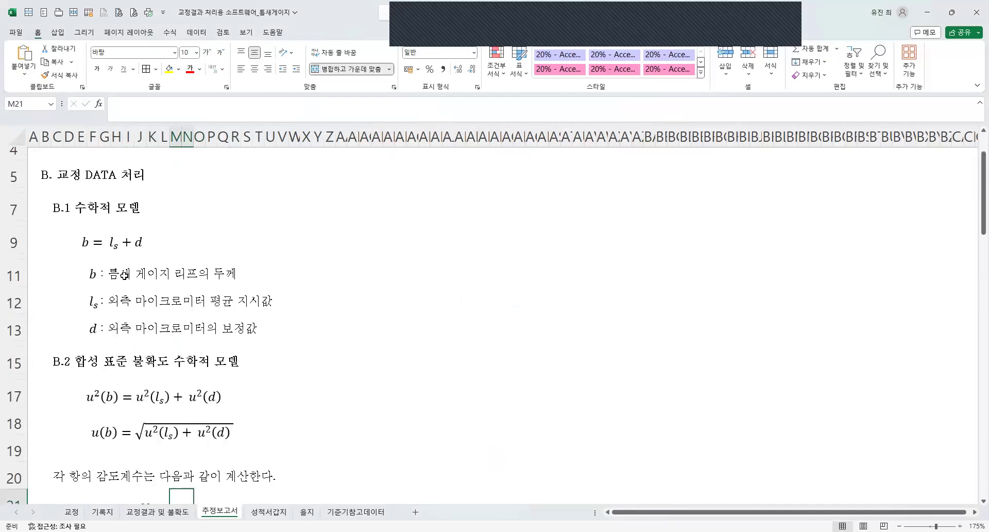
scroll(123, 245, down, 1)
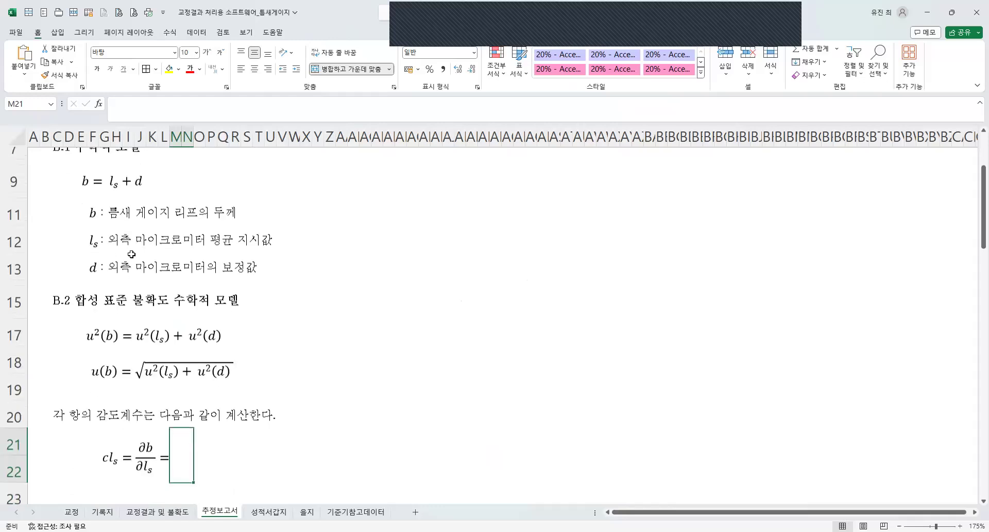
scroll(130, 256, up, 2)
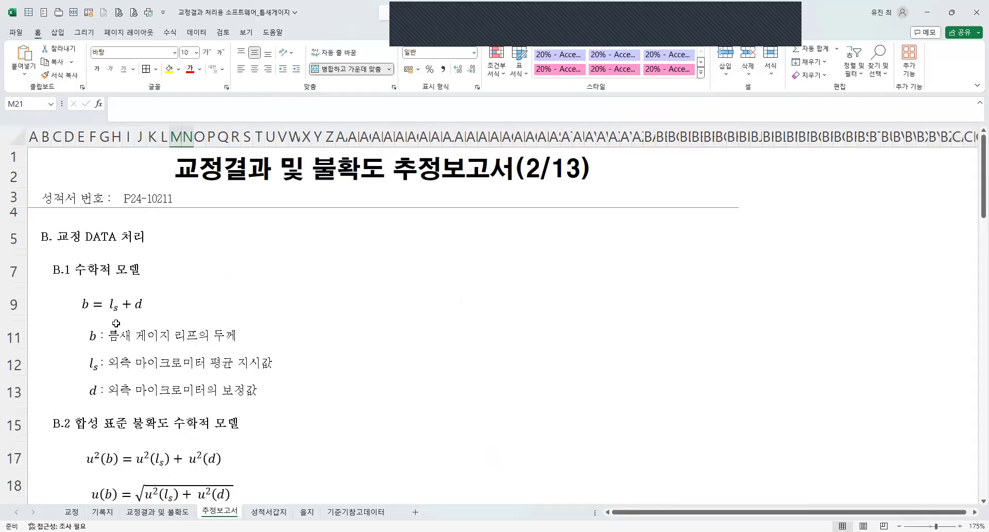
text(1)
click(227, 421)
click(186, 404)
click(253, 69)
Copy the cl_s equation together with its value cell to rows 23–24, starting at G23.
scroll(111, 470, down, 1)
drag(181, 332, 103, 346)
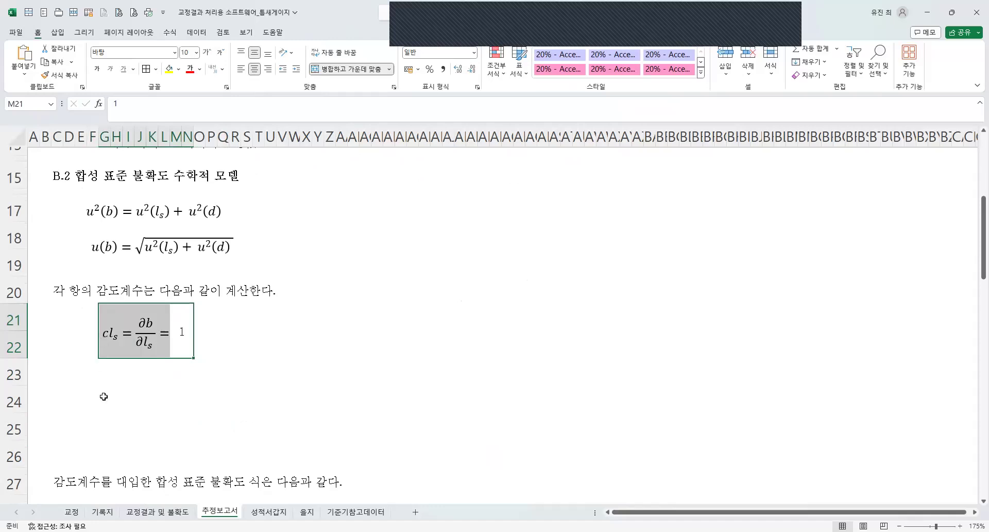
key(ctrl+c)
click(100, 371)
key(ctrl+v)
key(Escape)
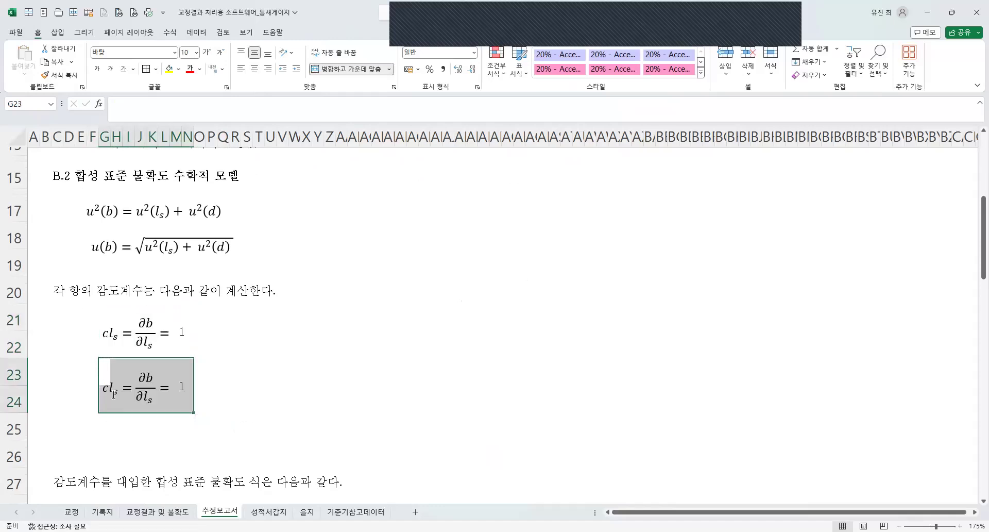
Change the copied equation to cd = ∂b/∂d by replacing l_s with d on both sides.
click(113, 394)
double_click(110, 386)
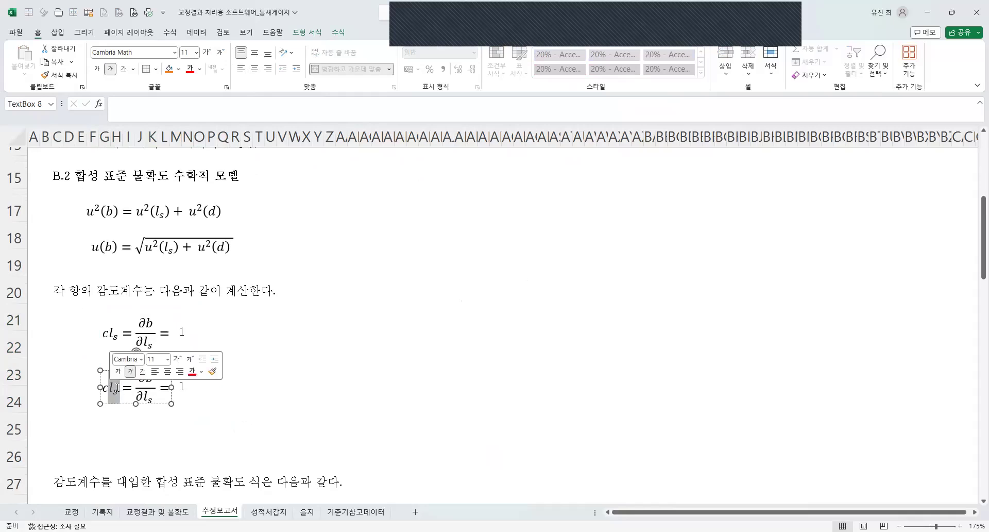
text(d)
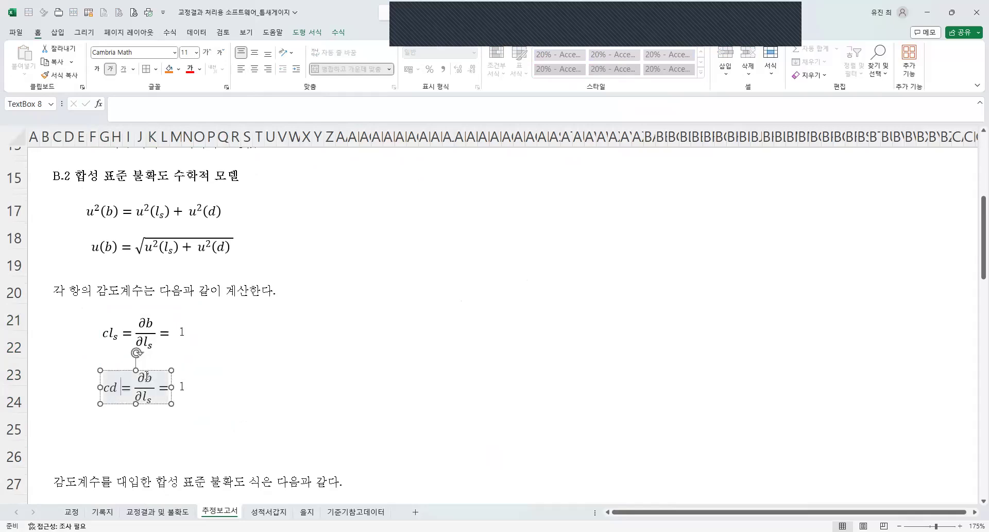
double_click(144, 397)
text(d)
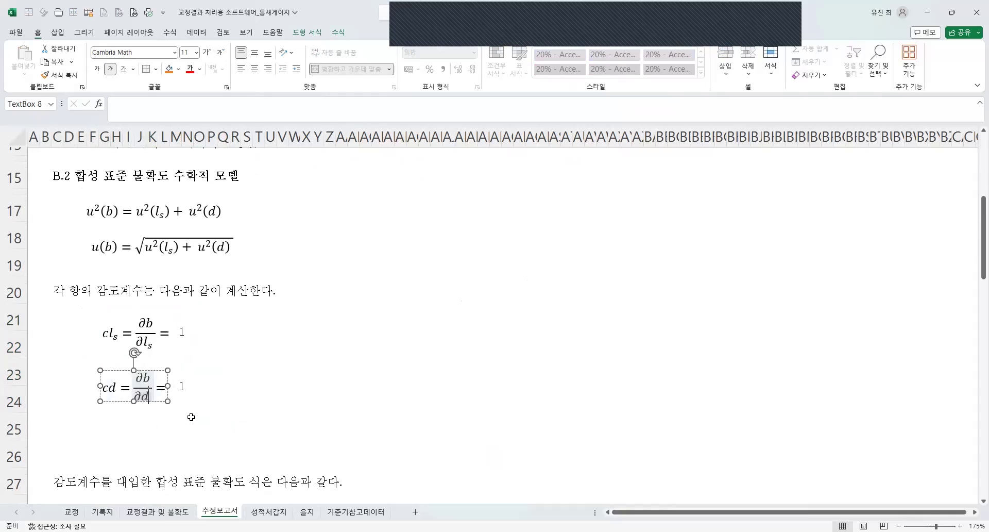
click(190, 418)
Review the B.1 model equation and the B.2 uncertainty equations against the two sensitivity coefficients.
click(186, 387)
scroll(191, 402, up, 5)
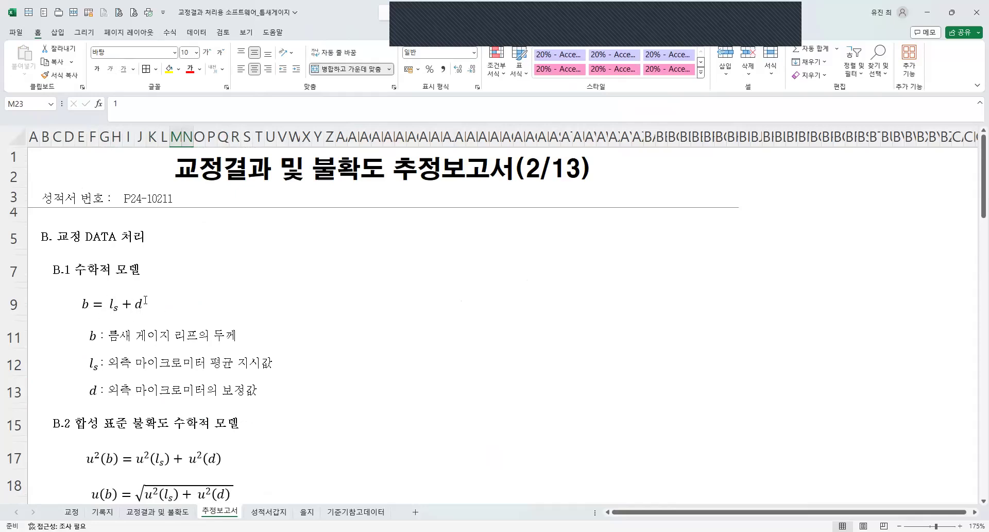
scroll(147, 306, down, 2)
scroll(177, 266, up, 1)
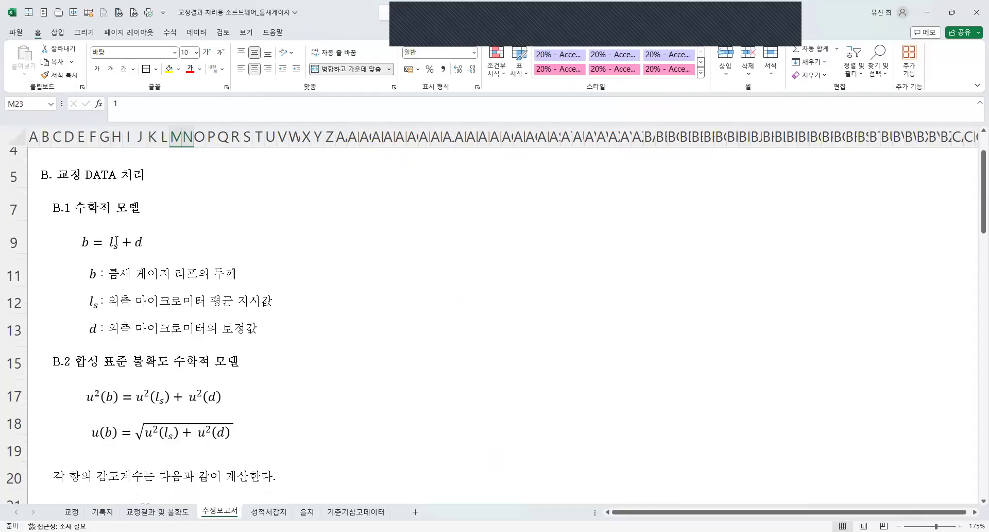
scroll(150, 279, down, 4)
click(223, 402)
scroll(223, 402, down, 2)
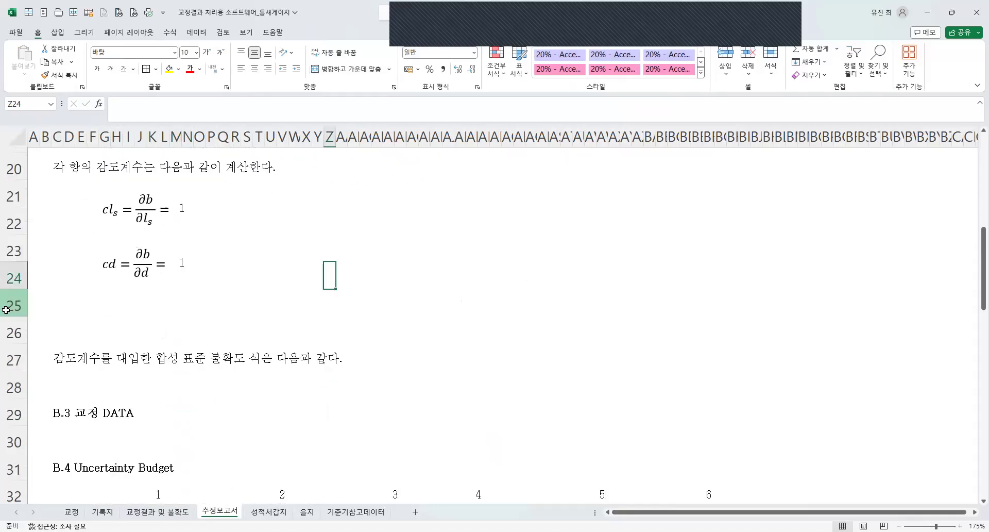
drag(6, 310, 26, 328)
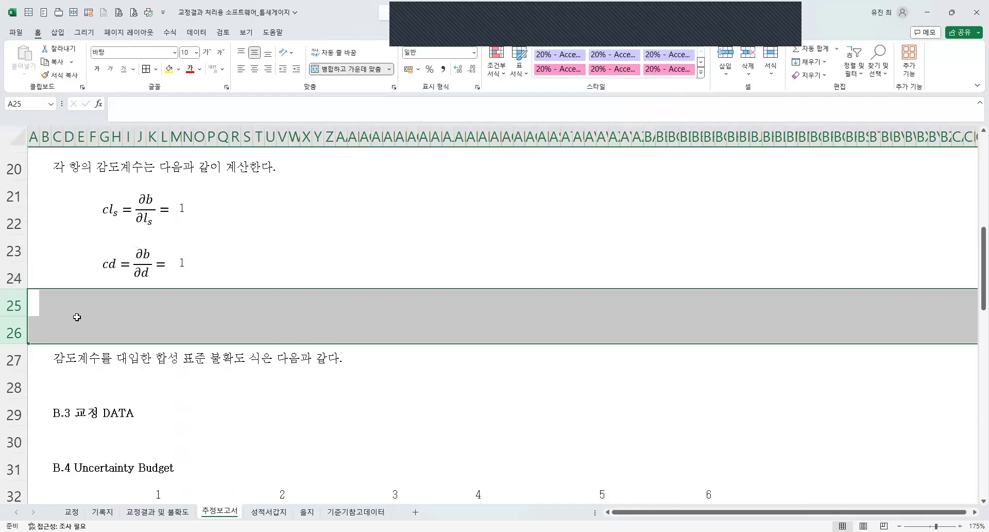
scroll(133, 317, up, 3)
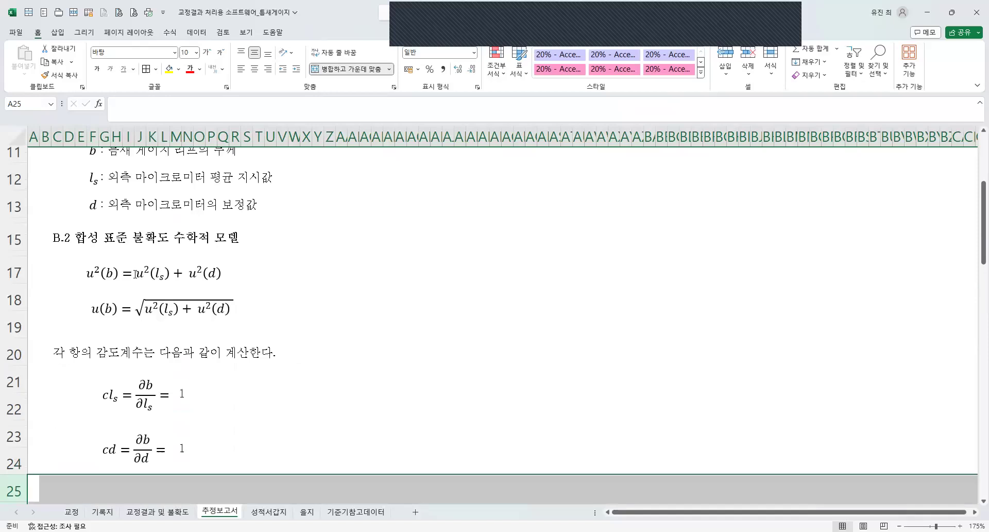
Try to insert the coefficient cl_s before u²(l_s) in the row 17 equation.
click(136, 275)
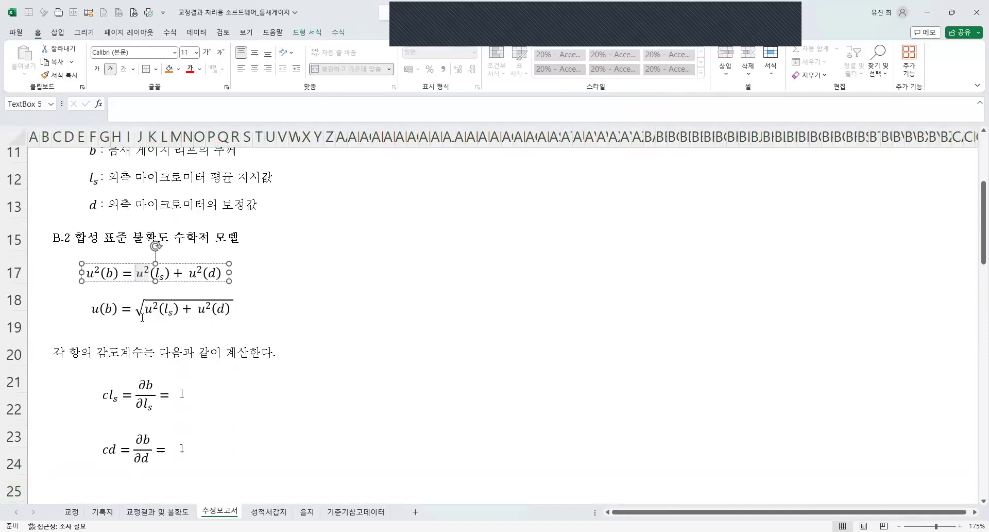
text(c)
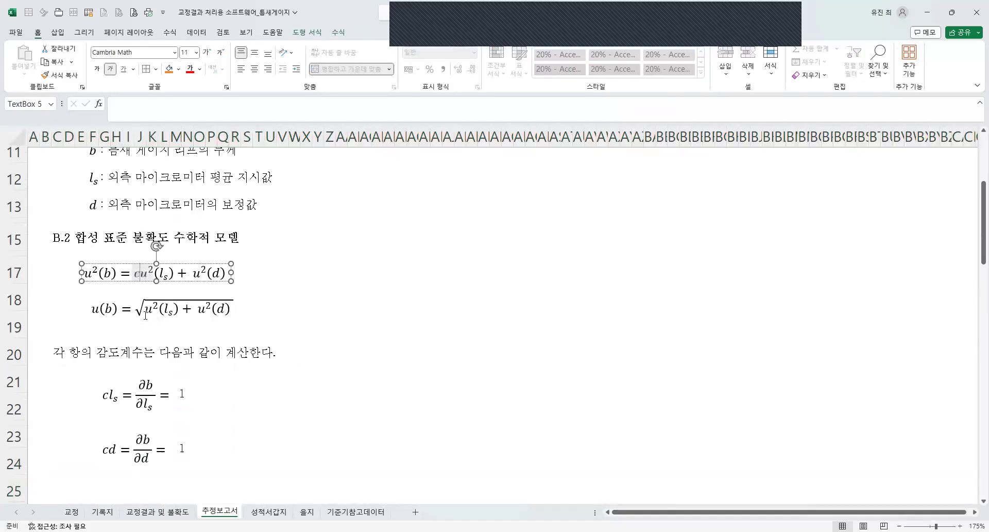
click(162, 274)
click(142, 274)
key(ctrl+v)
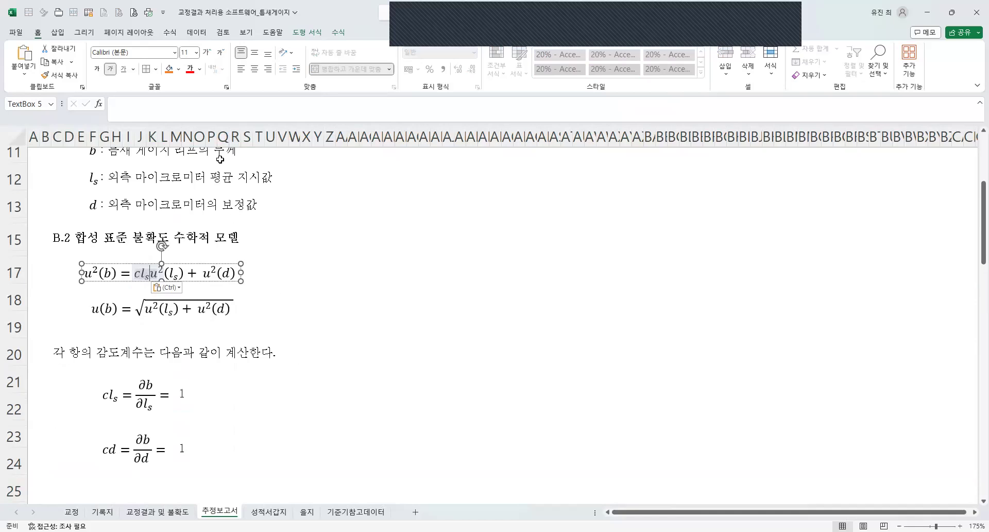
click(340, 32)
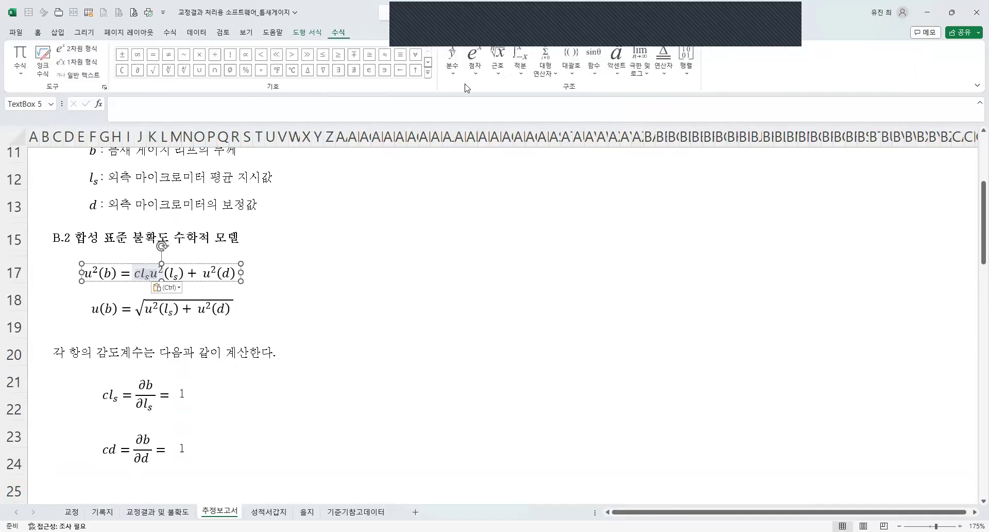
key(Escape)
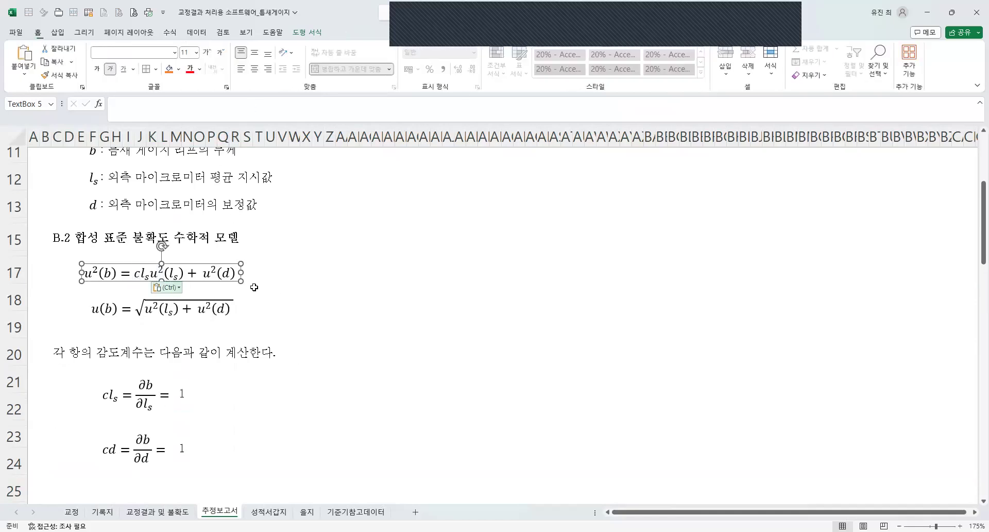
key(ctrl+z)
Copy the square-root u(b) equation from row 18 to row 28, below the sentence about substituting the sensitivity coefficients.
click(284, 296)
click(194, 278)
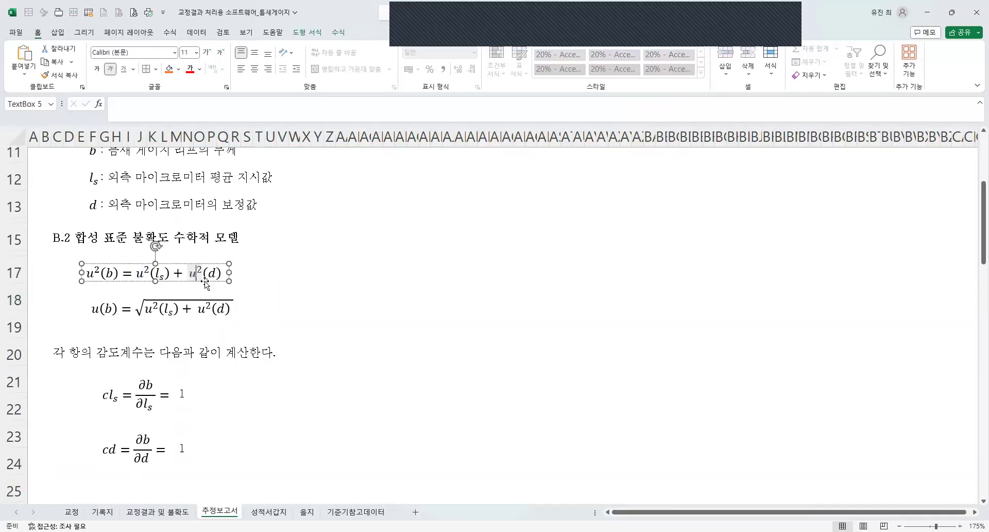
click(191, 317)
scroll(149, 348, down, 3)
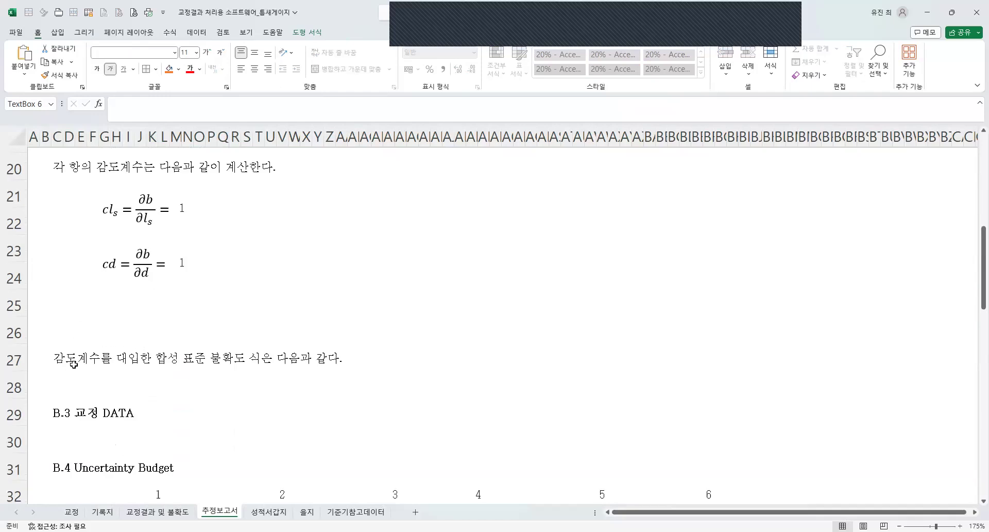
click(106, 375)
key(ctrl+v)
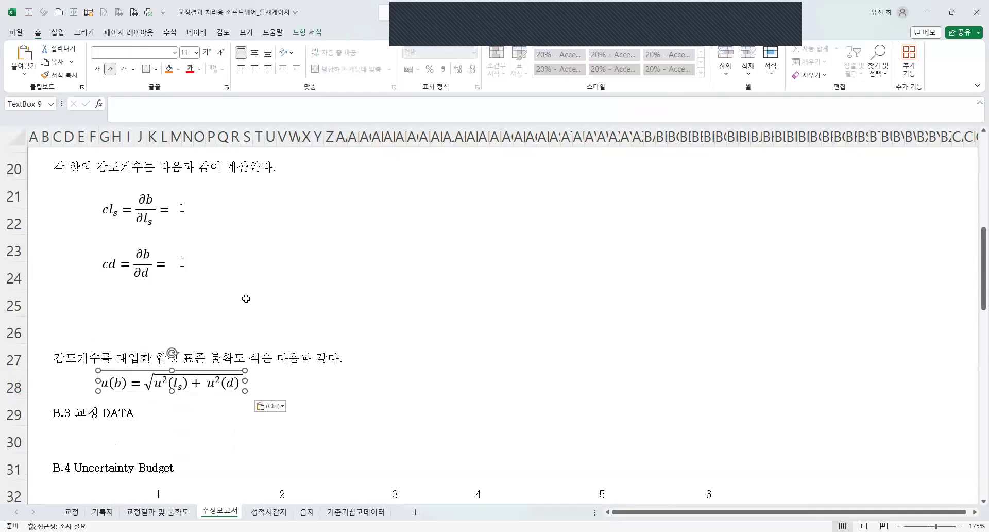
Insert c before u²(l_s) in the row 17 equation and paste a copy of l_s after it.
scroll(246, 298, up, 5)
scroll(129, 281, down, 2)
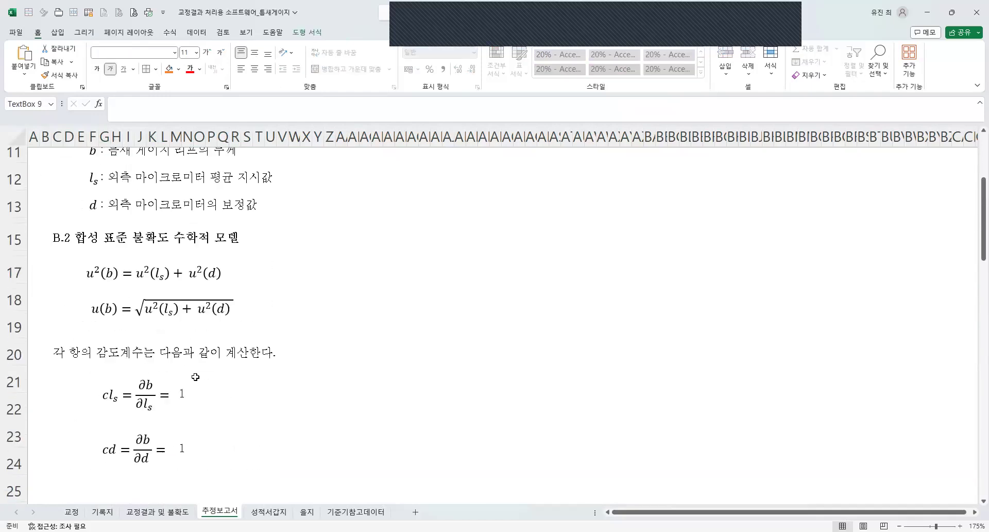
click(137, 274)
text(c)
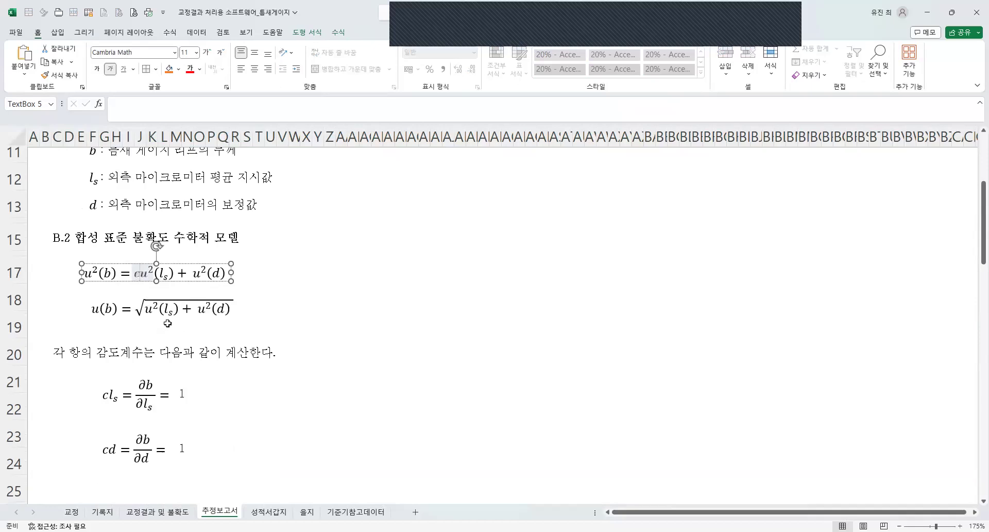
click(165, 274)
key(ctrl+c)
click(140, 274)
key(ctrl+v)
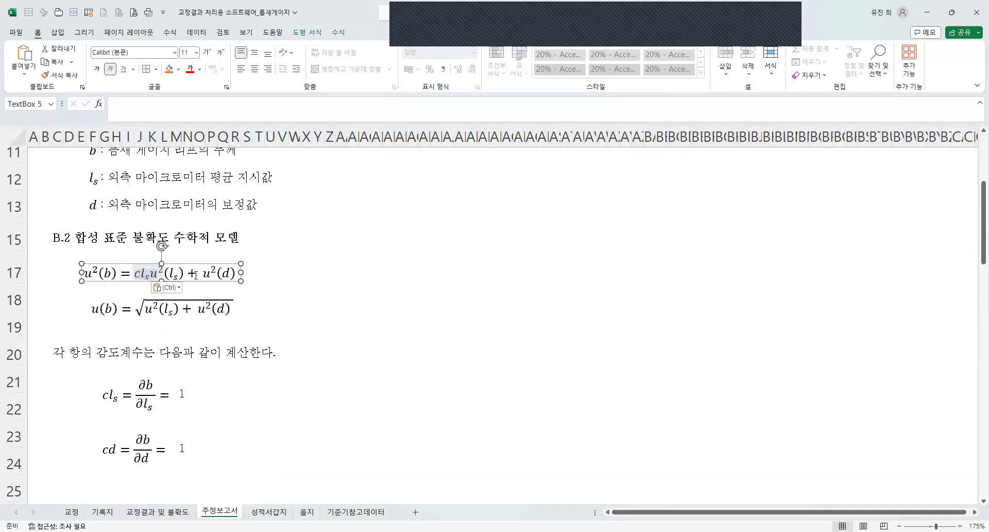
click(338, 33)
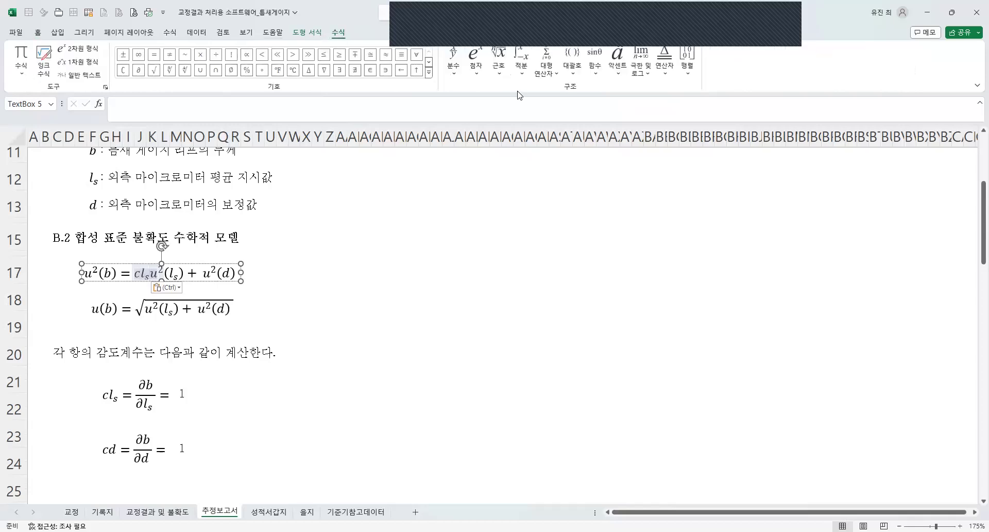
click(428, 77)
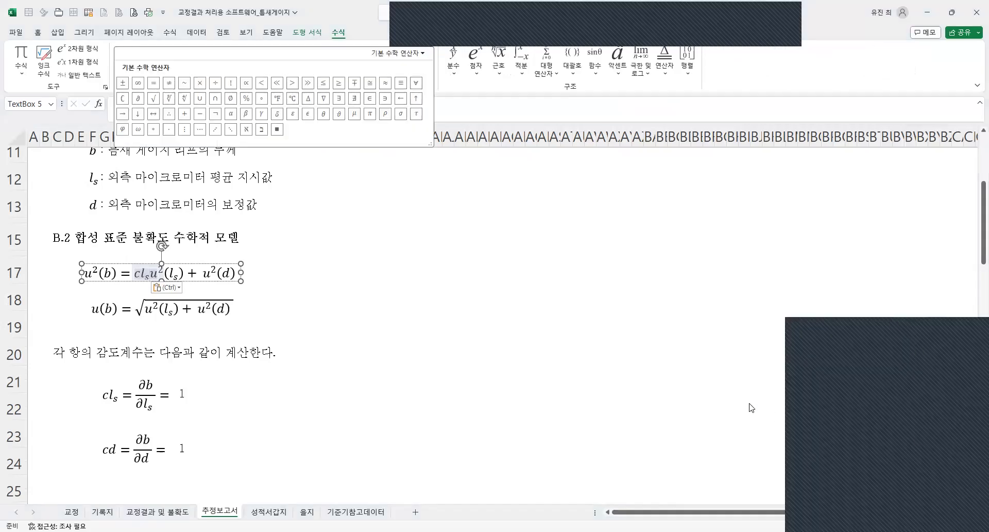
key(Escape)
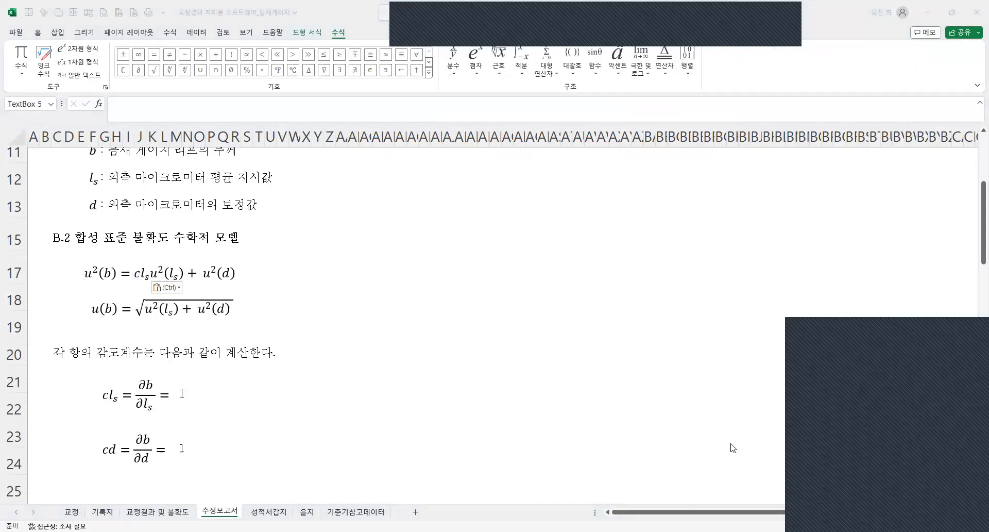
click(366, 342)
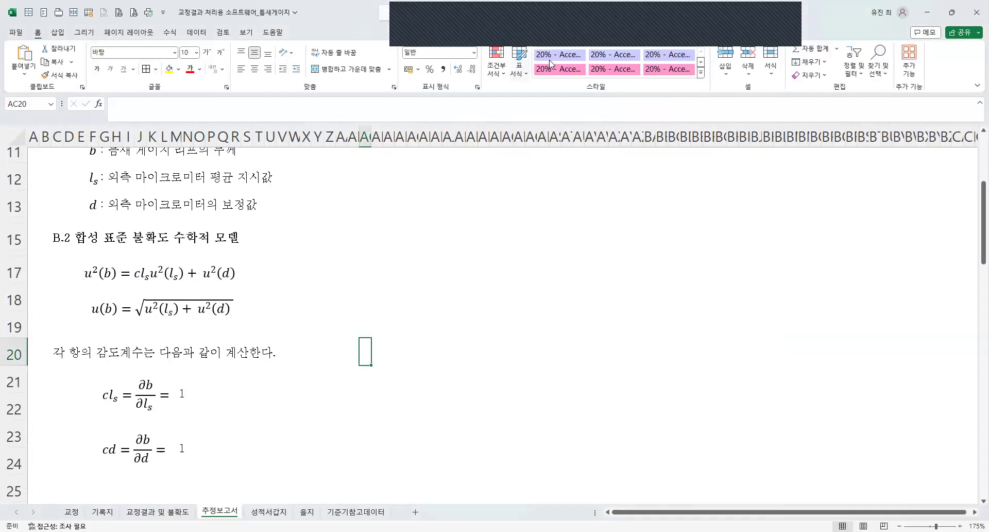
click(453, 326)
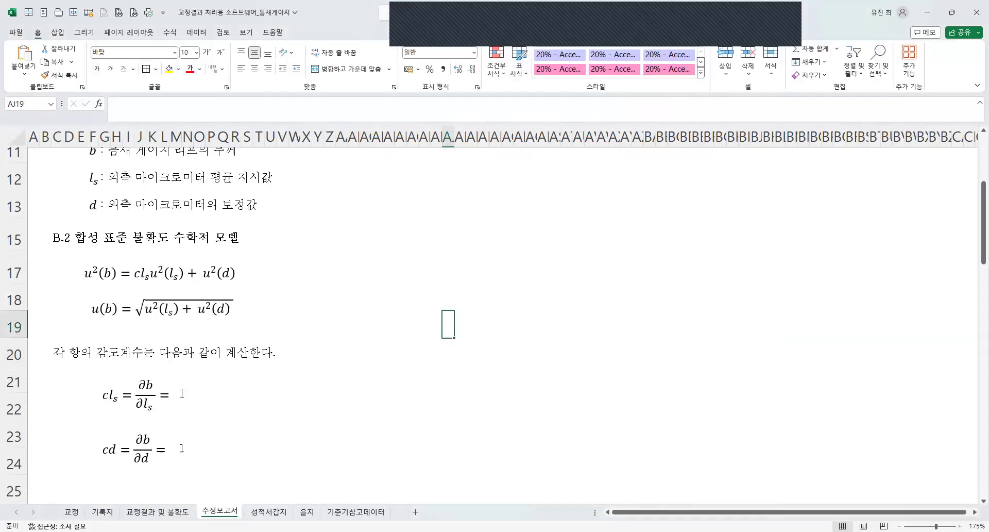
click(338, 480)
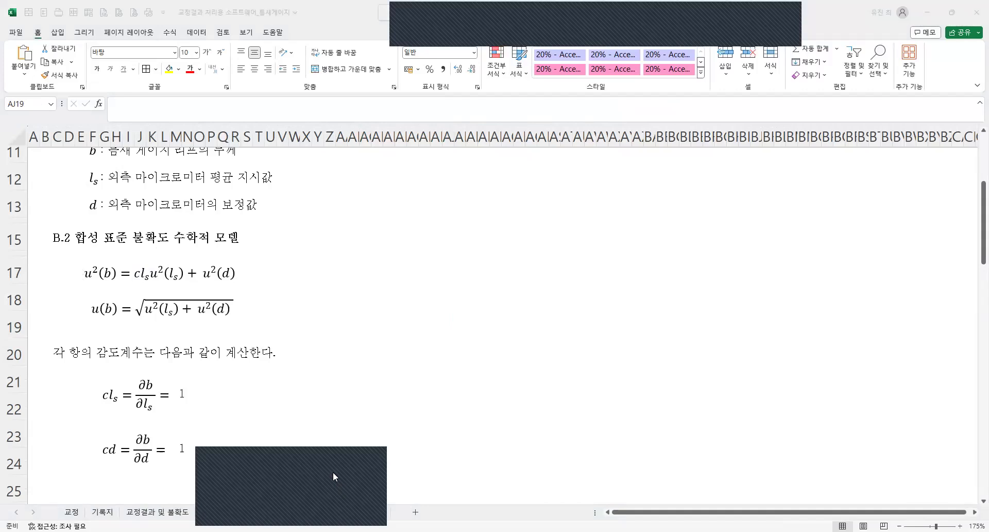
click(650, 44)
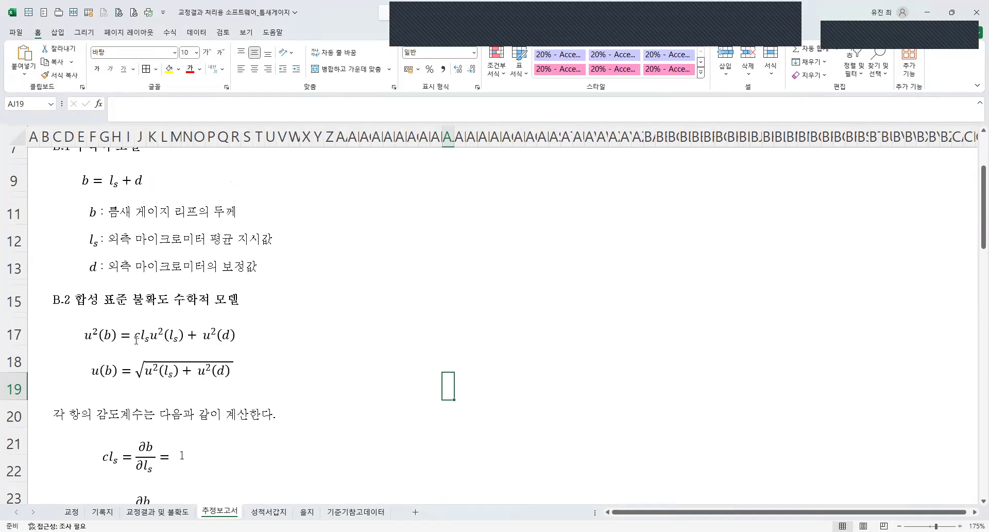
Insert a multiplication dot between cl_s and u²(l_s) in the row 17 equation.
click(149, 337)
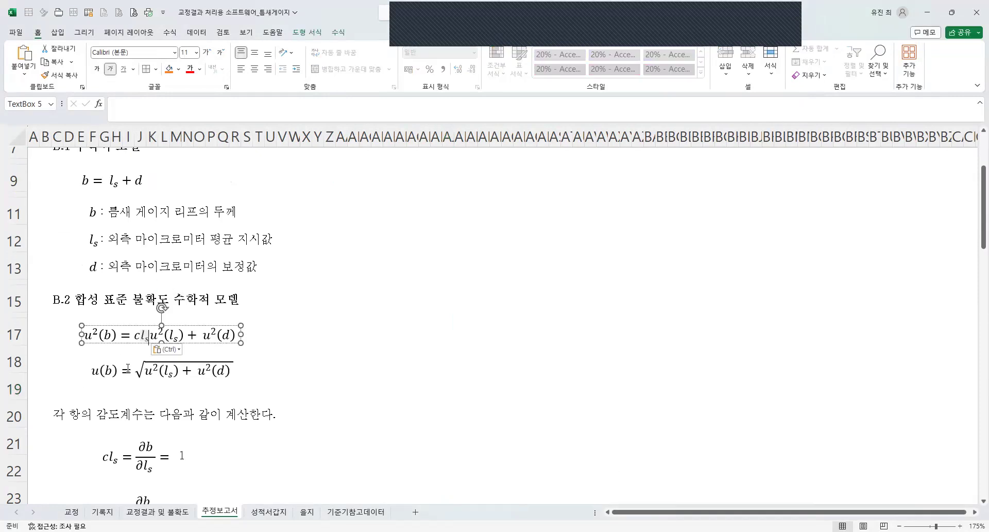
double_click(147, 335)
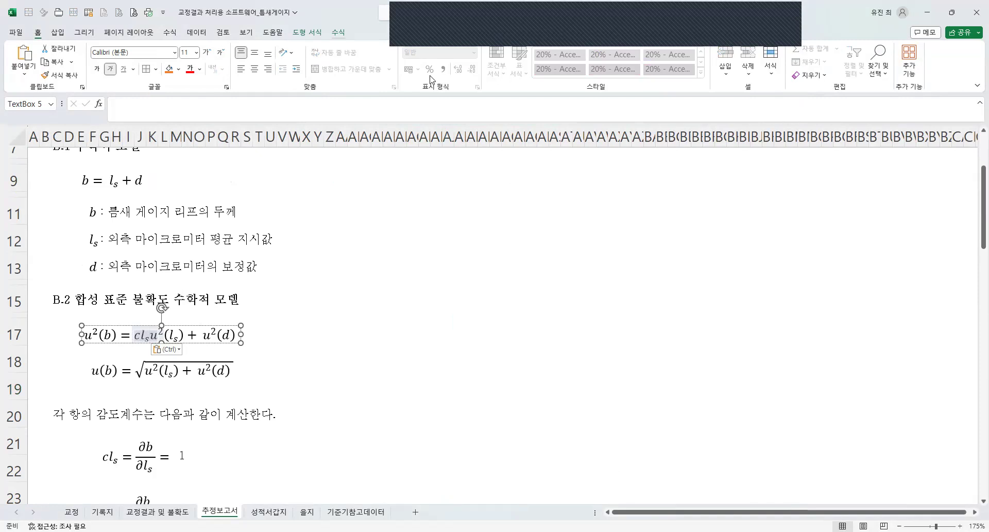
click(430, 76)
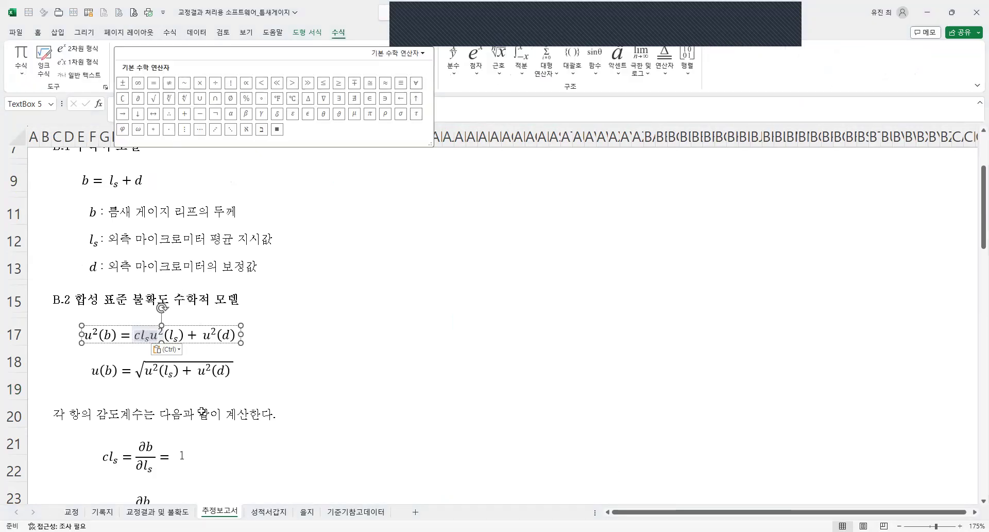
Copy the cl_s coefficient and its dot in front of u²(d) in the row 17 equation, changing the copy to cd.
drag(135, 337, 159, 337)
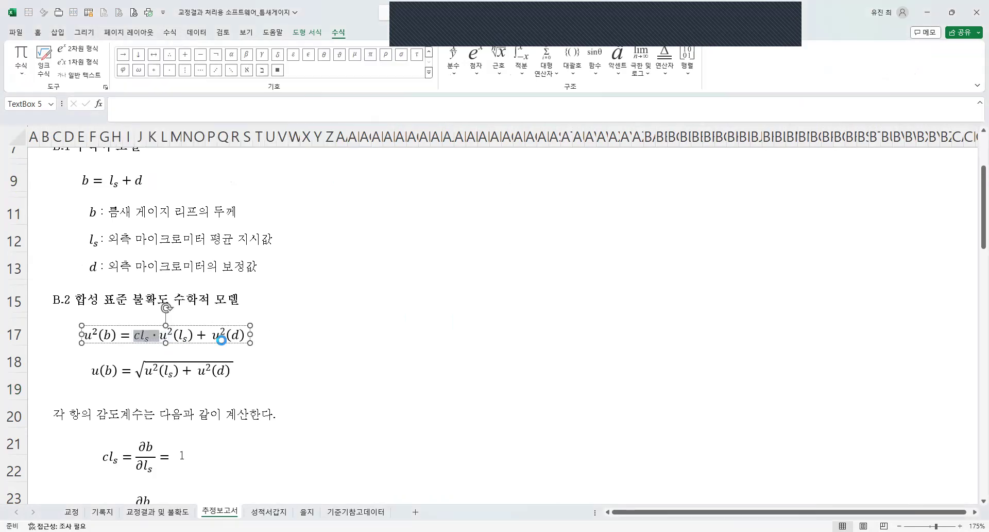
key(ctrl+c)
click(214, 335)
key(ctrl+v)
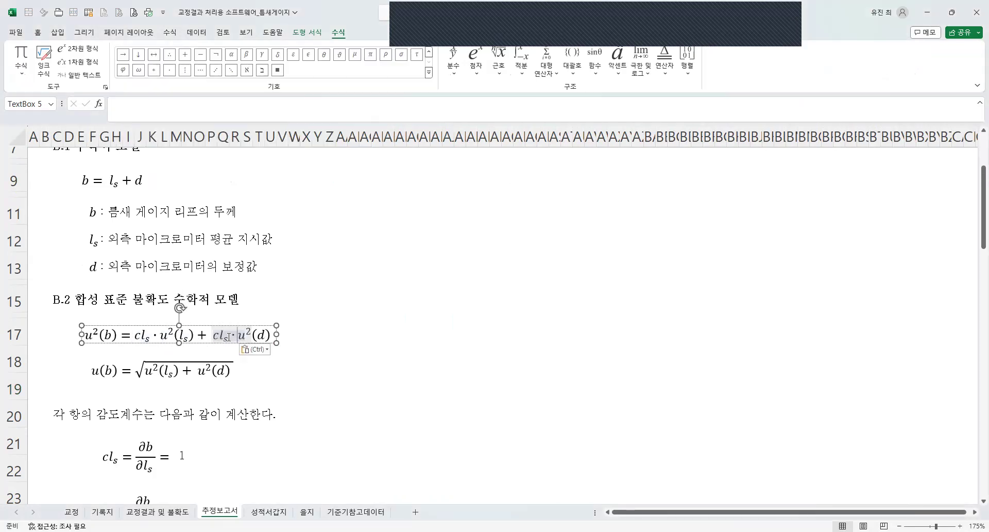
drag(220, 338, 227, 337)
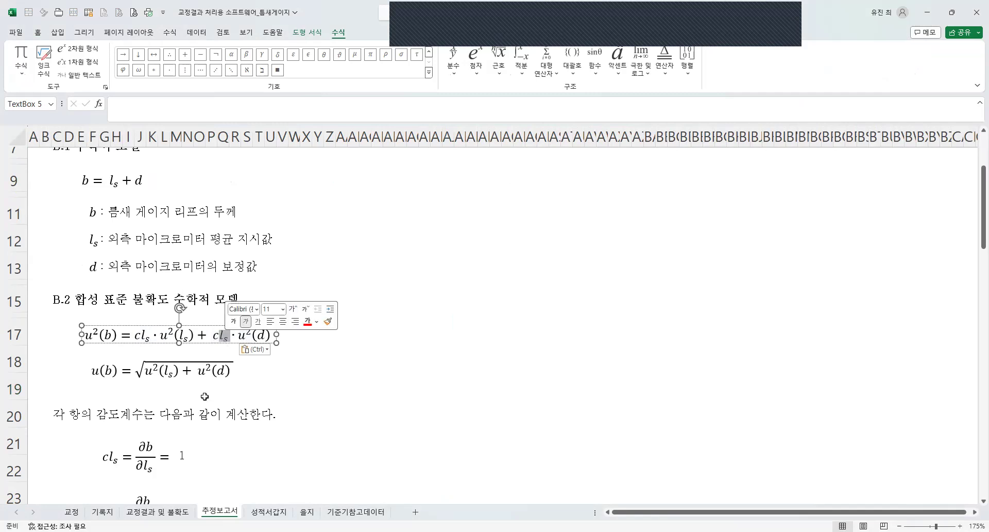
text(d)
click(335, 397)
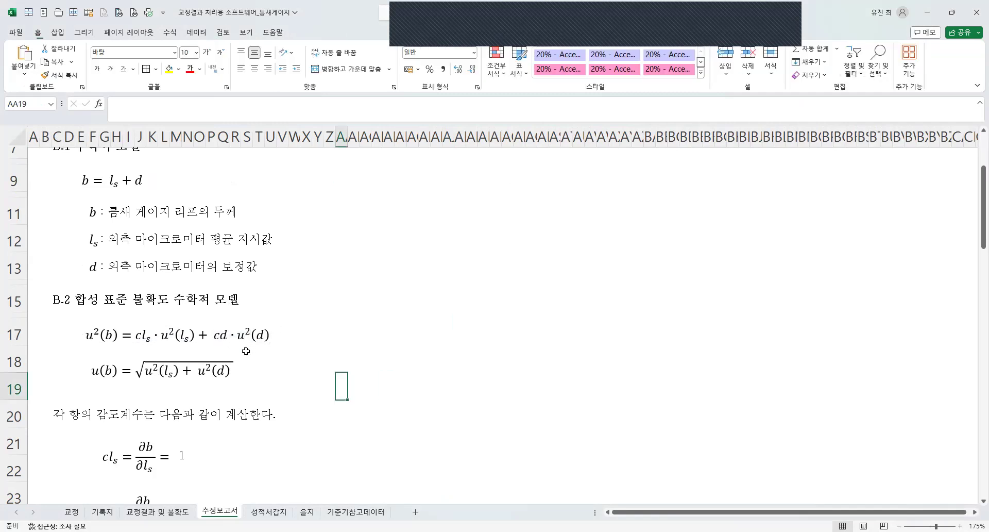
Delete the square-root u(b) equation below the row 17 equation, and delete the emptied row 18.
click(177, 361)
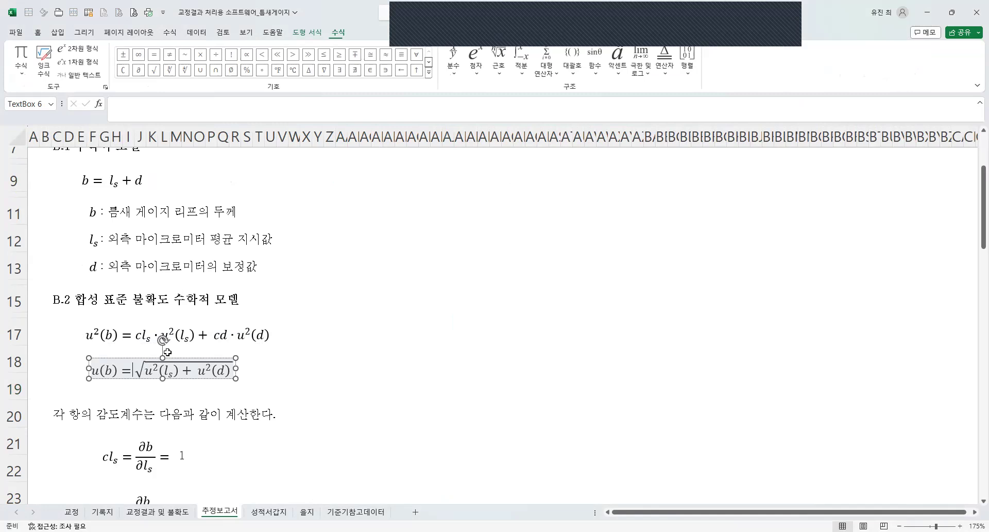
click(177, 357)
key(Delete)
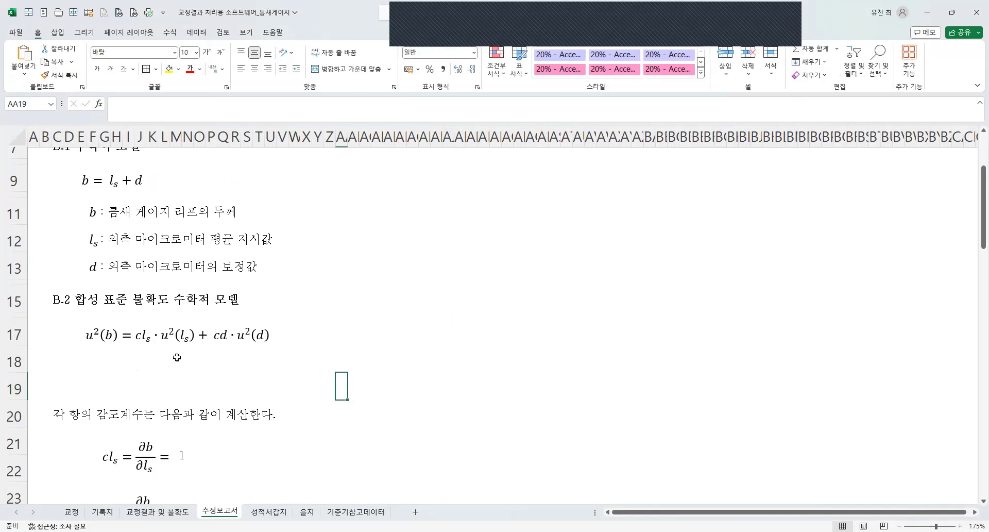
click(13, 364)
key(ctrl+minus)
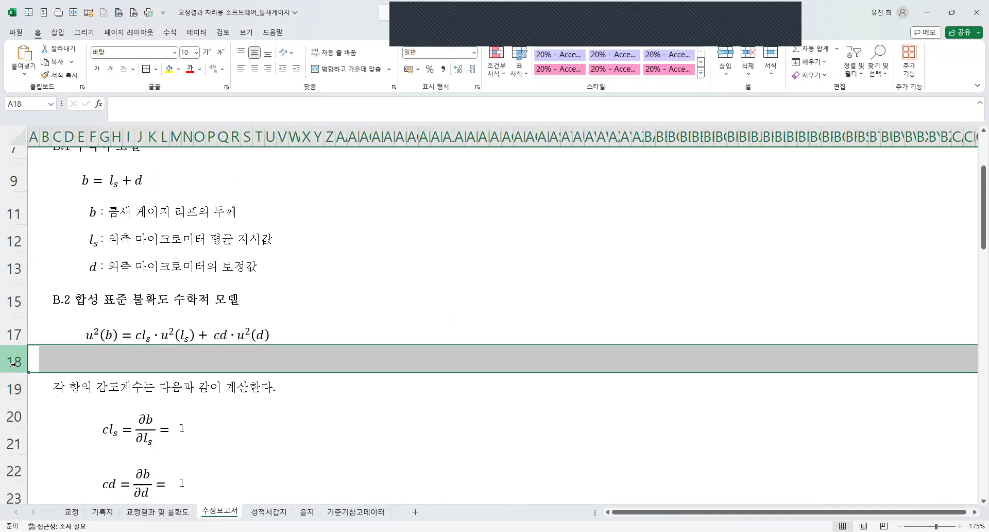
Copy the narrow spacer row 16 onto row 18, above the sentence introducing the sensitivity coefficients.
click(15, 315)
key(ctrl+c)
click(15, 358)
key(ctrl+v)
click(318, 416)
key(Escape)
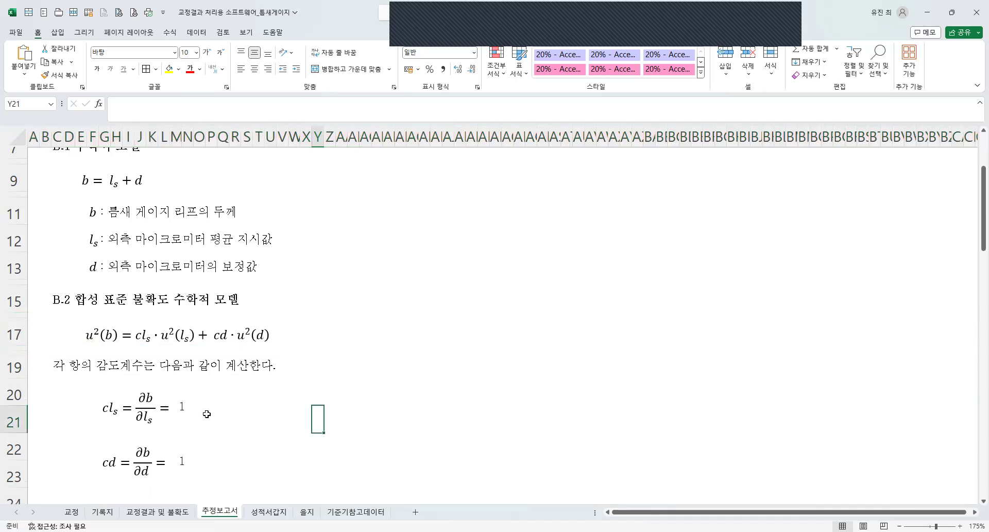
Delete blank row 24 below the cd coefficient and turn the remaining blank row into a narrow spacer copied from row 16.
scroll(155, 420, down, 3)
scroll(84, 434, up, 2)
drag(21, 442, 21, 443)
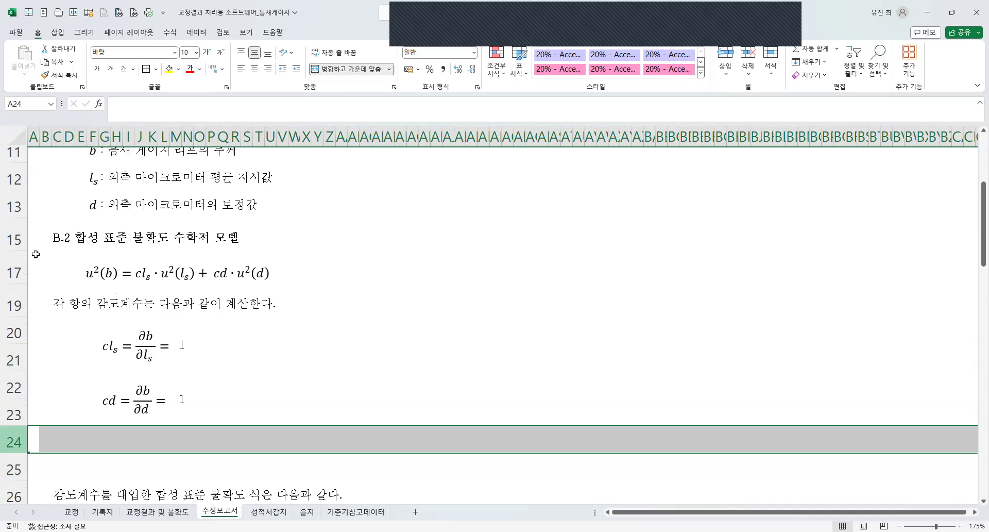
key(ctrl+minus)
click(14, 253)
key(ctrl+c)
click(15, 438)
key(ctrl+v)
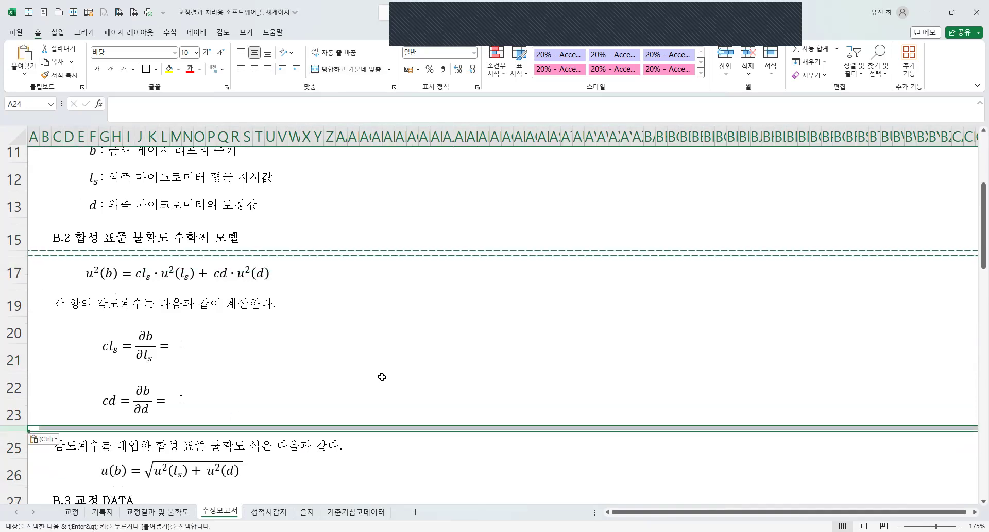
click(380, 378)
key(Escape)
Insert one blank row above the square-root u(b) equation and one above the B.3 교정 DATA heading.
scroll(254, 402, down, 1)
scroll(379, 399, up, 1)
scroll(316, 408, down, 1)
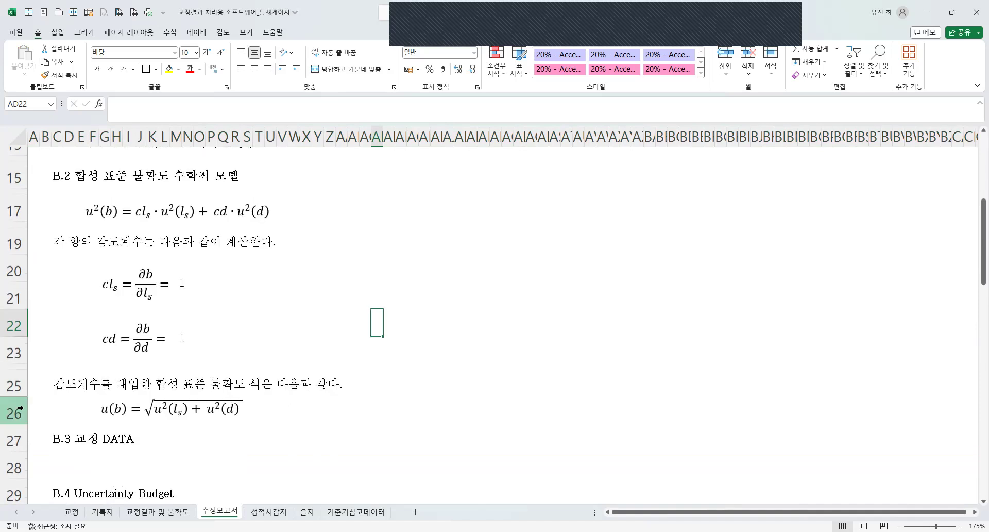
right_click(24, 412)
click(57, 314)
scroll(38, 459, down, 1)
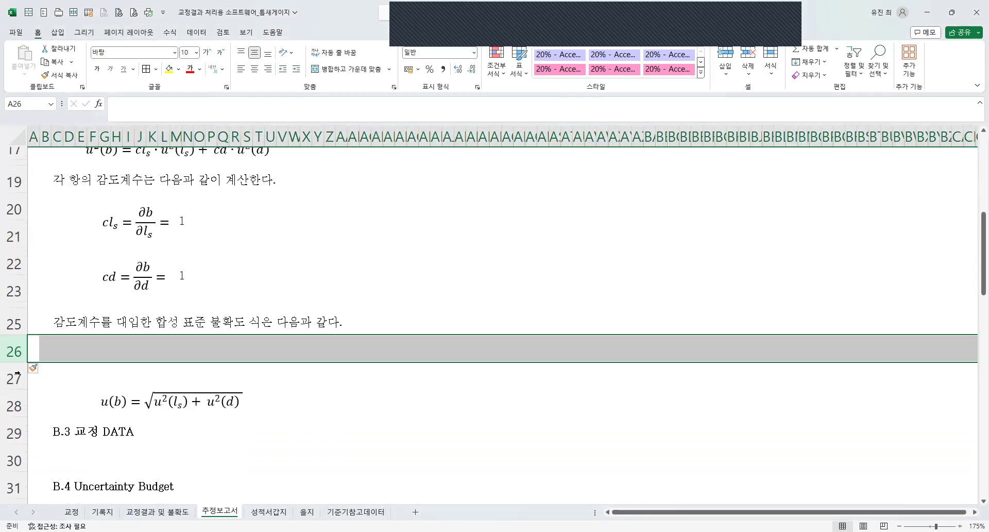
key(ctrl+z)
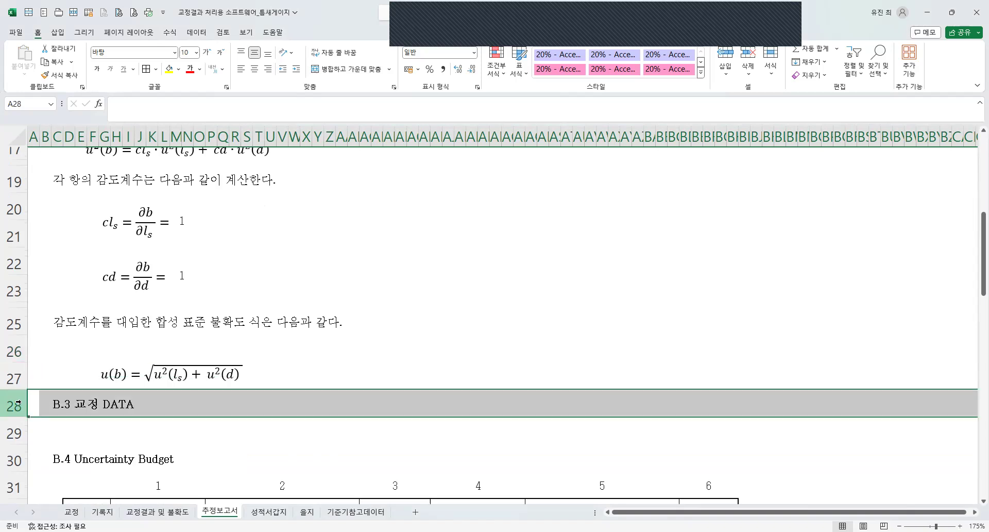
right_click(21, 406)
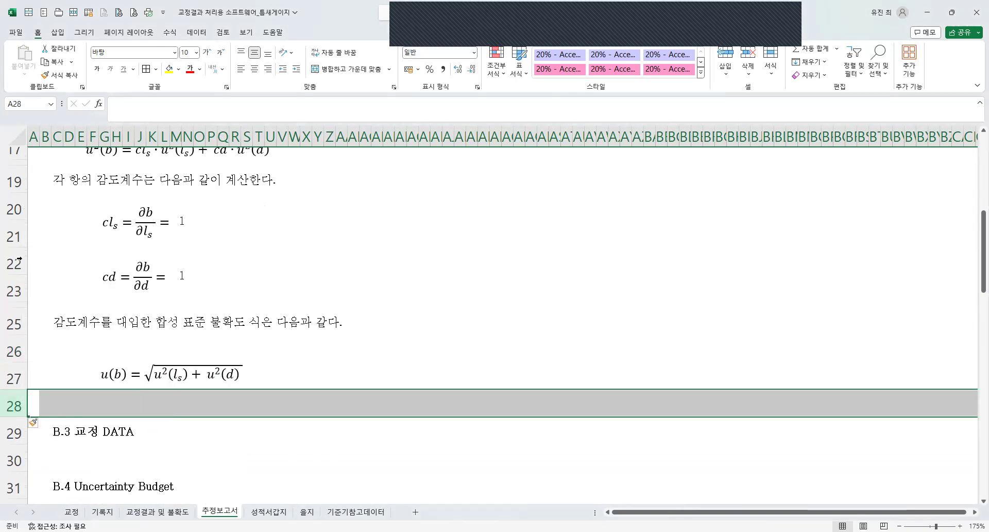
Copy the narrow spacer row 18 onto rows 26 and 28, around the square-root u(b) equation.
click(17, 161)
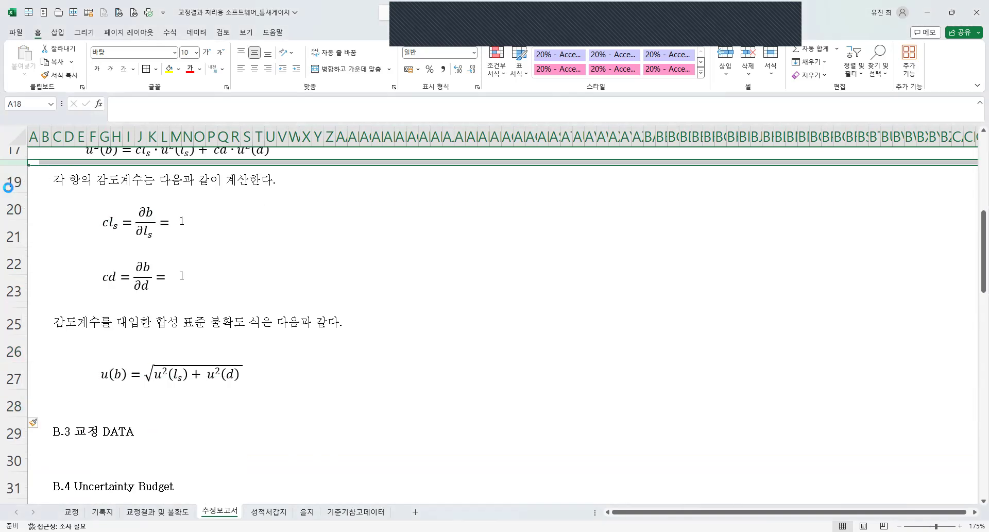
key(ctrl+c)
click(10, 340)
key(ctrl+v)
click(16, 383)
key(ctrl+minus)
click(342, 414)
scroll(155, 347, up, 2)
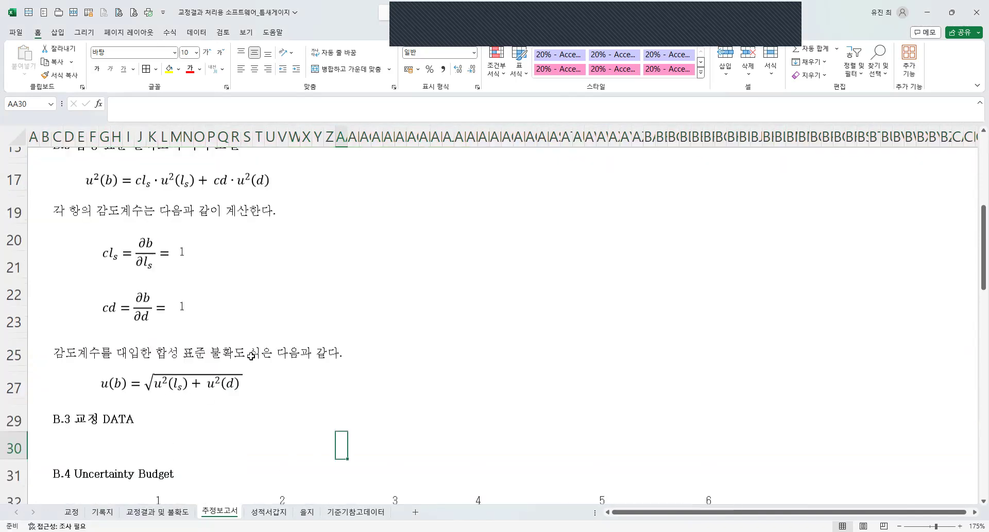
Insert ten blank rows at row 30, between the B.3 교정 DATA and B.4 Uncertainty Budget headings.
scroll(294, 465, down, 2)
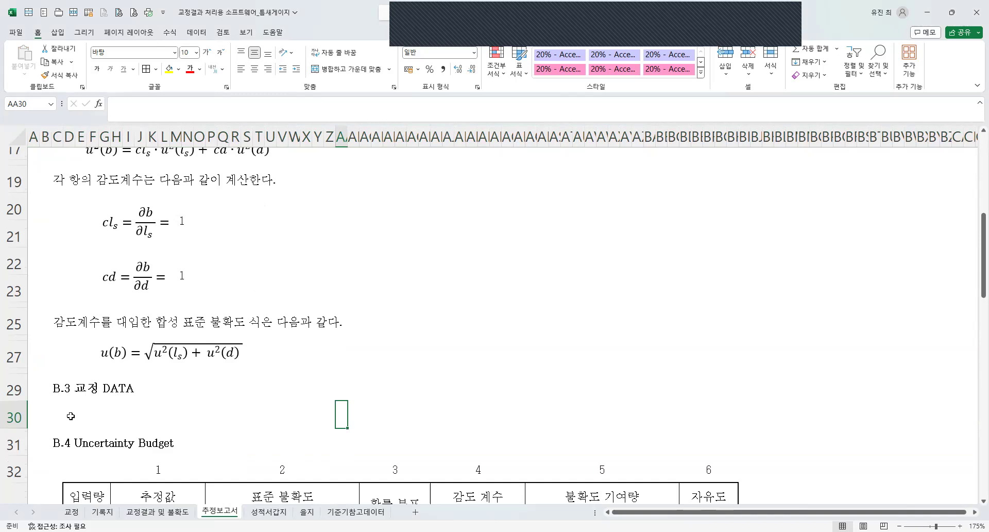
click(8, 415)
right_click(8, 415)
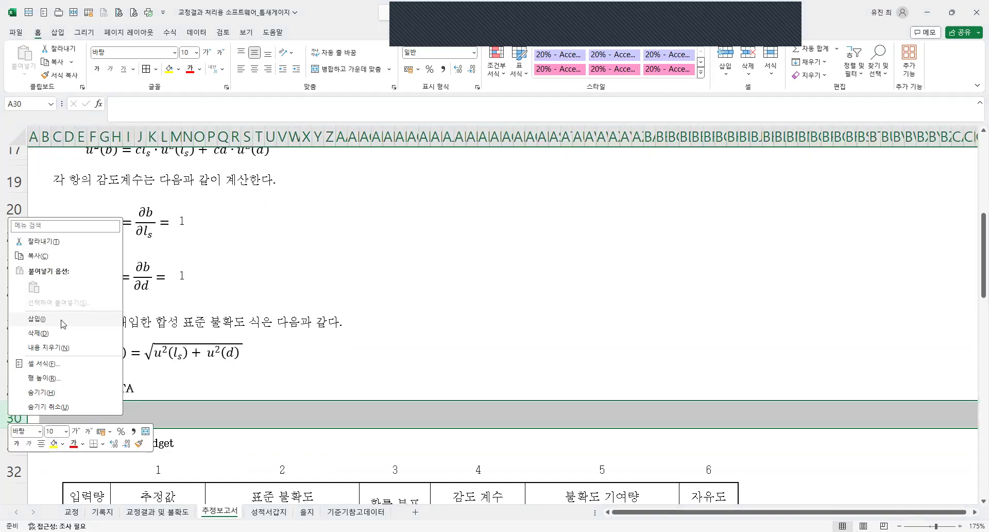
click(46, 313)
scroll(358, 353, down, 5)
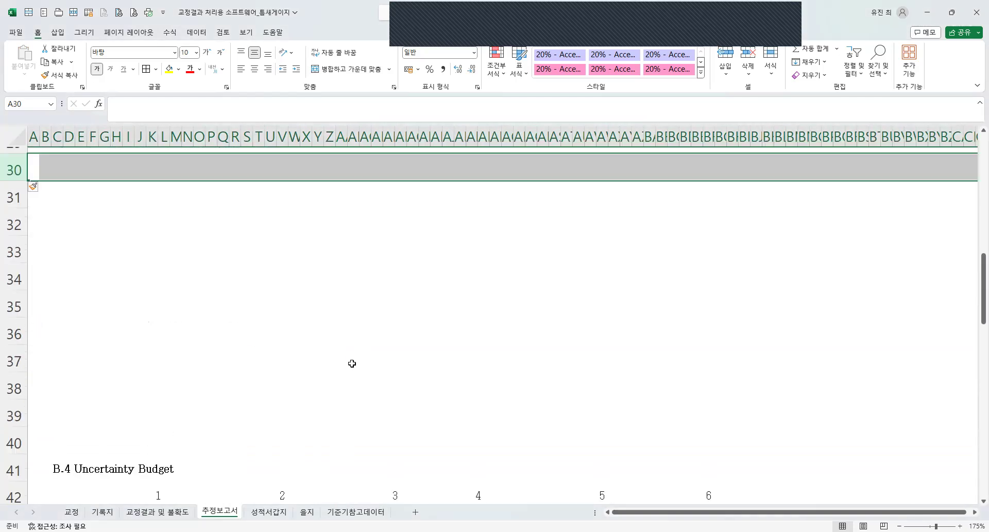
scroll(256, 384, up, 4)
click(246, 413)
scroll(208, 388, down, 1)
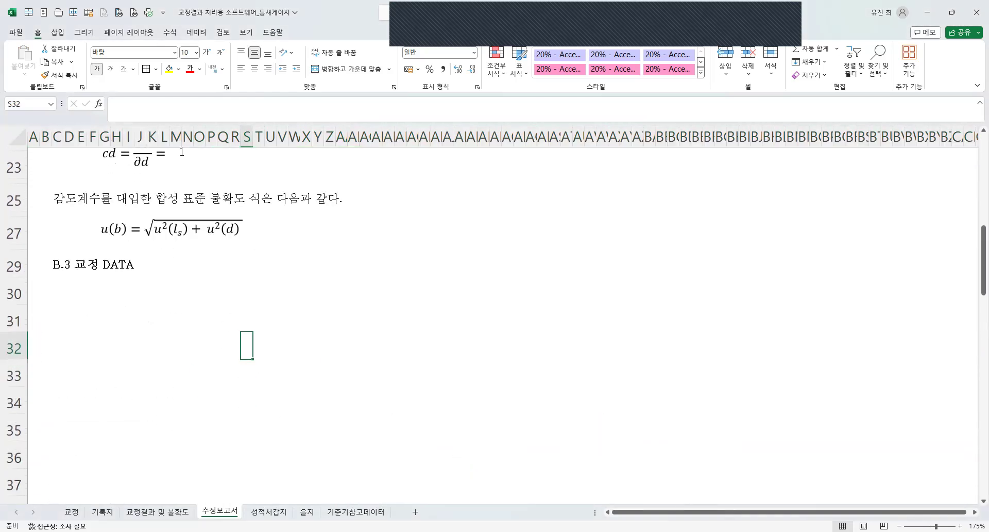
Copy the whole A.1 측정 결과 table from the 기록지 sheet into 추정보고서 at D30, under B.3 교정 DATA.
drag(84, 287, 395, 448)
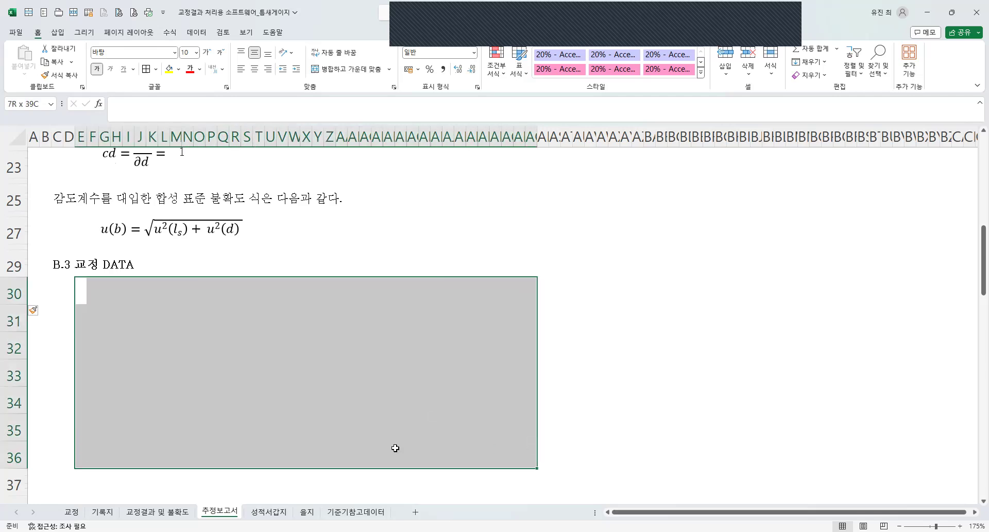
click(103, 511)
drag(84, 273, 696, 454)
key(ctrl+c)
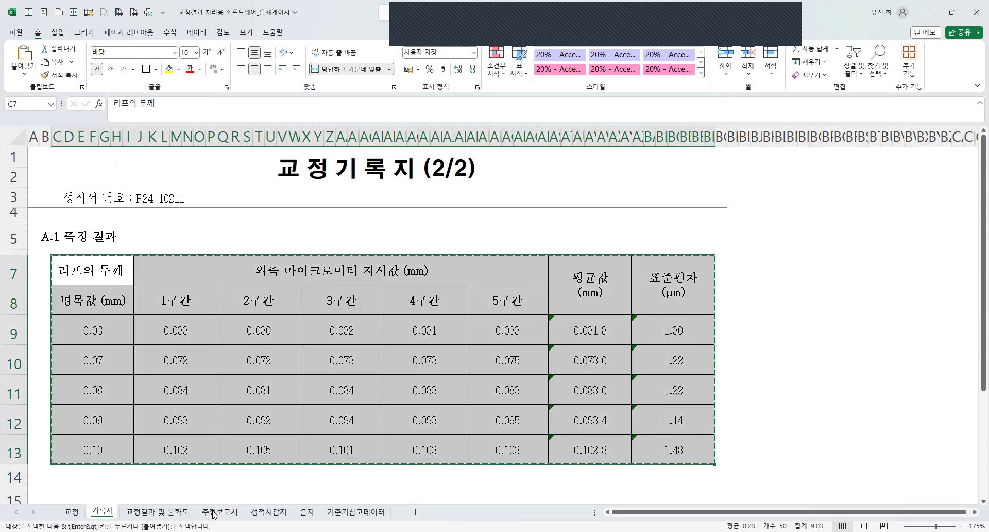
click(214, 512)
click(65, 292)
key(ctrl+v)
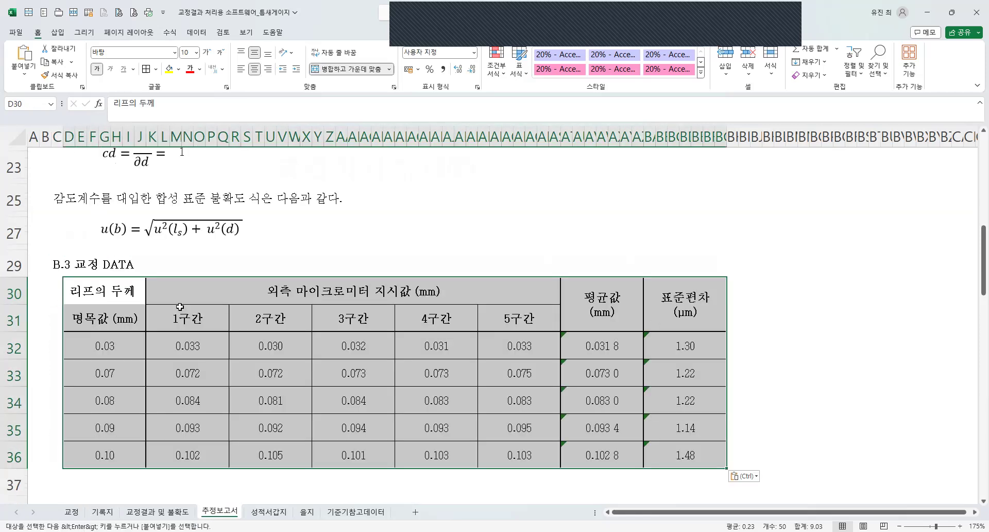
Review the B.3 교정 DATA table's readings, averages and deviations together with the uncertainty equations above it.
scroll(438, 352, down, 2)
scroll(199, 280, up, 1)
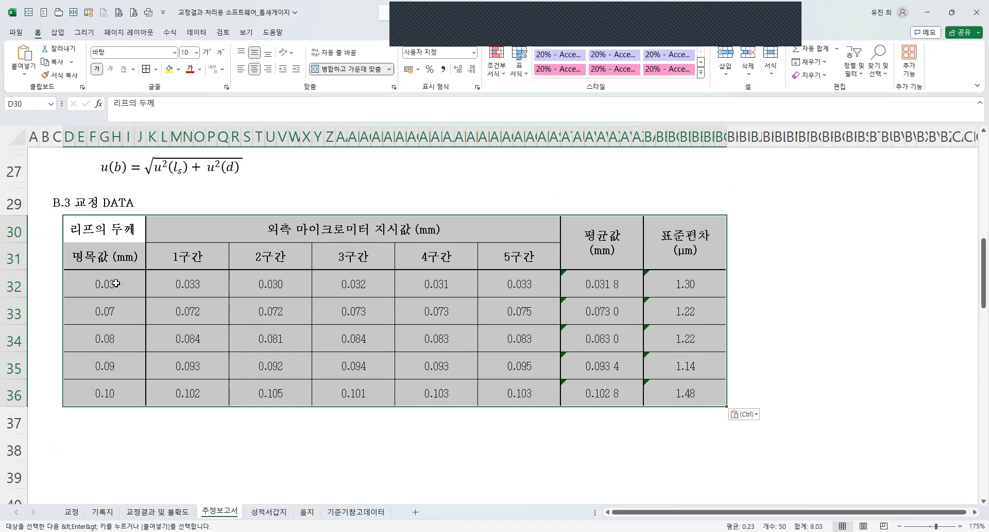
scroll(699, 361, up, 1)
scroll(699, 360, up, 8)
scroll(694, 369, down, 7)
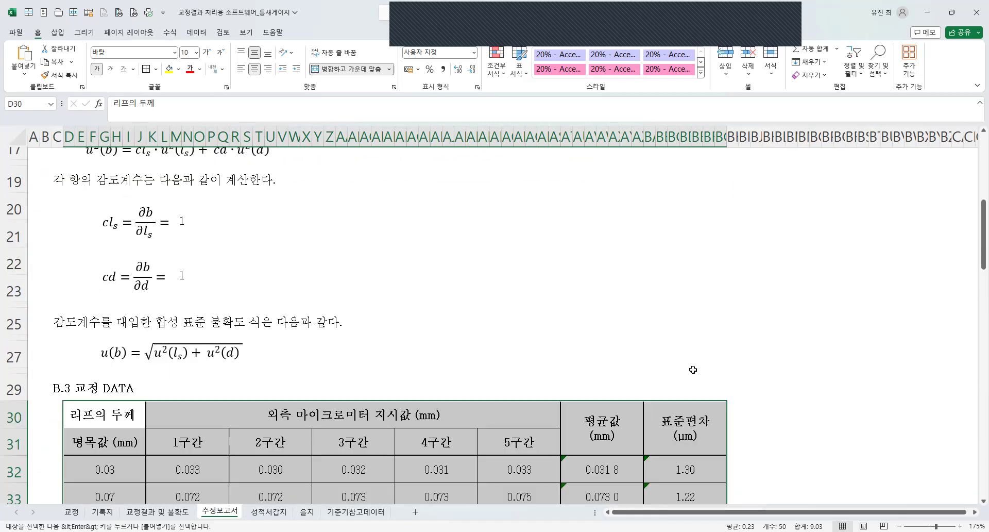
drag(240, 288, 325, 457)
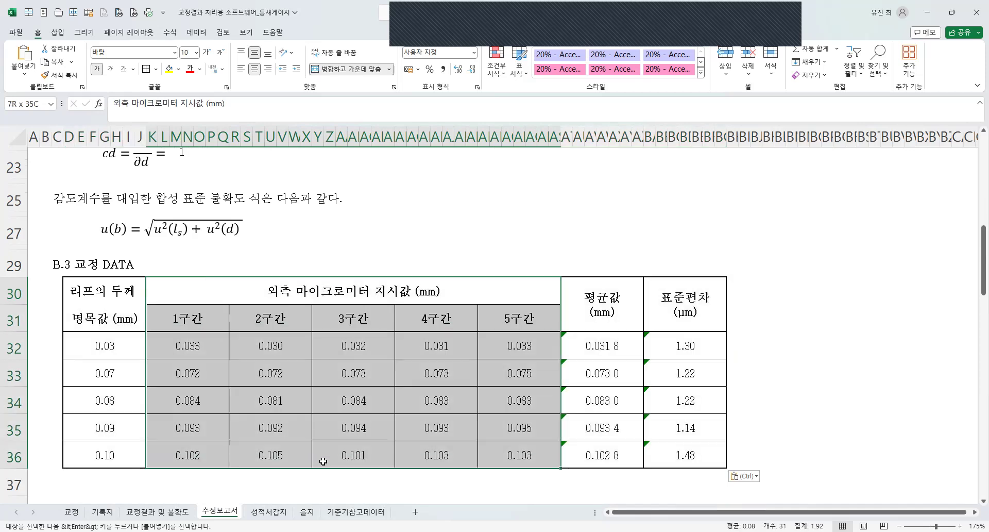
click(612, 402)
drag(125, 309, 698, 456)
click(698, 456)
drag(91, 318, 658, 455)
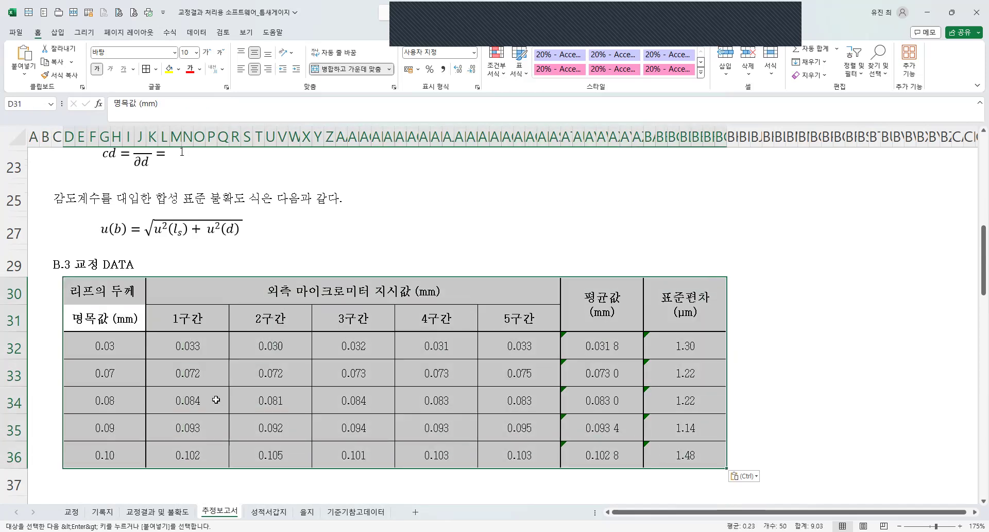
Extend the 평균값 (mm) column header to read 외측 마이크로미터 지시 평균값 (mm), with a line break before 지시.
double_click(330, 292)
drag(267, 292, 370, 292)
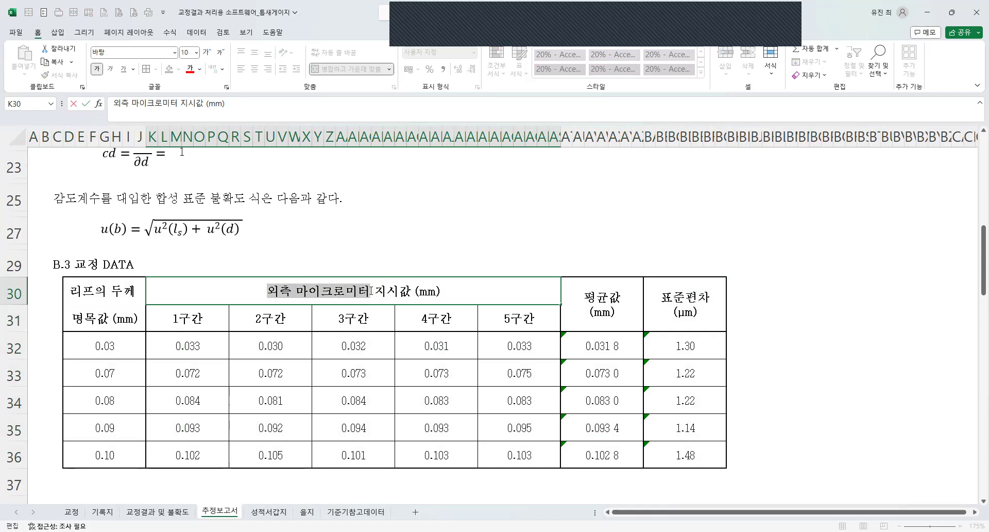
double_click(581, 291)
key(ctrl+v)
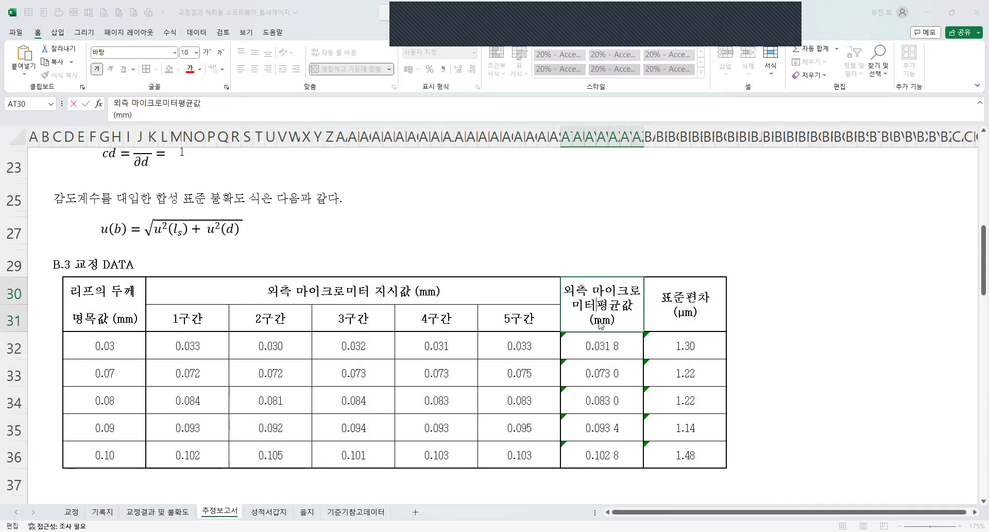
key(alt+Return)
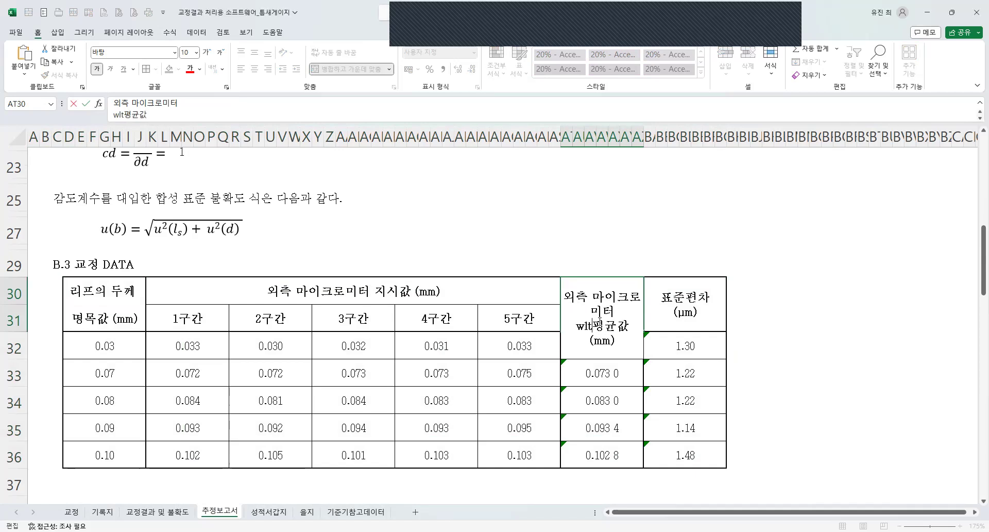
text(지시ㄱ)
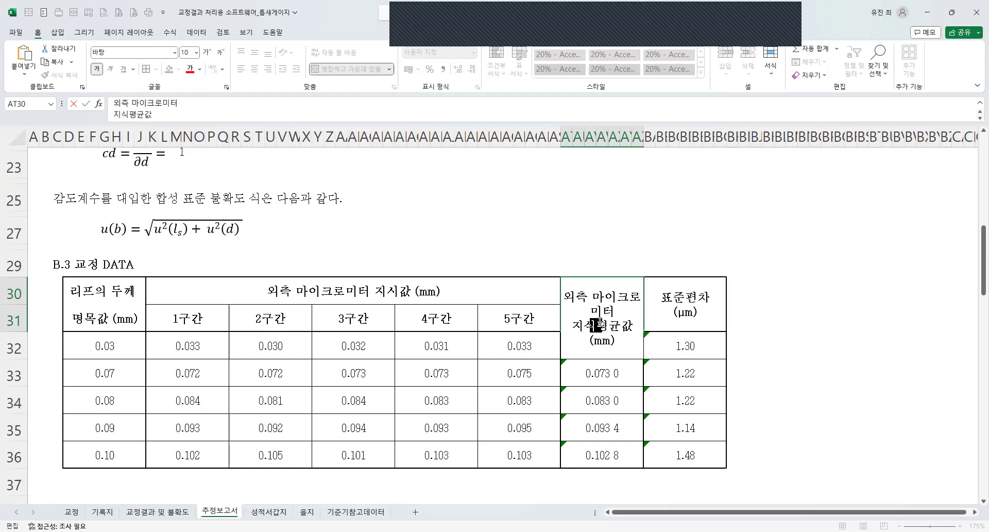
key(BackSpace)
key(Return)
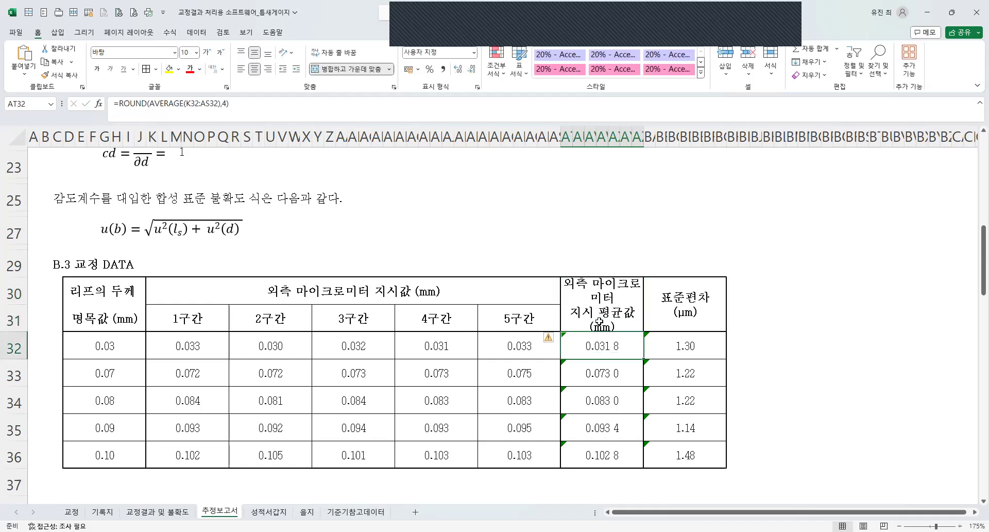
Replace the five 구간 reading columns in the B.3 교정 DATA table by moving the average and 표준편차 columns beside the nominal thickness column.
click(379, 252)
key(ctrl+c)
drag(258, 289, 412, 387)
key(ctrl+v)
drag(600, 242, 676, 382)
key(ctrl+x)
click(153, 220)
key(ctrl+v)
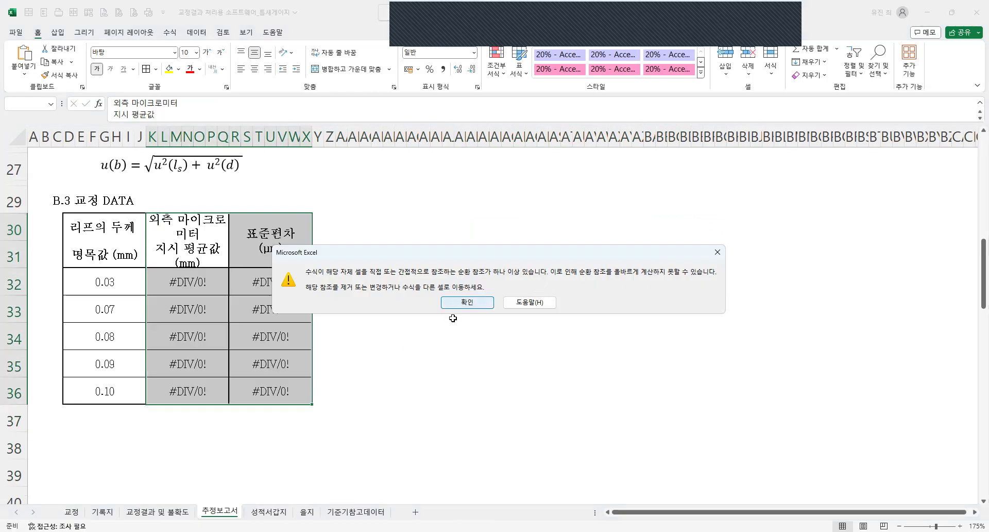
key(Return)
click(105, 286)
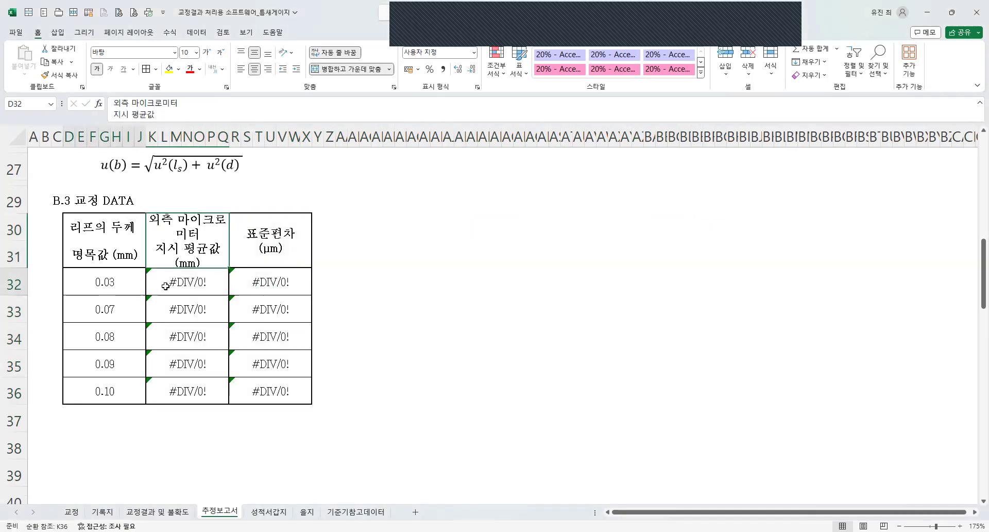
Link the 0.03 mm row's average to cell AS9 and its 표준편차 to cell AZ9 of the 기록지 sheet.
click(182, 283)
text(=)
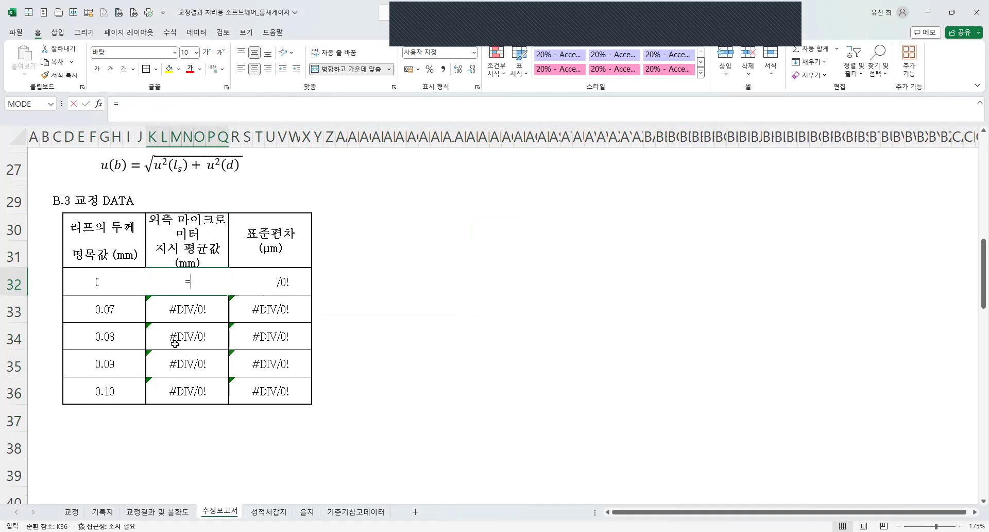
click(608, 332)
key(Return)
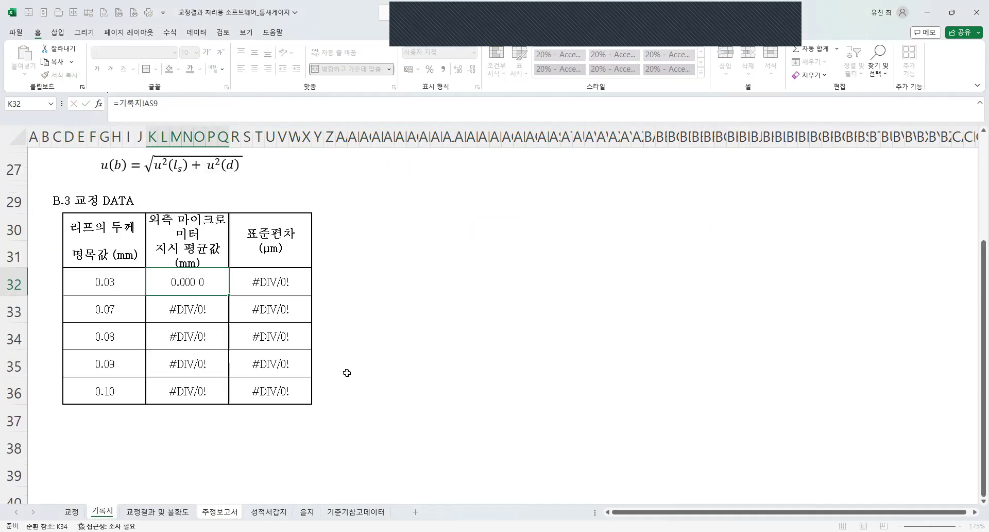
click(287, 285)
text(=)
click(99, 512)
click(690, 329)
key(Return)
Fill the linked average and 표준편차 formulas down through row 36, keeping the table's merged cell formatting.
drag(212, 282, 310, 400)
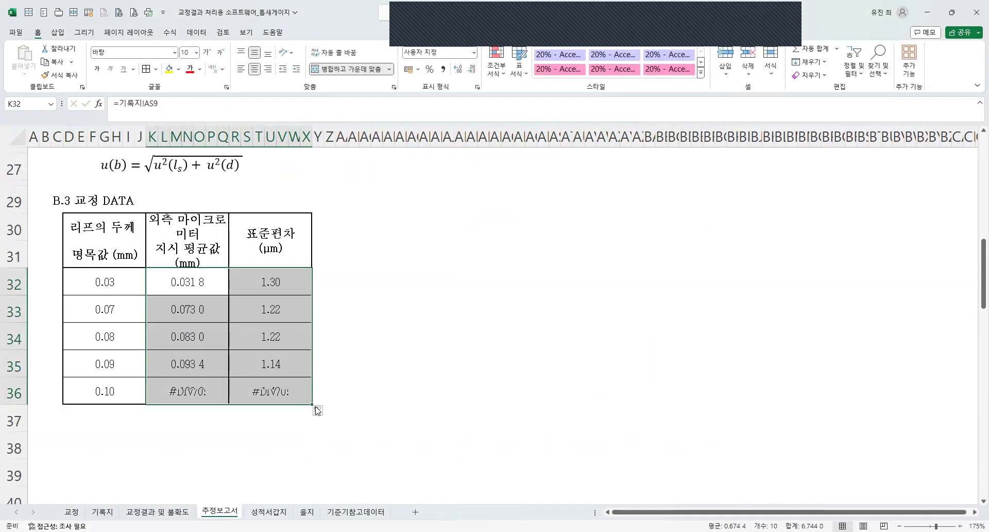
click(358, 447)
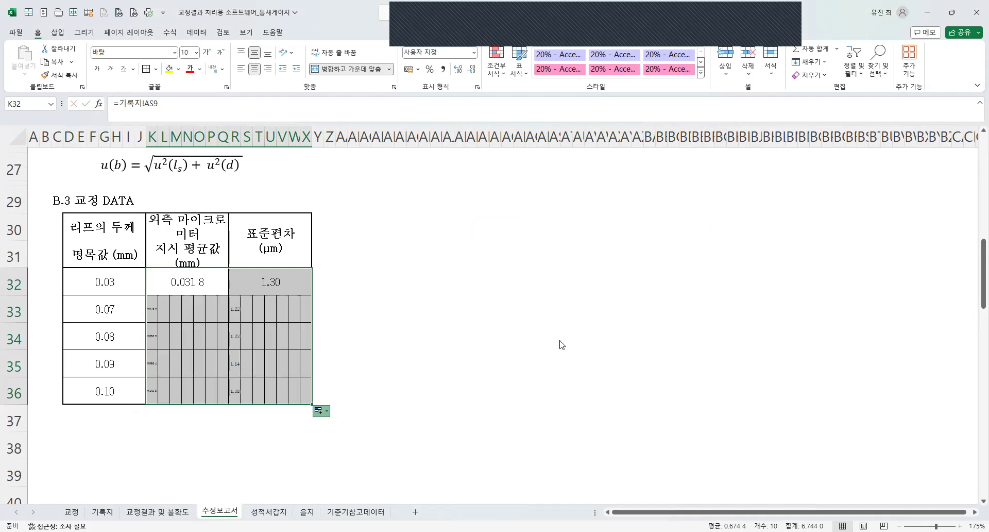
click(466, 303)
click(208, 394)
key(Return)
double_click(193, 368)
key(Return)
click(388, 364)
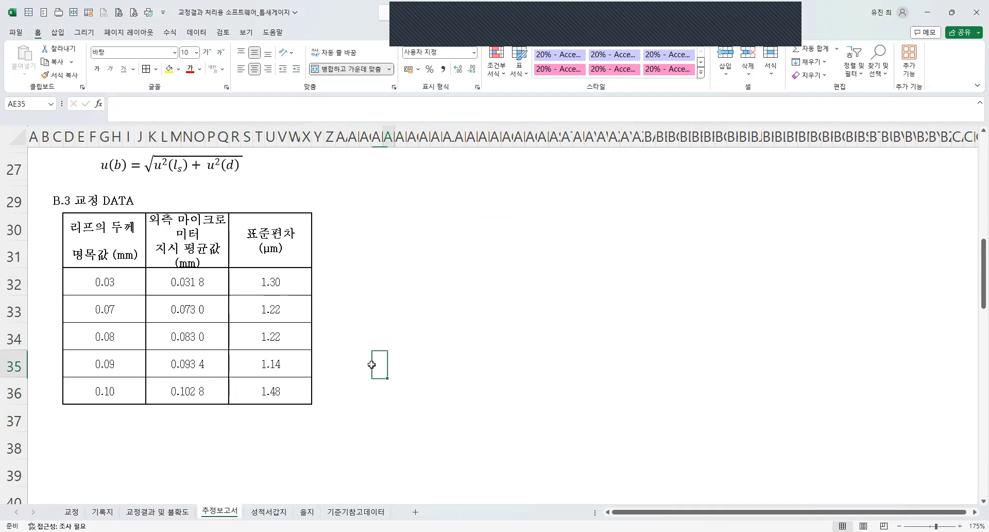
double_click(203, 281)
double_click(238, 281)
key(Escape)
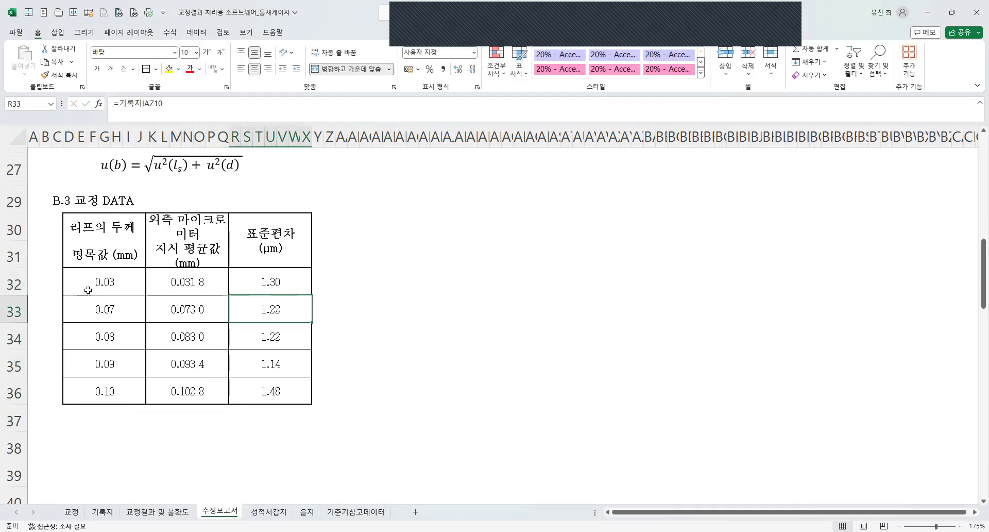
Link the first nominal thickness value in D32 to 기록지 cell C9 and fill the formula down through row 36.
click(90, 282)
text(=)
click(102, 512)
click(96, 336)
key(Return)
click(143, 294)
drag(147, 297, 150, 403)
click(154, 411)
click(194, 448)
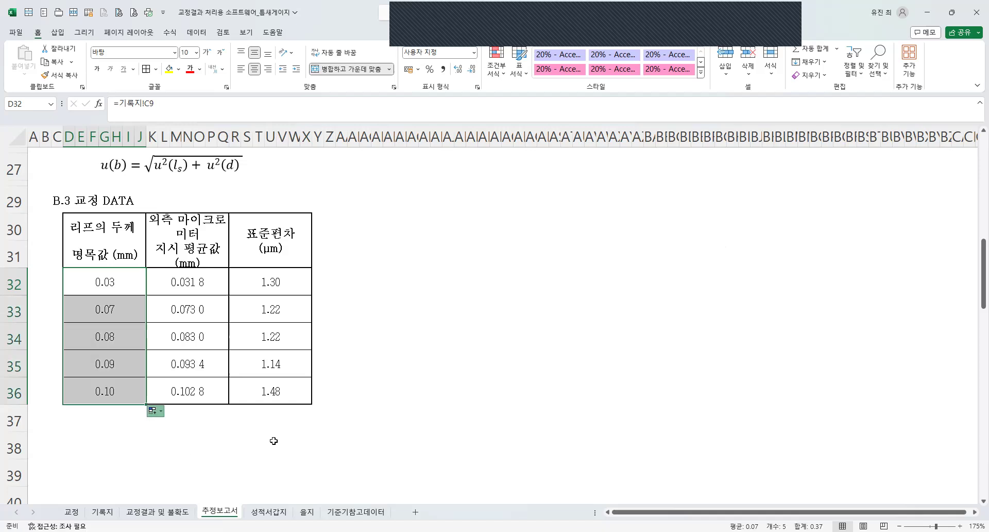
click(460, 418)
Move the whole three-column B.3 교정 DATA table to an empty area starting at BA30.
click(103, 227)
drag(165, 226, 108, 234)
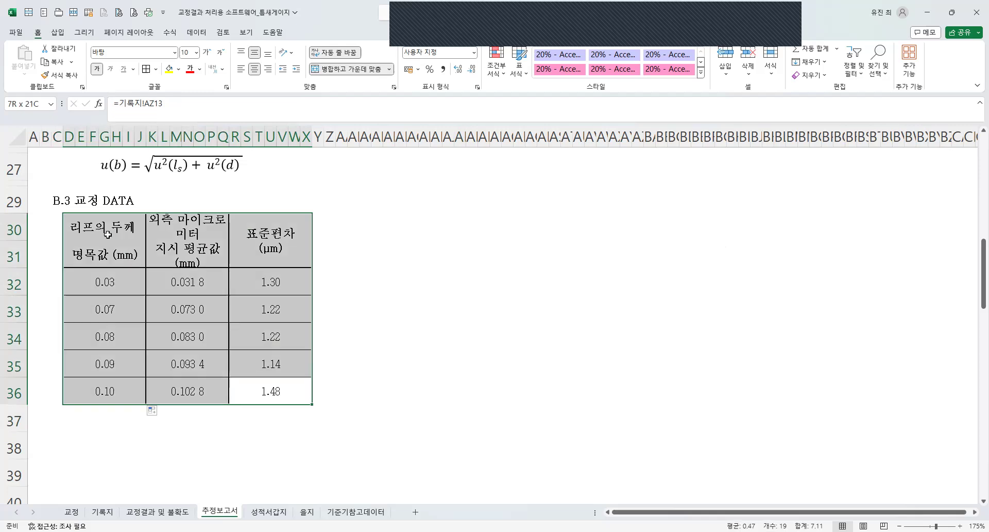
key(ctrl+c)
scroll(577, 248, up, 5)
scroll(578, 249, down, 5)
click(653, 219)
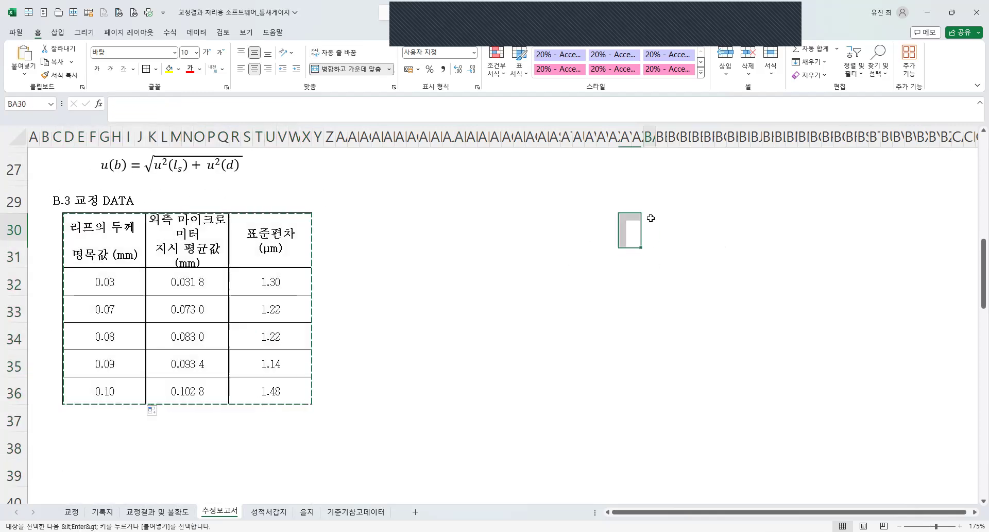
key(Return)
Widen each of the moved table's three columns to ten sheet columns by inserting sheet columns inside them.
click(685, 135)
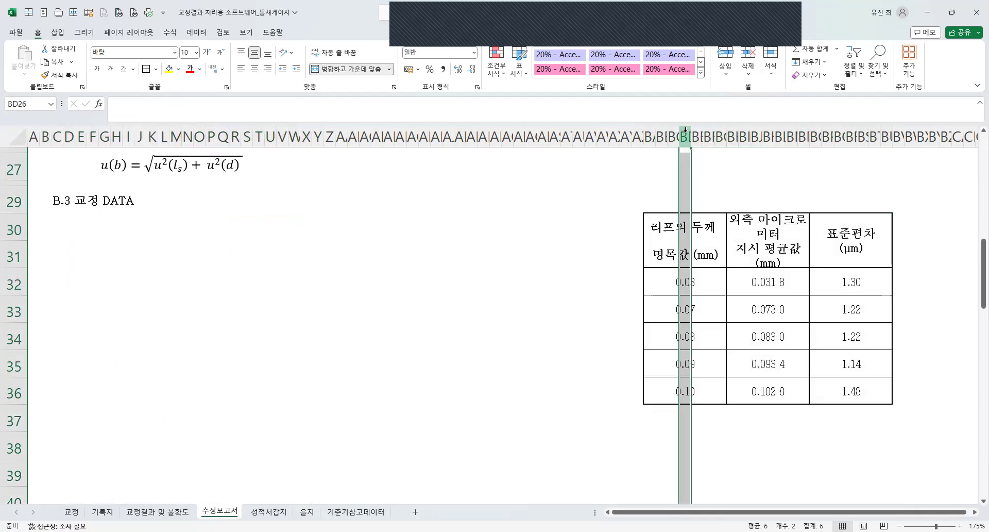
right_click(687, 136)
click(719, 237)
key(F4)
key(F4)
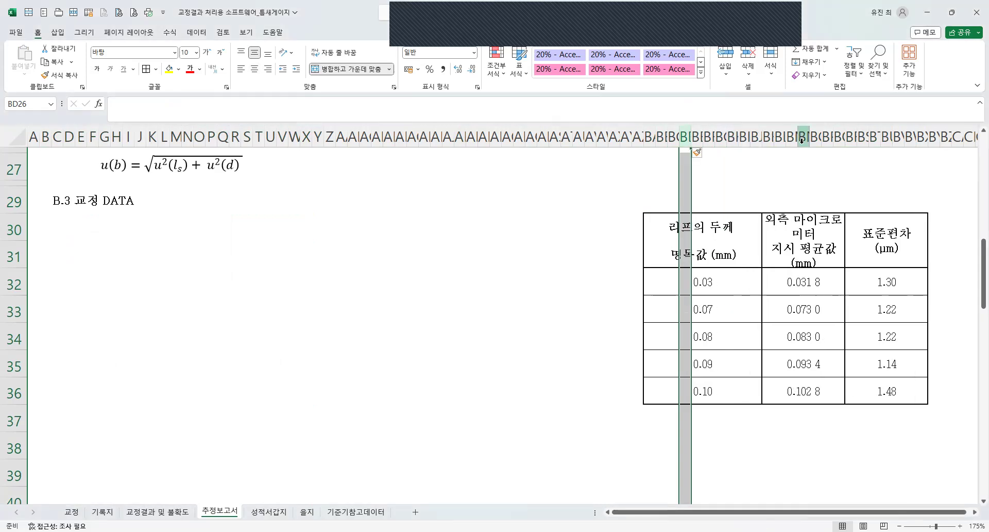
click(803, 138)
key(F4)
key(F4)
key(F4)
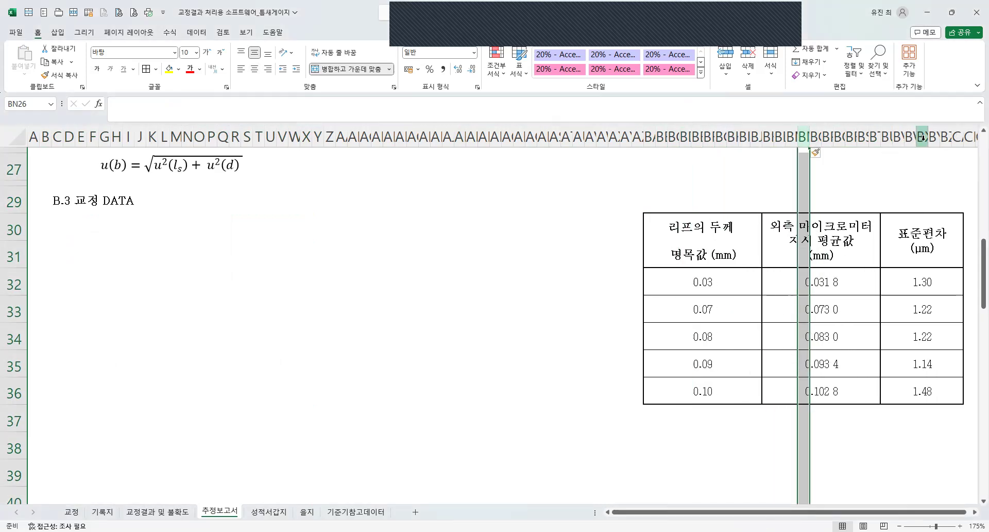
click(923, 136)
key(F4)
key(F4)
key(ctrl+z)
Move the widened table back under the B.3 교정 DATA heading, starting at D30.
drag(703, 226, 912, 332)
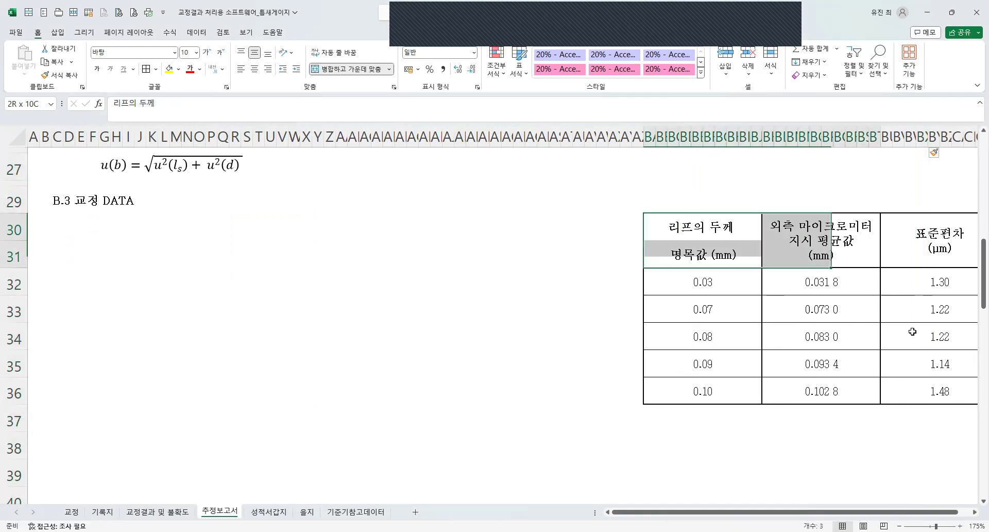
drag(944, 394, 944, 394)
key(ctrl+x)
click(72, 231)
key(ctrl+v)
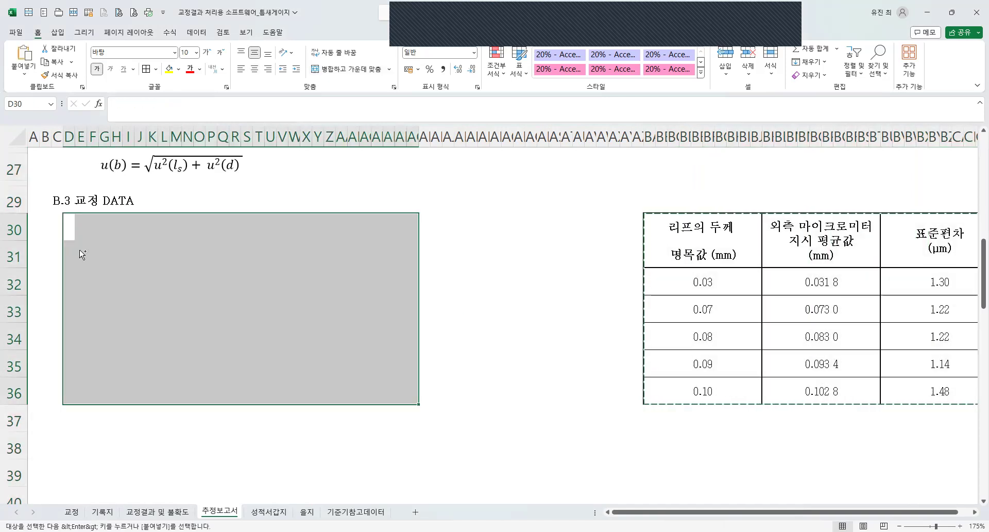
click(516, 316)
scroll(497, 342, up, 8)
scroll(505, 342, down, 7)
scroll(464, 335, up, 1)
scroll(417, 329, down, 3)
drag(109, 246, 341, 238)
drag(250, 242, 278, 395)
drag(394, 400, 375, 234)
Duplicate the table's average column, header included, as a fourth column starting at AH30.
drag(241, 242, 283, 393)
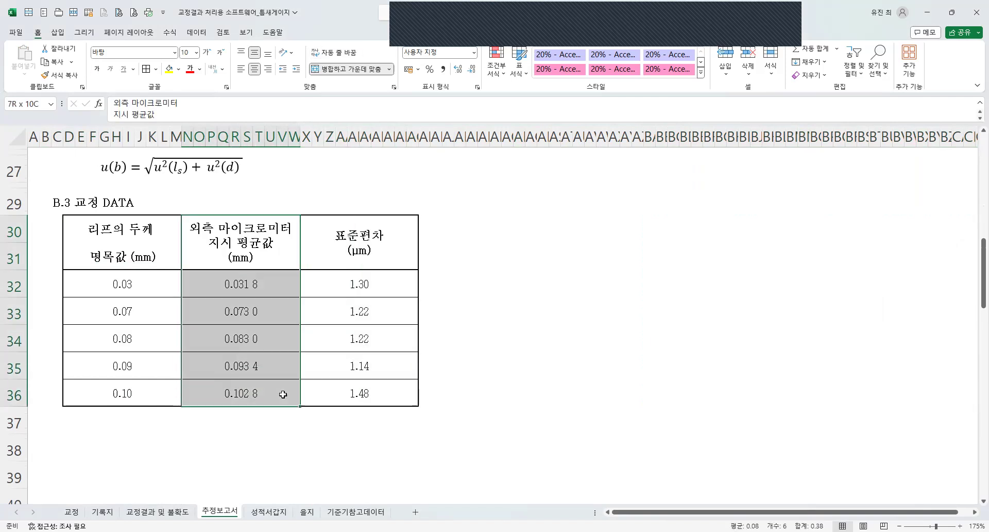
key(ctrl+c)
click(422, 221)
key(ctrl+v)
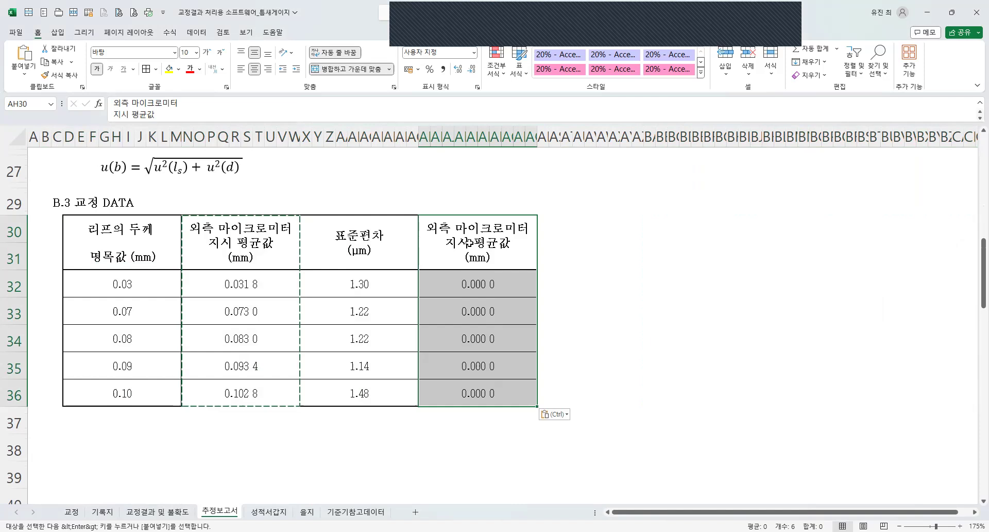
Change the fourth column's header to 외측 마이크로미터 보정값 (mm), keeping its line breaks.
double_click(427, 242)
drag(426, 242, 536, 257)
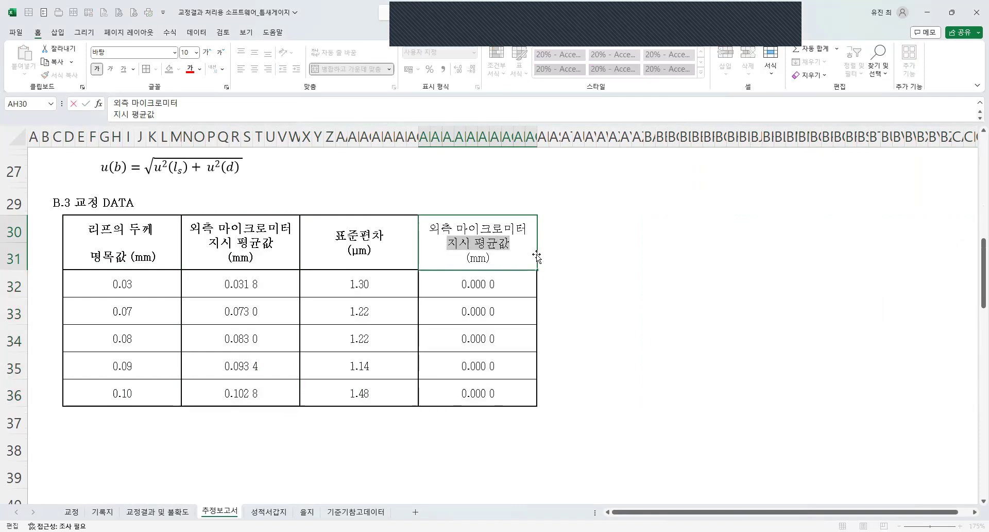
key(BackSpace)
text(봊정값)
key(Return)
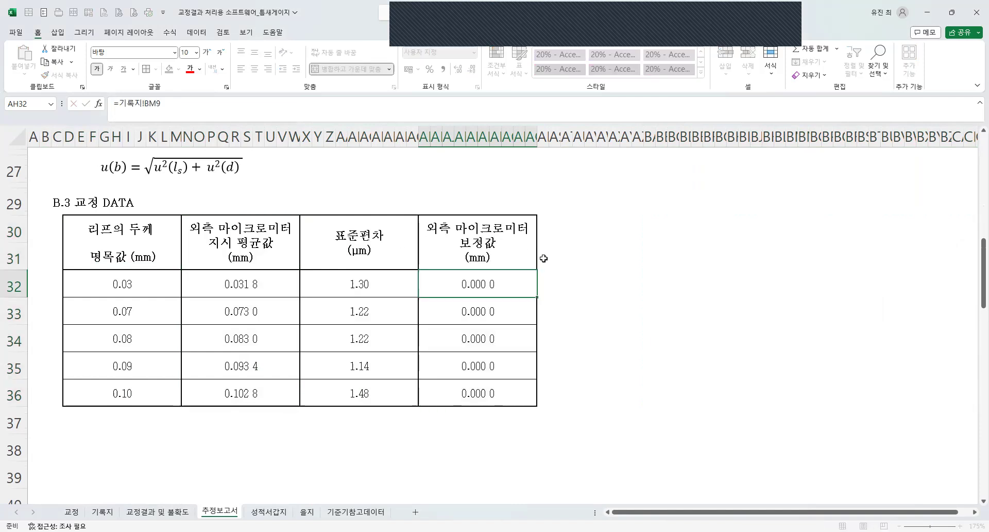
mouse_move(484, 243)
mouse_down()
mouse_move(518, 384)
mouse_move(515, 243)
mouse_move(480, 252)
mouse_up()
click(479, 253)
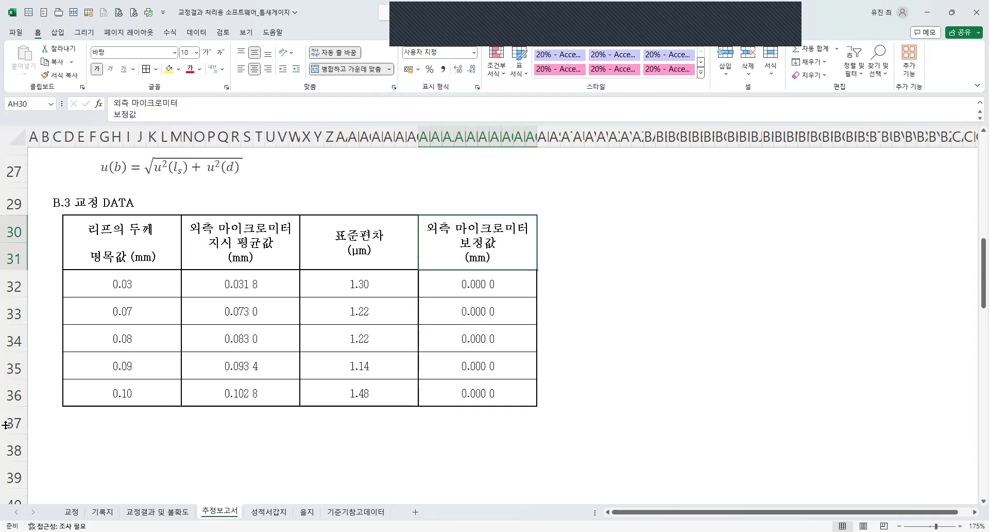
Give the empty 기준기참고데이터 sheet uniform row heights and uniform column widths.
key(ctrl+Page_Down)
key(ctrl+Page_Down)
key(ctrl+Page_Down)
scroll(105, 193, up, 1)
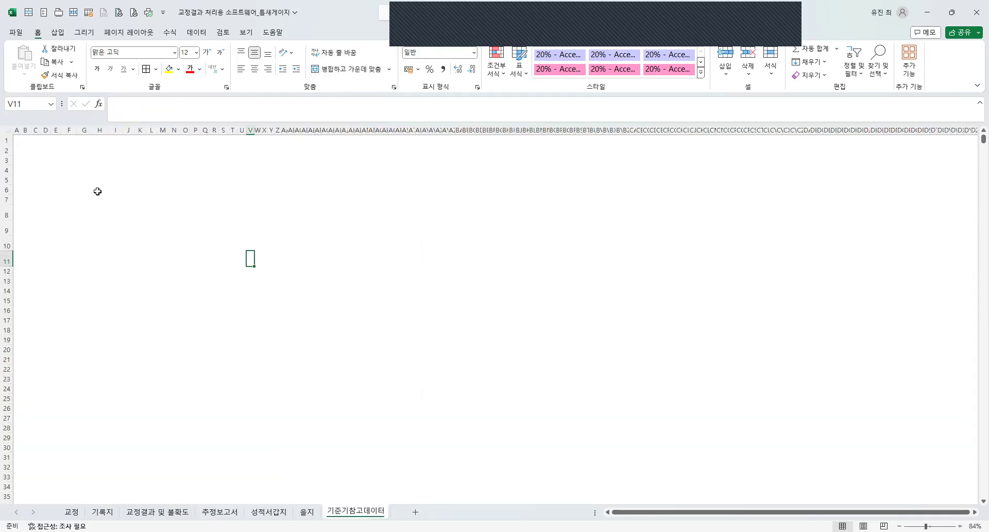
click(62, 166)
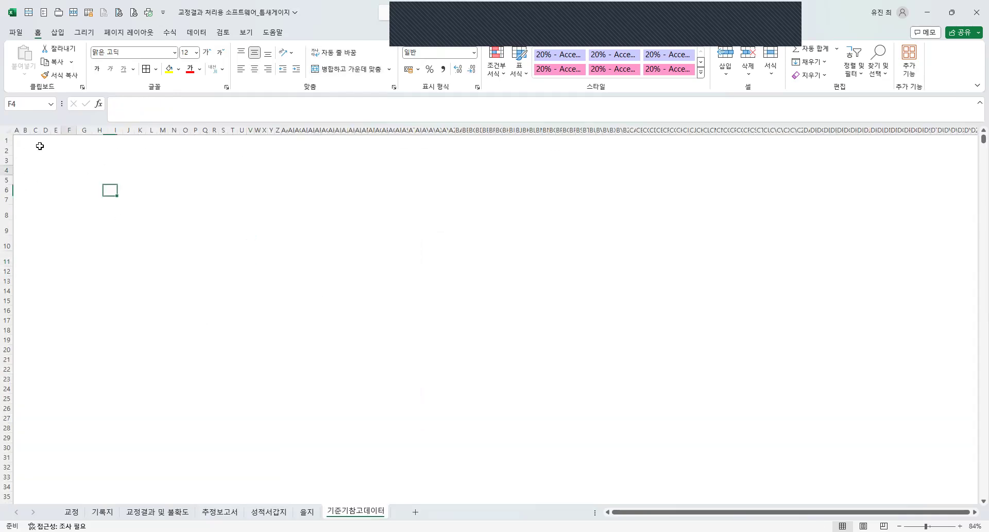
click(9, 140)
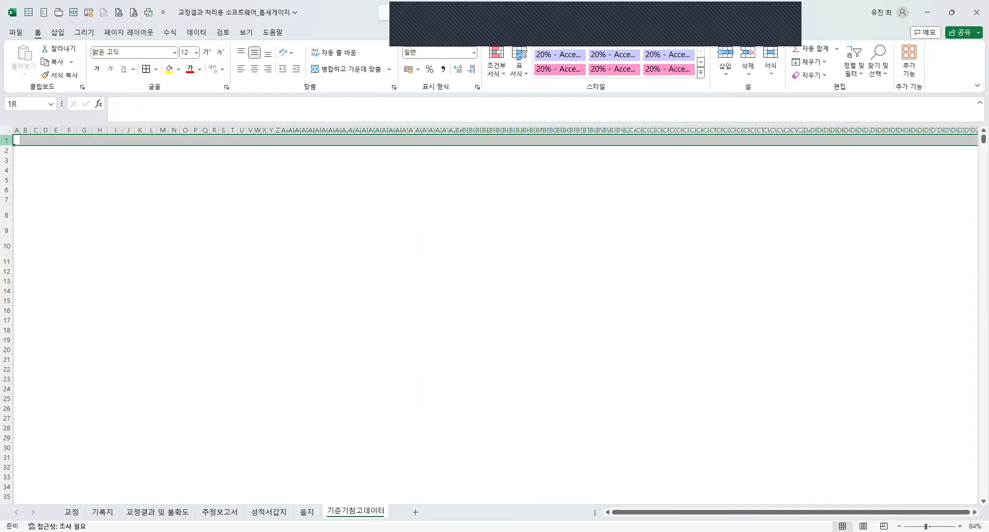
drag(8, 141, 6, 437)
right_click(227, 189)
click(259, 363)
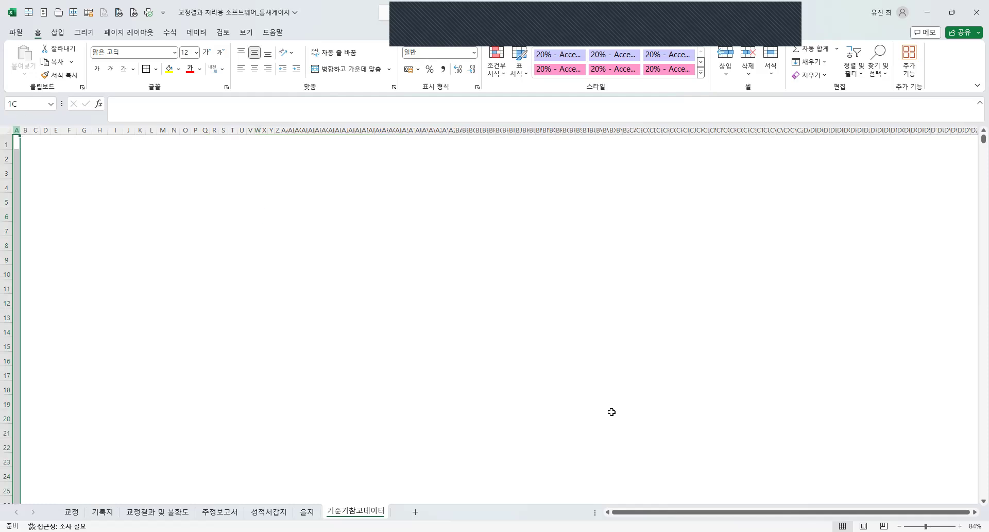
click(56, 159)
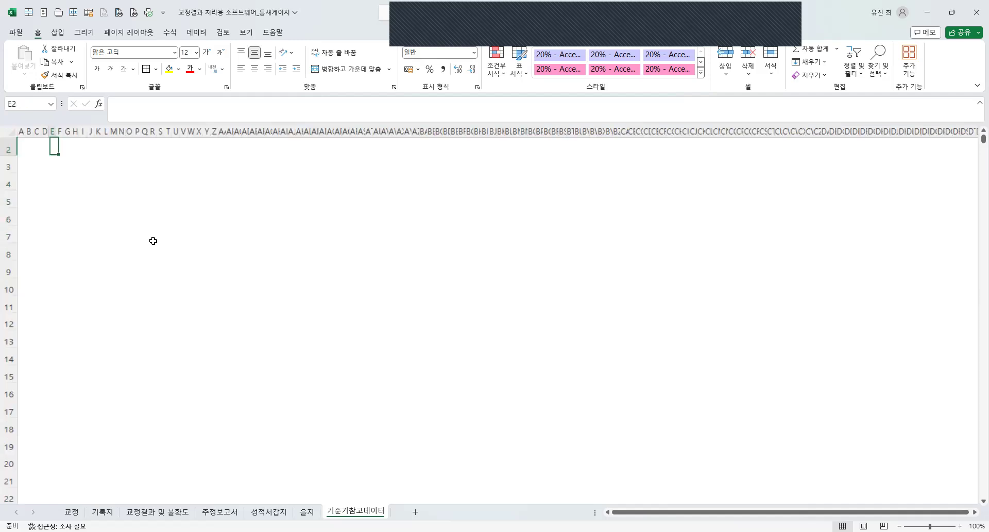
Select cell C2 on the 기준기참고데이터 sheet as the starting point for its content.
ctrl+scroll(152, 240, up, 6)
scroll(88, 216, down, 2)
scroll(115, 215, up, 2)
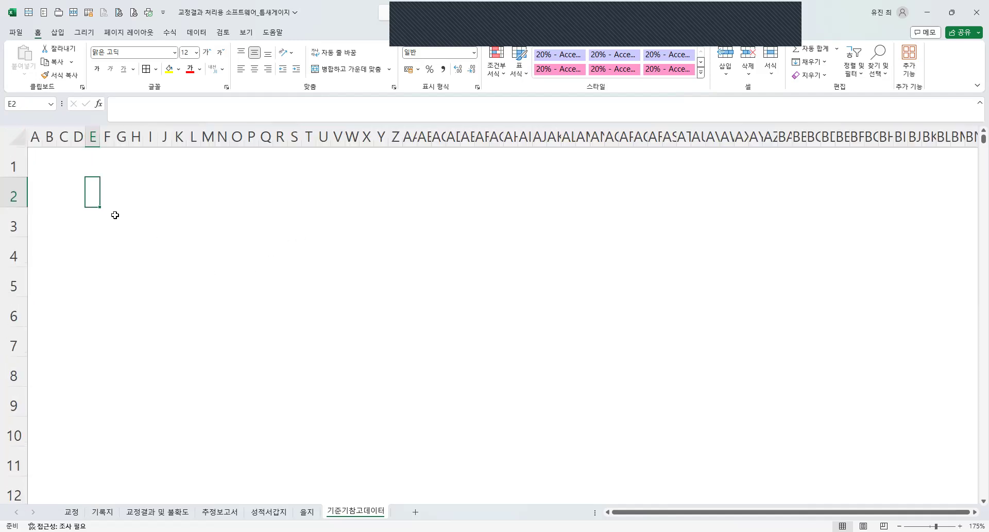
click(63, 191)
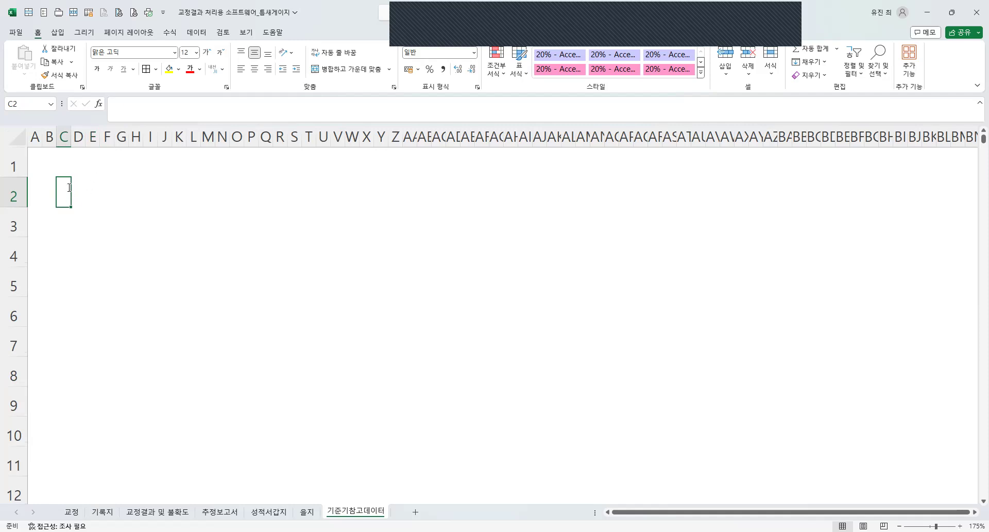
Enter the title [외측 마이크로미터 교정결과] in cell C2.
text([외측 마)
text(이크로미터 교정겨)
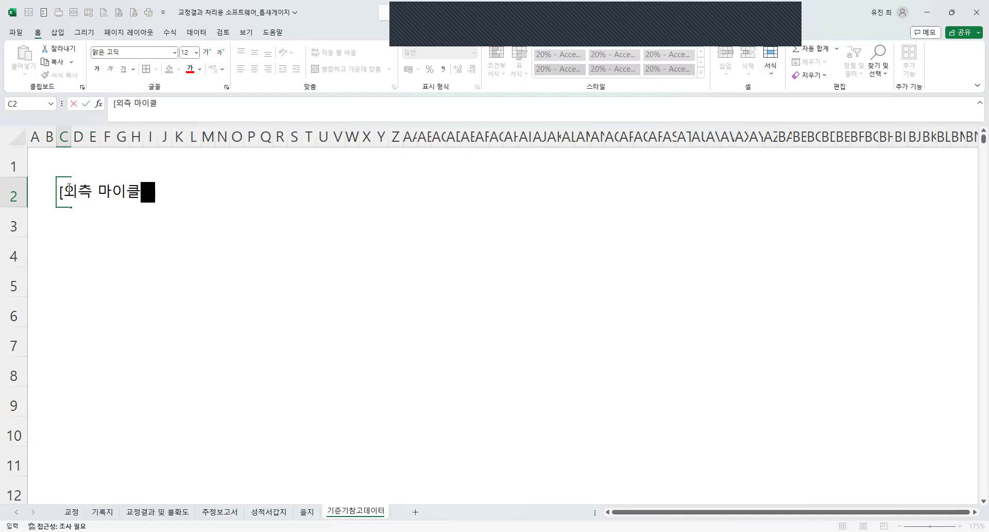
text(ㄹ과])
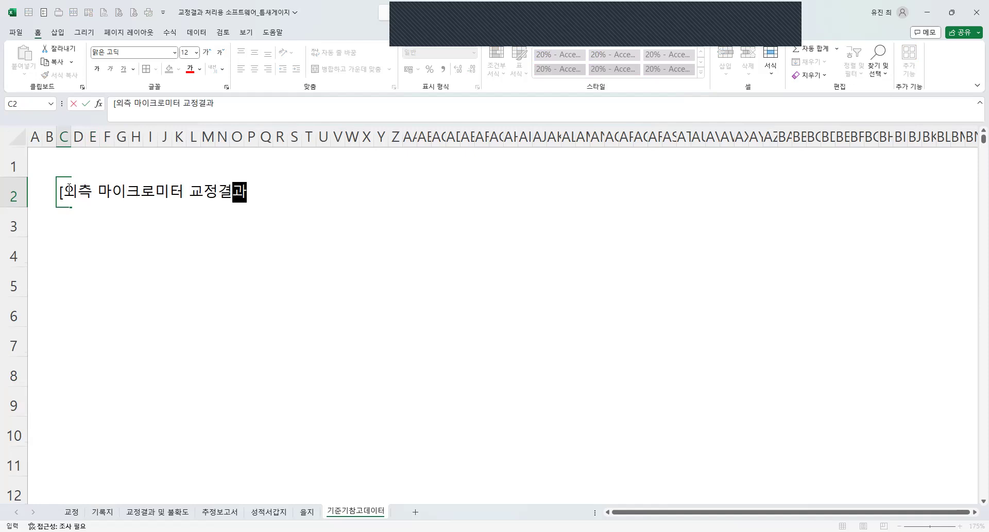
key(Return)
Add 교정일자 : 2023.07.15. in cell Q2, beside the title.
key(Up)
key(Right)
key(Right)
key(Right)
key(Right)
key(Right)
key(Right)
key(Right)
key(Right)
key(Right)
key(Right)
key(Right)
key(Right)
key(Right)
key(Right)
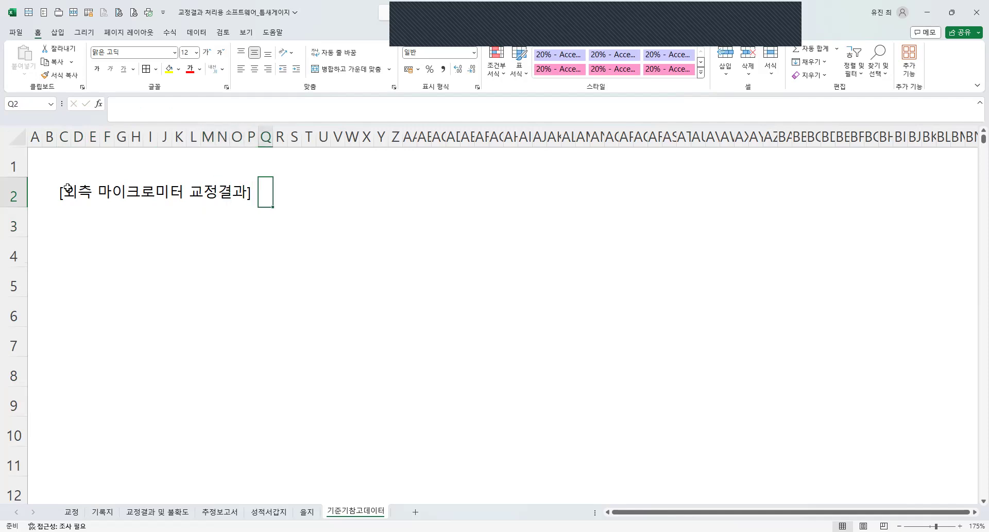
text(교정)
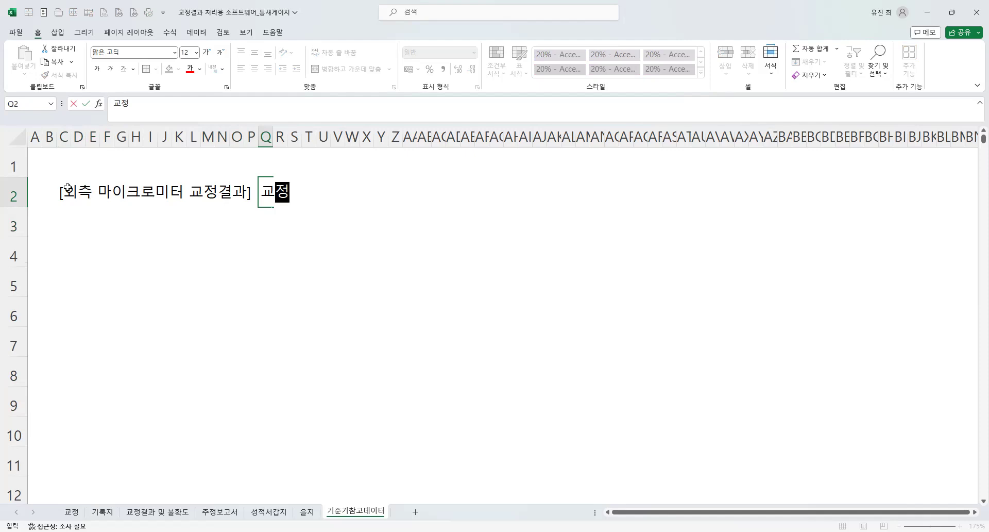
text(일자 : 202)
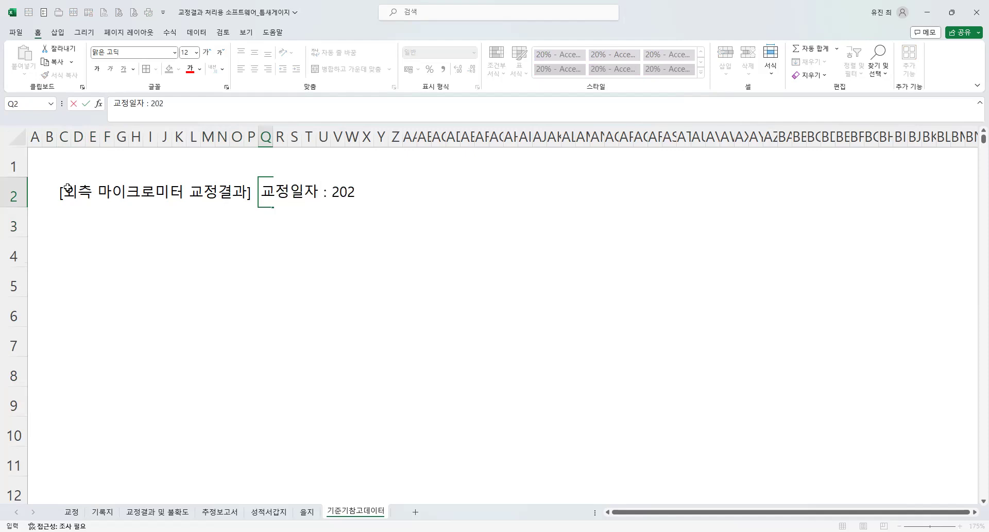
text(3.07.15.)
key(Return)
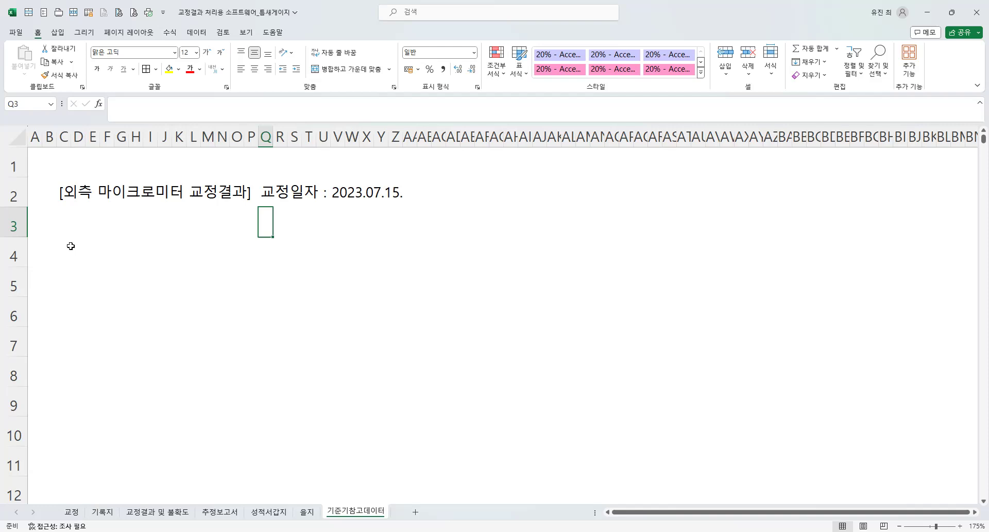
Create three adjoining merged header cells in row 4, each nine columns wide, starting at D4.
click(77, 235)
drag(77, 249, 434, 260)
click(289, 258)
click(137, 247)
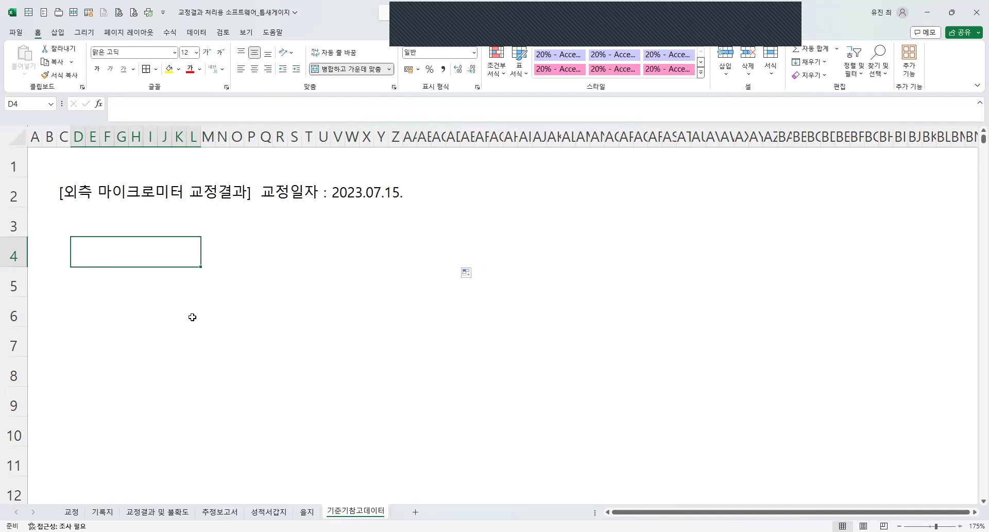
Enter 눈금값(mm) as the header in merged cell D4.
text(눈ㄱ금값)
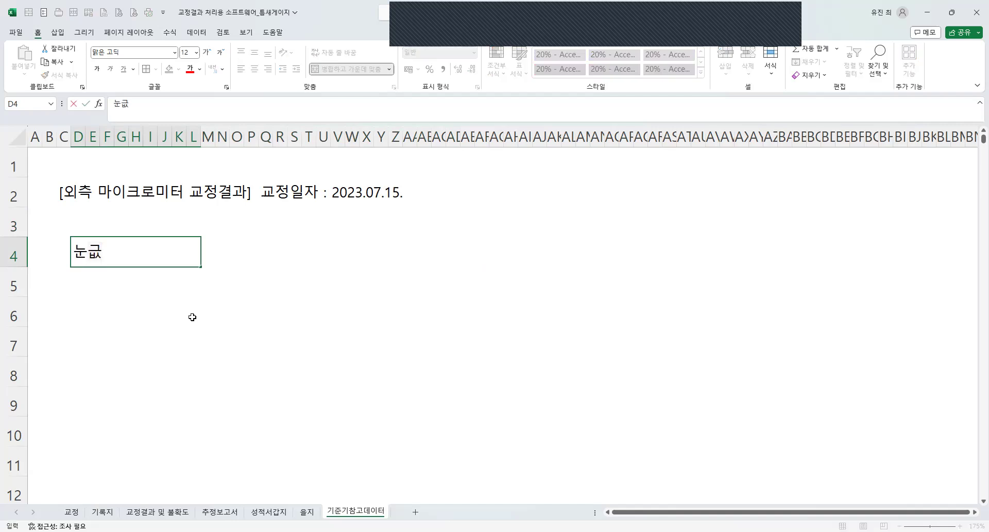
text((mm)
key(Return)
Enter 보정값(mm) as the second column header in merged cell M4.
key(Up)
key(Right)
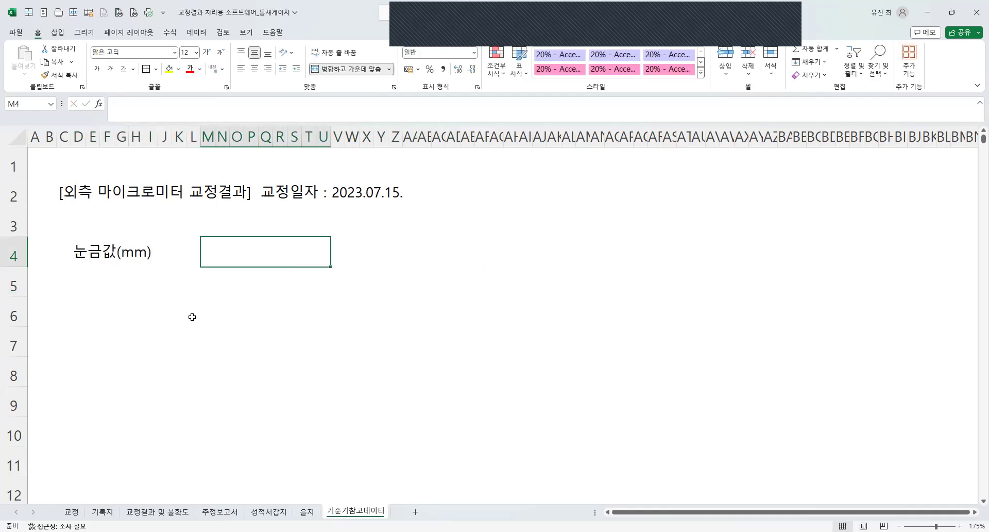
text(qhw)
key(BackSpace)
key(Hangul)
text(보정값()
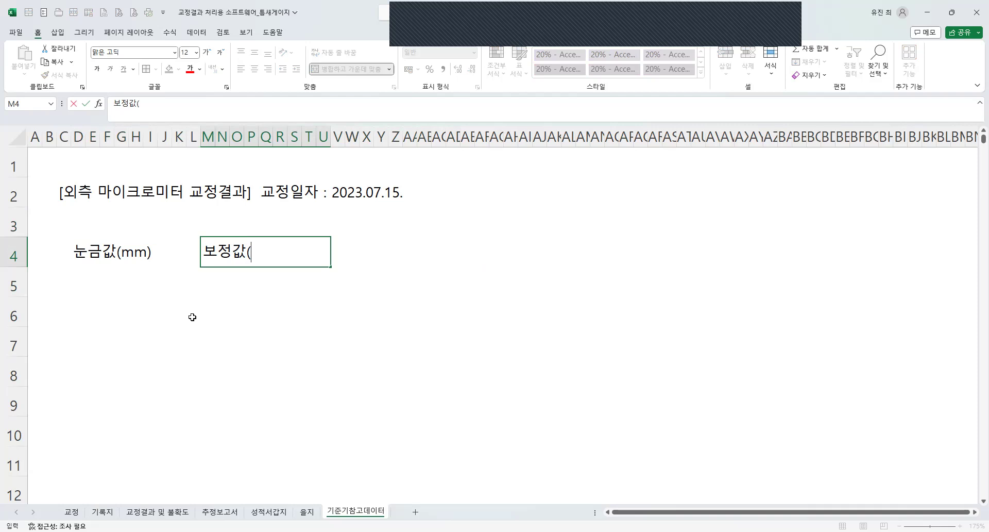
text(mm))
key(Return)
Enter 측정불확도 as the third header in V4 and centre all three headers horizontally.
key(Up)
key(Right)
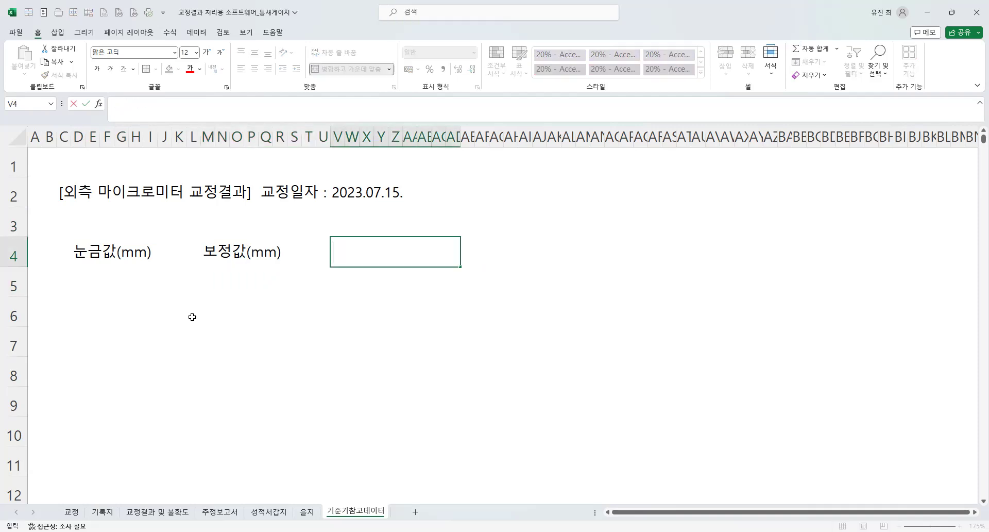
text(측정불확도)
key(Return)
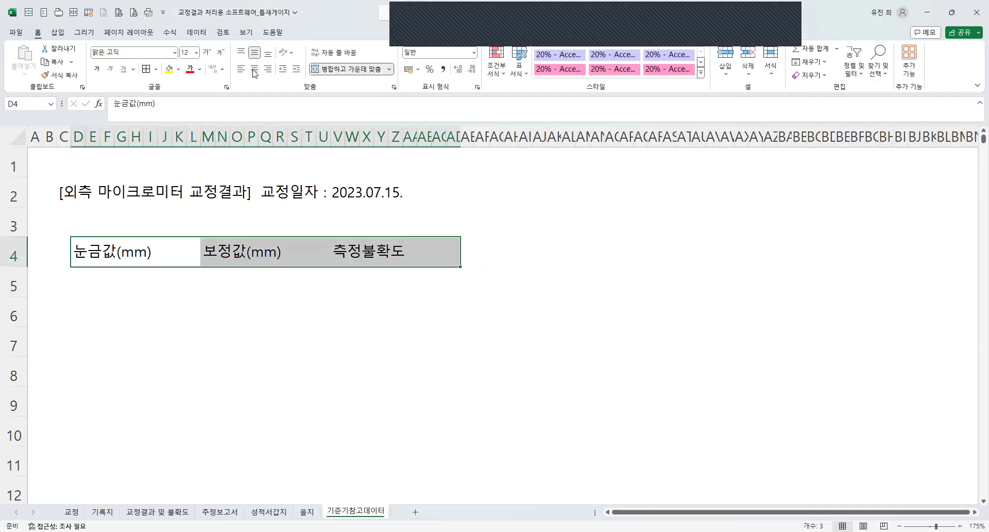
click(254, 73)
Copy the merged, centred header layout down to rows 5 through 10 and clear the copied text.
key(ctrl+c)
drag(79, 276, 77, 416)
key(ctrl+v)
drag(126, 288, 416, 433)
key(Delete)
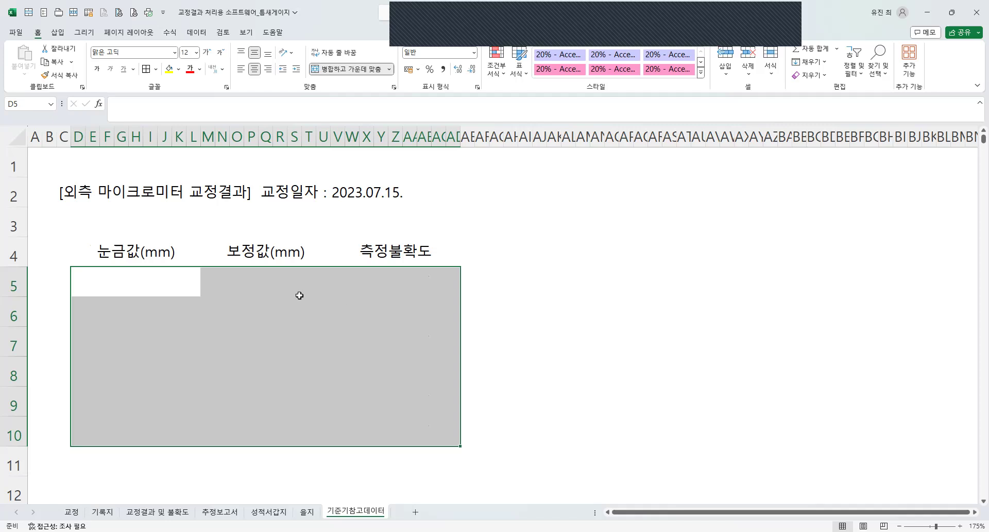
Fill the 눈금값 column in rows 5 to 10 with 0, 5, 10, 15, 20 and 25.
click(131, 284)
text(0)
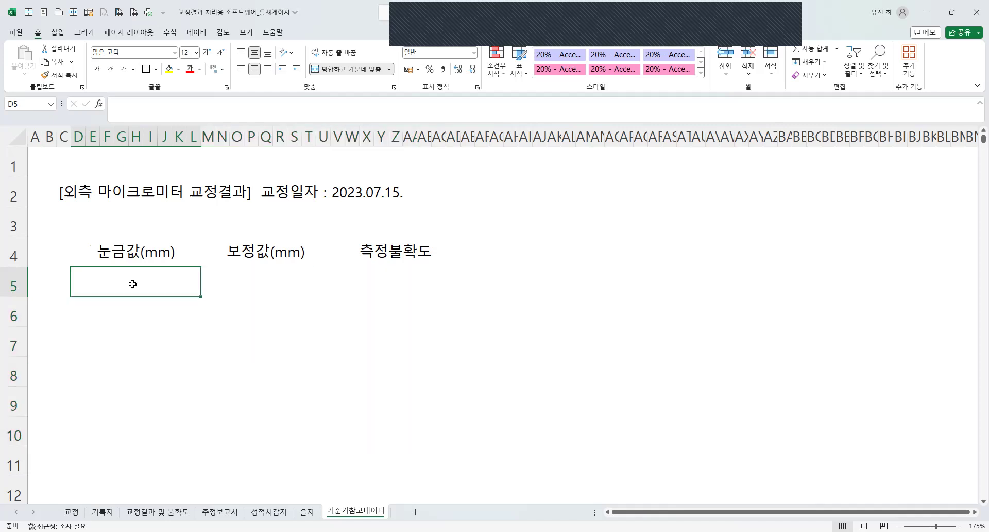
key(Return)
text(5)
key(Return)
text(10)
key(Return)
text(15)
key(Return)
text(20)
key(Return)
text(25)
key(Return)
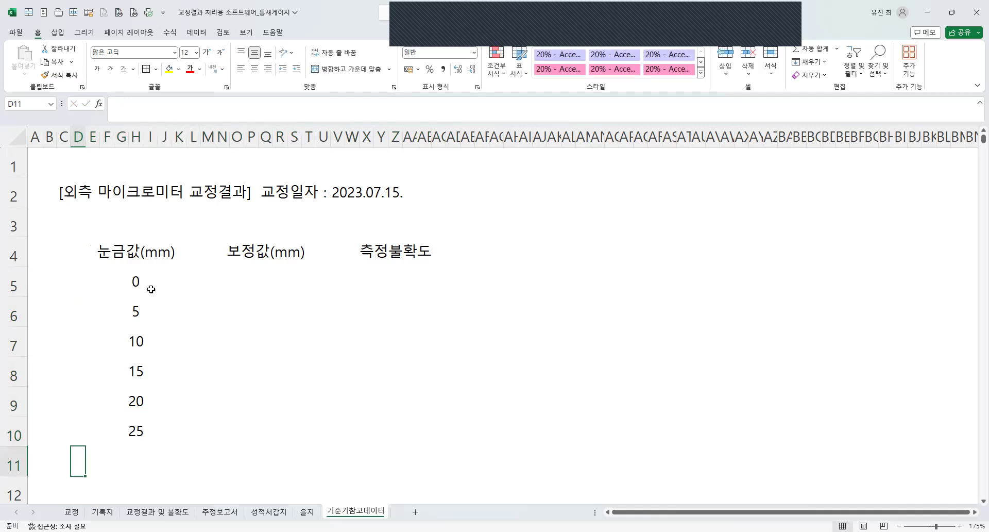
Fill the 보정값 column in rows 5 to 10 with 0, except -1 for the 5 mm graduation.
click(269, 287)
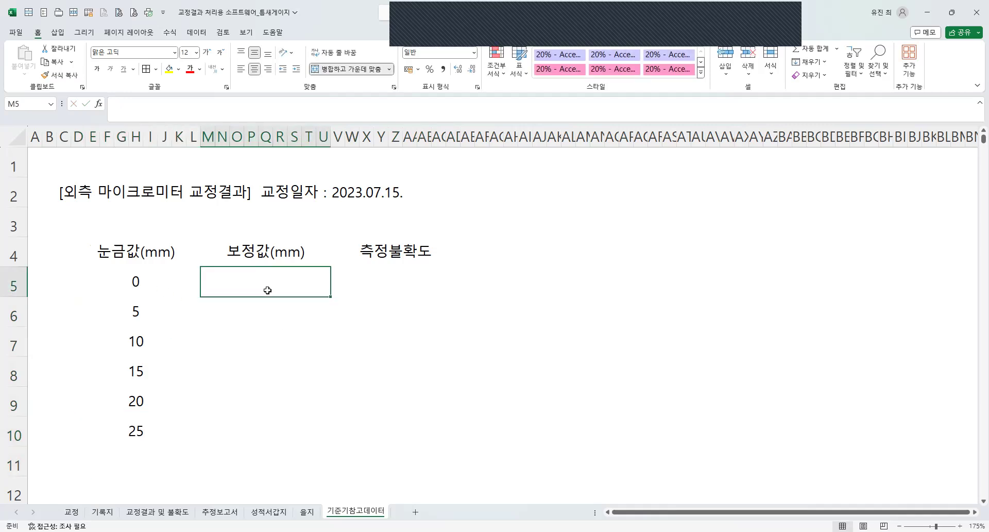
shift+click(252, 423)
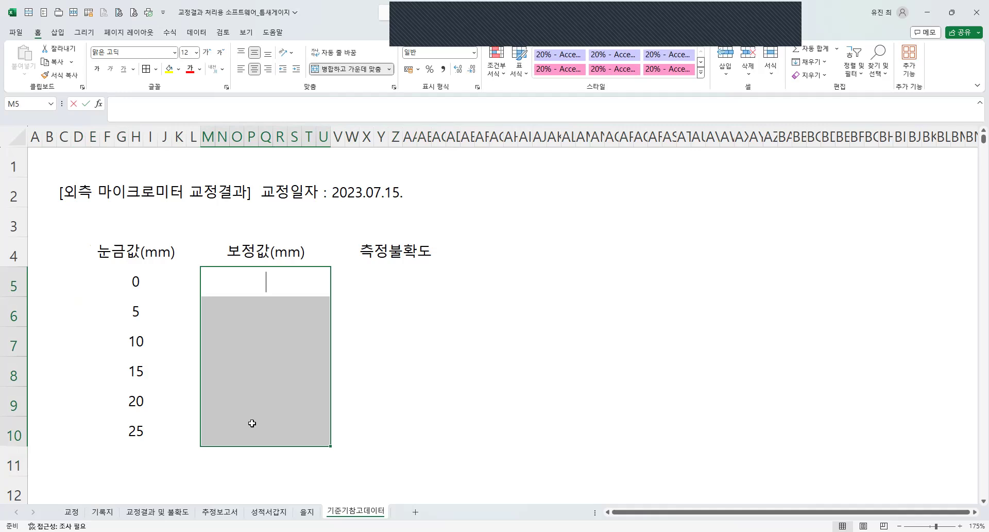
text(0)
key(ctrl+Return)
click(267, 311)
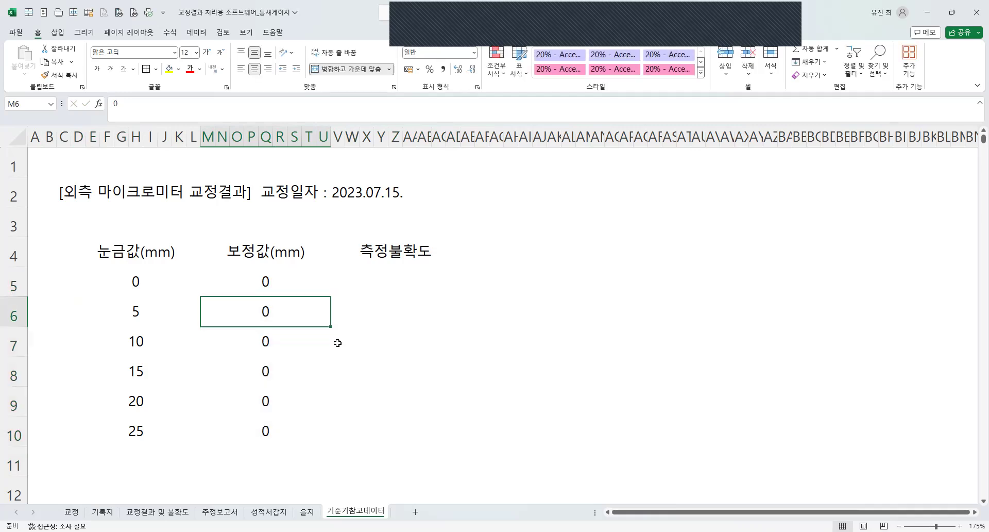
key(BackSpace)
text(-1)
key(Return)
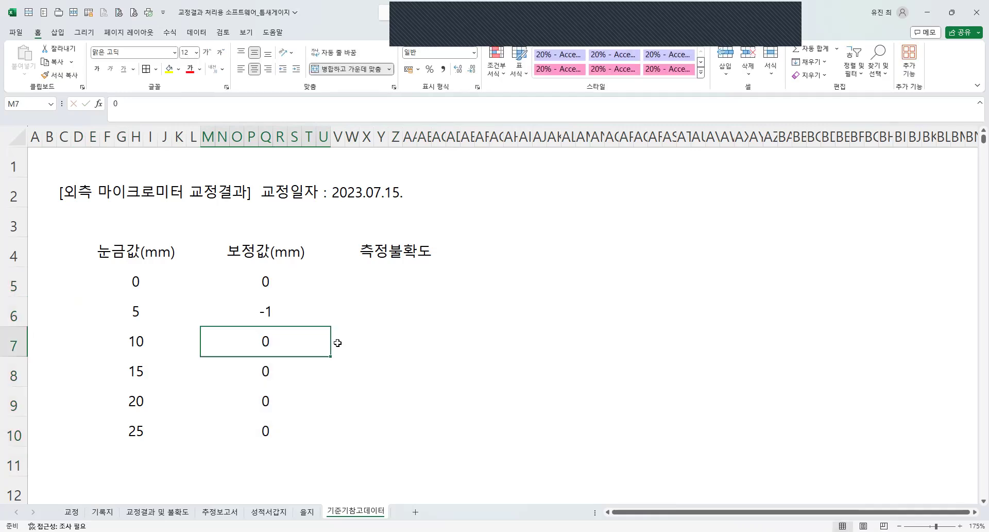
Change the unit in the 보정값 header from mm to μm using the special-character symbol μ.
double_click(285, 252)
key(BackSpace)
text(ㅎ)
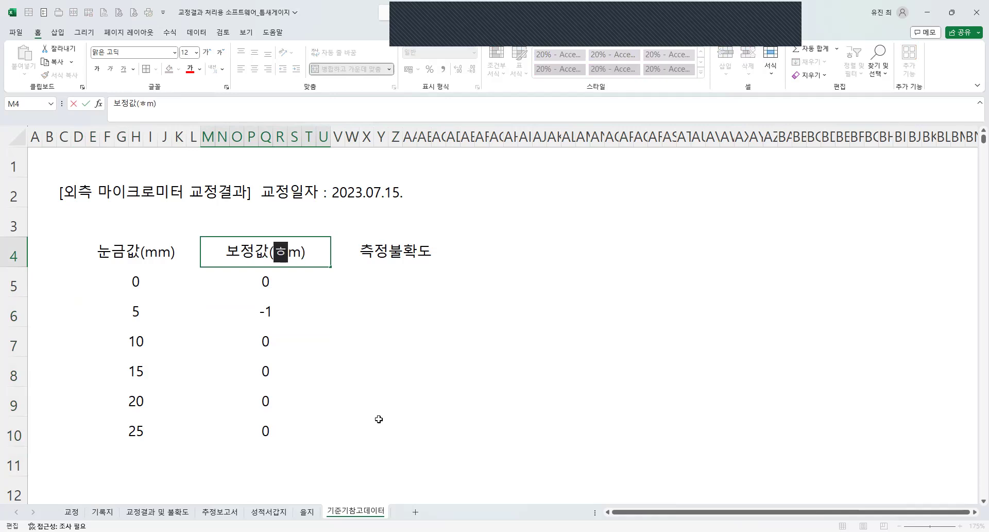
key(Hangul_Hanja)
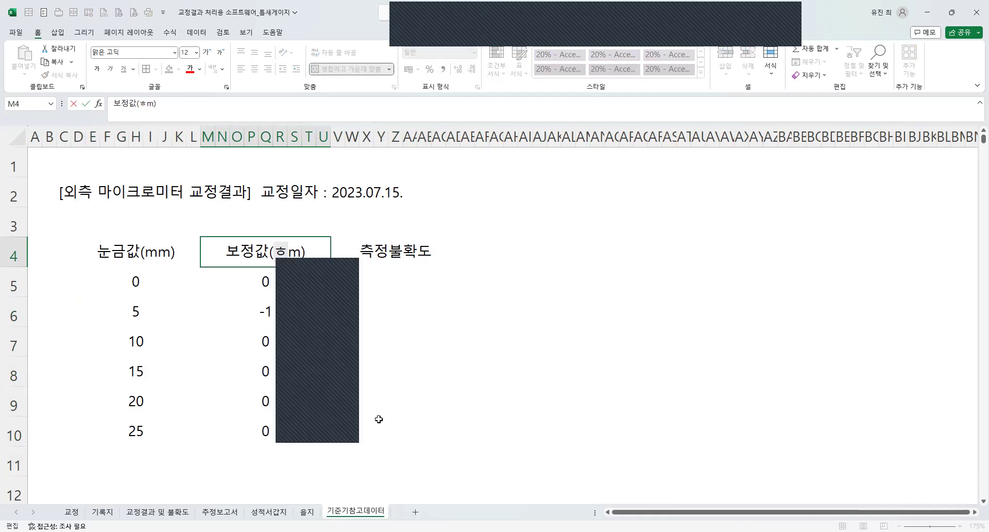
click(299, 410)
key(Return)
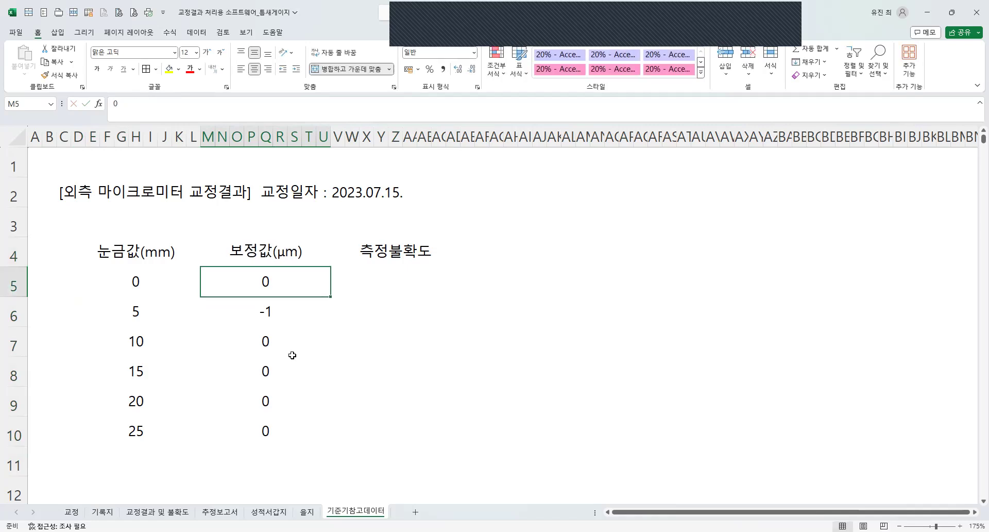
Try the single-character unit symbol ㎛ in cell V5 under the 측정불확도 header.
click(391, 272)
text(ㄹ)
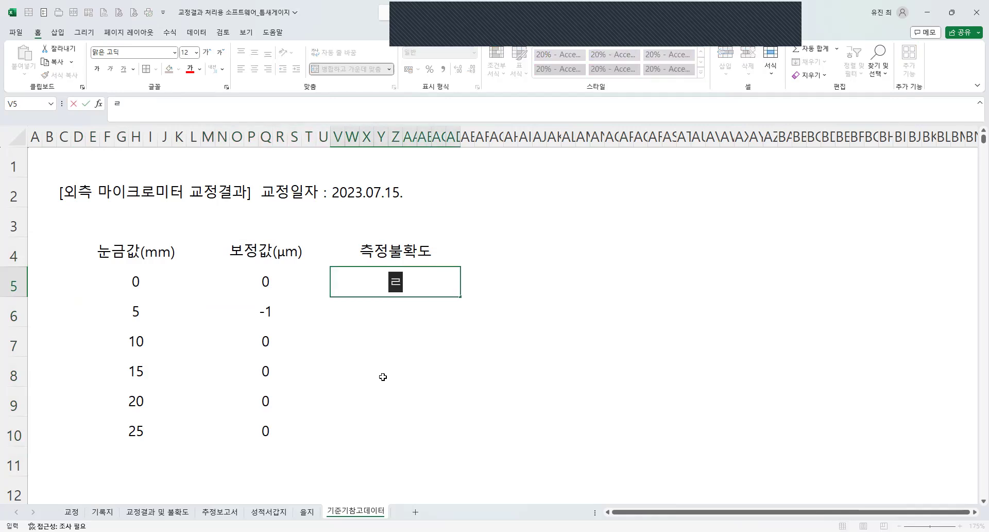
key(BackSpace)
text(ㄹ)
key(Hangul_Hanja)
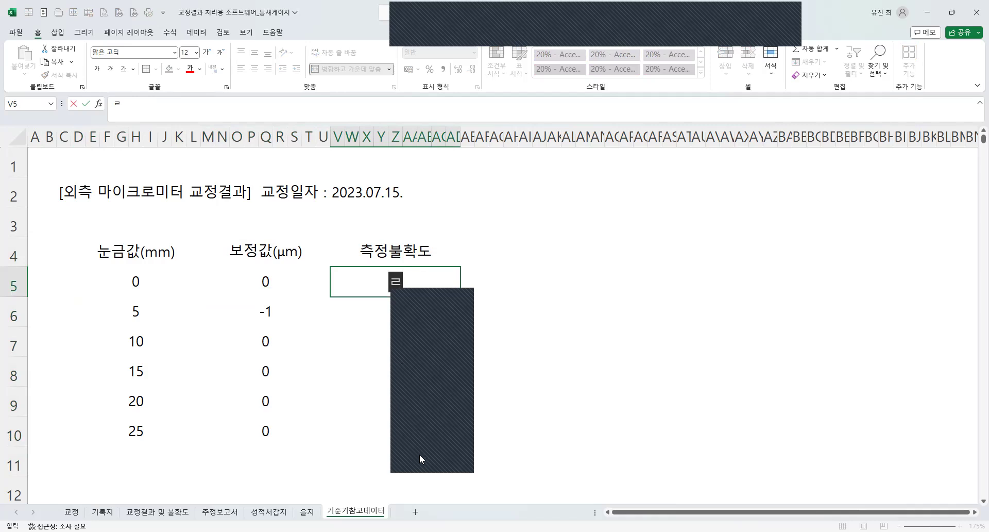
click(416, 310)
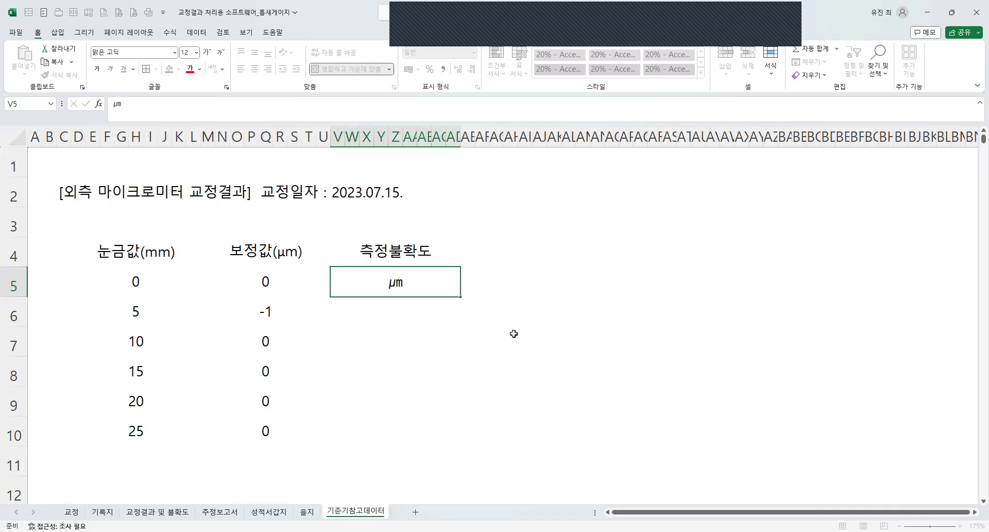
click(515, 334)
click(393, 284)
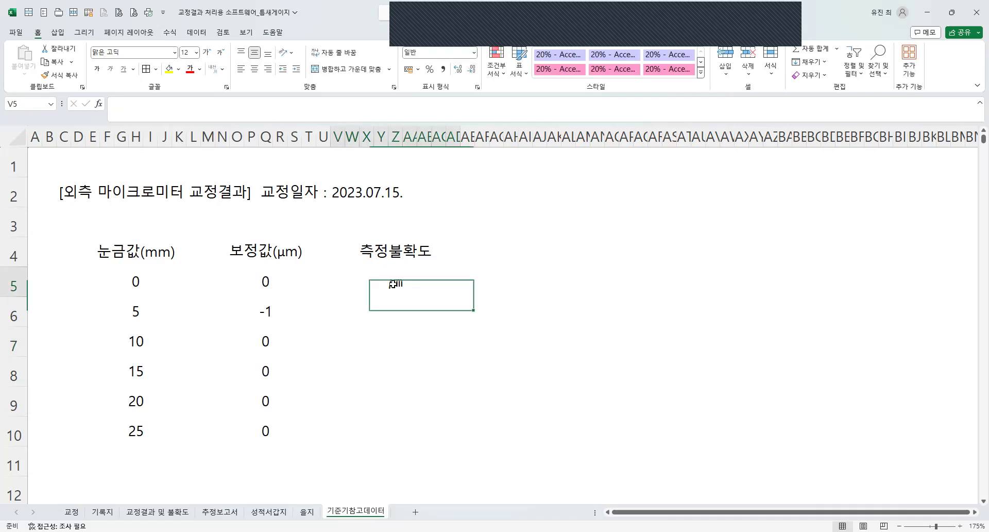
Compare the two-character μm in the 보정값 header with the single symbol in V5, and clear V5.
click(277, 253)
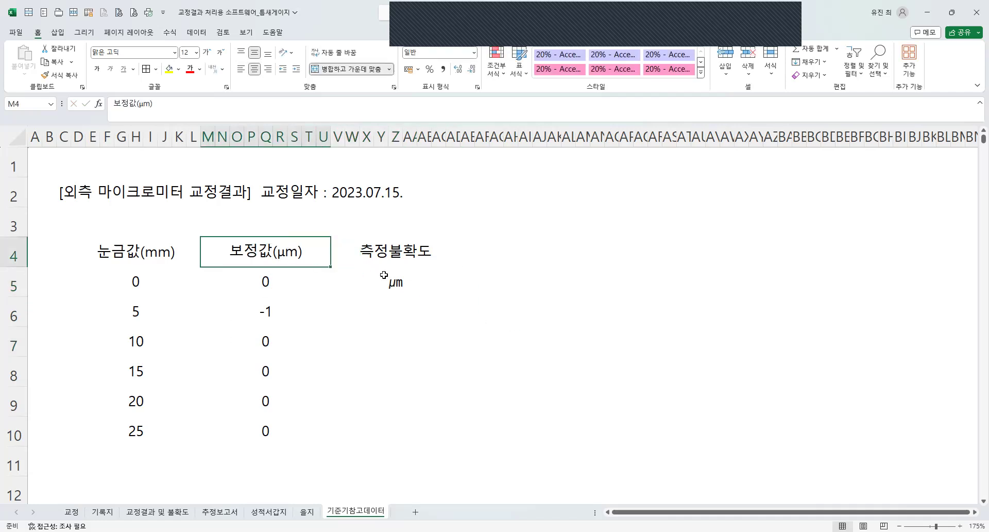
click(398, 285)
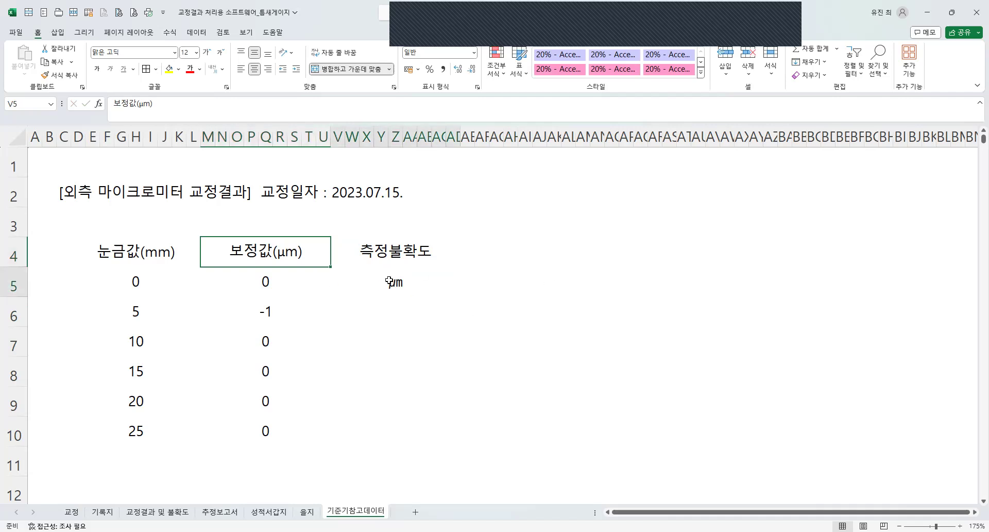
click(250, 246)
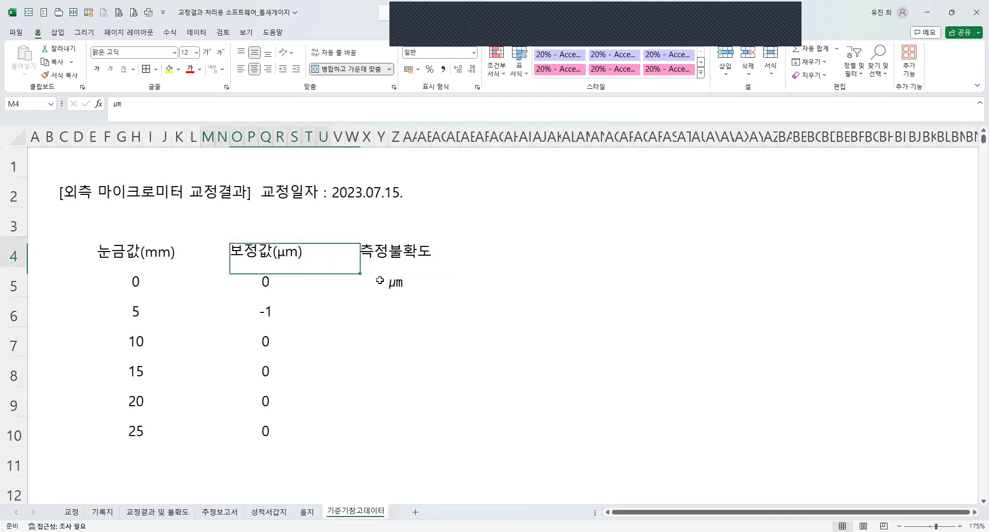
key(Right)
key(Down)
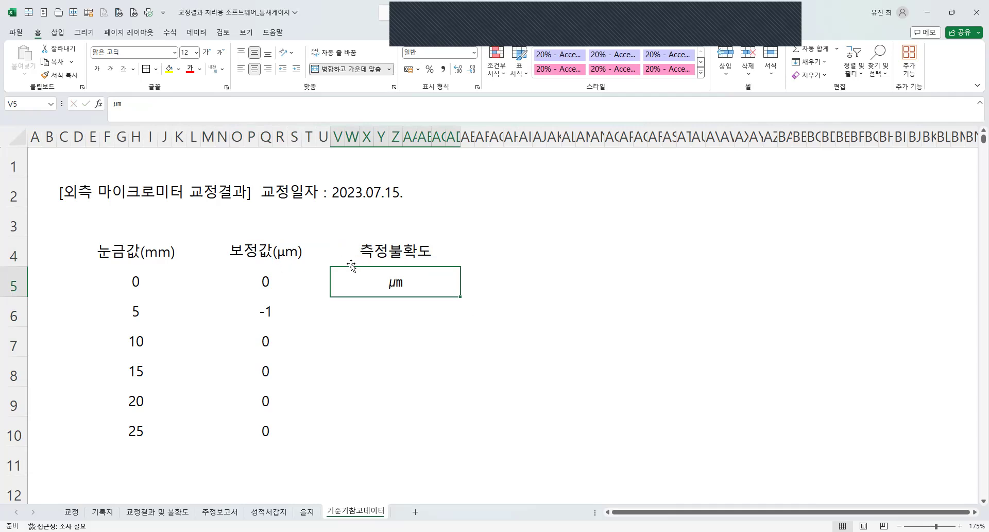
click(280, 263)
click(391, 284)
click(284, 263)
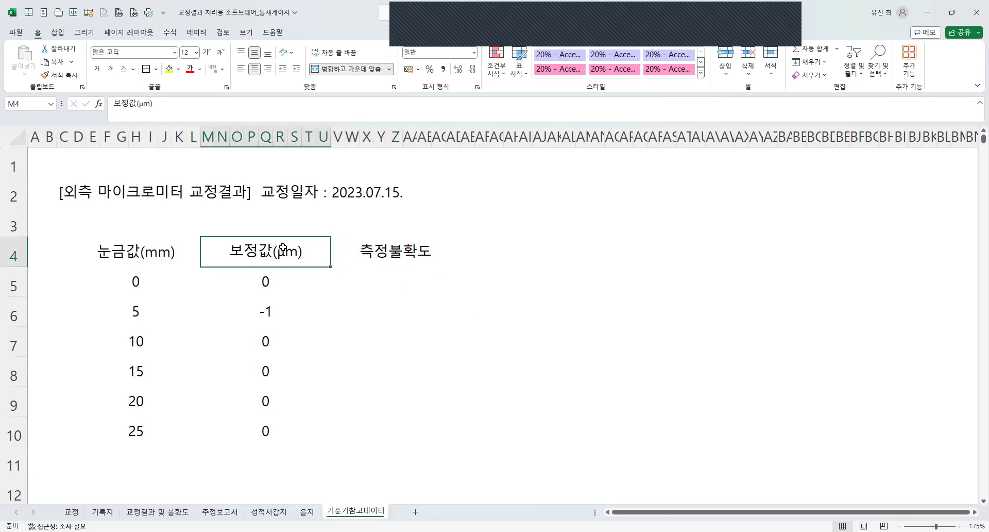
Fill the 측정불확도 column with 1 in all six rows, V5 through V10, correcting the 15 mm row.
drag(278, 284, 261, 426)
drag(395, 275, 384, 420)
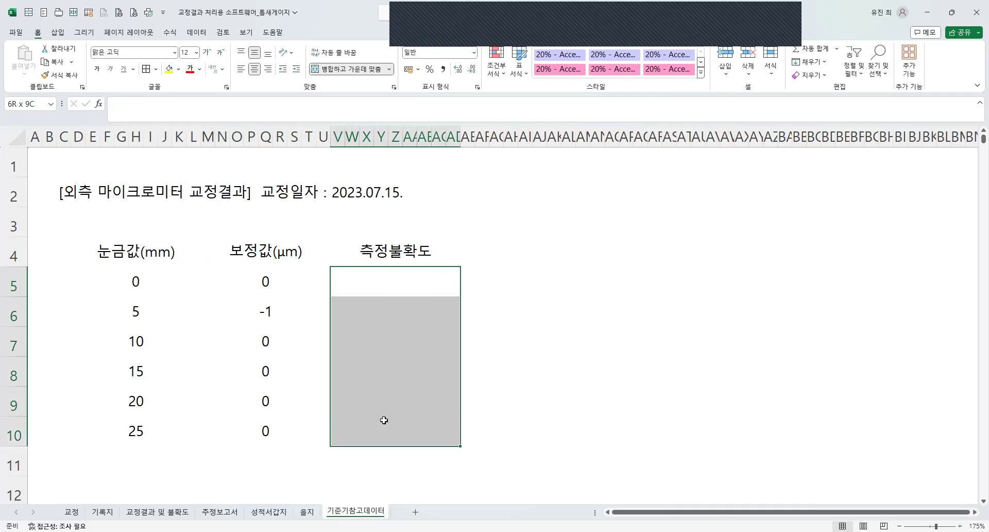
text(1 1 1 11 1)
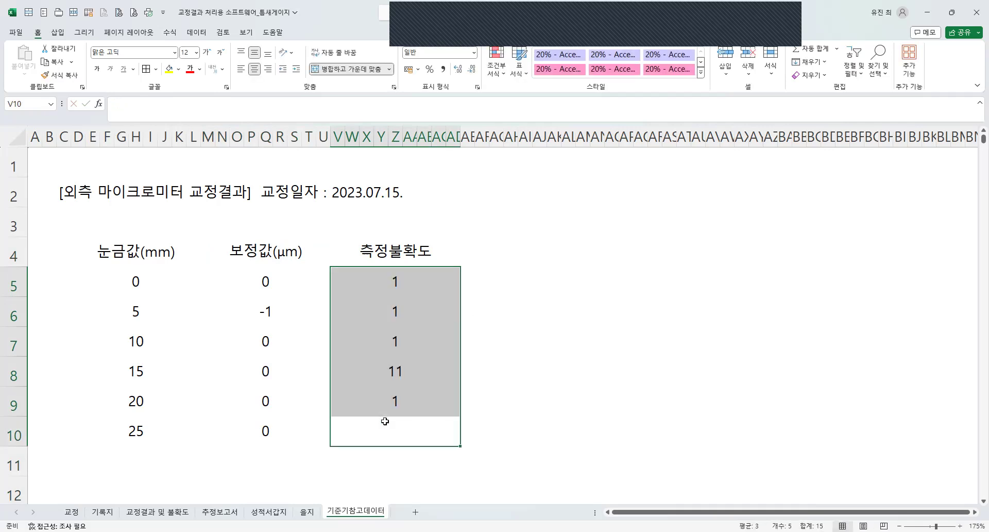
click(393, 340)
key(ctrl+c)
drag(395, 372, 393, 426)
key(ctrl+v)
Copy the (μm) unit from the 보정값 header and append it to the 측정불확도 header.
double_click(271, 245)
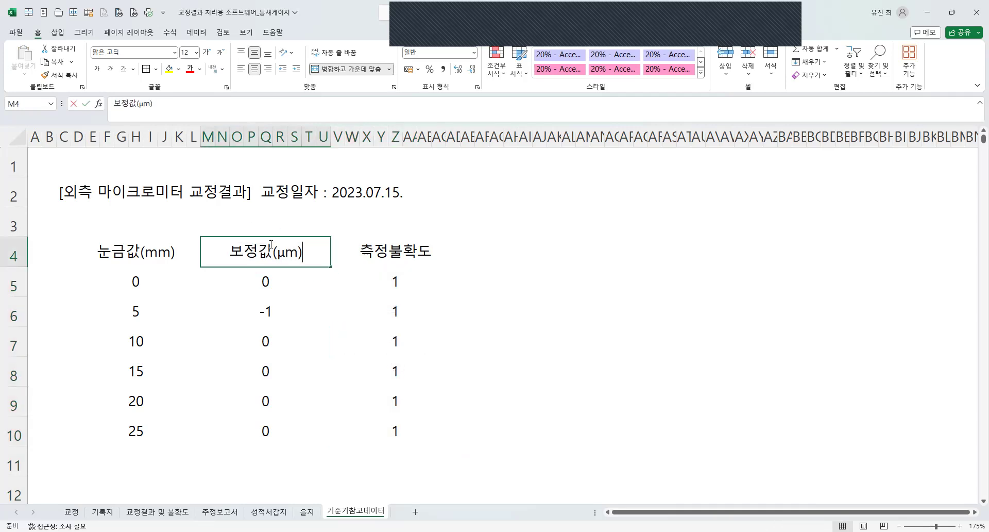
drag(271, 244, 304, 252)
key(ctrl+c)
click(441, 250)
double_click(441, 250)
key(ctrl+v)
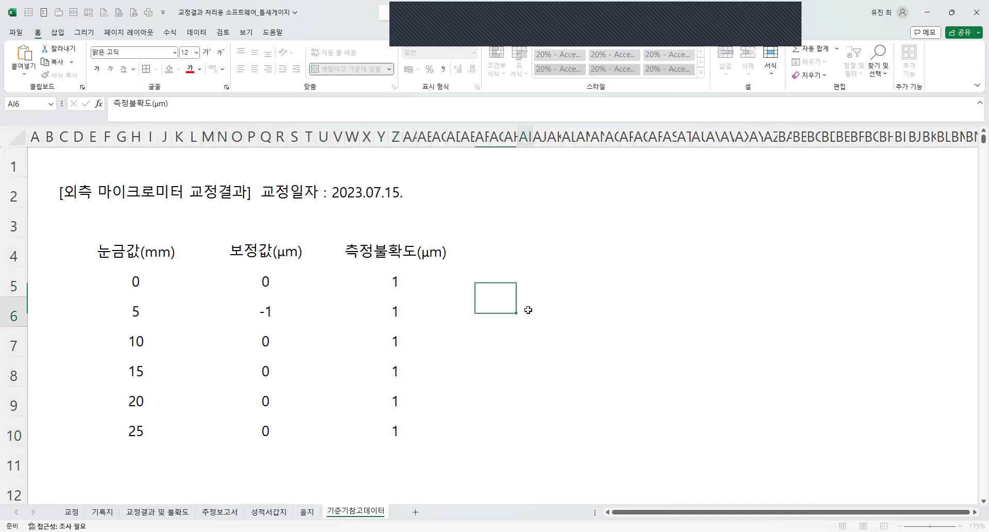
click(490, 247)
Duplicate the 측정불확도 header cell into AE4 and replace its text with 신뢰수준.
click(346, 263)
key(ctrl+c)
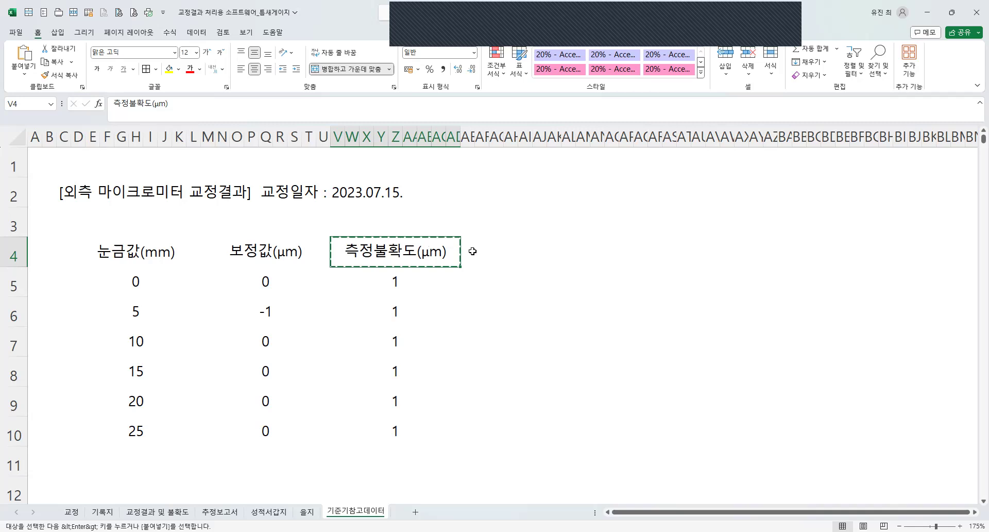
click(472, 251)
key(ctrl+v)
text(신ㄹ)
text(뢰수준)
key(Return)
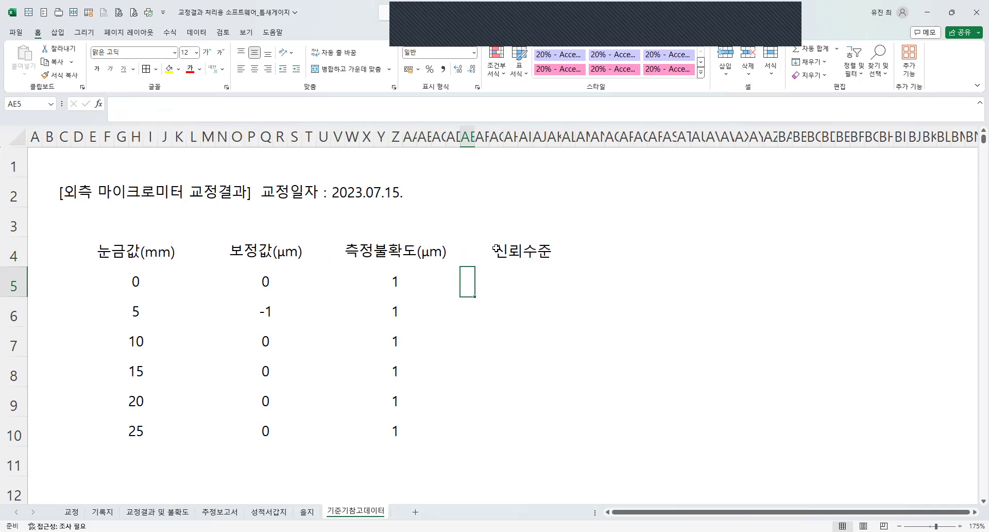
Copy the 신뢰수준 cell into AE5 and change the copy's text to 약 95 %.
click(469, 253)
key(ctrl+c)
click(465, 278)
key(ctrl+v)
text(약 9)
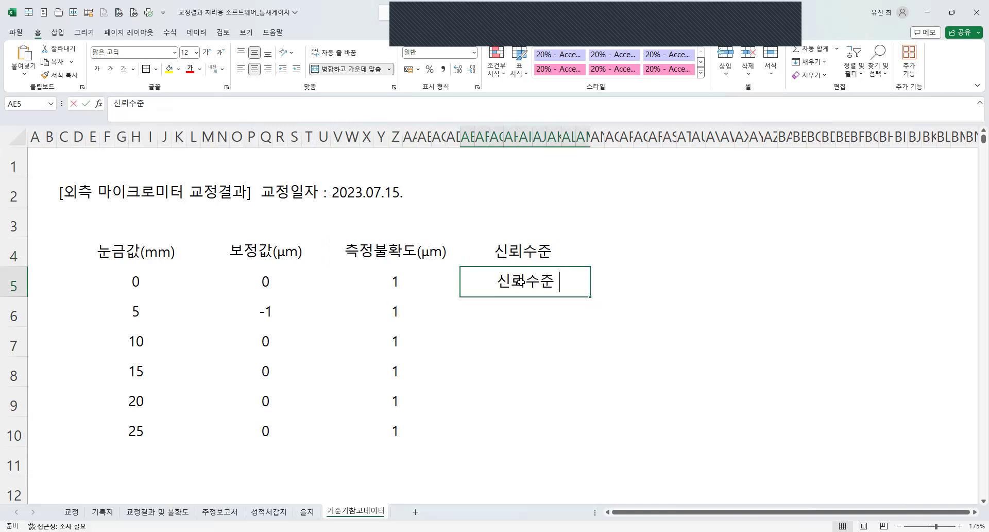
text(5 %)
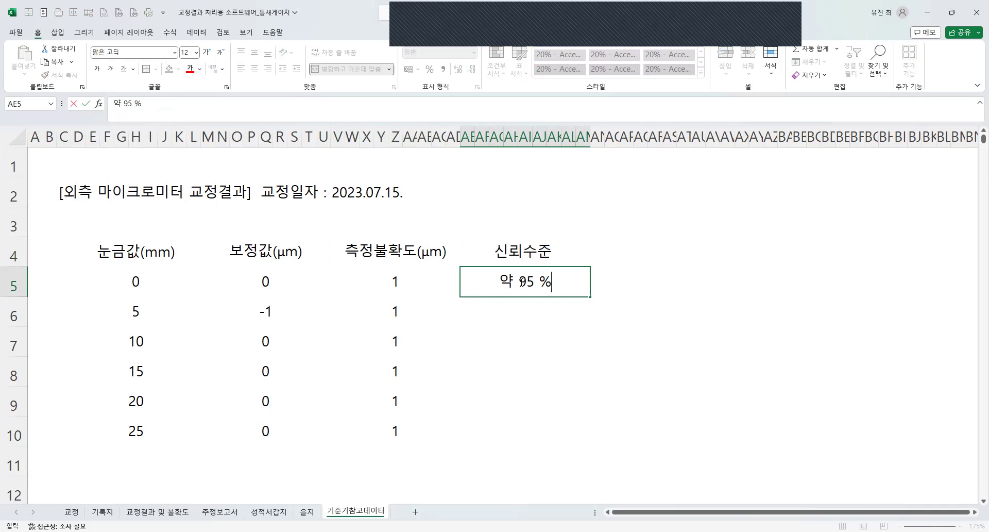
key(Return)
Duplicate the 신뢰수준 and 약 95 % cells into AE6 and AE7, and replace their contents with k and 2.
drag(517, 268, 517, 286)
key(ctrl+c)
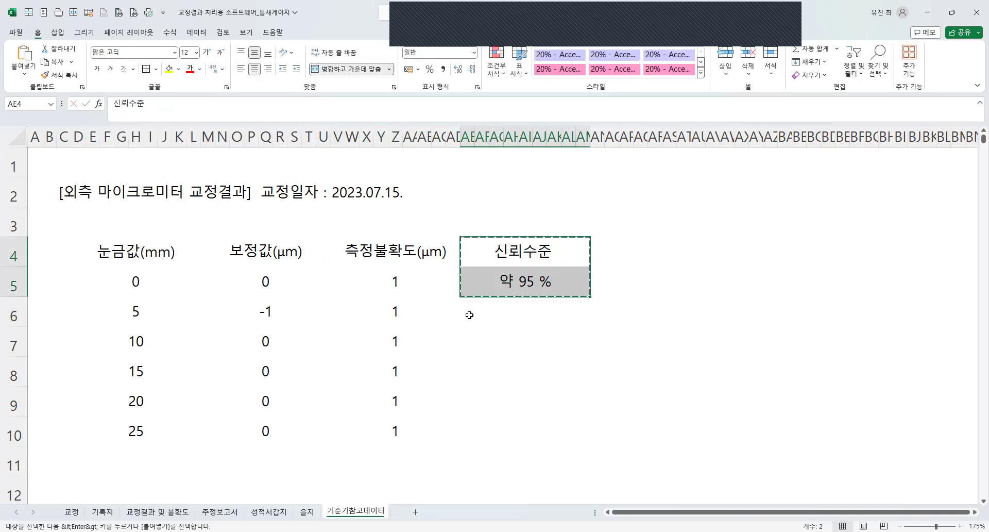
click(468, 312)
key(ctrl+v)
click(524, 312)
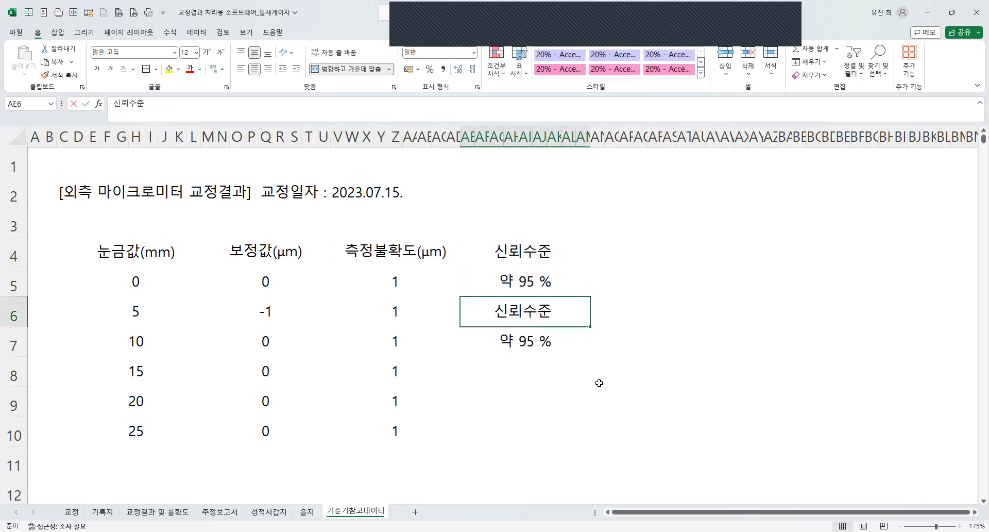
text(k)
key(Return)
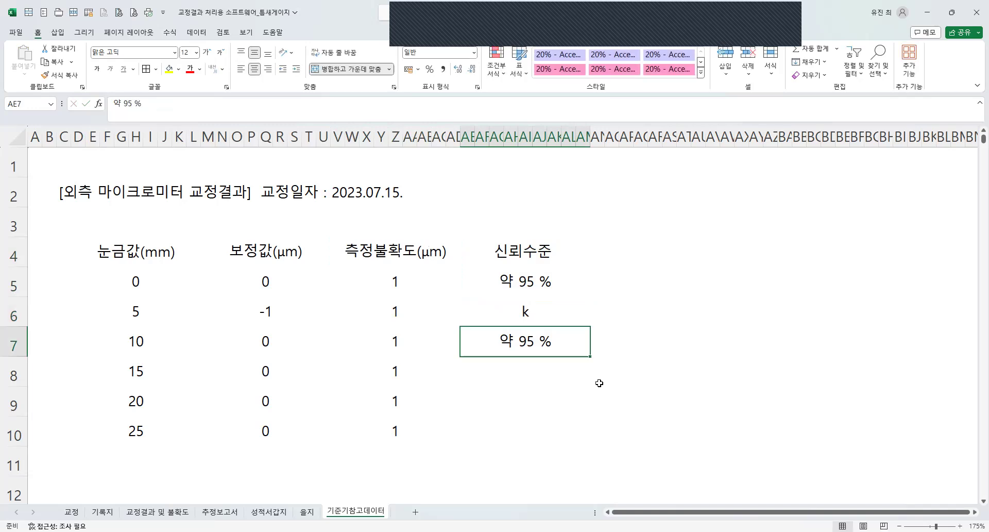
text(2)
Put a thin outline border around the k and 2 cells and another around the 신뢰수준 and 약 95 % cells.
click(524, 311)
drag(523, 311, 532, 346)
click(532, 346)
drag(524, 312, 526, 338)
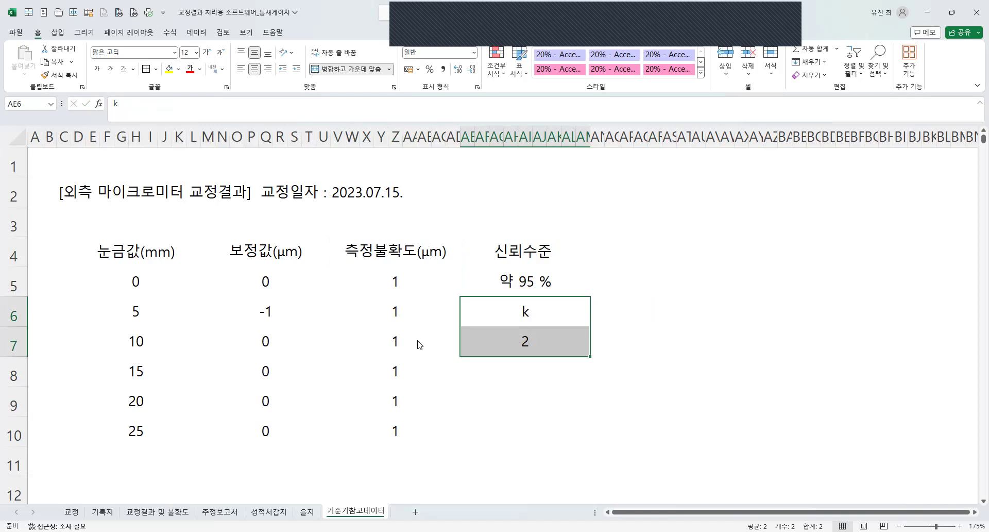
key(ctrl+1)
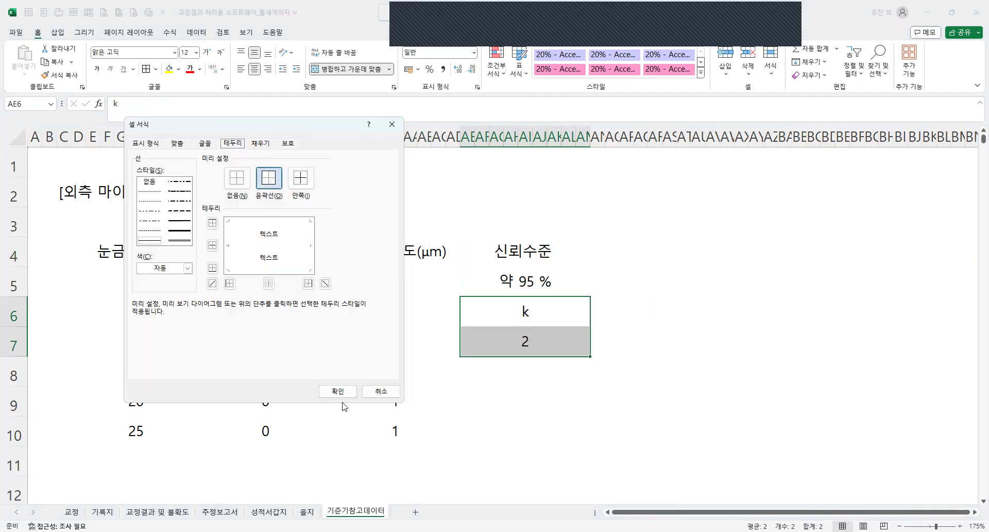
click(338, 390)
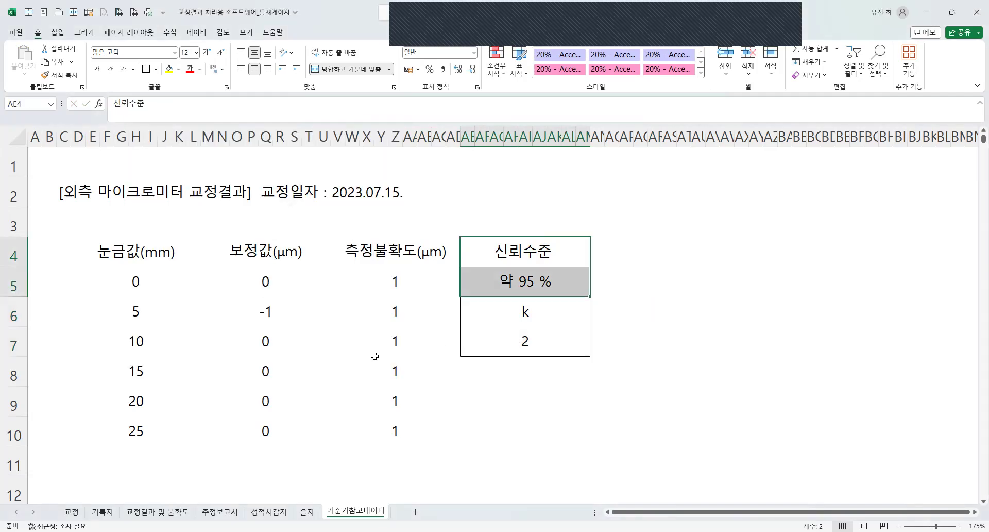
click(534, 484)
Make the k label in AE6 italic.
click(536, 319)
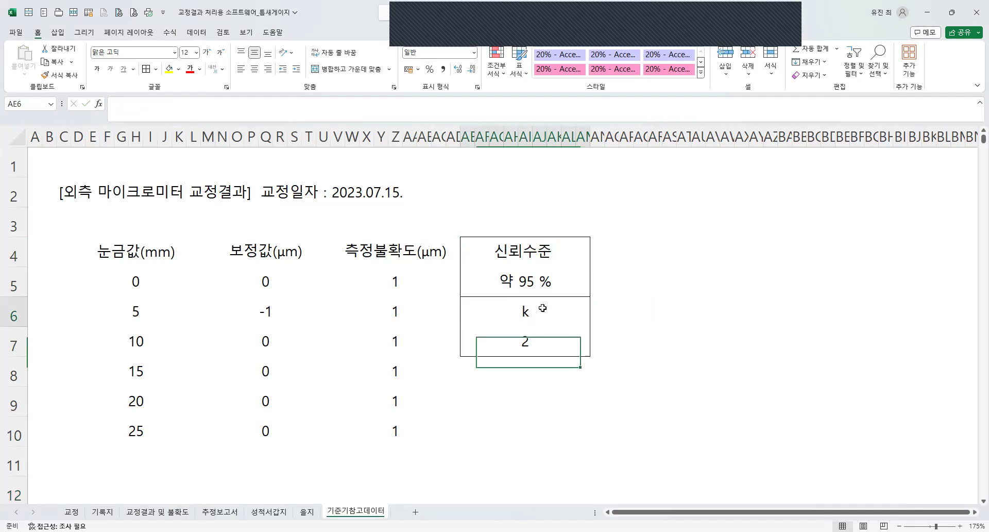
click(110, 70)
click(711, 388)
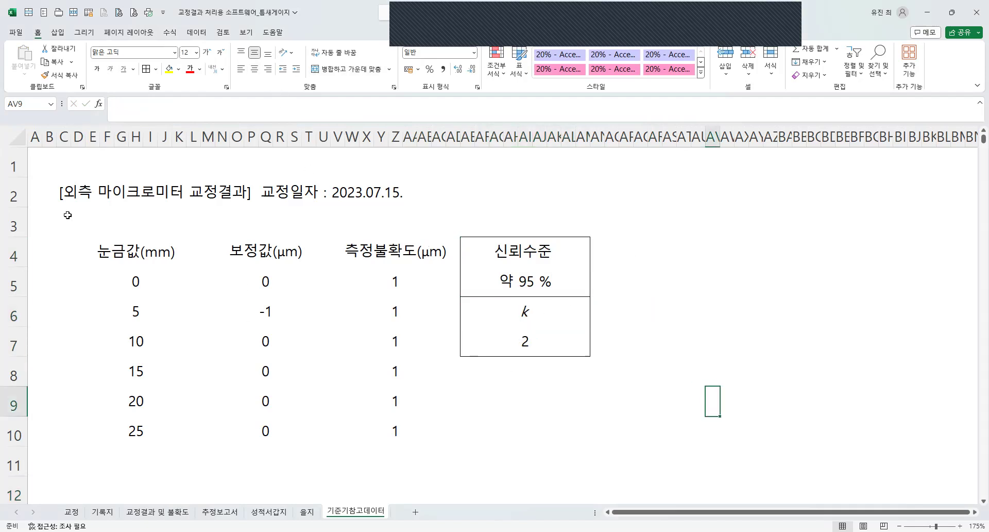
Apply thin outline and inside borders to the 눈금값, 보정값 and 측정불확도 table, D4 through AD10.
drag(129, 260, 392, 435)
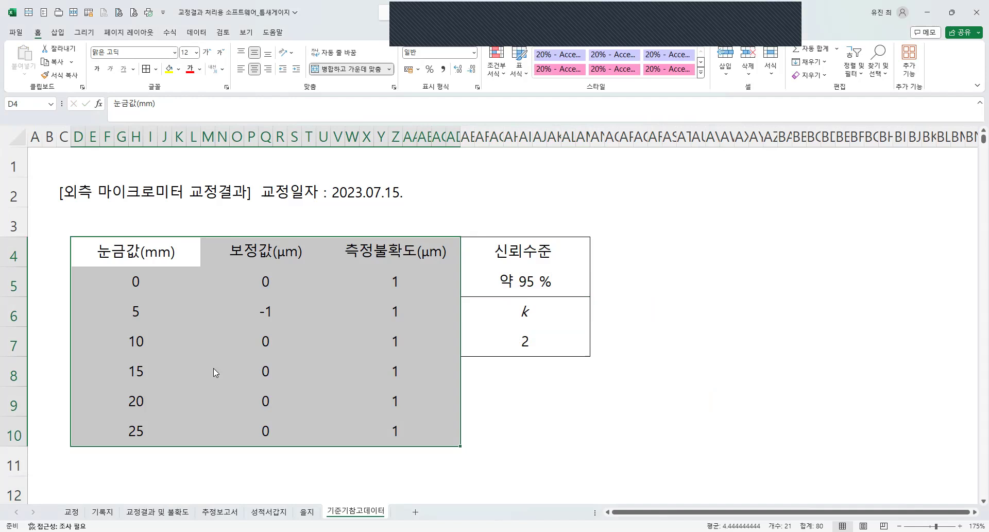
key(ctrl+1)
click(265, 178)
click(300, 178)
click(338, 393)
click(669, 400)
Apply a thicker outline border around the table D4:AD10 and around its header row.
drag(160, 252, 390, 432)
key(ctrl+1)
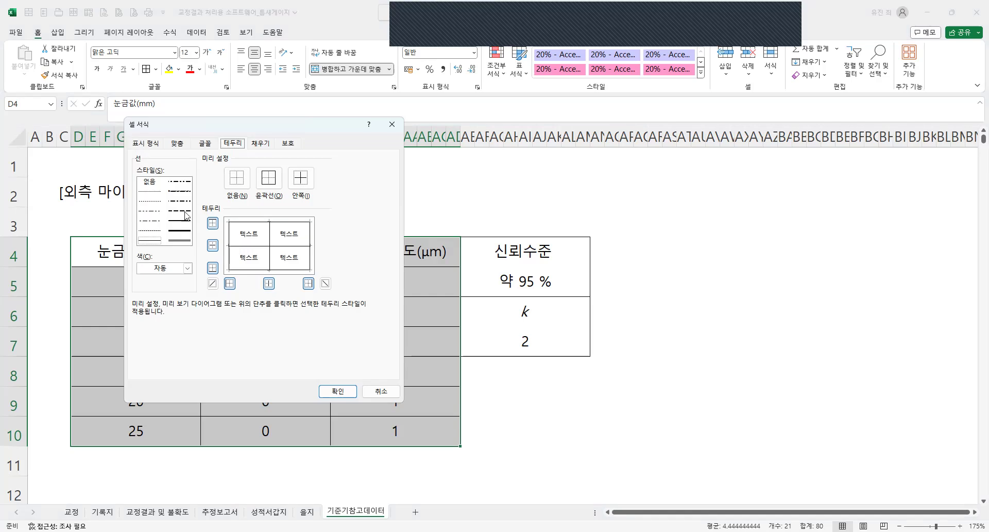
click(269, 178)
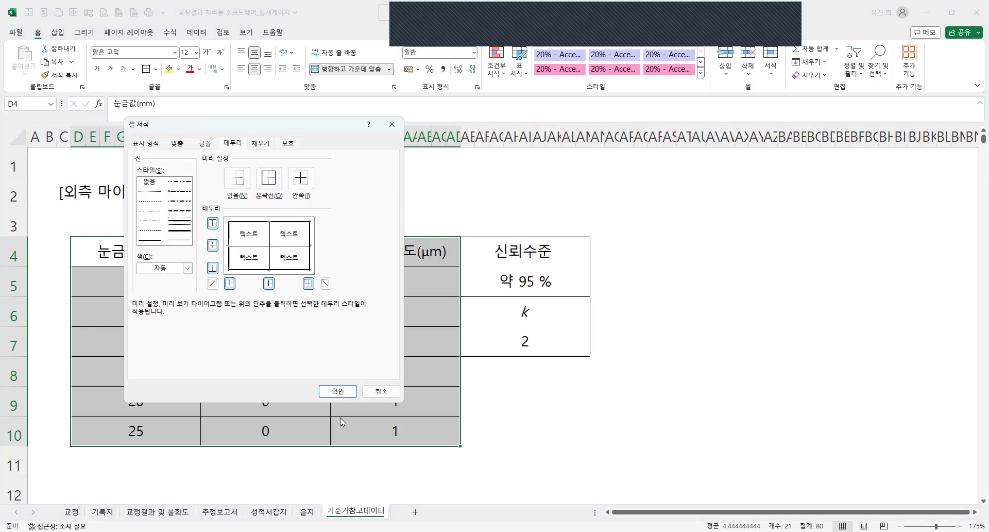
click(328, 389)
drag(145, 256, 344, 259)
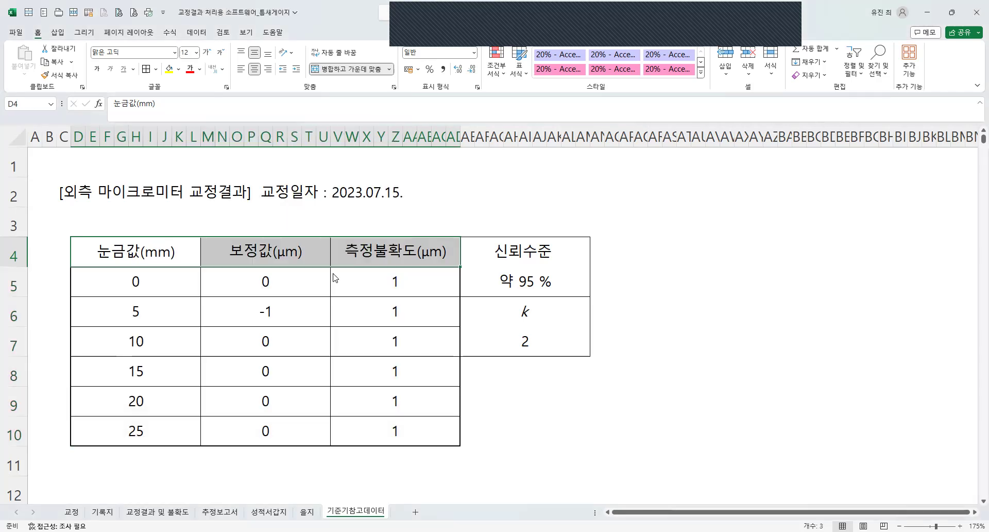
key(ctrl+1)
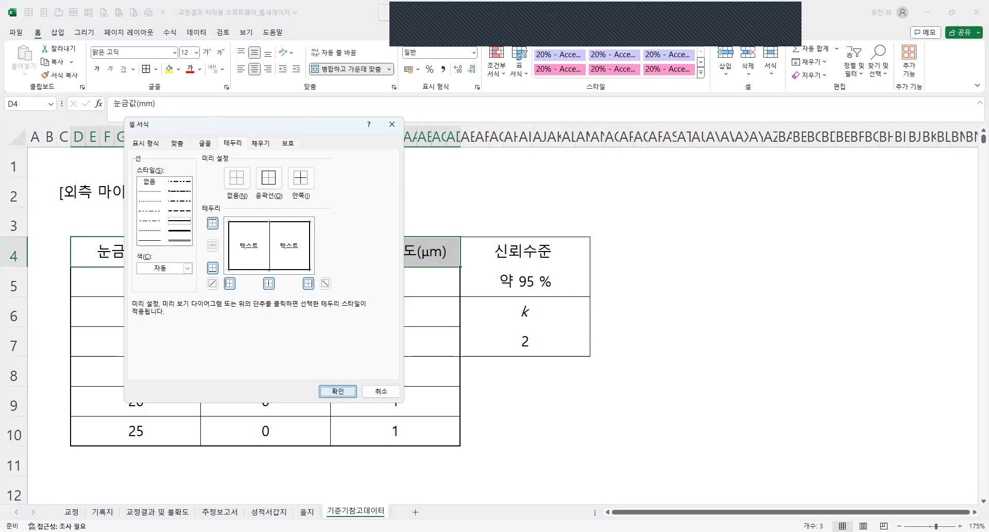
click(338, 391)
Move the [외측 마이크로미터 교정결과] title to D2 in bold, and shift the 교정일자 text to start at R2.
click(65, 195)
drag(71, 195, 77, 197)
key(ctrl+b)
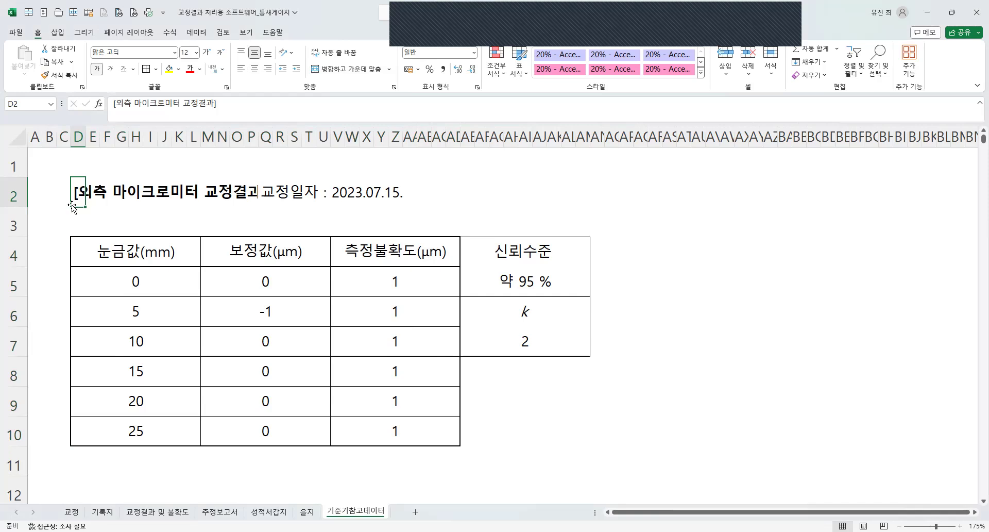
click(268, 195)
drag(272, 196, 421, 195)
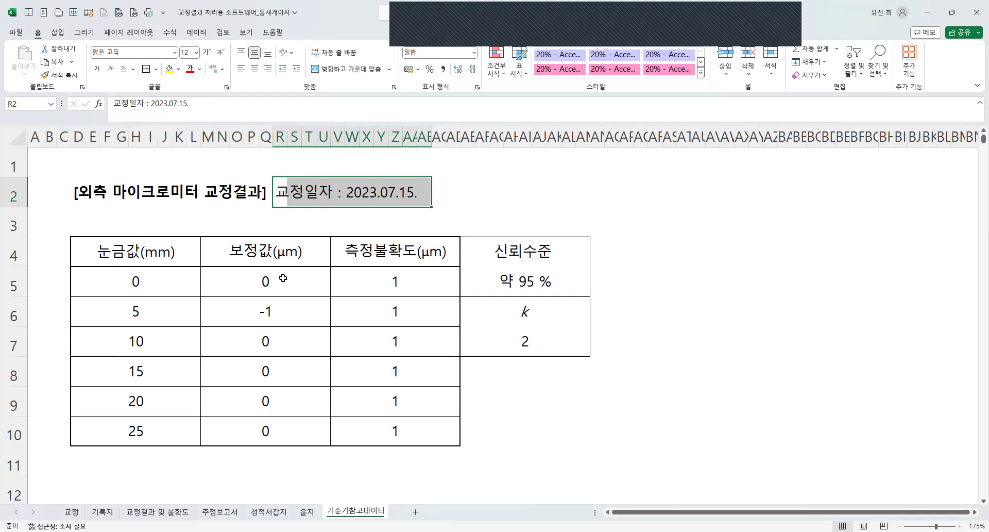
Apply the thicker outline border to the 눈금값 column and to the 보정값 column, rows 4 through 10.
drag(353, 436, 257, 422)
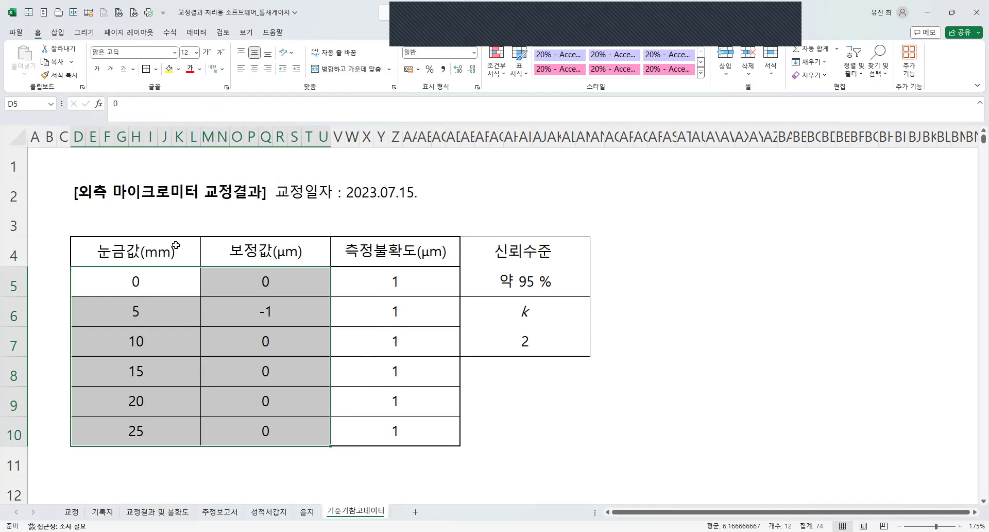
drag(177, 249, 183, 389)
drag(185, 424, 187, 428)
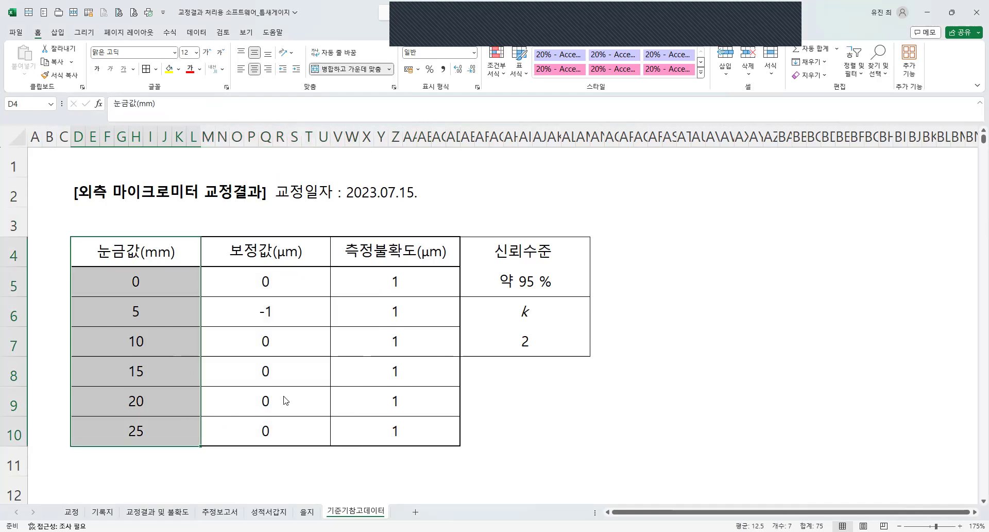
key(ctrl+1)
click(337, 391)
drag(273, 251, 294, 379)
drag(297, 424, 290, 420)
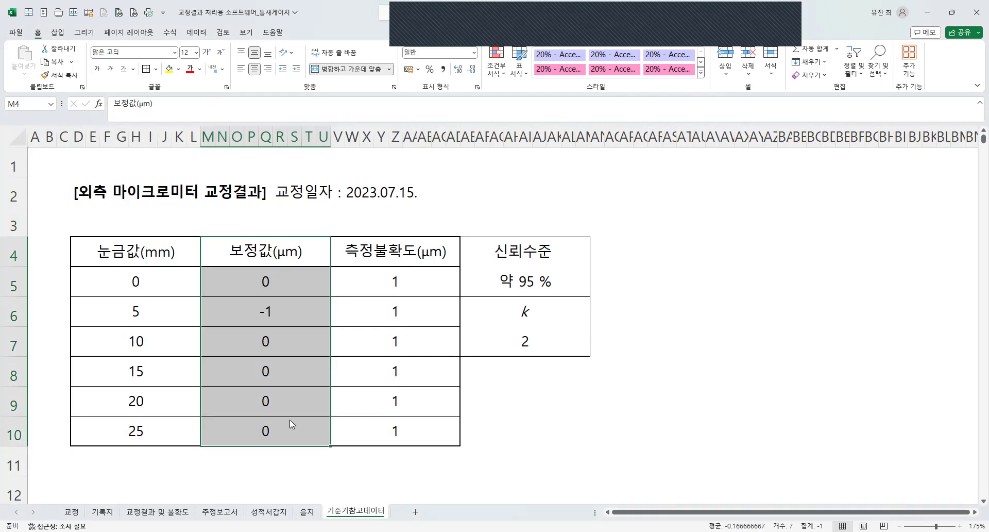
key(ctrl+1)
click(338, 390)
Shift the 신뢰수준 and k block one column away from the table so that it starts at AF4.
drag(546, 269, 536, 342)
key(ctrl+x)
click(665, 345)
key(ctrl+v)
key(ctrl+z)
key(ctrl+z)
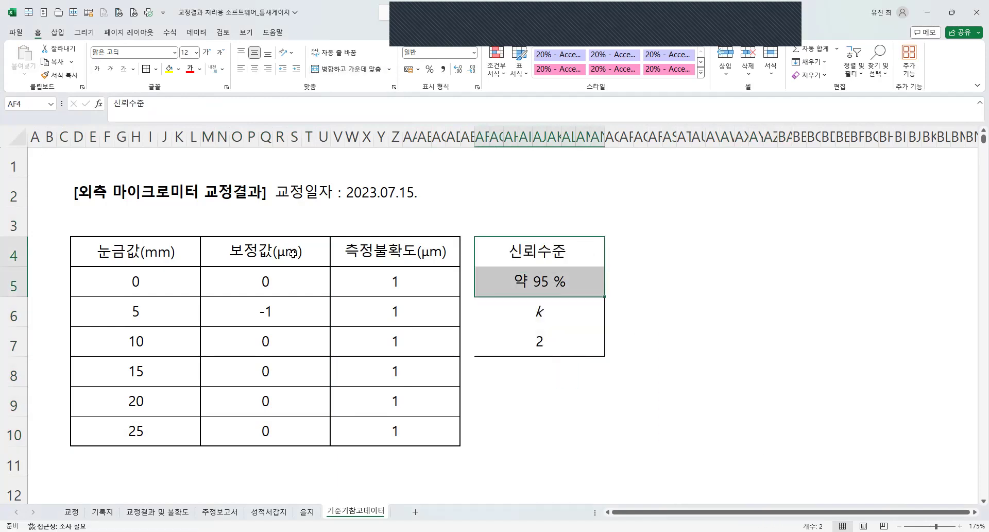
Apply the thicker outline border to the 신뢰수준 and 약 95 % cells and to the k and 2 cells.
key(ctrl+1)
click(268, 178)
click(338, 391)
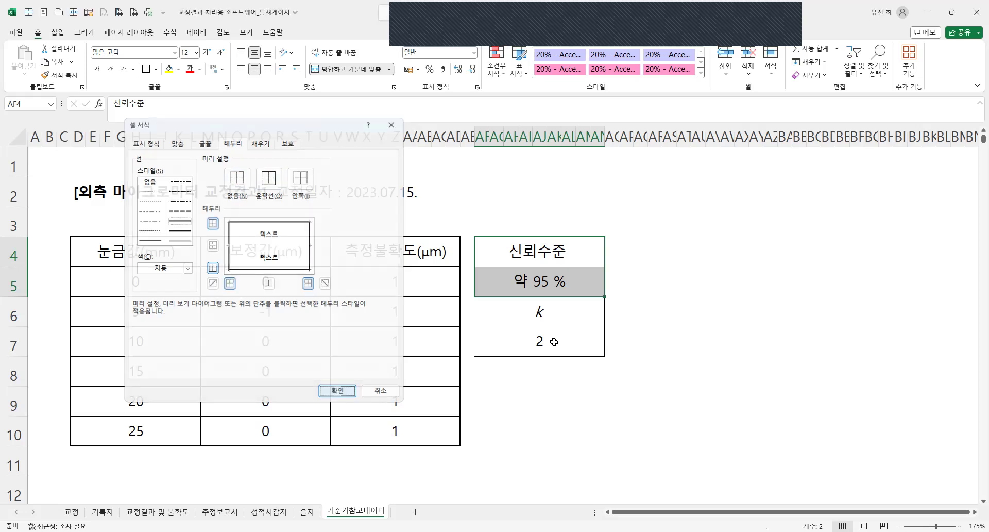
drag(553, 315, 554, 342)
key(F4)
click(698, 372)
Fill the k value cell AF7 and the 보정값 and 측정불확도 value cells, rows 5 through 10, with light blue-gray.
click(556, 338)
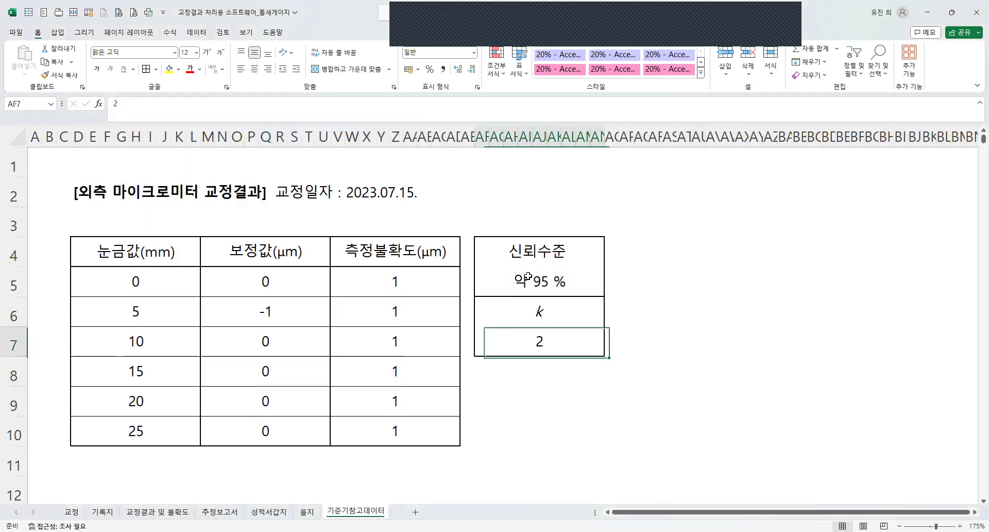
click(181, 71)
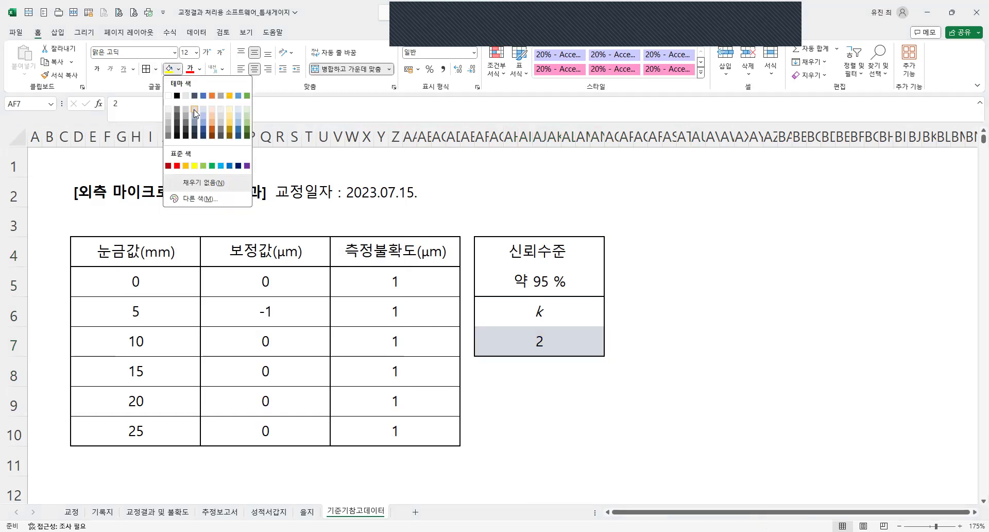
click(194, 110)
click(522, 391)
drag(226, 295, 325, 437)
drag(395, 431, 390, 285)
key(F4)
click(681, 367)
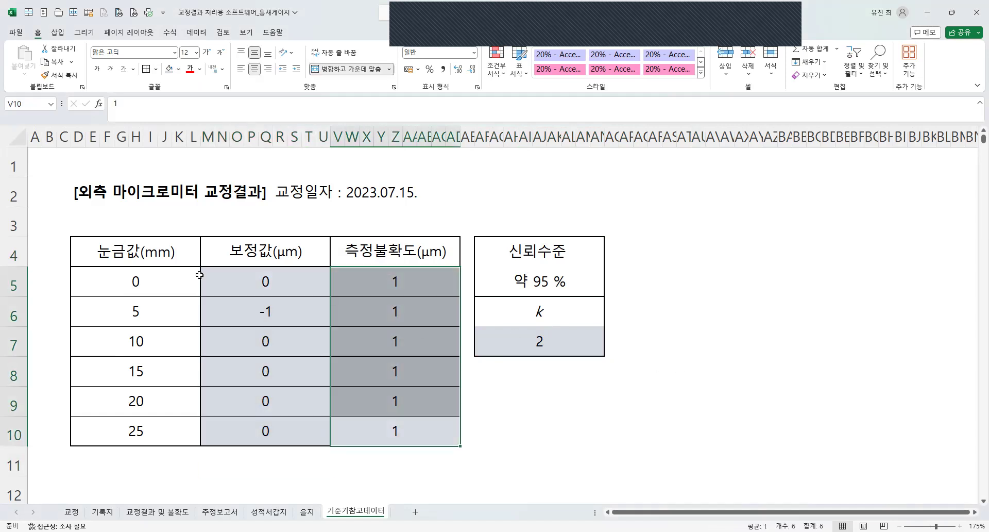
Make the 눈금값, 보정값 and 측정불확도 header cells bold.
drag(132, 261, 383, 253)
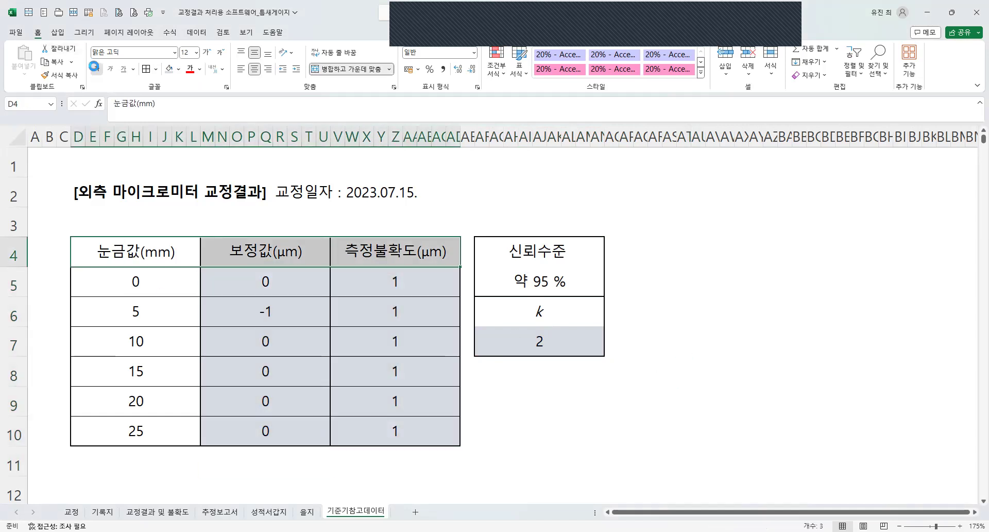
click(96, 69)
click(640, 401)
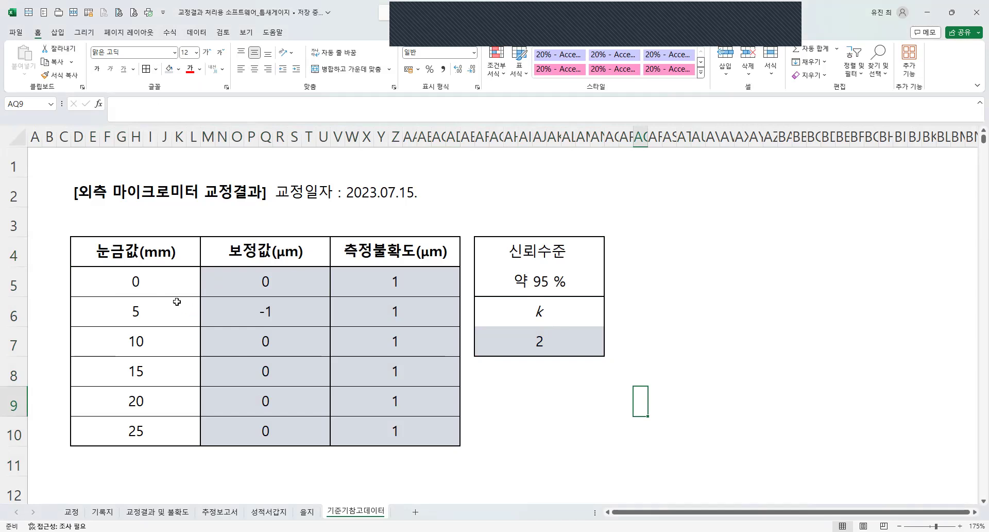
Set the font size of the whole calibration result block, D2 through AN10, to 11.
click(296, 192)
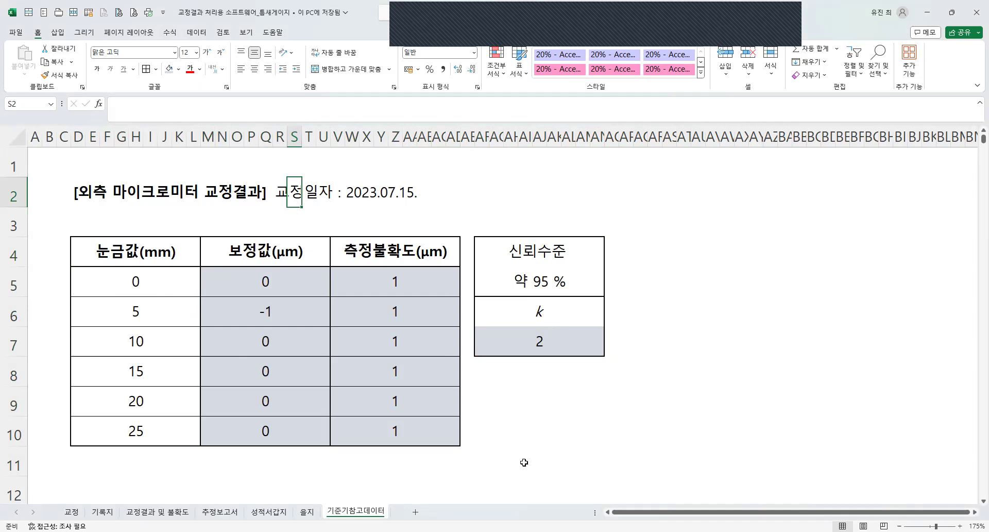
drag(525, 462, 525, 426)
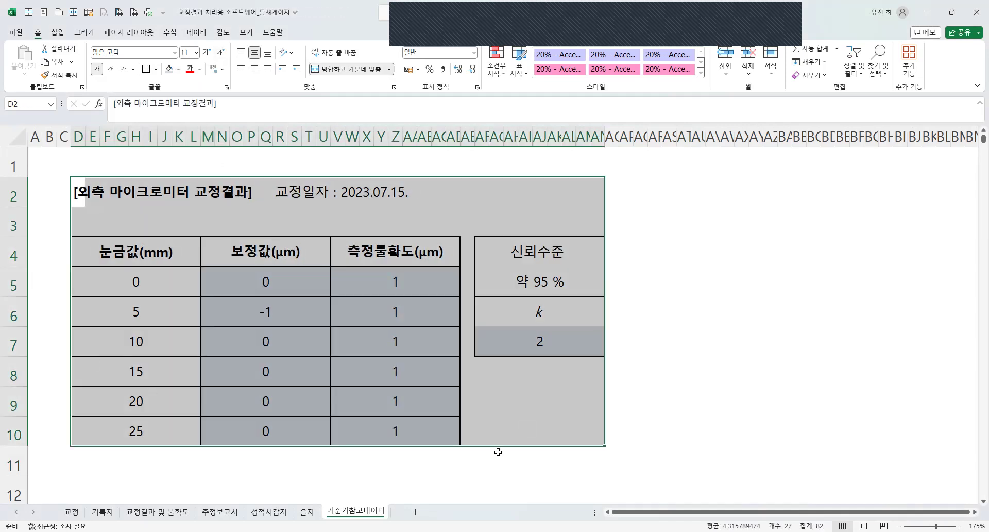
click(498, 452)
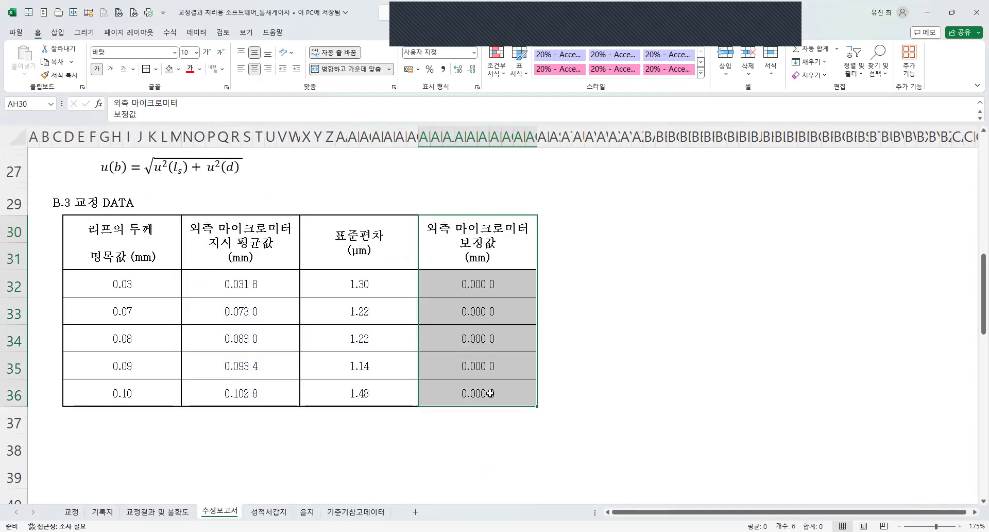
Set the custom number format of the 외측 마이크로미터 보정값 cells in the B.3 table, rows 32 through 36, to 0.000.
drag(490, 392, 460, 292)
key(ctrl+1)
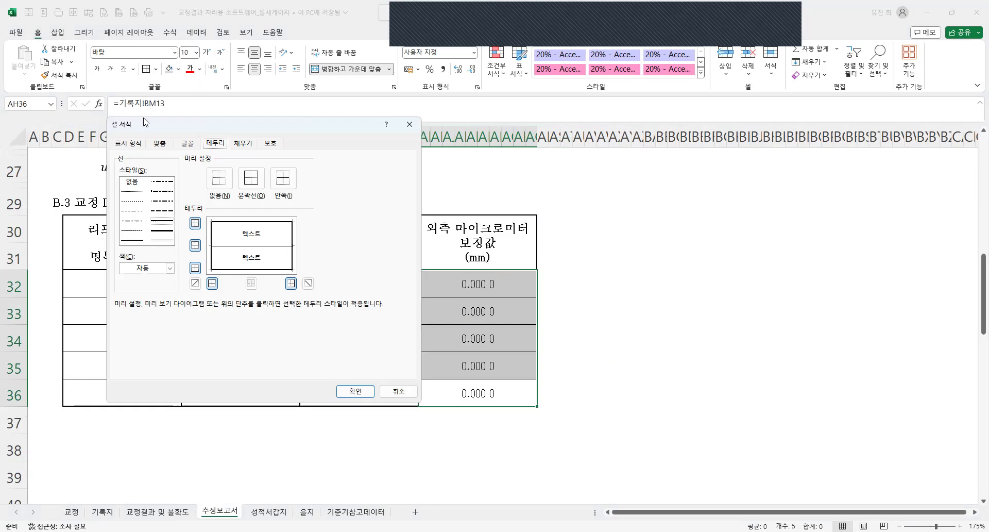
click(133, 145)
click(225, 206)
key(BackSpace)
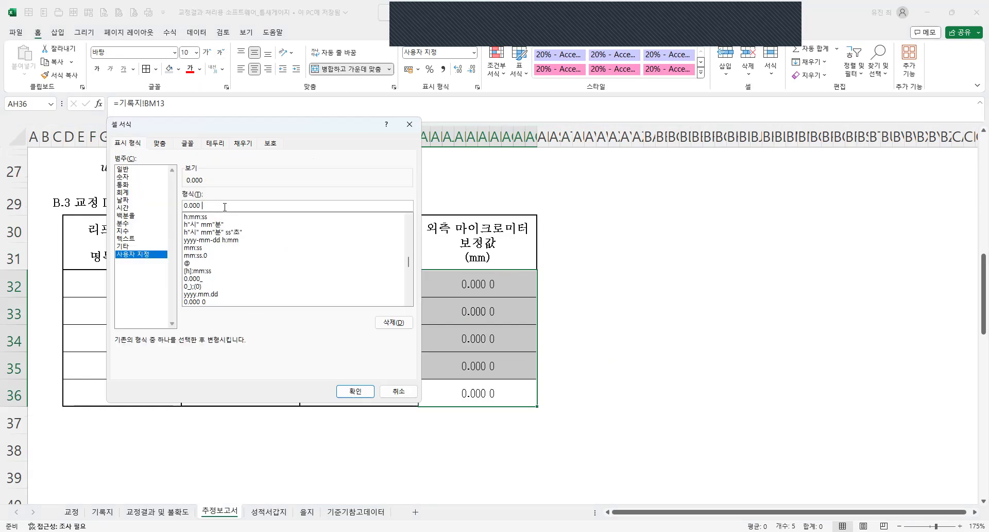
key(Return)
click(490, 286)
drag(473, 288, 452, 416)
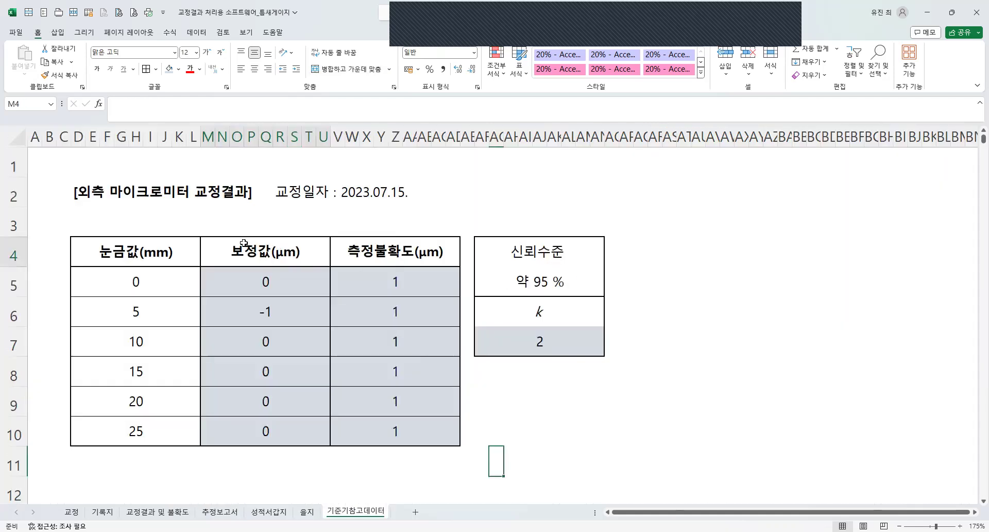
Copy the 보정값(μm) column with its header on the 기준기참고데이터 sheet, M4 through row 10, to AP4.
drag(244, 243, 266, 430)
key(ctrl+c)
click(650, 245)
click(628, 247)
scroll(221, 320, down, 2)
key(ctrl+v)
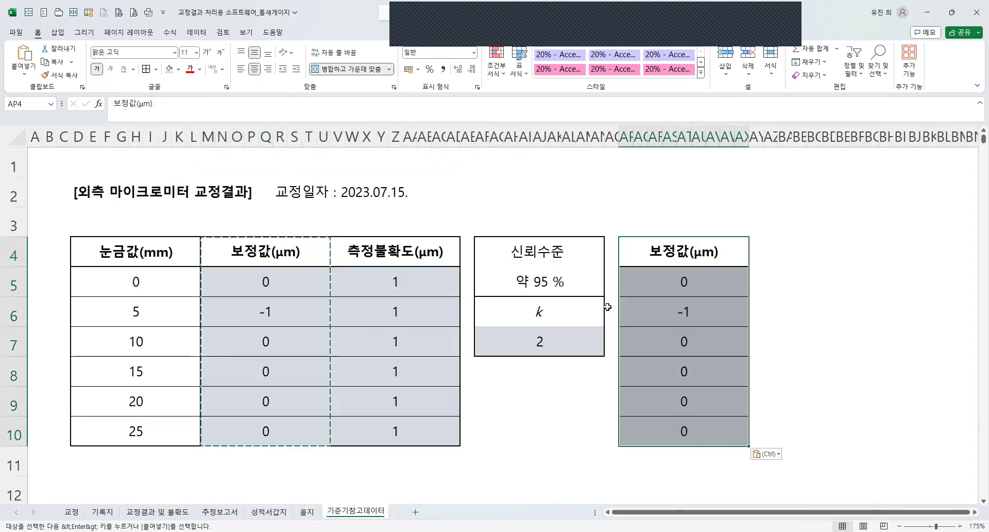
Change the copied column's header to 보정값(mm) and remove the fill from its value cells, rows 5 through 10.
double_click(701, 253)
key(BackSpace)
text(m)
key(Return)
drag(703, 293, 698, 431)
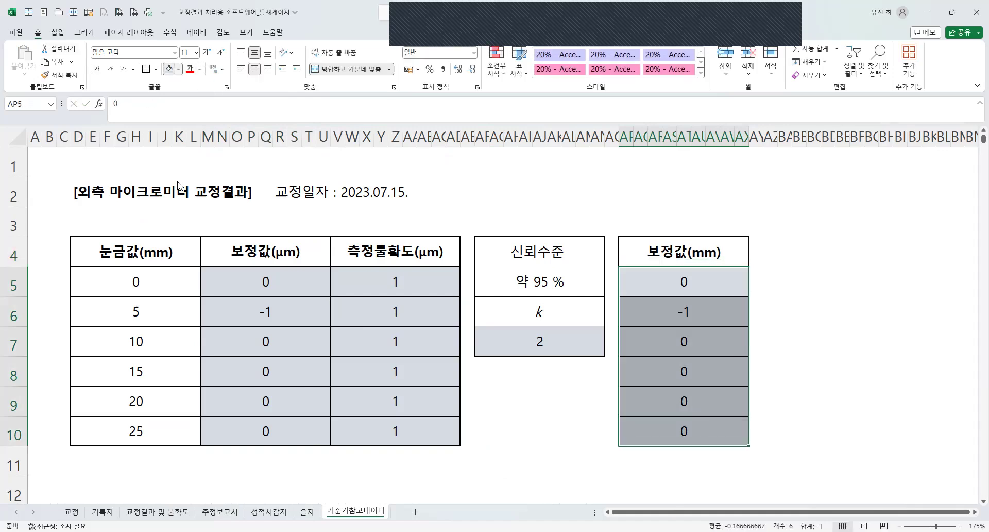
click(179, 69)
Enter the formula =M5/1000 in AP5, the first value cell of the 보정값(mm) column.
double_click(687, 283)
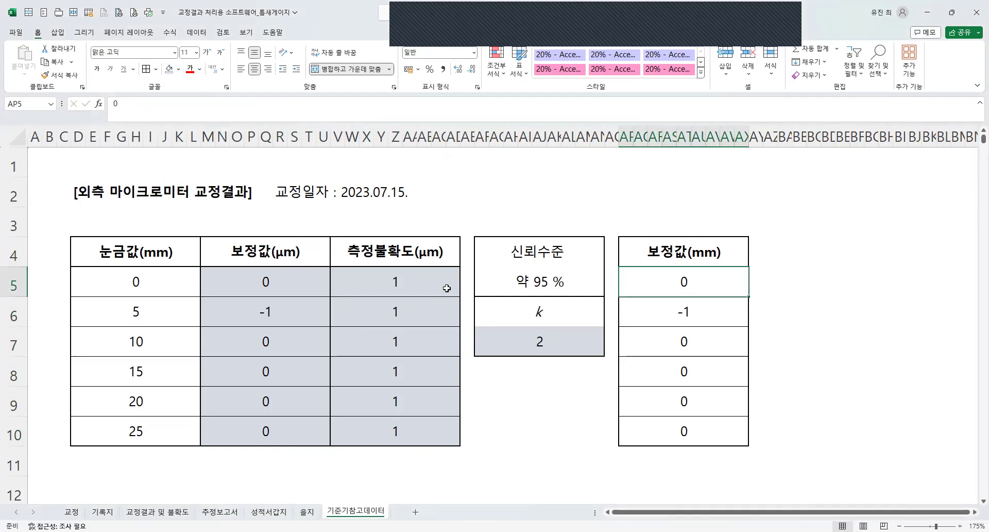
key(BackSpace)
text(=)
click(286, 285)
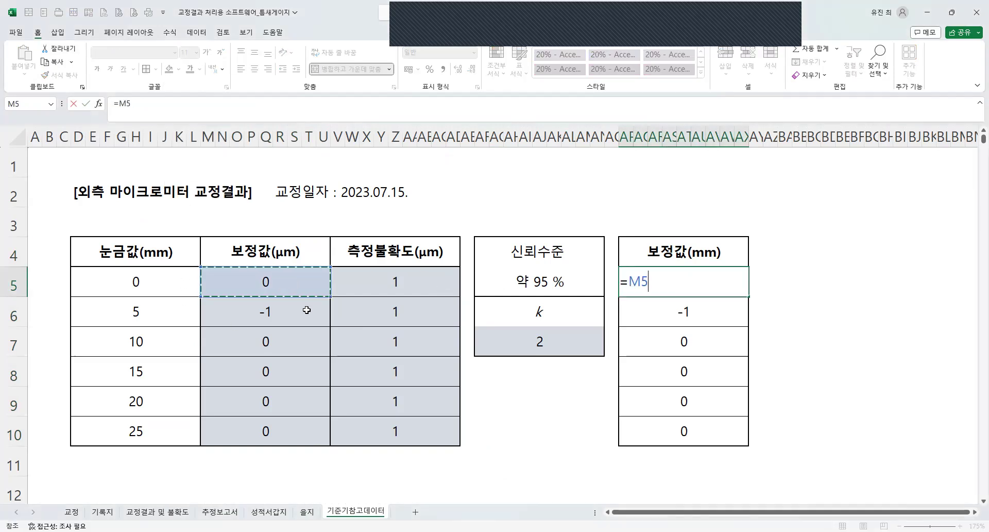
text(/0.)
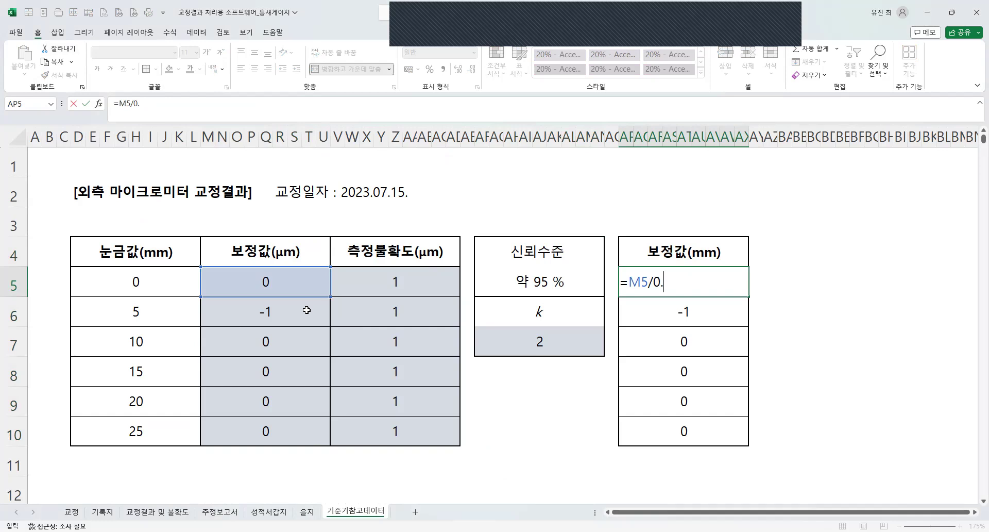
key(BackSpace)
text(1000)
key(Return)
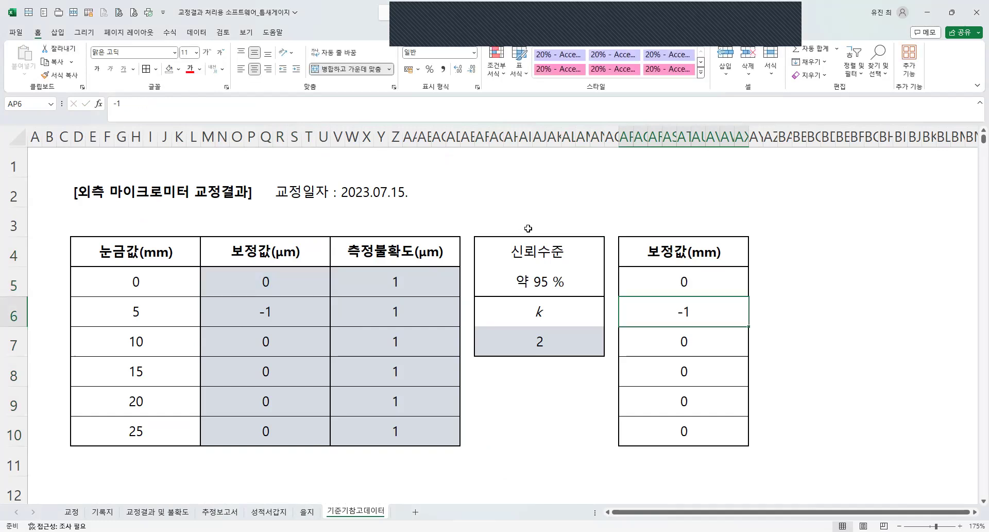
Fill the AP5 formula down through row 10 of the 보정값(mm) column without formatting.
click(734, 281)
drag(748, 297, 756, 446)
click(756, 454)
click(767, 490)
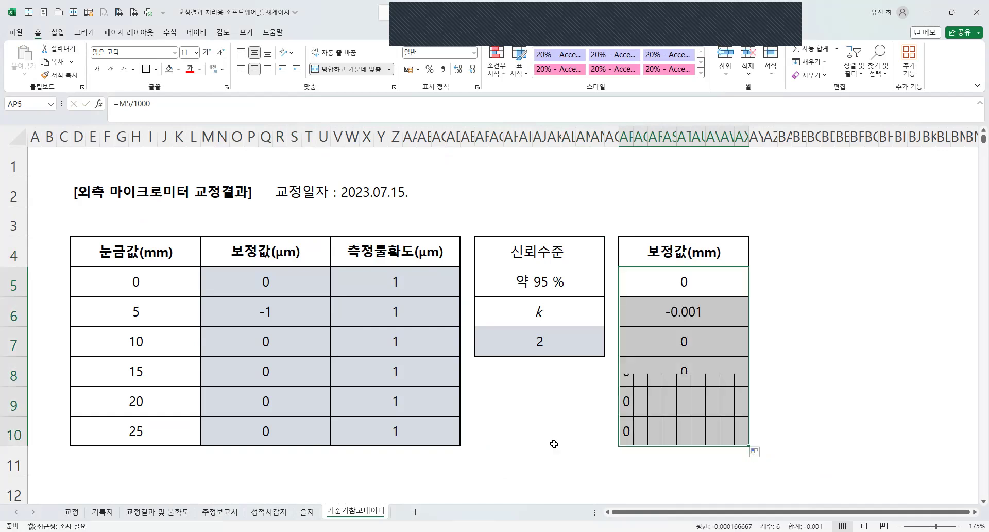
Format the 보정값(mm) values, rows 5 through 10, as 0.000 and save the workbook.
right_click(695, 349)
click(802, 166)
click(814, 169)
click(814, 169)
click(786, 410)
key(ctrl+s)
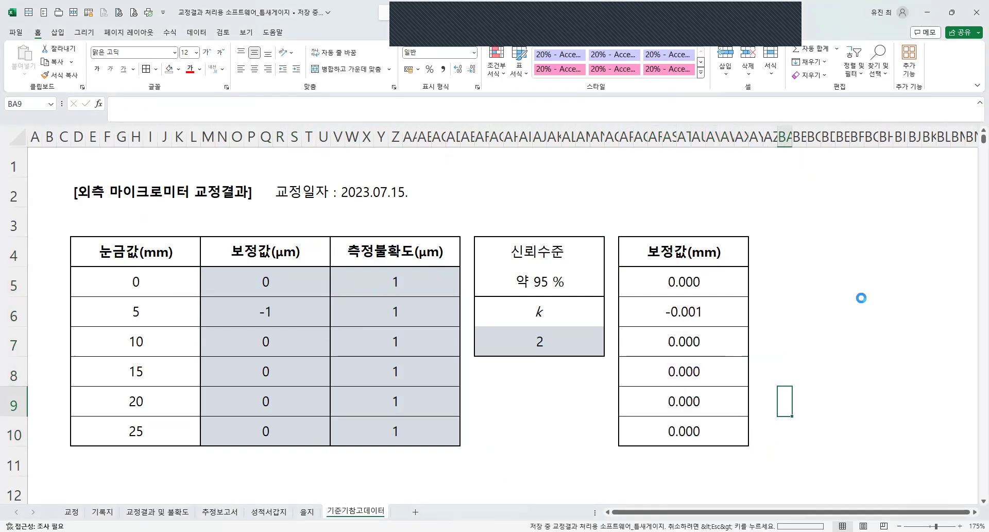
Compare the nominal thicknesses and correction cells of the 추정보고서 B.3 table with the 눈금값 and 보정값 entries on the 기준기참고데이터 sheet.
click(220, 511)
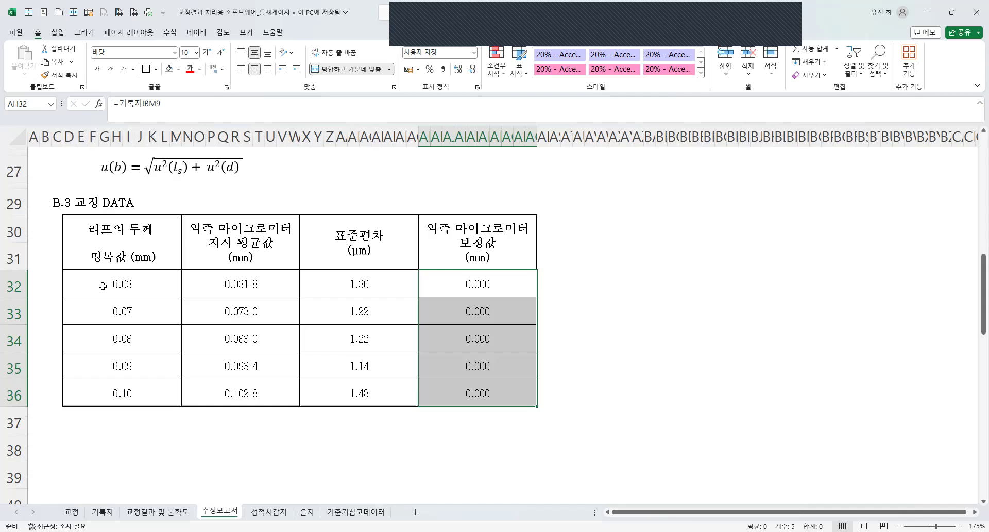
drag(113, 285, 497, 284)
click(134, 395)
click(496, 284)
click(134, 295)
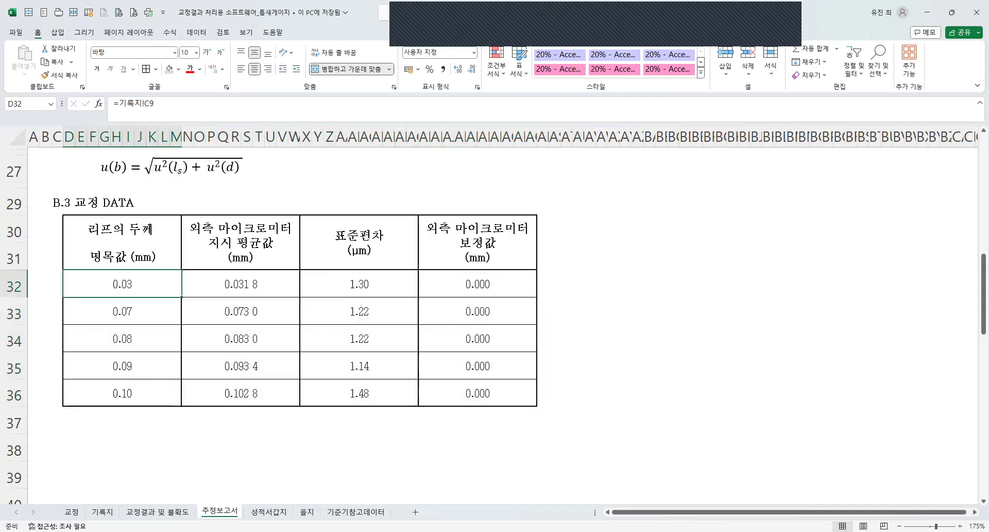
click(355, 512)
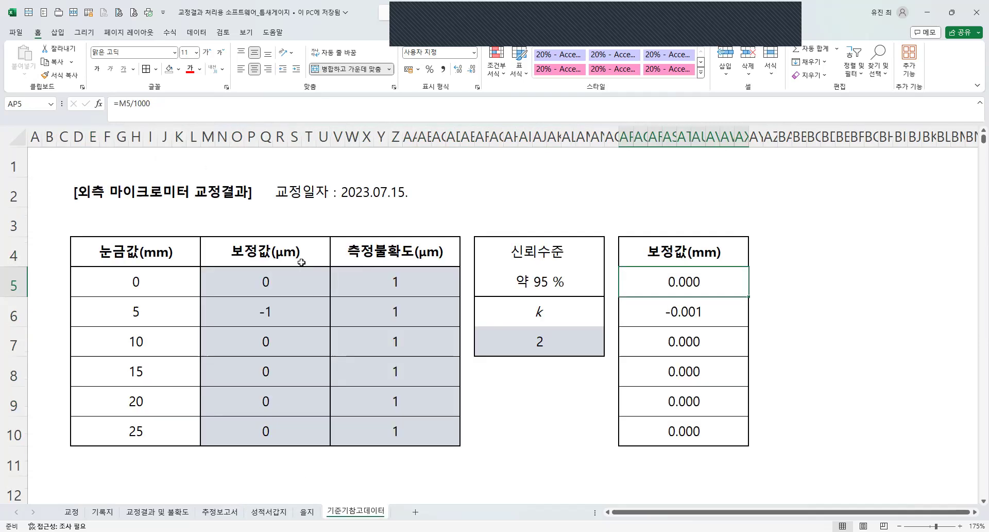
drag(150, 313, 233, 314)
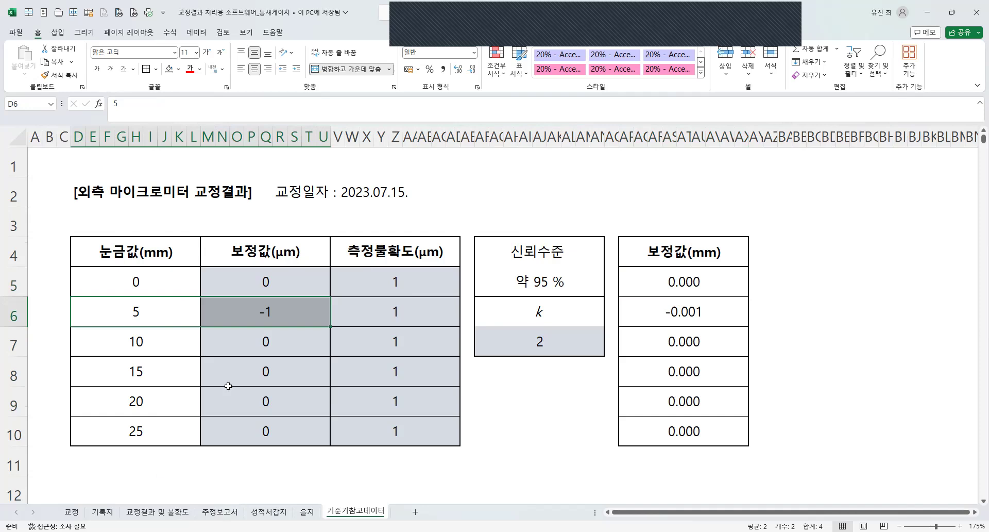
Write a VLOOKUP formula in AH32 of the 추정보고서 sheet that looks up D32 in 기준기참고데이터!D5:AX10, column 39, with TRUE matching.
drag(433, 288, 514, 297)
text(=)
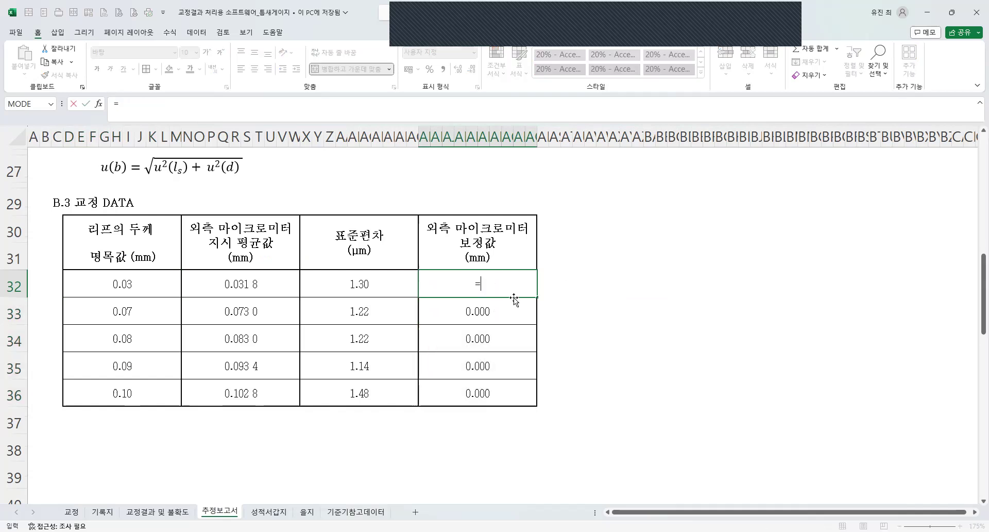
text(vloo)
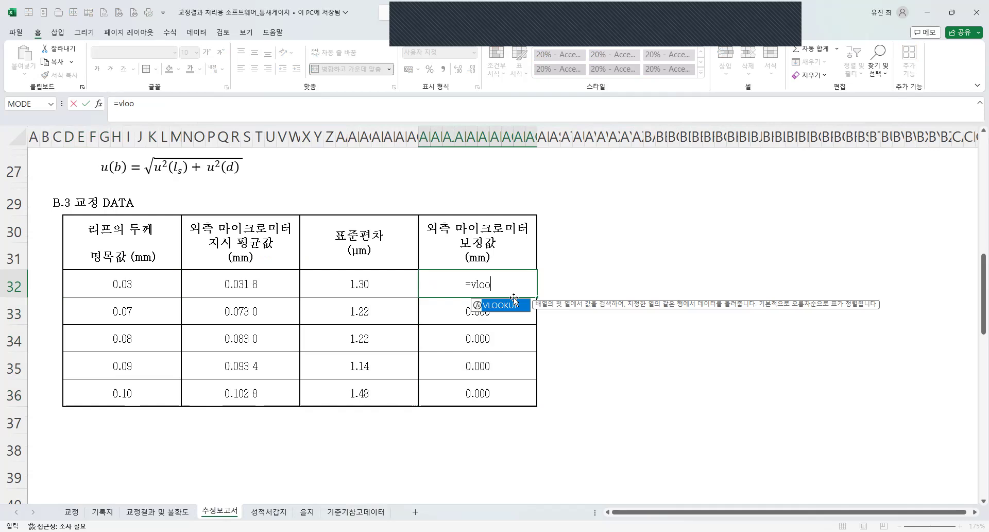
text(kup()
click(131, 291)
text(,)
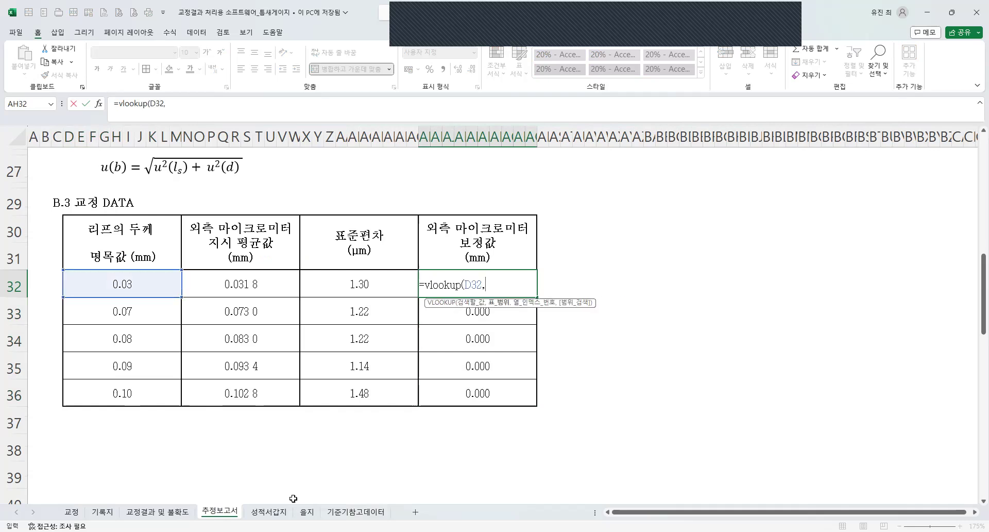
click(356, 511)
click(162, 273)
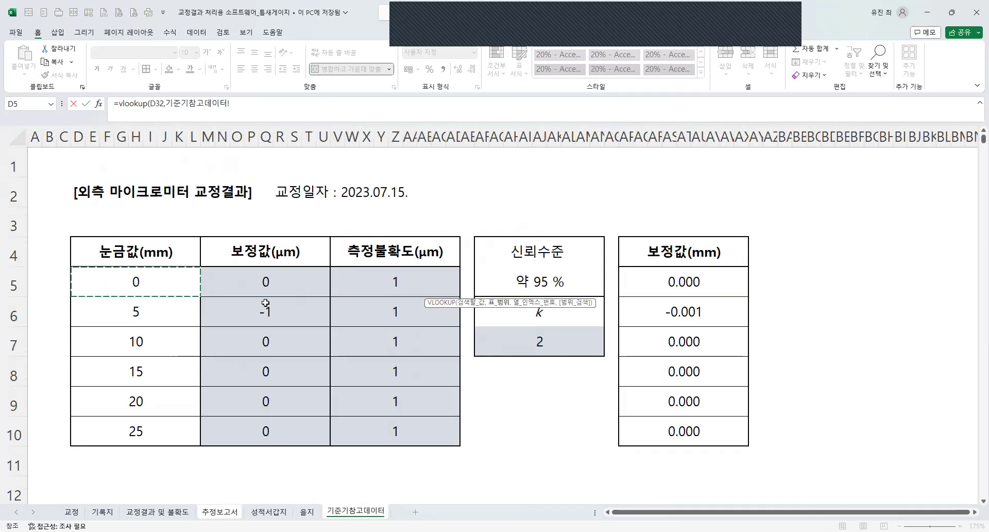
drag(616, 434, 637, 433)
text(,39,)
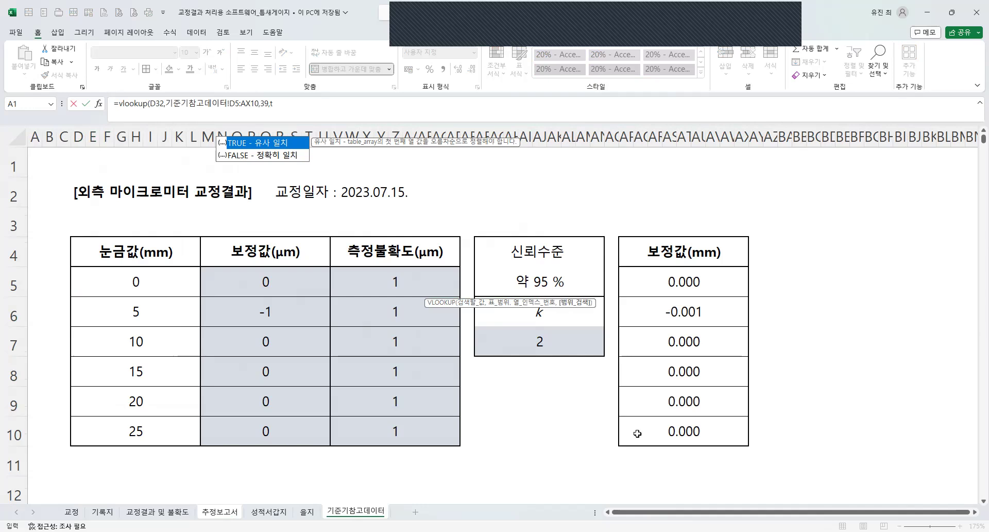
text(true))
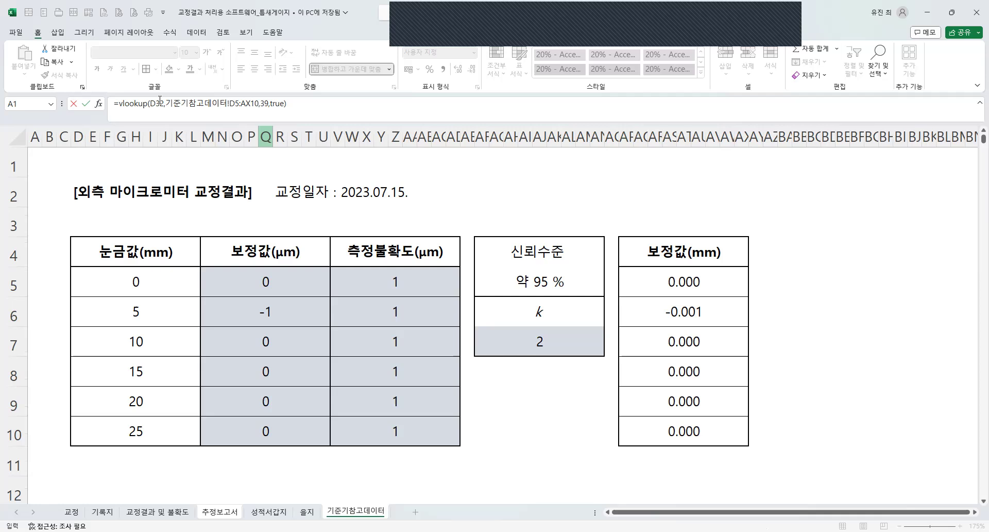
Make the lookup range in the AH32 formula absolute as $D$5:$AX$10 and commit the formula.
click(234, 103)
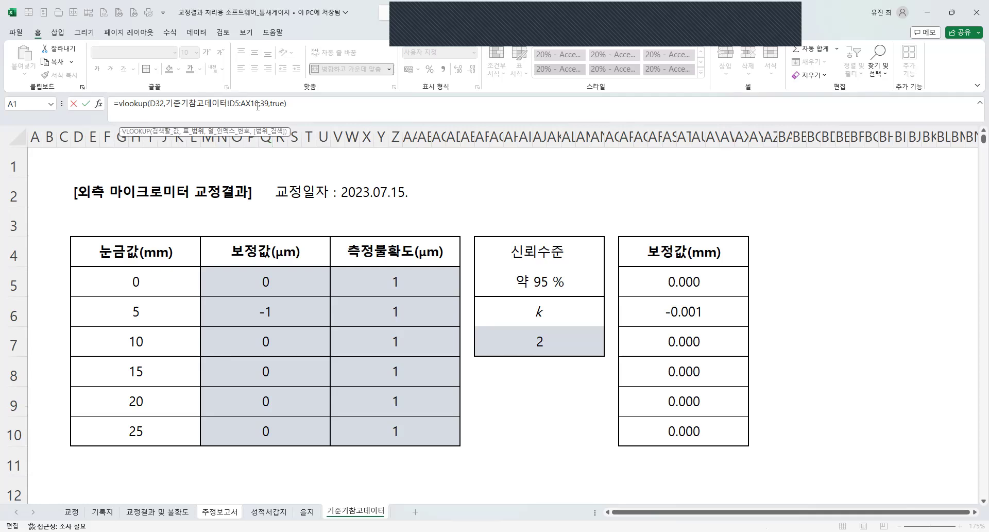
key(F4)
click(263, 104)
key(F4)
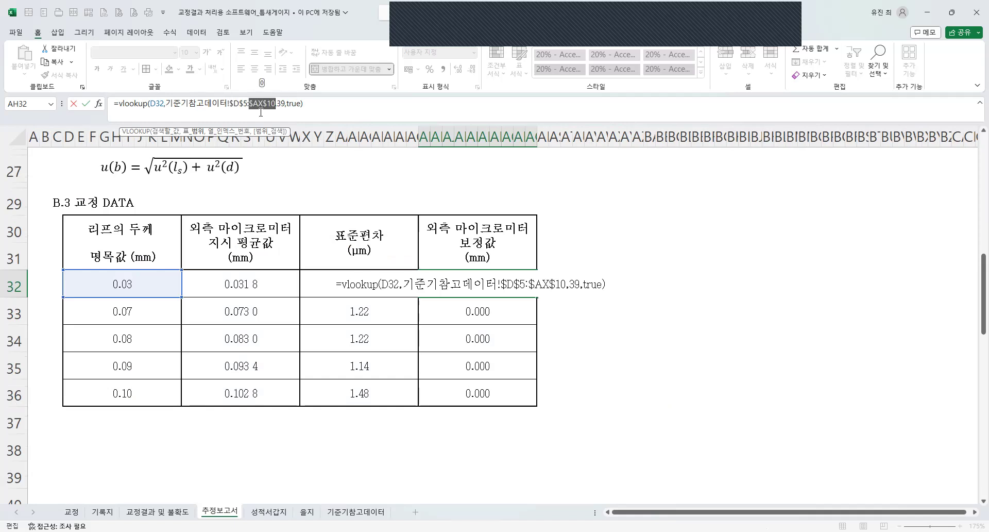
key(Escape)
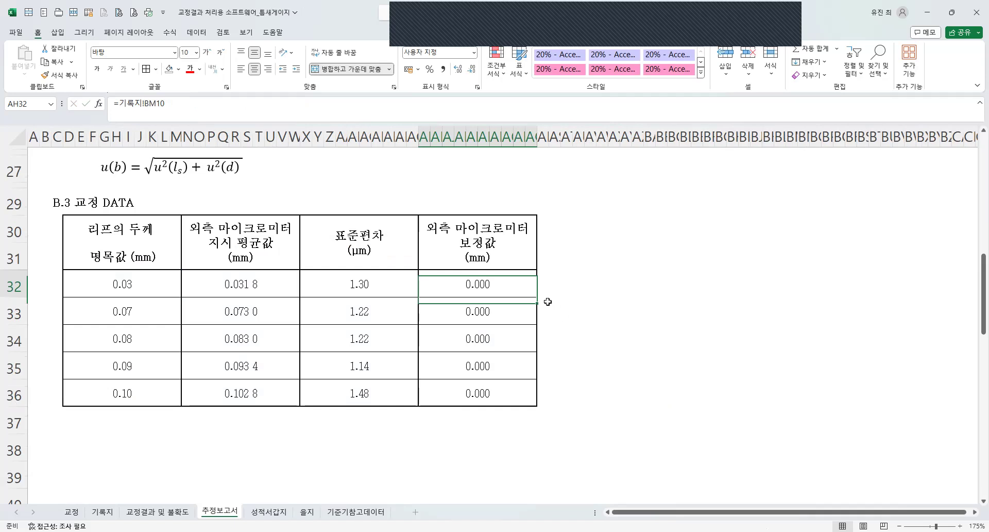
Fill the AH32 lookup formula down through row 36 without formatting.
drag(538, 298, 525, 404)
click(545, 412)
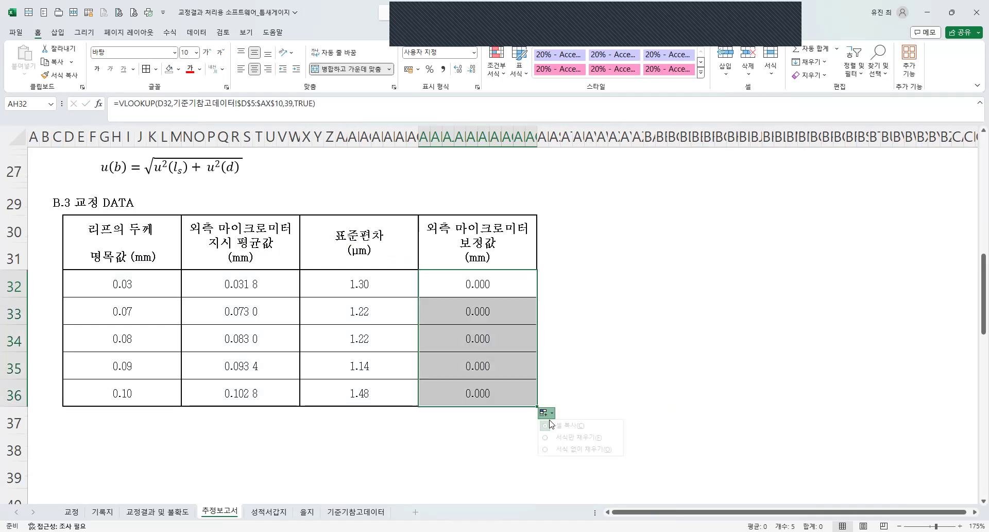
click(569, 450)
Test the correction lookup by setting the nominal thickness in D32 to 5, check AH32, and undo the test entry.
click(108, 287)
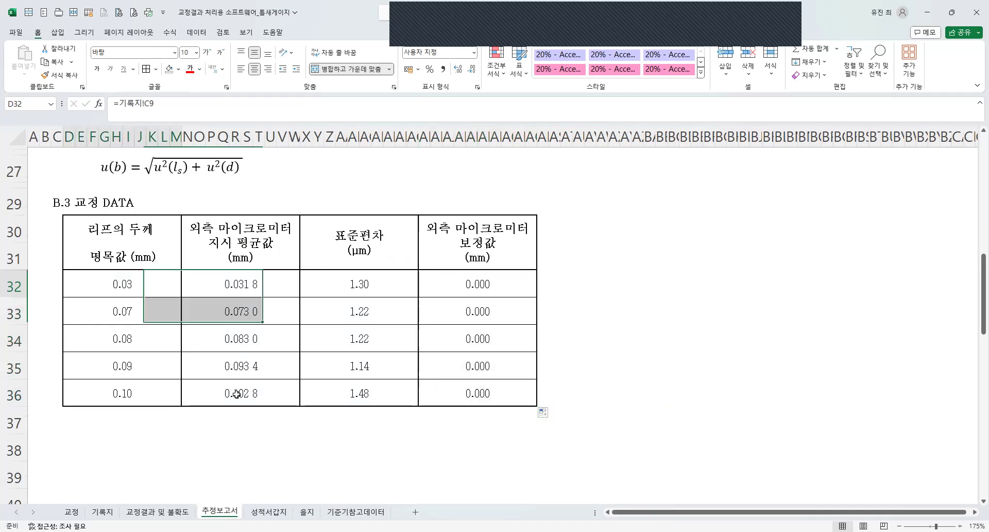
text(5)
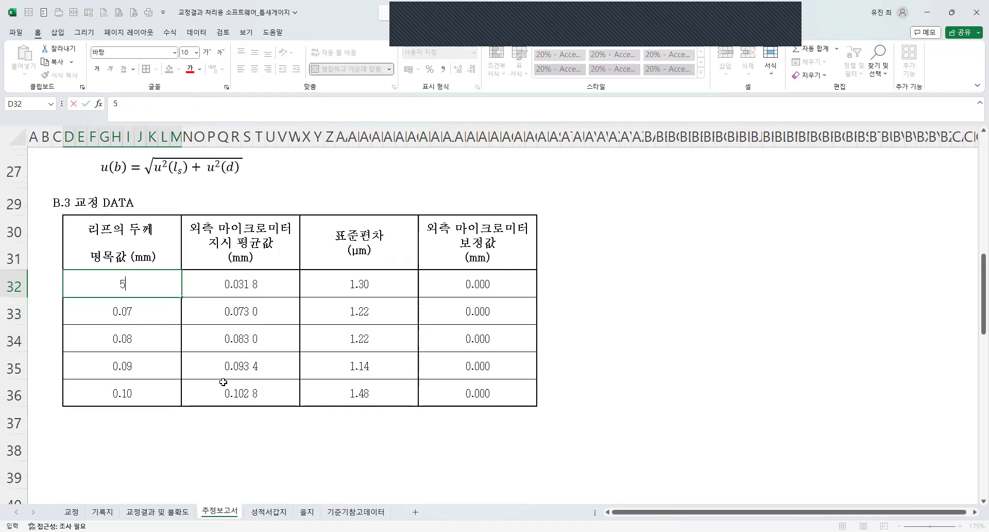
key(Return)
click(477, 284)
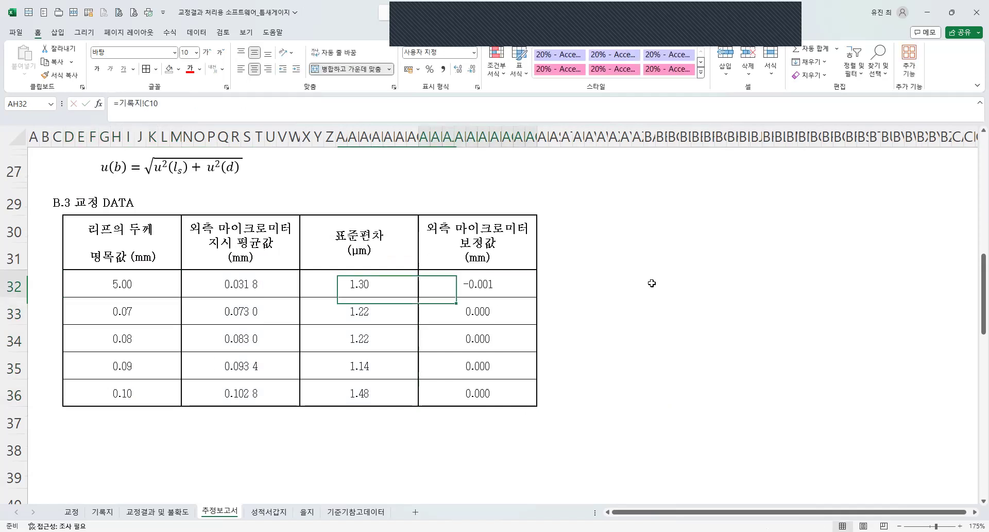
click(479, 293)
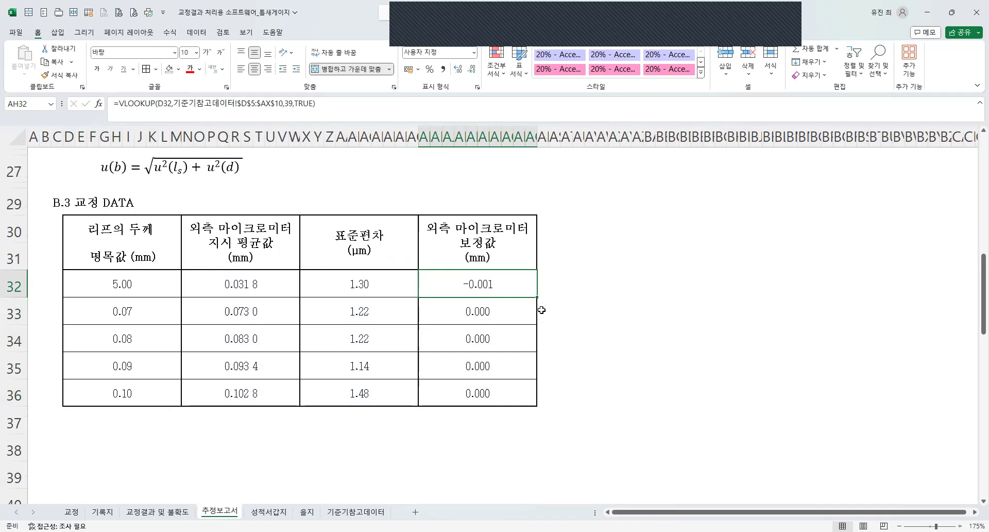
key(ctrl+z)
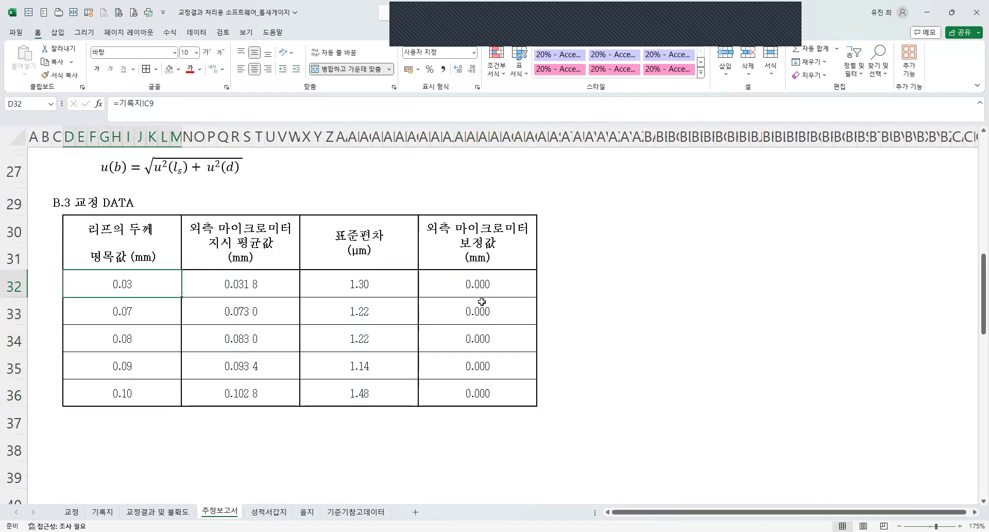
Copy the 외측 마이크로미터 보정값 column of the B.3 table, header through row 36, into the adjacent column at AR30.
click(363, 349)
scroll(533, 276, up, 2)
scroll(533, 277, down, 2)
drag(478, 242, 478, 394)
key(ctrl+c)
click(551, 227)
key(ctrl+v)
Change the copied header at AR30 in the B.3 table to 틈새게이지 리프의 두께(mm), on two lines.
double_click(552, 230)
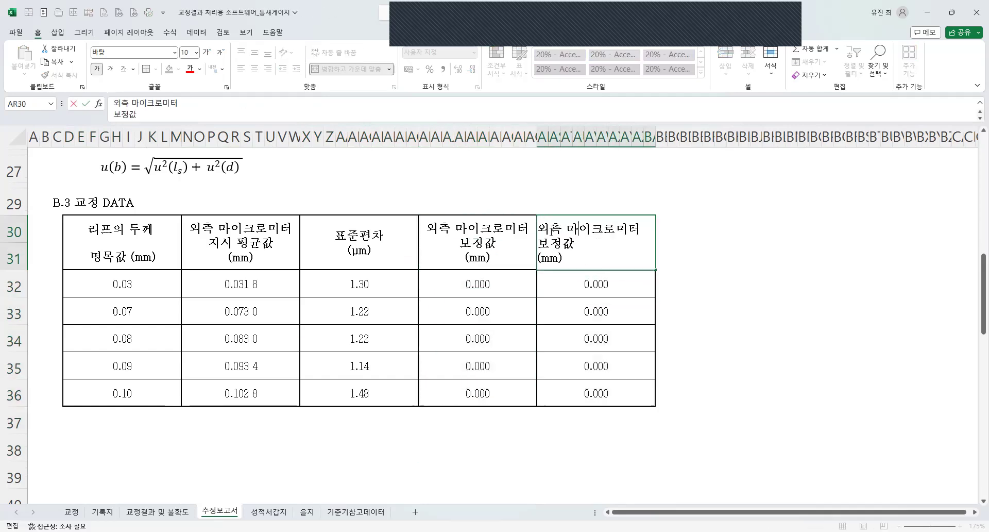
drag(541, 228, 626, 247)
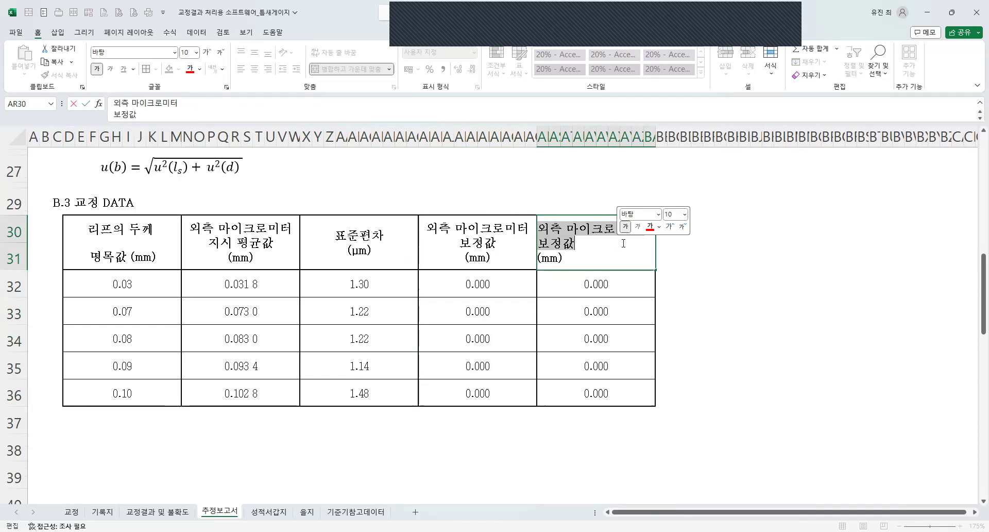
text(x틈새게이지)
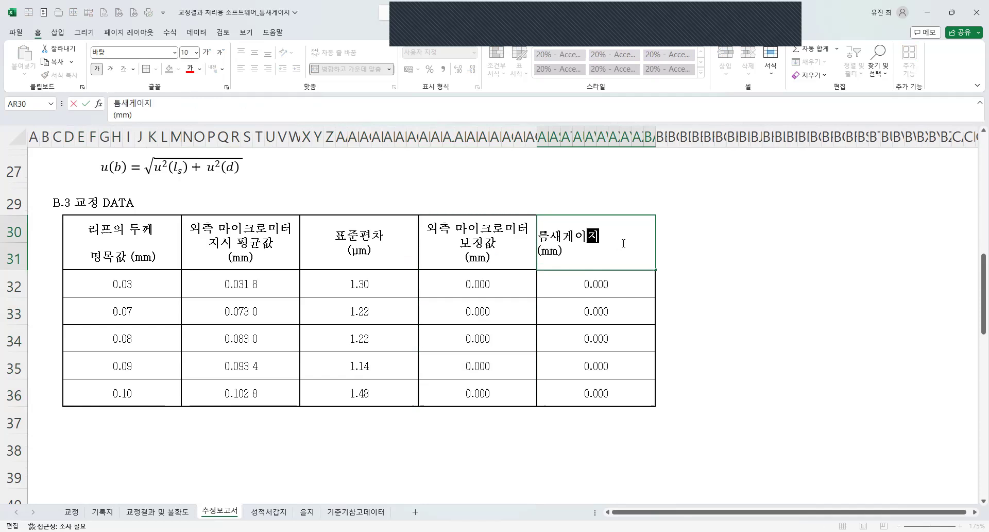
key(alt)
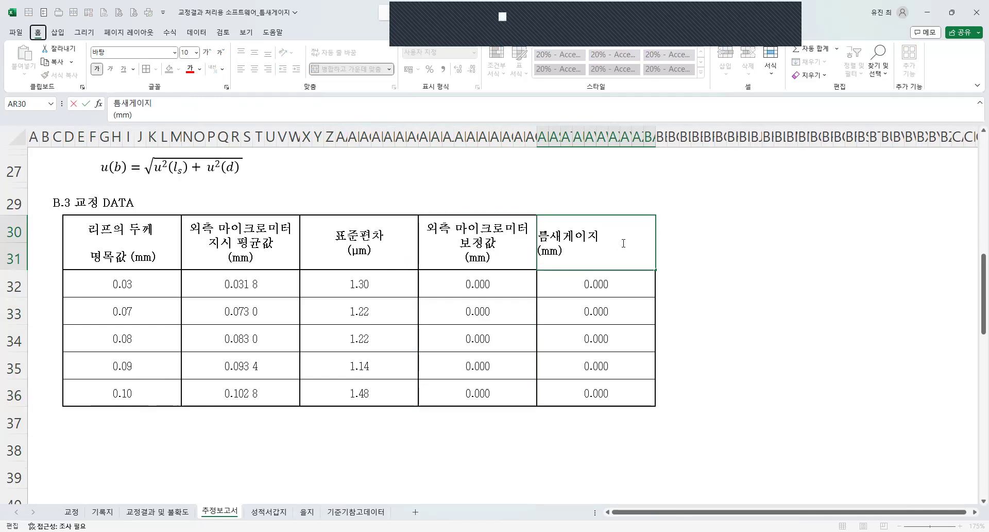
click(539, 252)
key(shift+Right)
key(shift+Right)
text(리프의 두께)
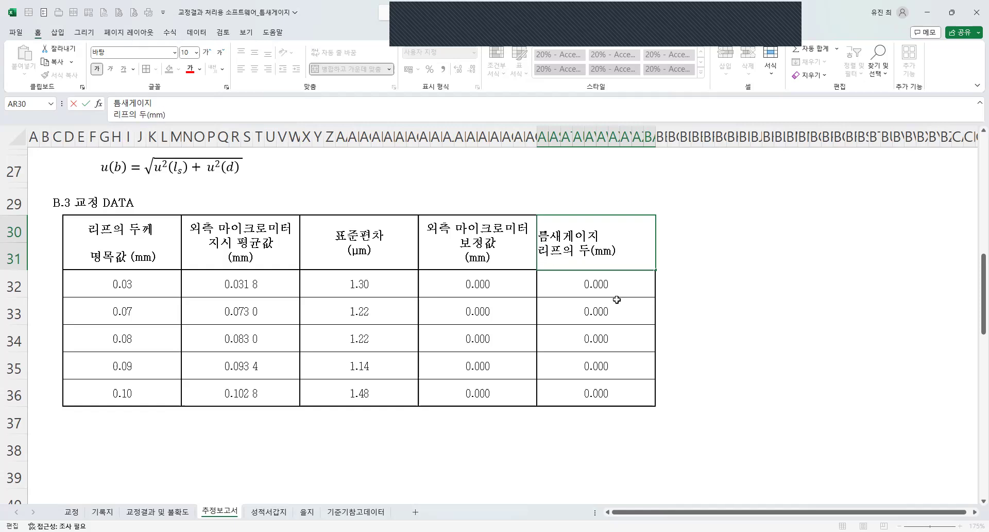
key(Return)
Following the B.1 model b = ls + d, enter the leaf thickness formula =N32+AH32 in AR32.
scroll(152, 310, up, 10)
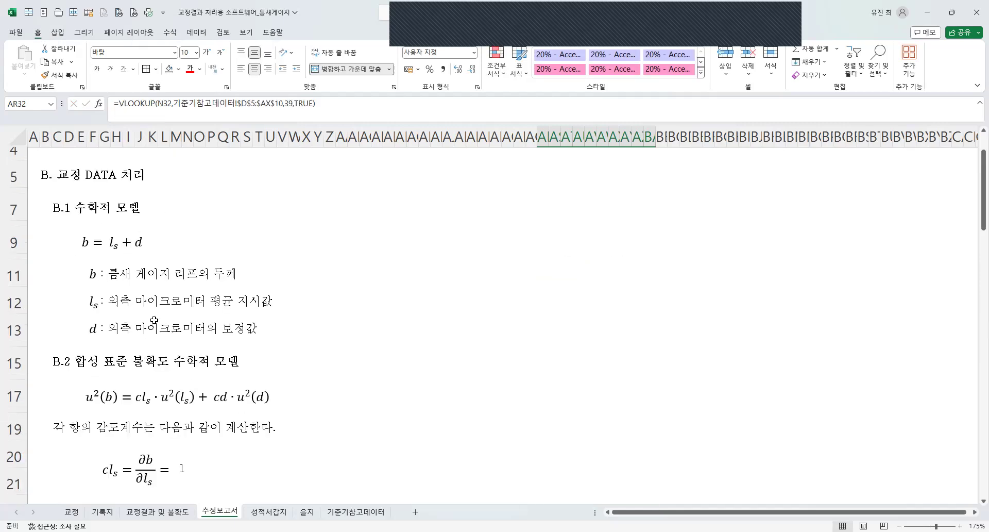
click(119, 341)
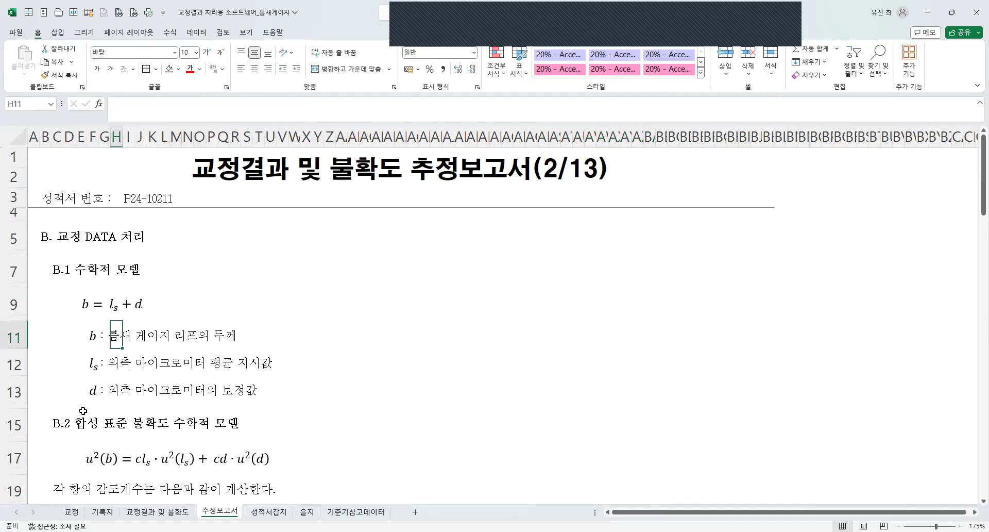
click(118, 365)
click(115, 391)
scroll(585, 384, down, 7)
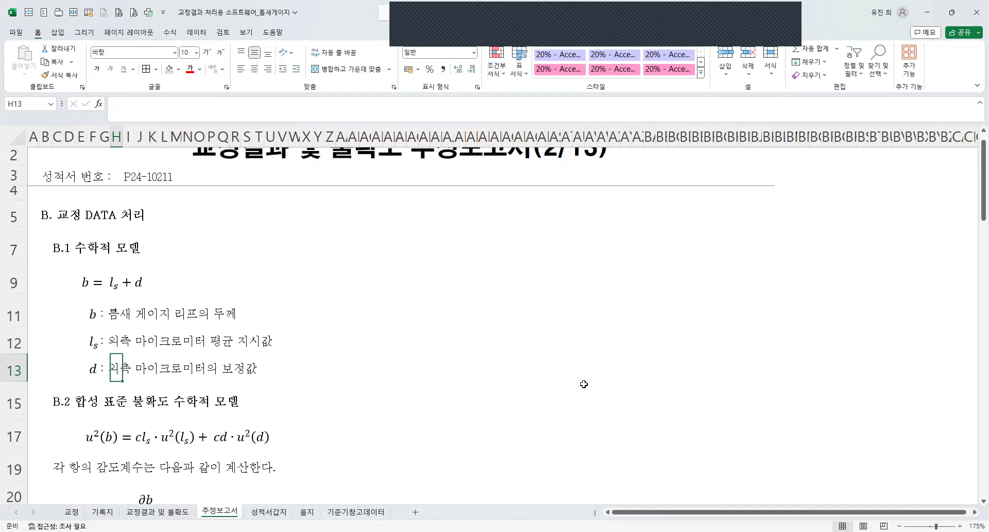
scroll(584, 383, down, 1)
click(590, 289)
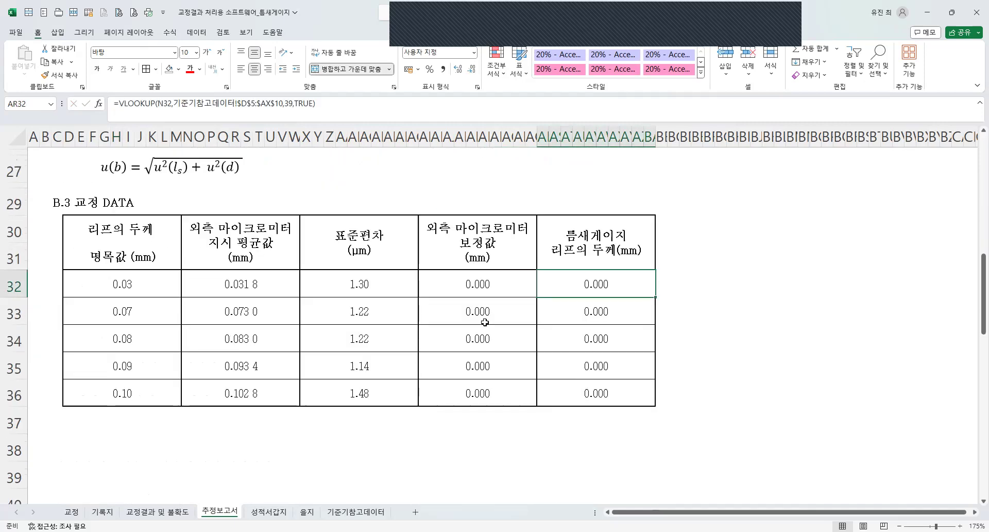
text(=)
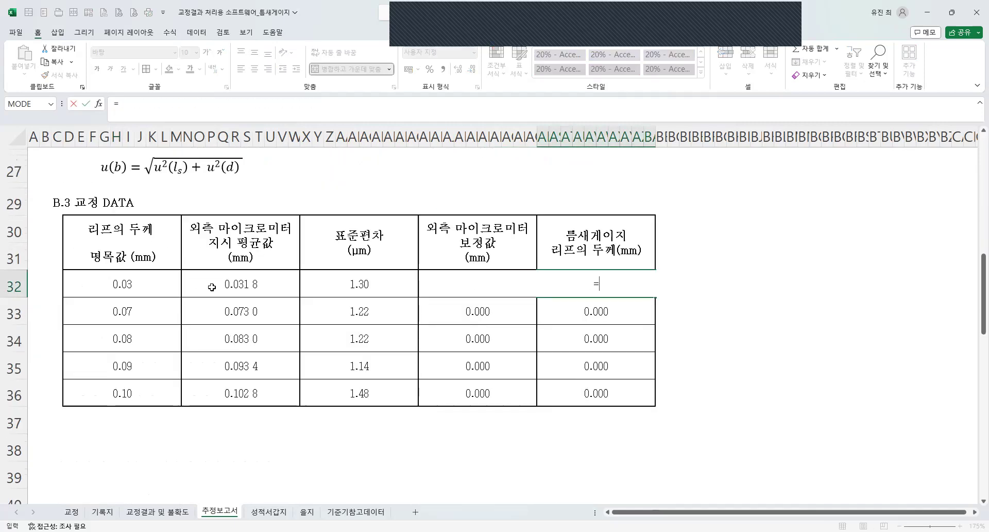
click(205, 285)
text(+)
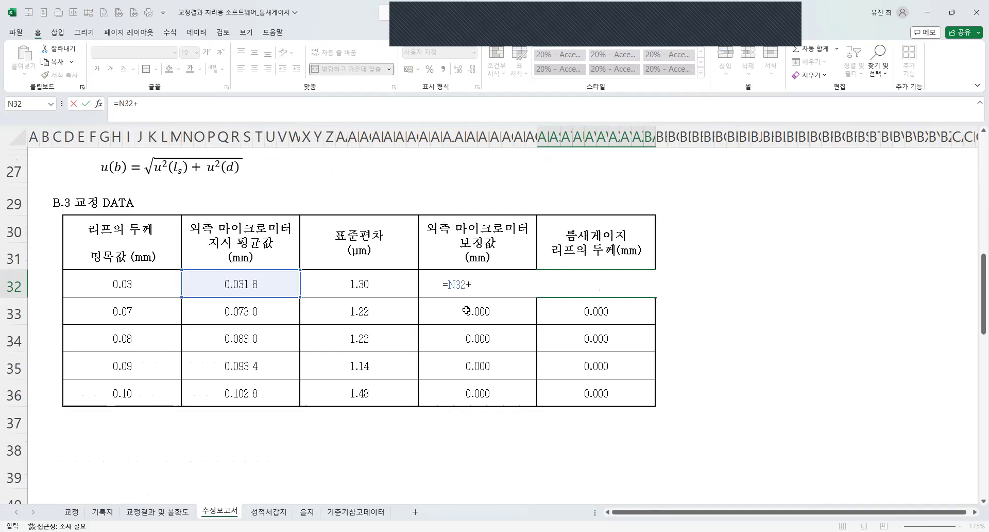
click(470, 317)
key(BackSpace)
text(2)
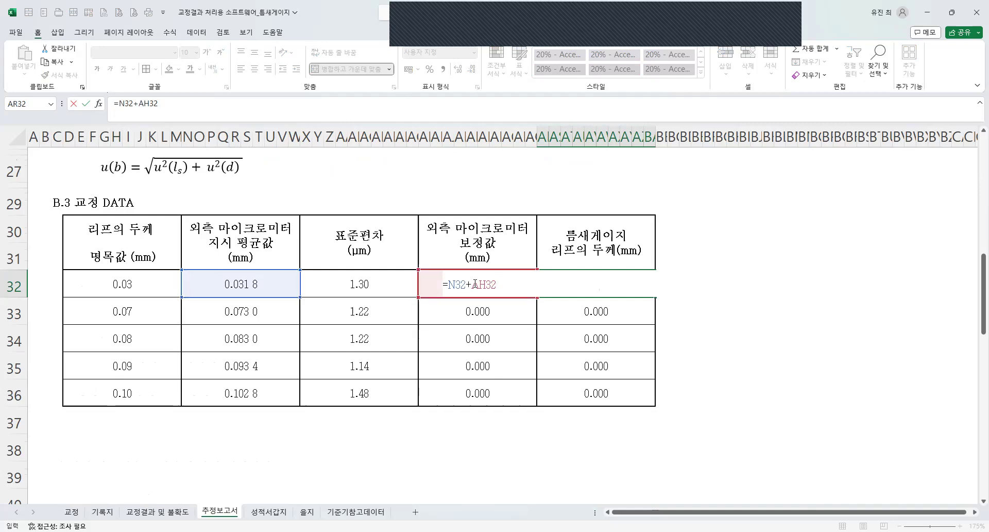
key(Tab)
Fill the AR32 sum formula down through row 36 without formatting.
drag(655, 298, 666, 406)
click(665, 412)
click(676, 450)
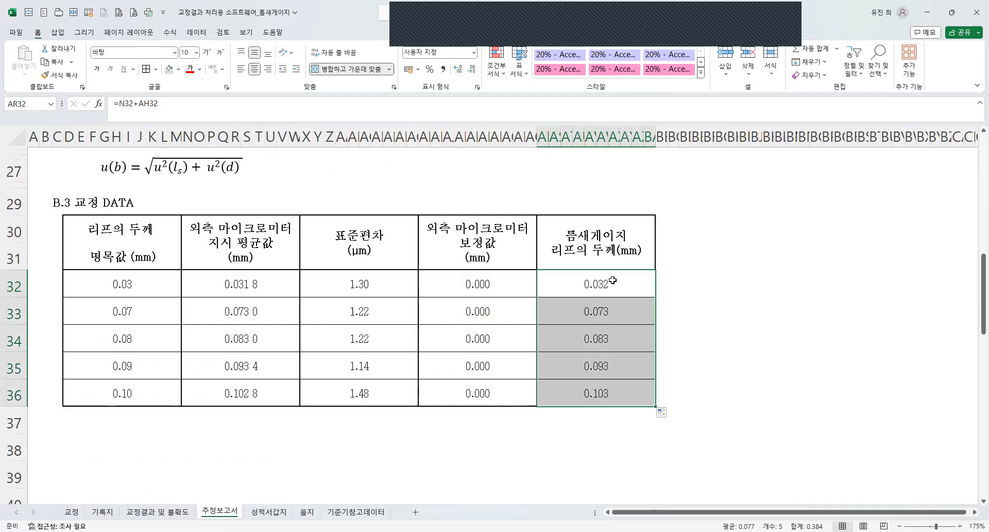
drag(597, 279, 596, 390)
click(227, 280)
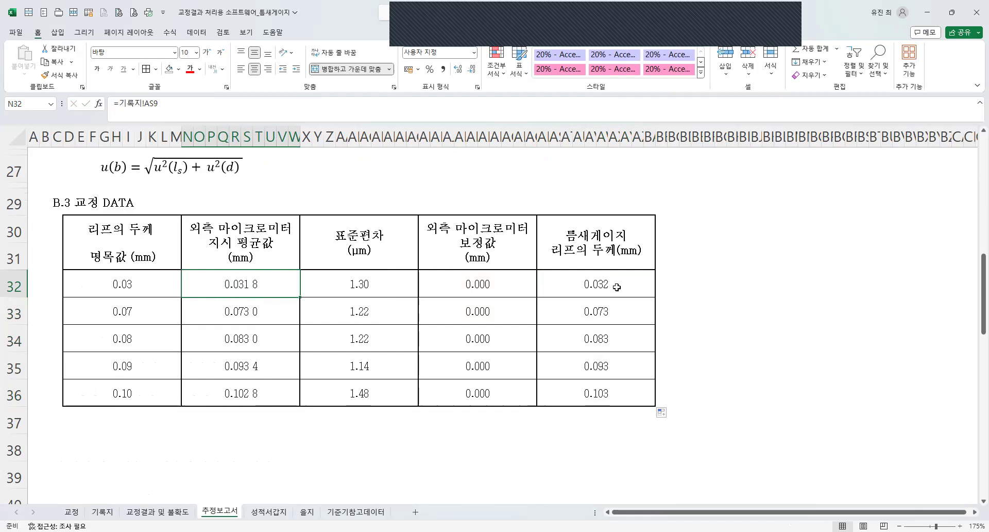
Wrap the N32+AH32 sum in AR32 in a ROUND function.
drag(617, 287, 607, 392)
click(600, 290)
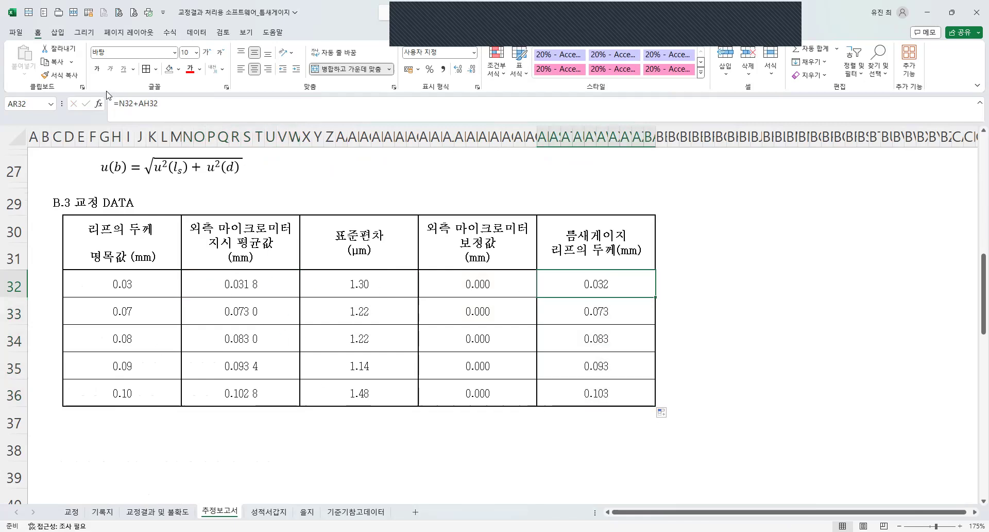
click(120, 103)
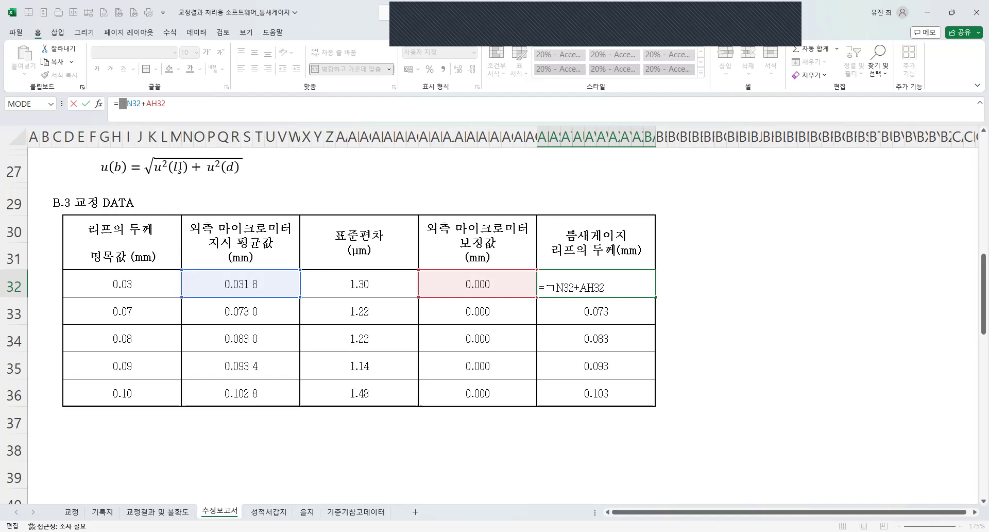
text(round()
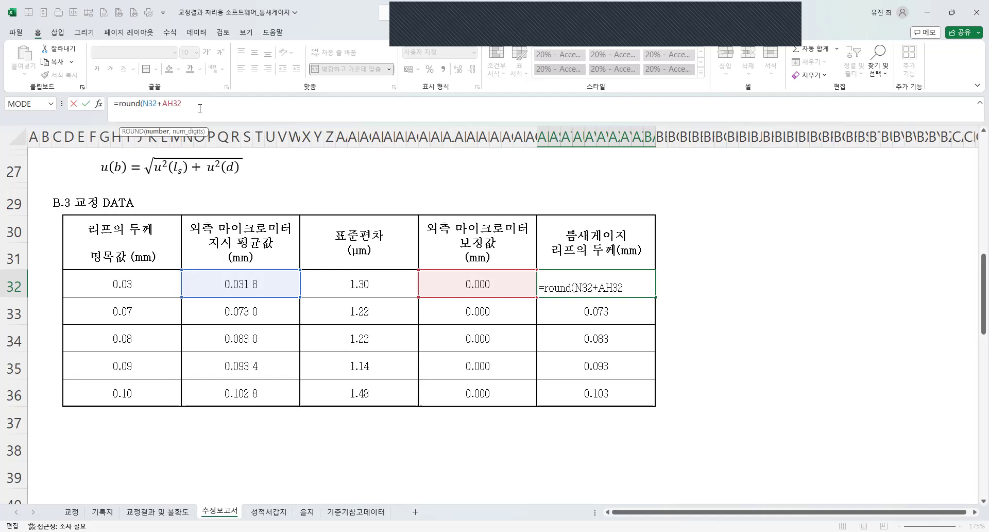
key(Return)
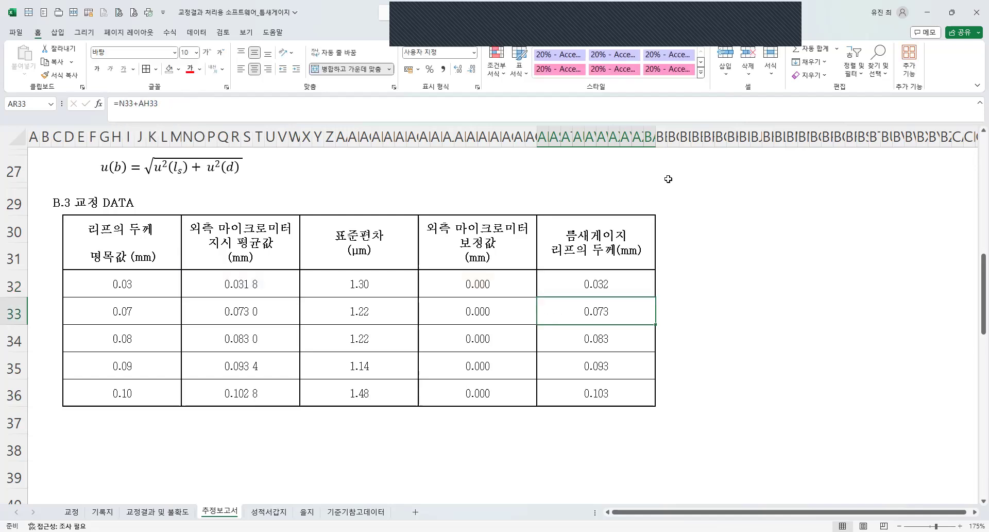
Fill the rounded leaf thickness formula from AR32 down through row 36 without formatting.
click(615, 288)
drag(657, 298, 668, 410)
click(663, 413)
click(693, 452)
Delete the surplus narrow columns between 불확도 기여량 and 자유도 in the B.4 Uncertainty Budget table.
click(454, 313)
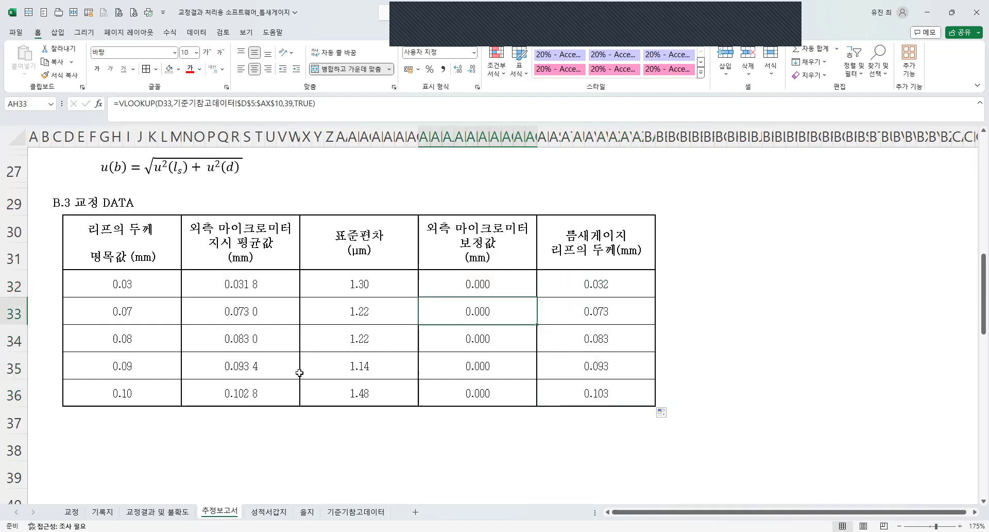
scroll(304, 309, up, 8)
scroll(305, 296, down, 7)
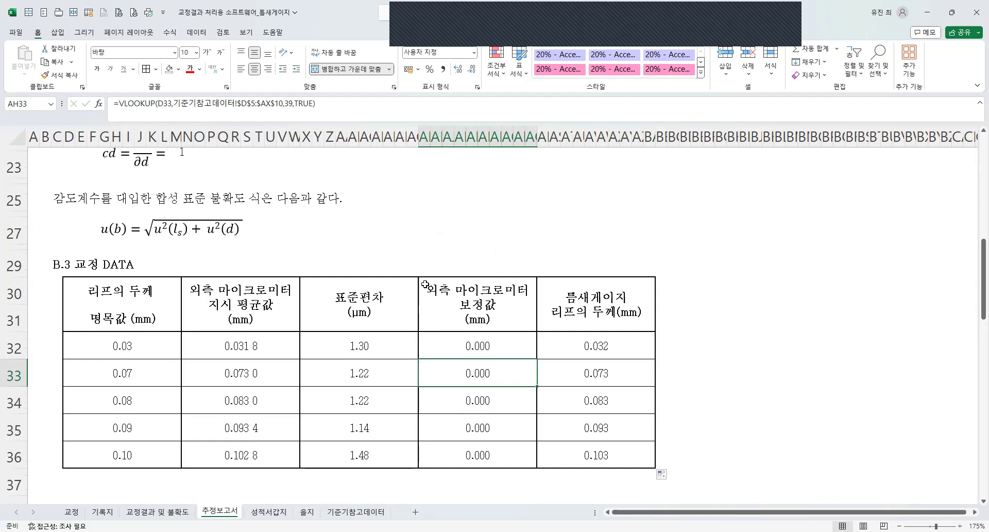
scroll(433, 309, down, 5)
scroll(412, 289, up, 3)
scroll(720, 181, down, 1)
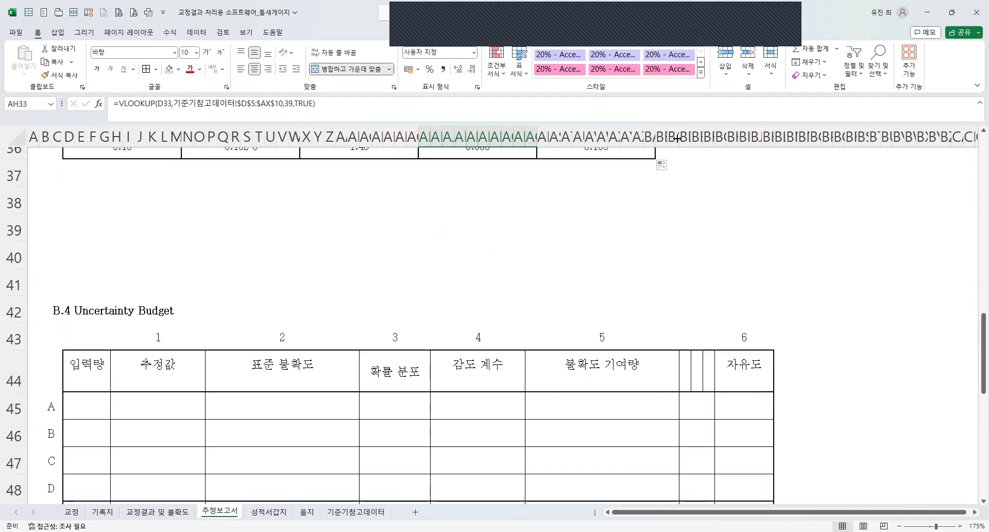
drag(673, 135, 708, 135)
key(ctrl+minus)
scroll(373, 278, up, 2)
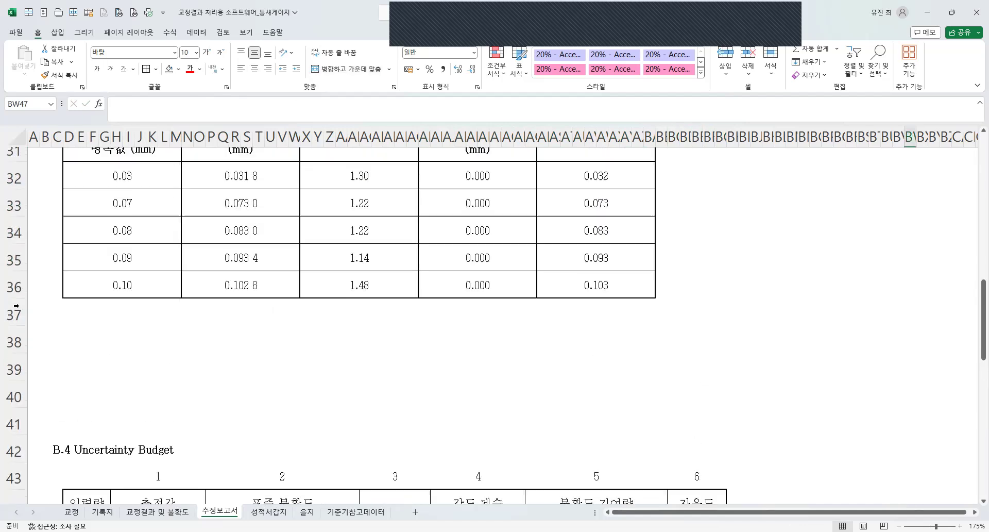
Delete the surplus blank rows between B.3 and B.4, and paste a copied thin spacer row over row 37.
drag(14, 314, 101, 378)
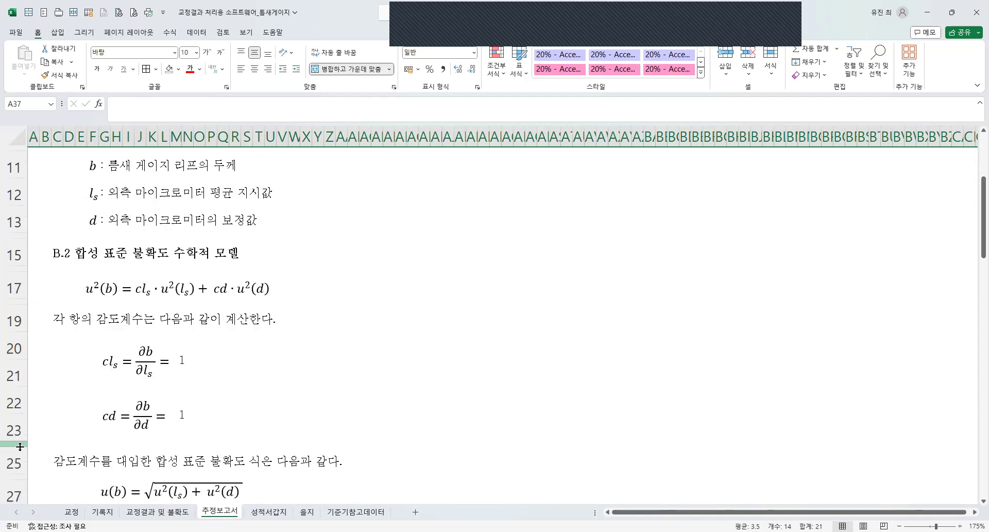
click(18, 444)
key(ctrl+c)
scroll(102, 361, down, 6)
click(10, 373)
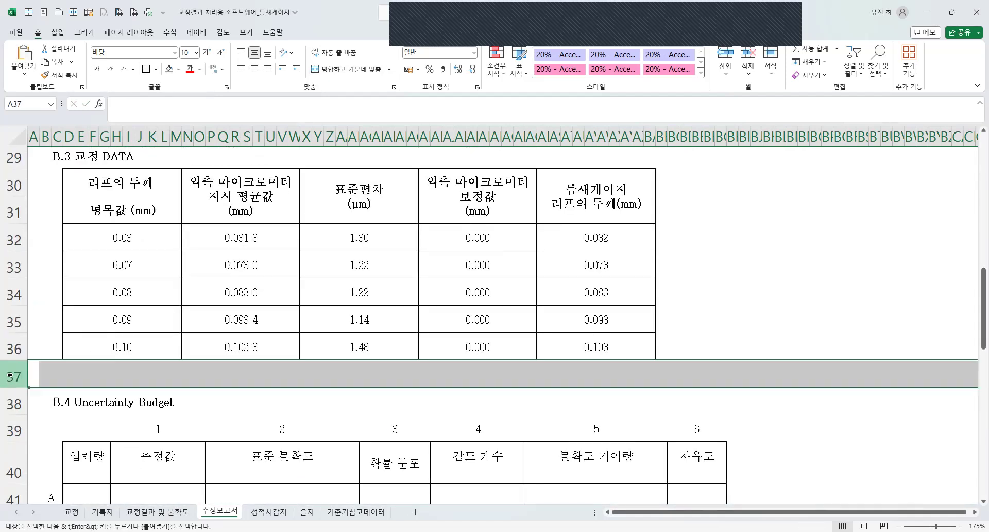
key(ctrl+v)
Clear the copy selection and save the workbook.
click(327, 302)
key(Escape)
scroll(211, 311, up, 4)
key(ctrl+s)
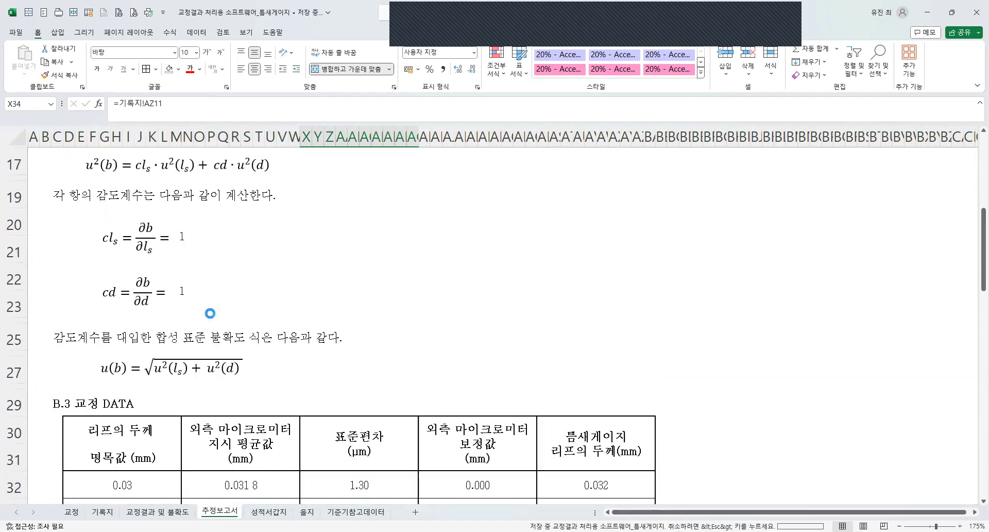
Examine rows A to E of the B.4 Uncertainty Budget against the B.1 and B.2 mathematical models.
scroll(206, 312, down, 3)
scroll(200, 308, down, 2)
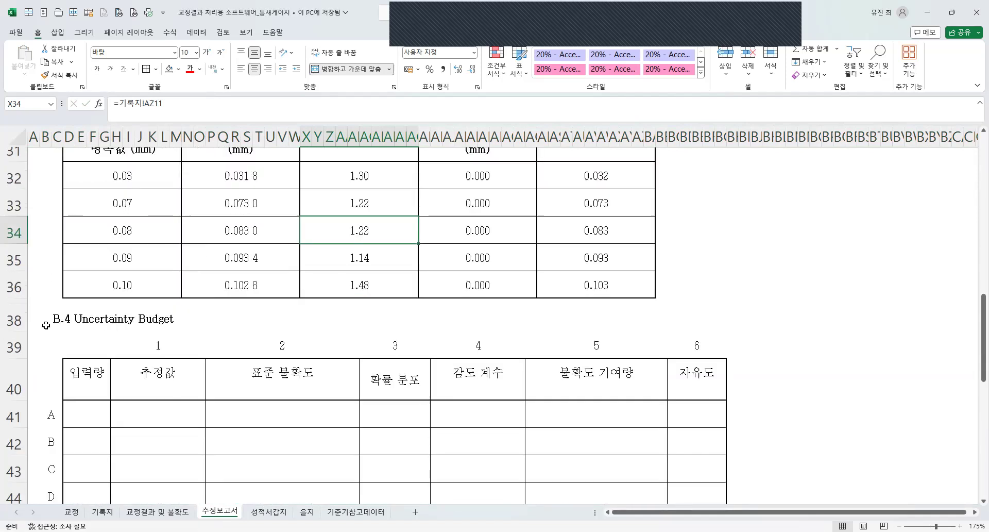
scroll(200, 313, down, 1)
click(88, 352)
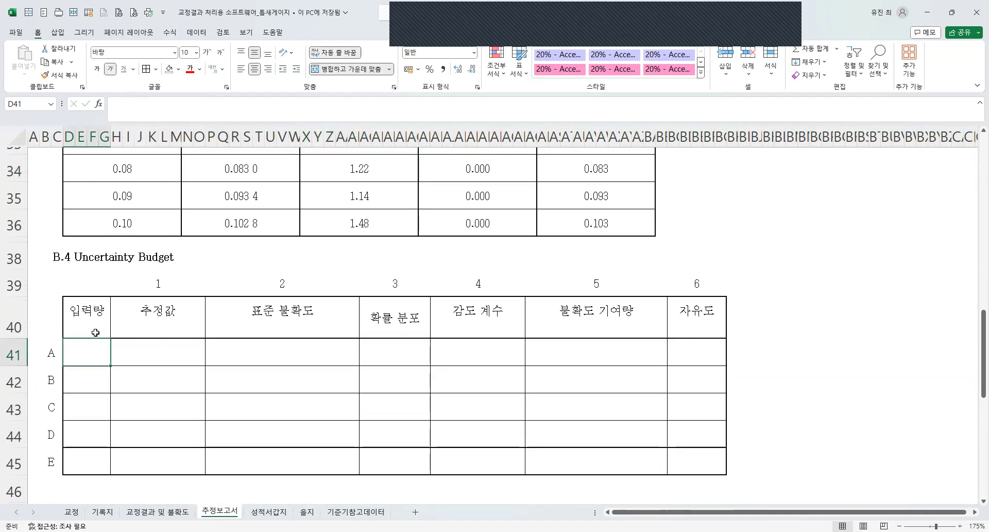
drag(51, 353, 54, 460)
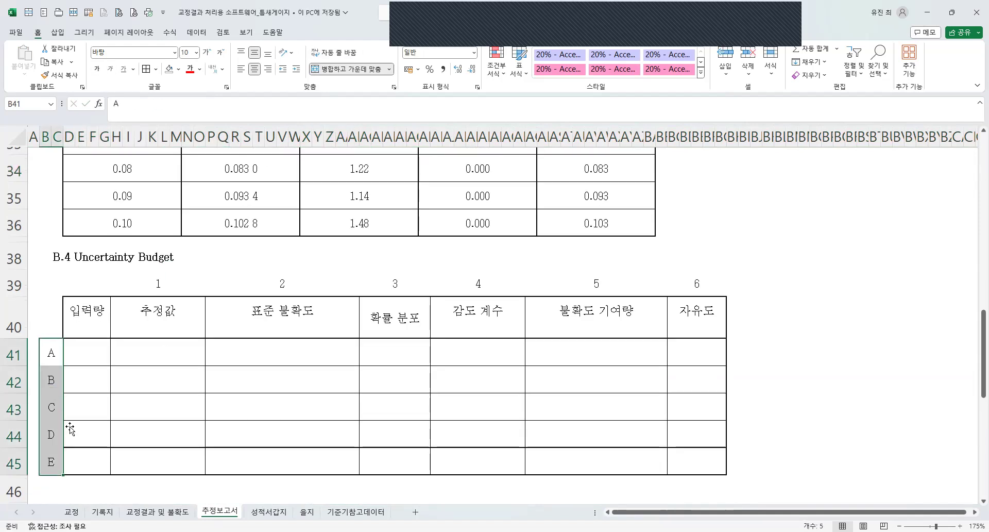
scroll(197, 368, up, 10)
scroll(197, 367, down, 3)
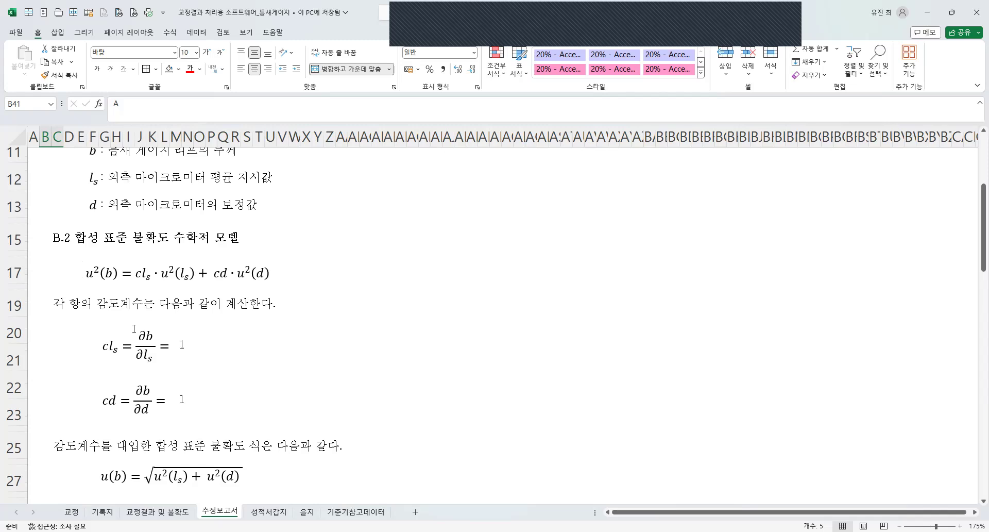
scroll(81, 270, up, 3)
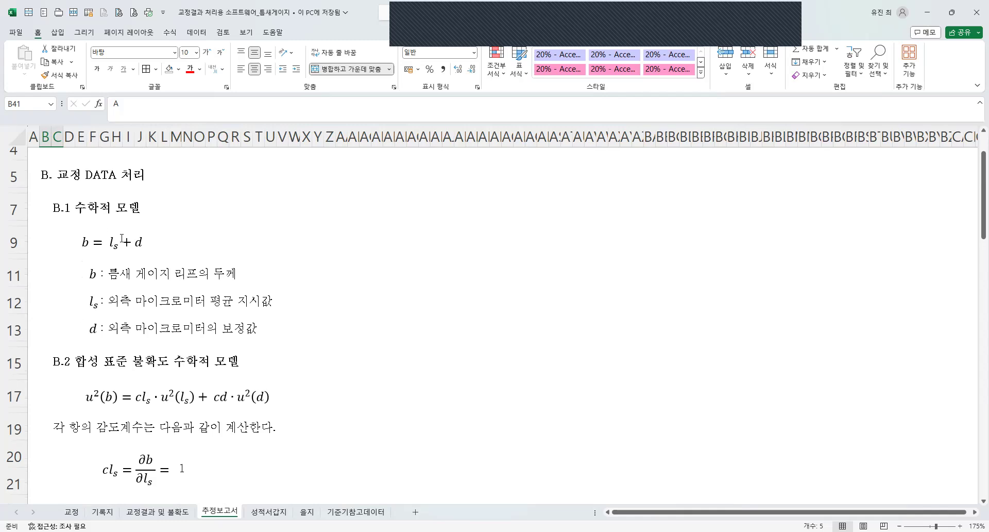
scroll(169, 242, down, 10)
drag(87, 273, 696, 387)
scroll(601, 369, up, 2)
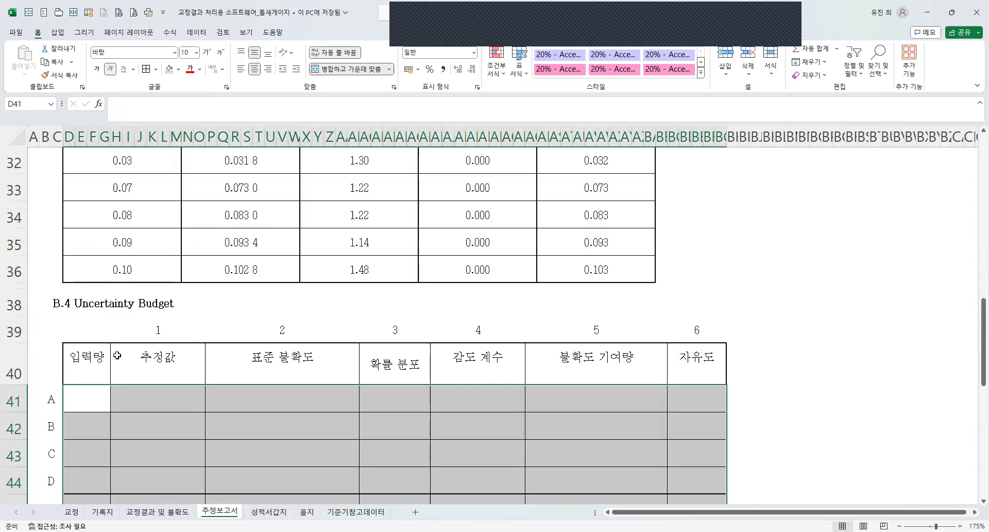
scroll(118, 355, down, 4)
scroll(118, 355, up, 3)
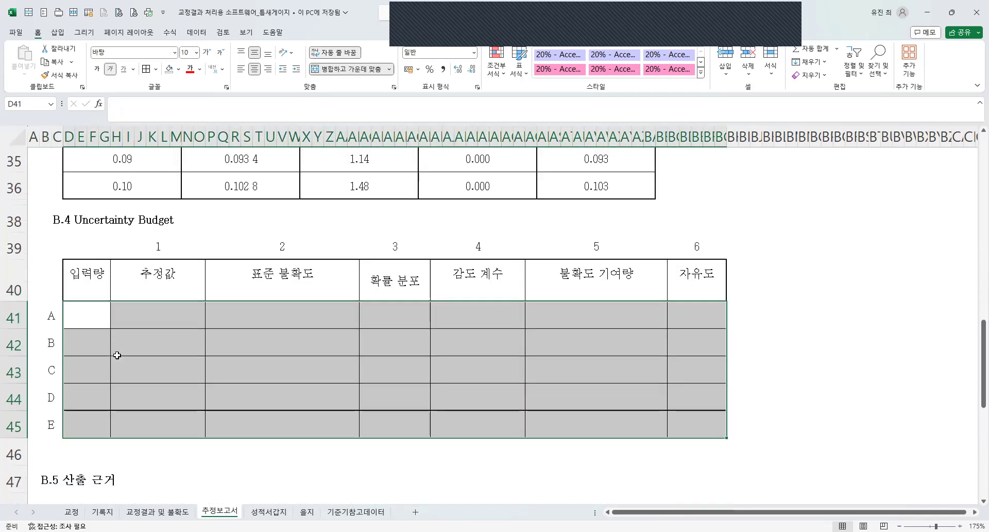
Copy a thin spacer row and paste it over row 46 between the B.4 table and the B.5 heading.
scroll(117, 355, down, 2)
scroll(127, 321, up, 3)
click(15, 286)
key(ctrl+c)
scroll(35, 351, down, 2)
scroll(36, 351, up, 1)
scroll(36, 351, down, 2)
click(20, 409)
key(ctrl+v)
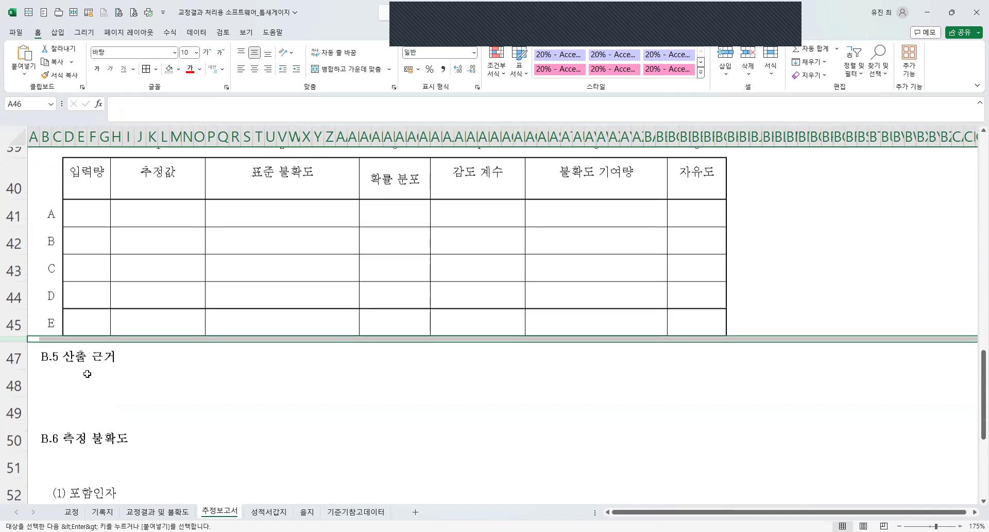
Examine the blank rows below B.5 and the B.4 table's input cells, especially the 입력량 column.
click(22, 385)
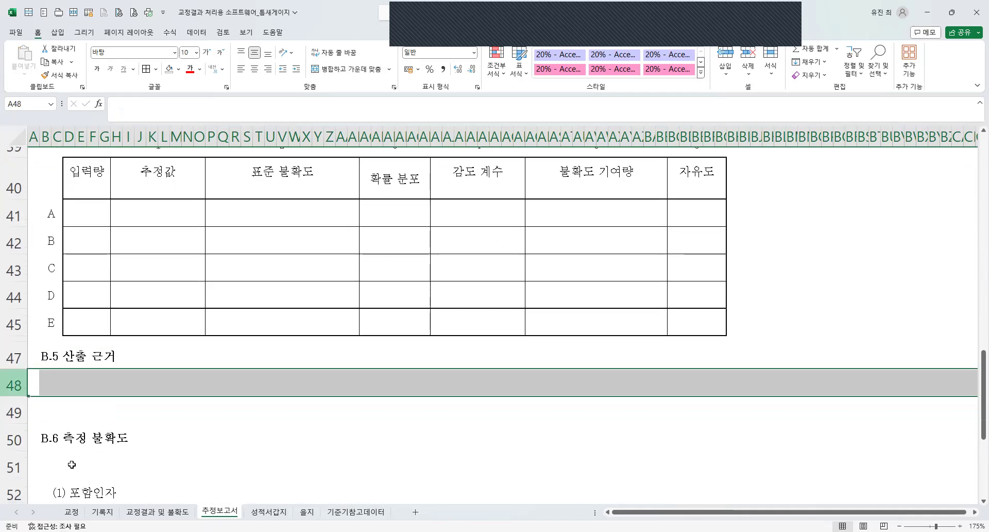
drag(8, 384, 9, 466)
scroll(117, 331, down, 1)
scroll(117, 331, up, 3)
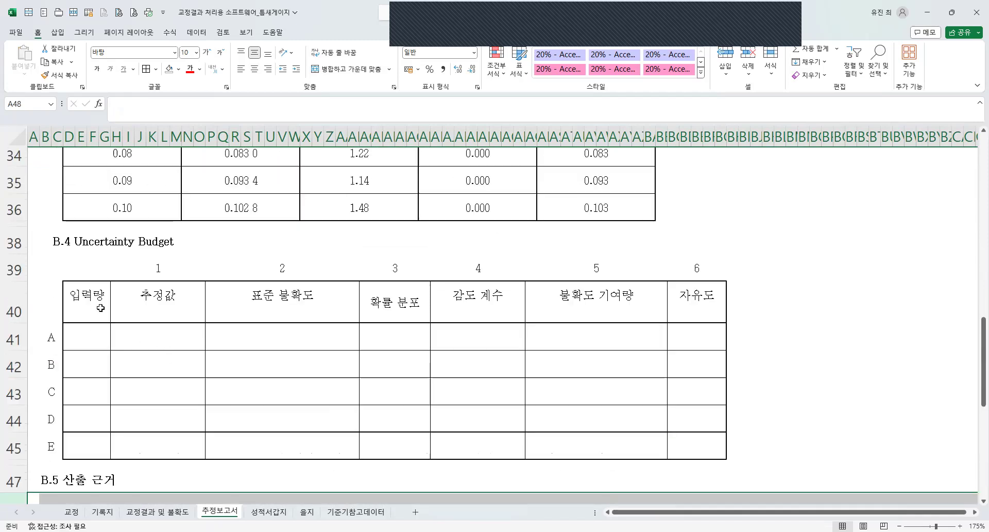
click(84, 343)
drag(202, 350, 693, 453)
click(387, 428)
click(93, 338)
drag(92, 338, 200, 429)
drag(80, 333, 87, 427)
click(90, 316)
drag(90, 318, 73, 316)
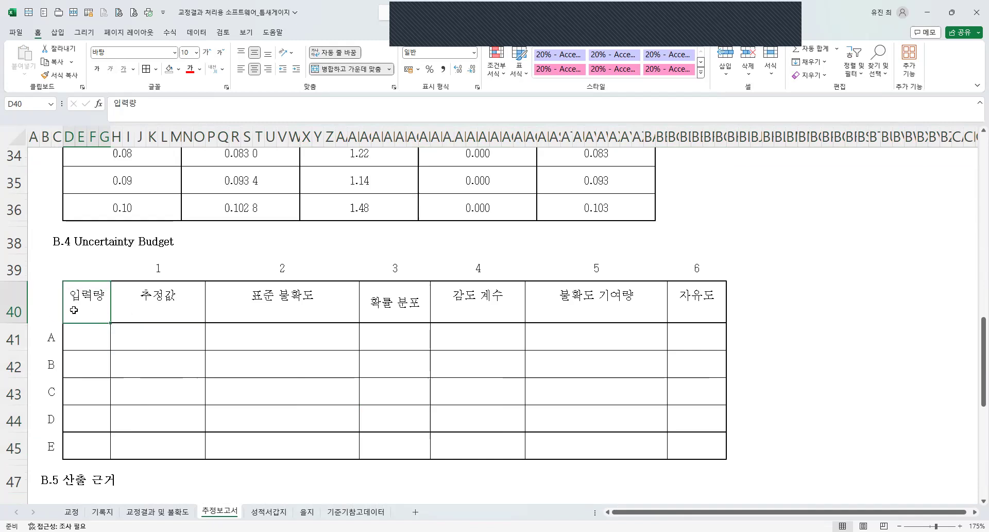
Copy the l_s symbol text box from the B.1 model into row A of the B.4 입력량 column.
scroll(322, 348, up, 10)
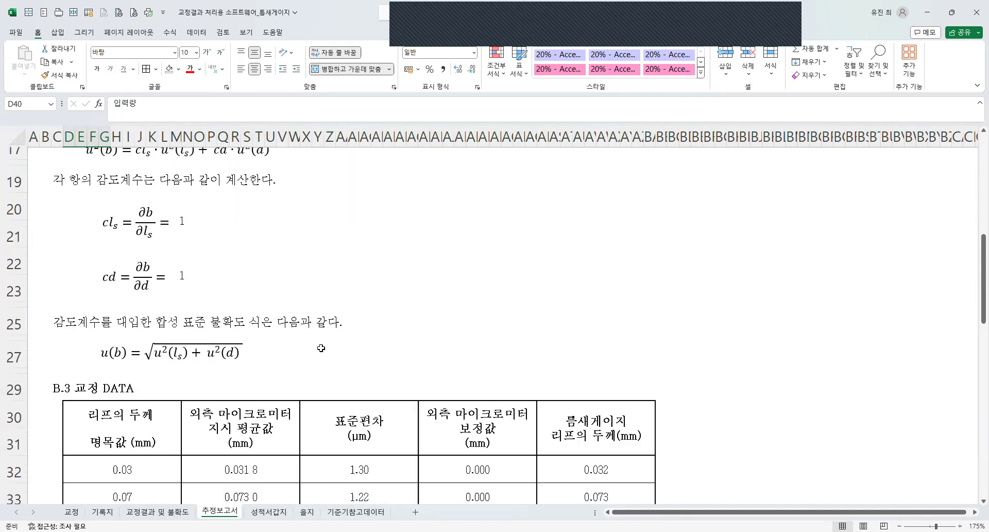
scroll(322, 348, down, 3)
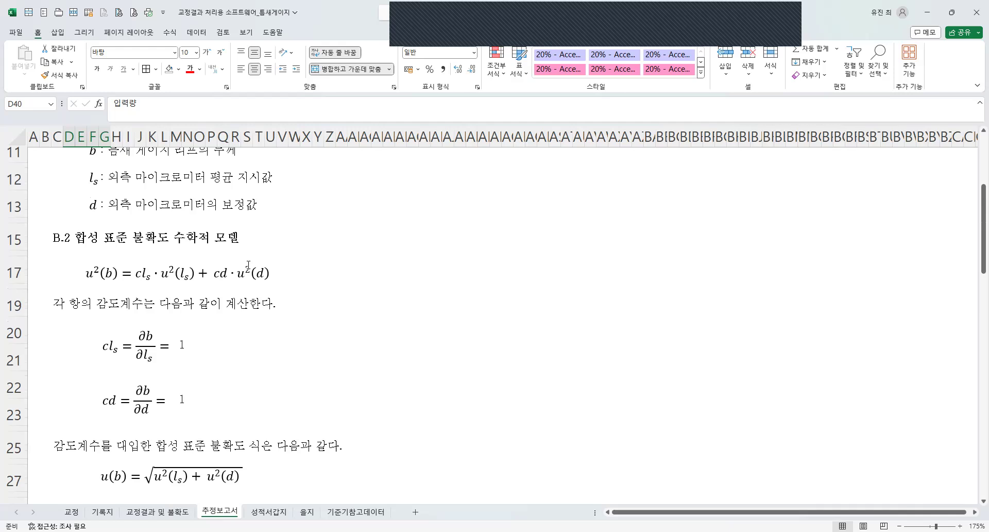
scroll(261, 380, down, 8)
click(90, 283)
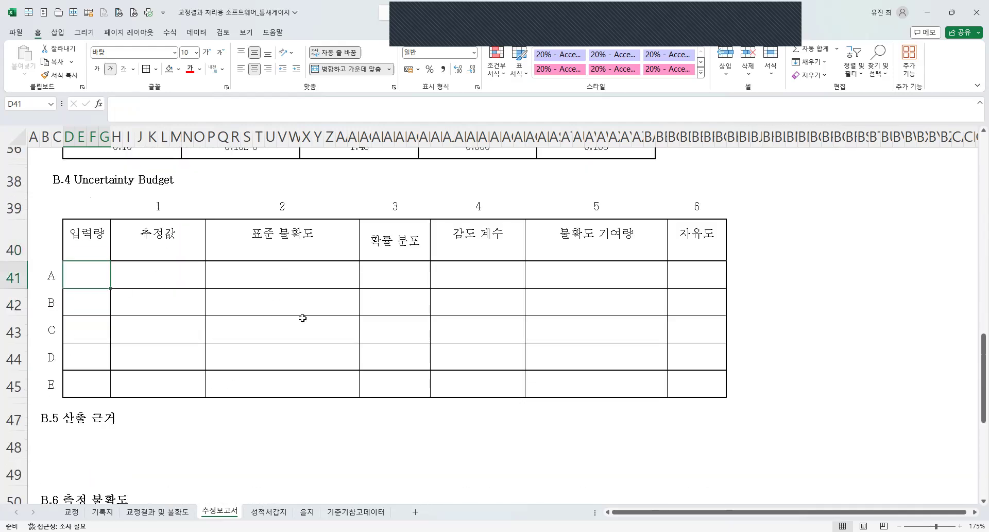
scroll(300, 316, up, 10)
click(91, 303)
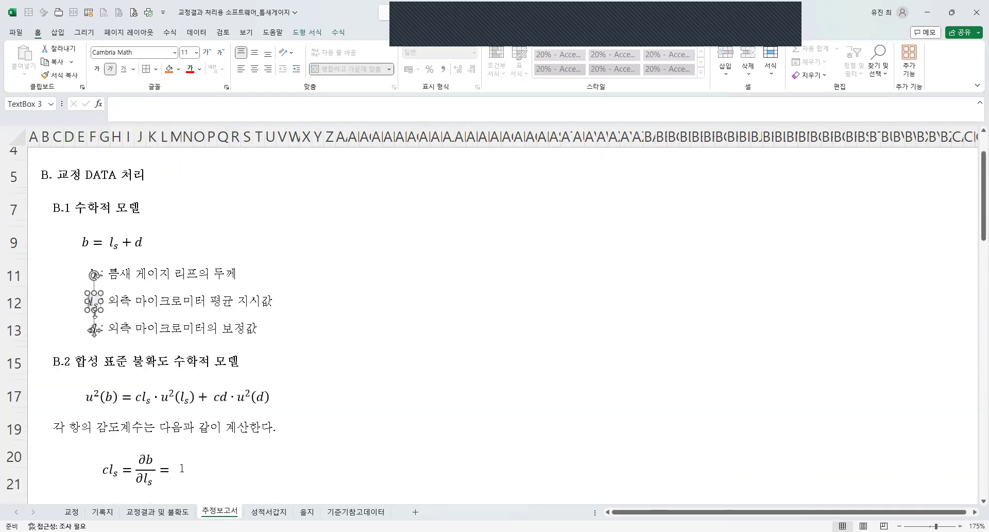
key(Escape)
scroll(132, 381, down, 9)
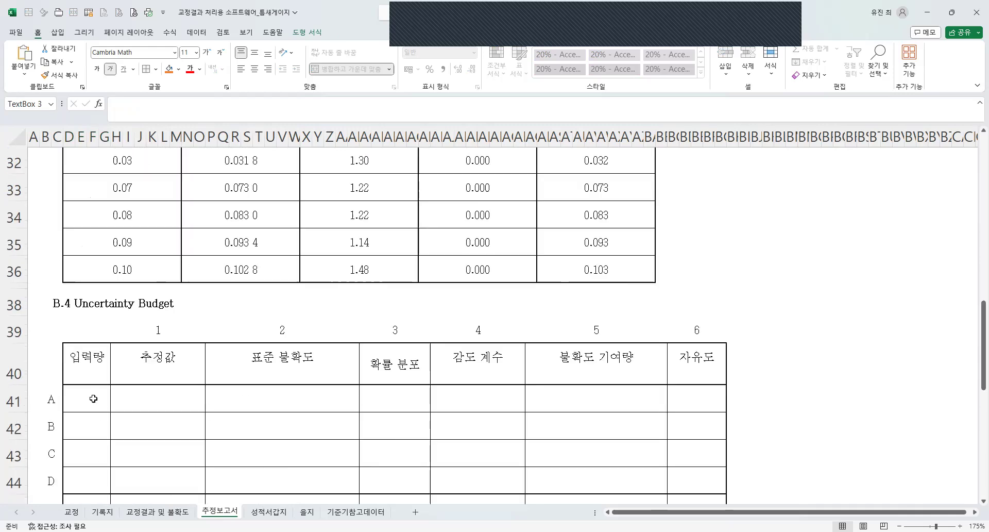
key(ctrl+v)
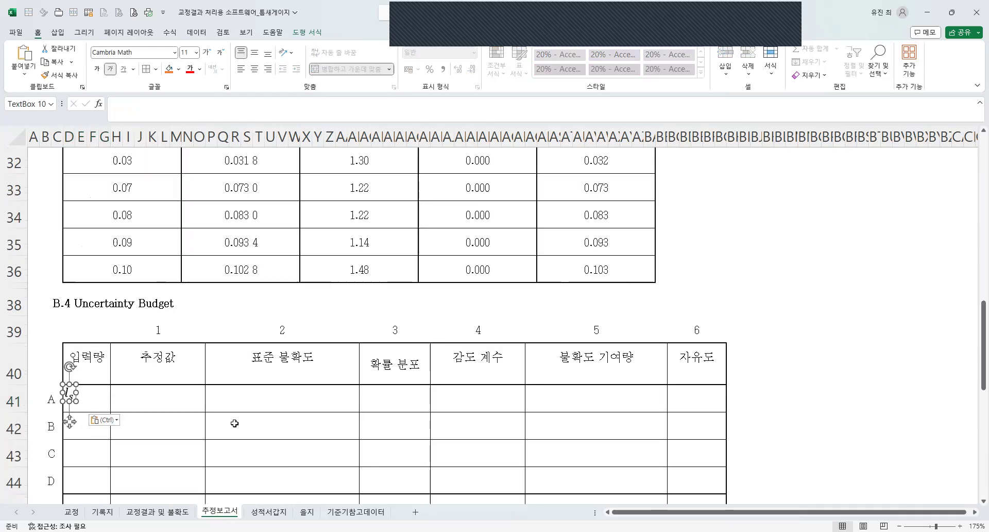
Copy the d symbol text box from the B.1 definitions into row D of the 입력량 column.
click(93, 458)
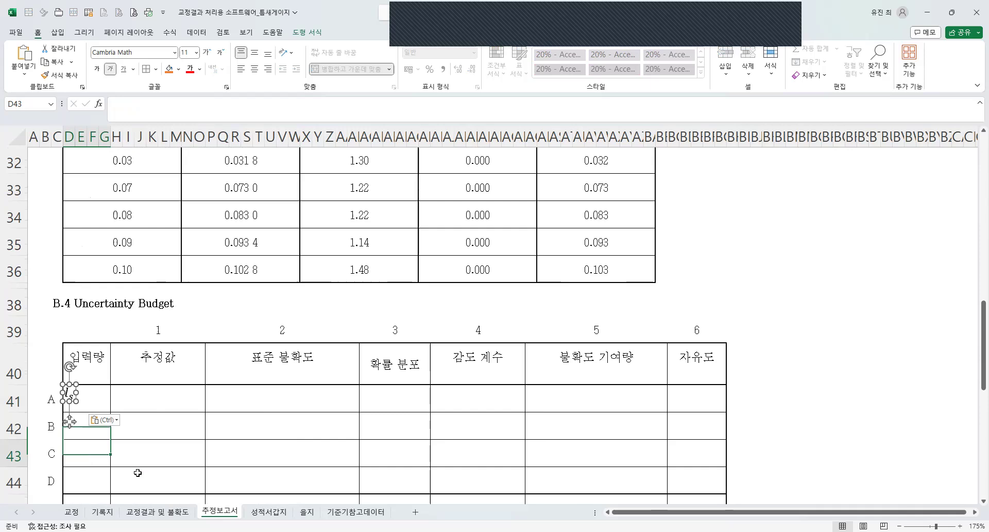
click(93, 482)
scroll(129, 396, up, 8)
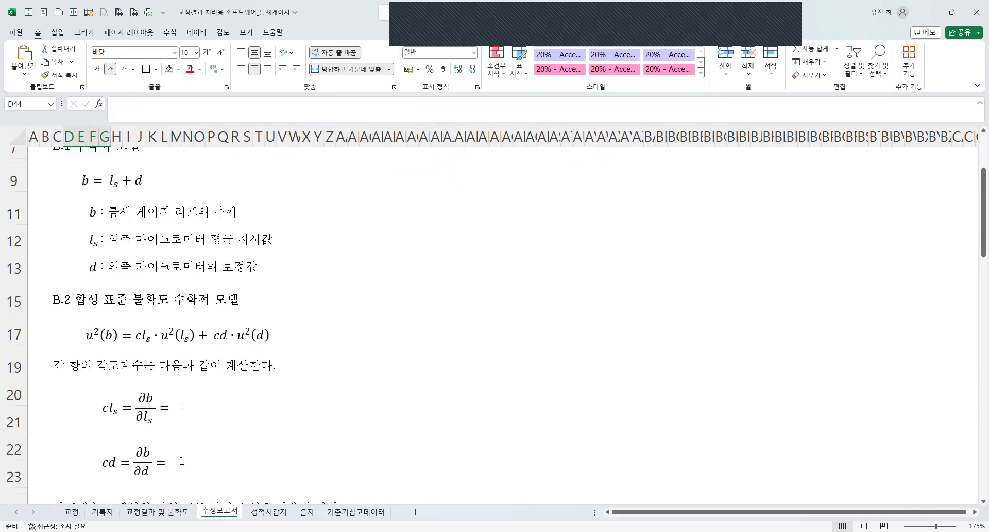
click(96, 267)
scroll(82, 347, down, 8)
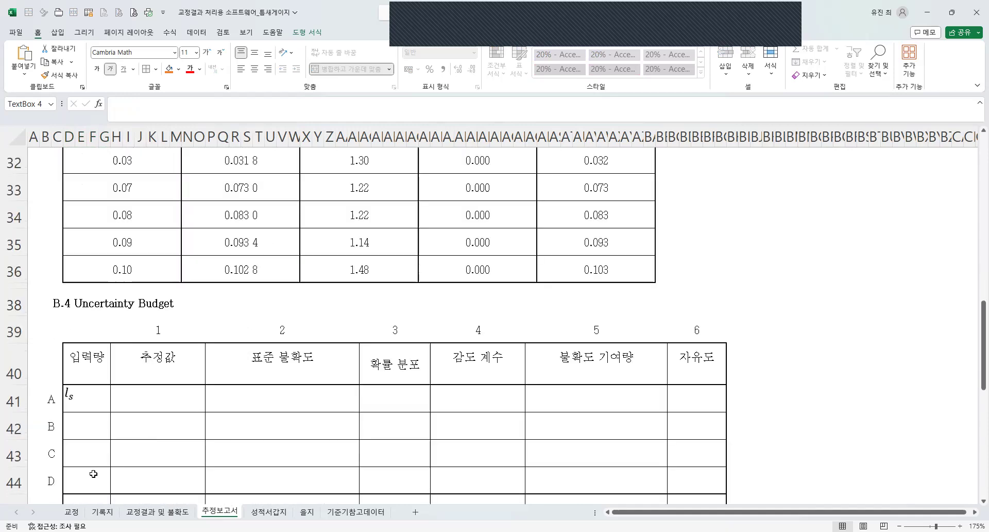
scroll(93, 474, down, 2)
key(ctrl+v)
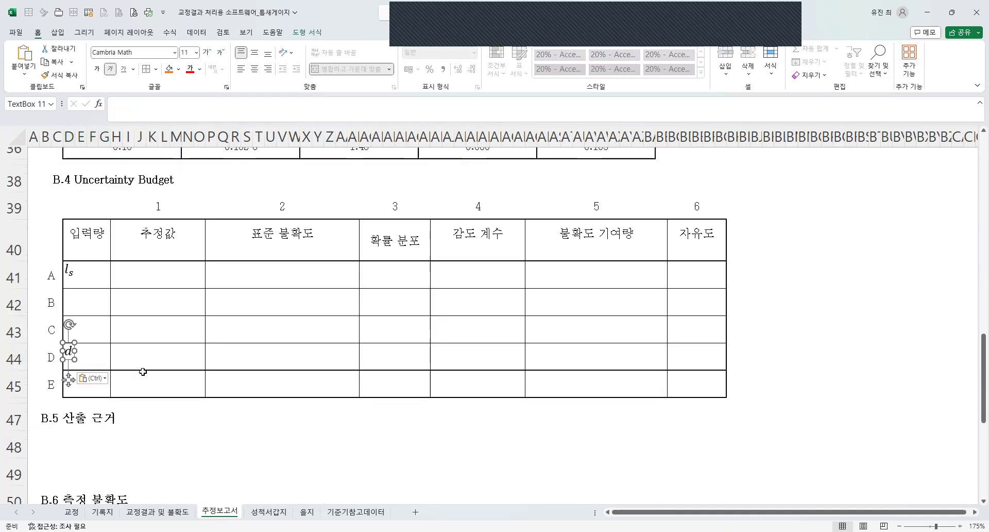
Nudge the pasted d symbol to the middle of its 입력량 cell in row D.
click(141, 367)
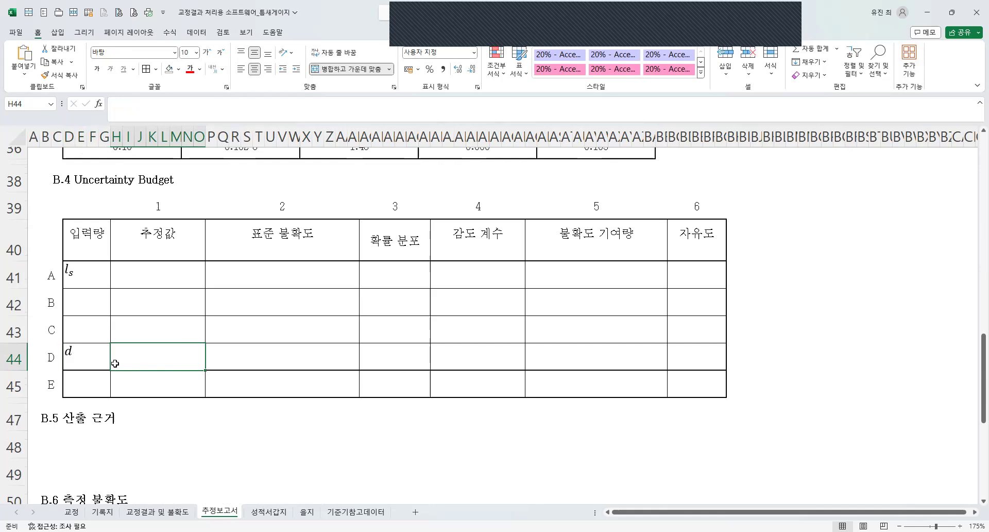
click(73, 353)
key(Down)
key(Down)
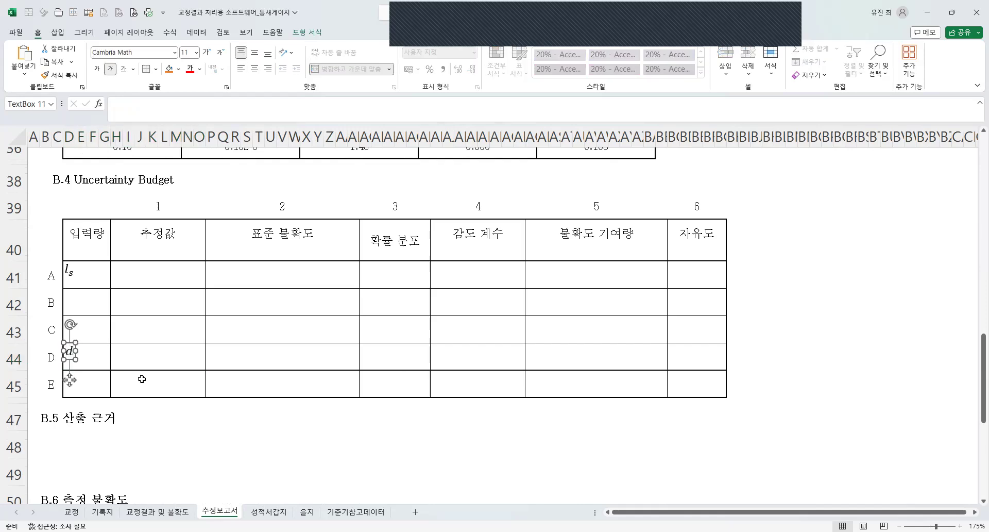
key(Right)
key(Right)
key(Right)
key(Right)
key(Right)
key(Right)
key(Right)
key(Right)
key(Right)
key(Right)
key(Down)
key(Right)
key(Right)
key(Right)
key(Right)
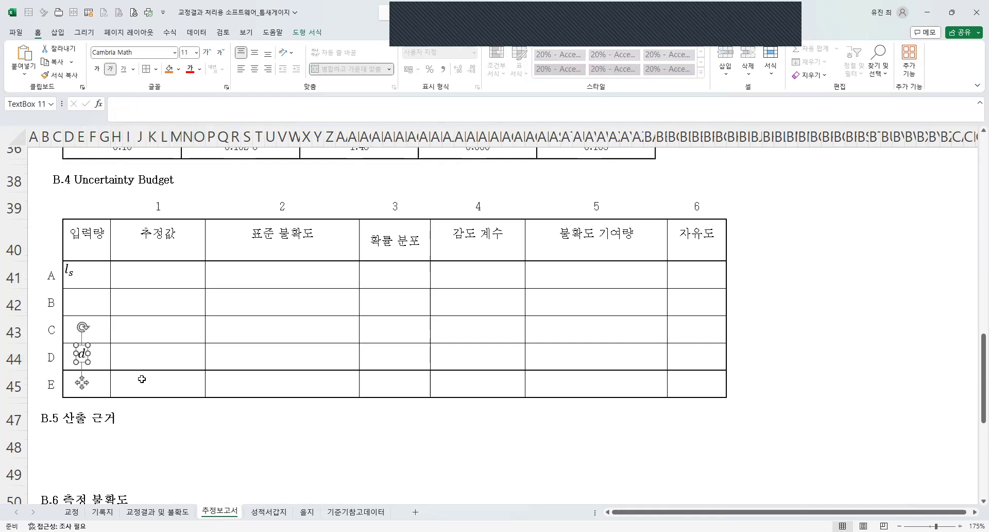
key(Down)
key(Right)
key(Right)
key(Right)
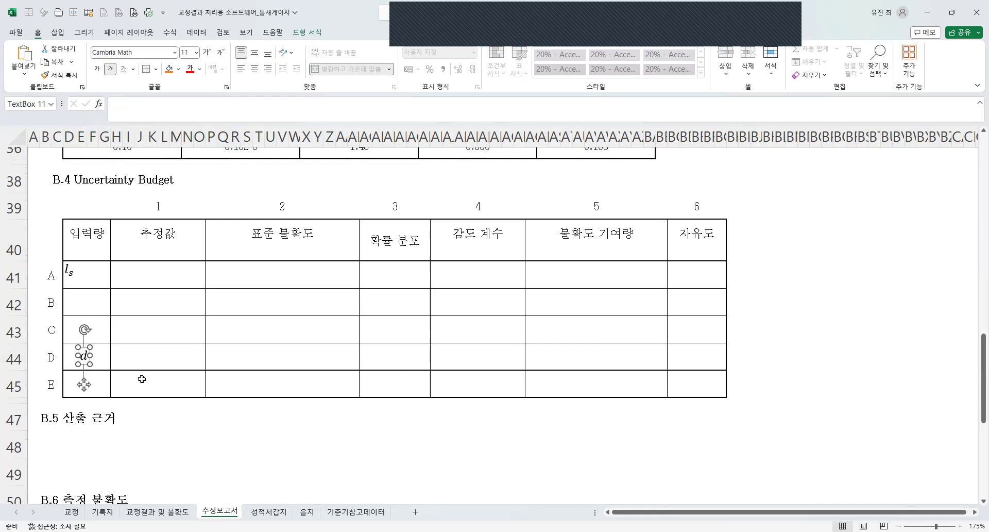
Nudge the pasted l_s symbol to the middle of its 입력량 cell in row A.
click(72, 272)
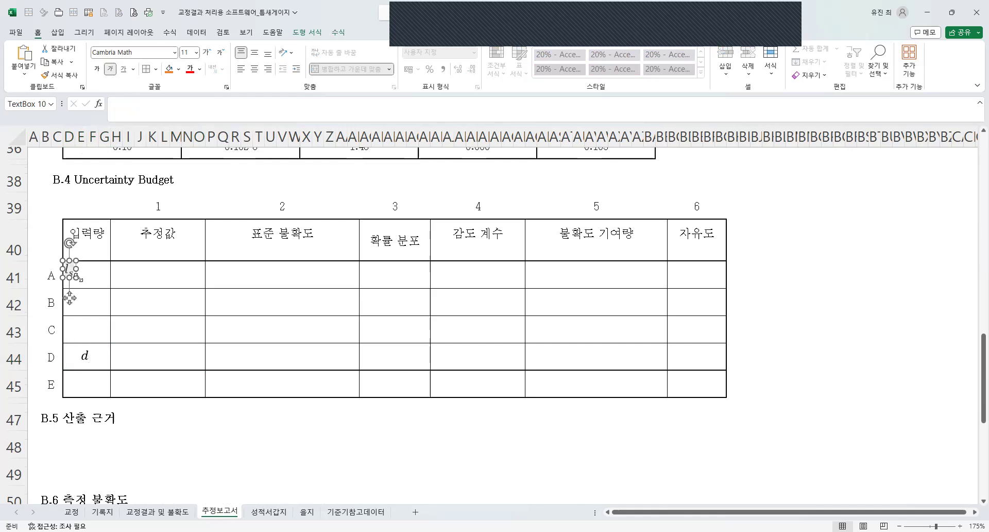
key(Right)
key(Right)
key(Right)
key(Right)
key(Right)
key(Right)
key(Right)
key(Right)
key(Right)
key(Right)
key(Right)
key(Right)
key(Right)
key(Right)
key(Right)
key(Right)
key(Right)
key(Right)
key(Right)
key(Right)
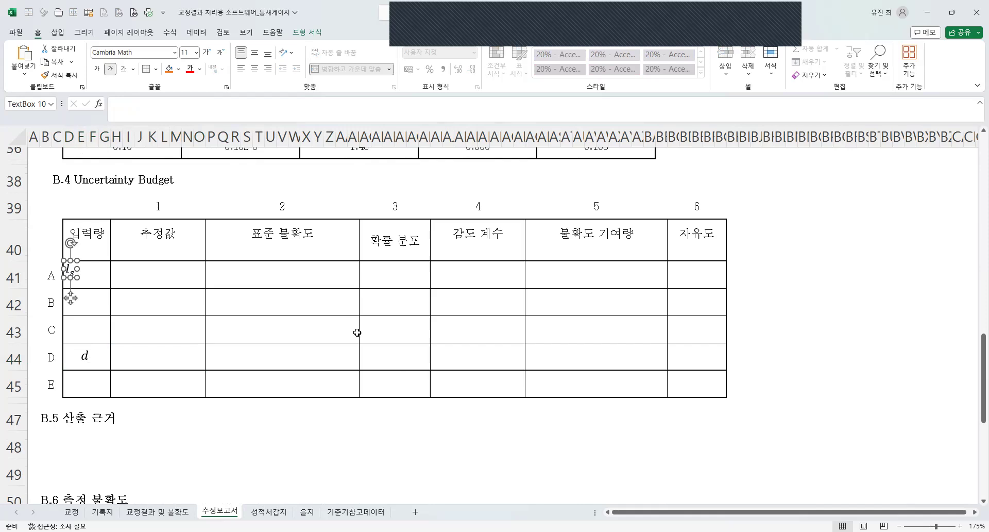
key(Down)
key(Down)
key(Down)
key(Left)
key(Left)
key(Up)
key(Left)
key(Down)
key(Down)
key(Down)
key(Left)
key(Left)
key(Left)
key(Left)
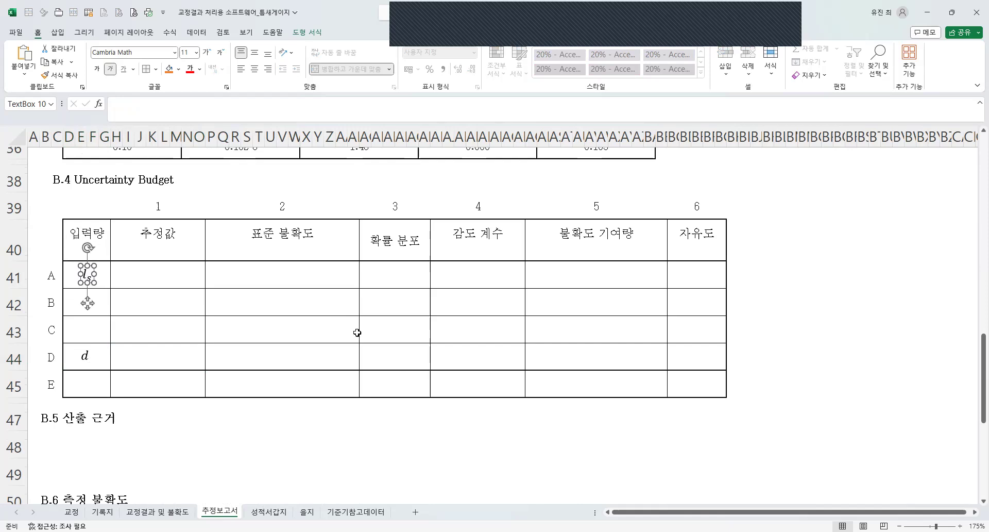
key(Right)
click(237, 354)
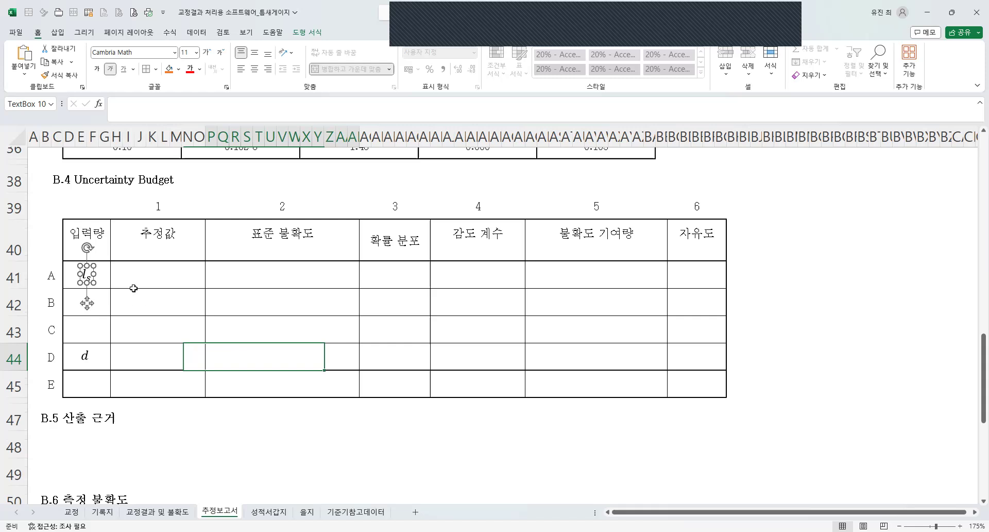
Copy row A's l_s symbol into the 입력량 cells of rows B and C.
click(90, 281)
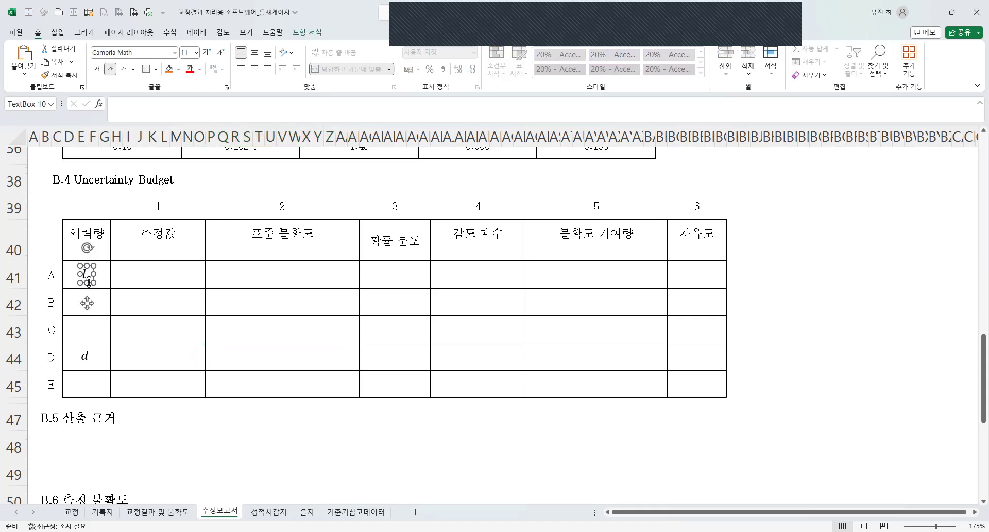
click(98, 306)
key(ctrl+v)
click(88, 331)
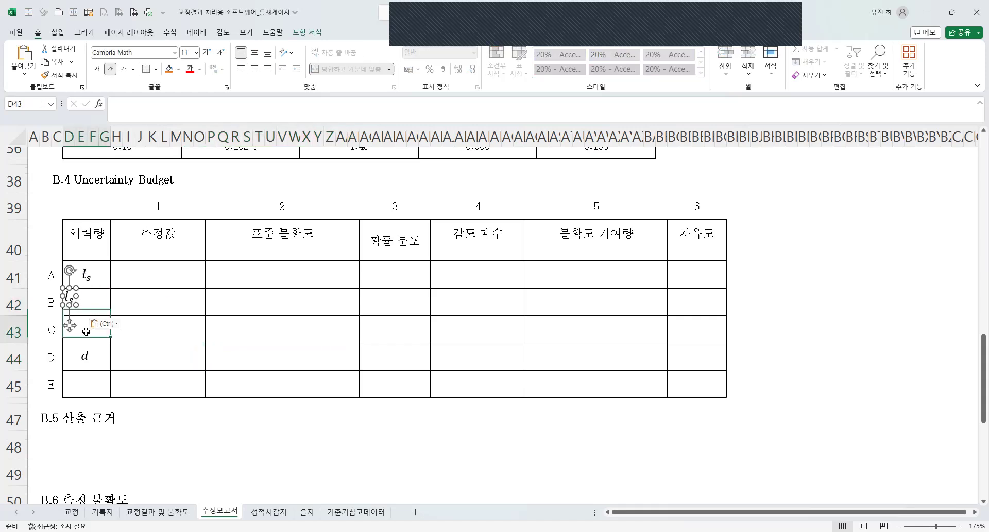
key(ctrl+v)
key(Escape)
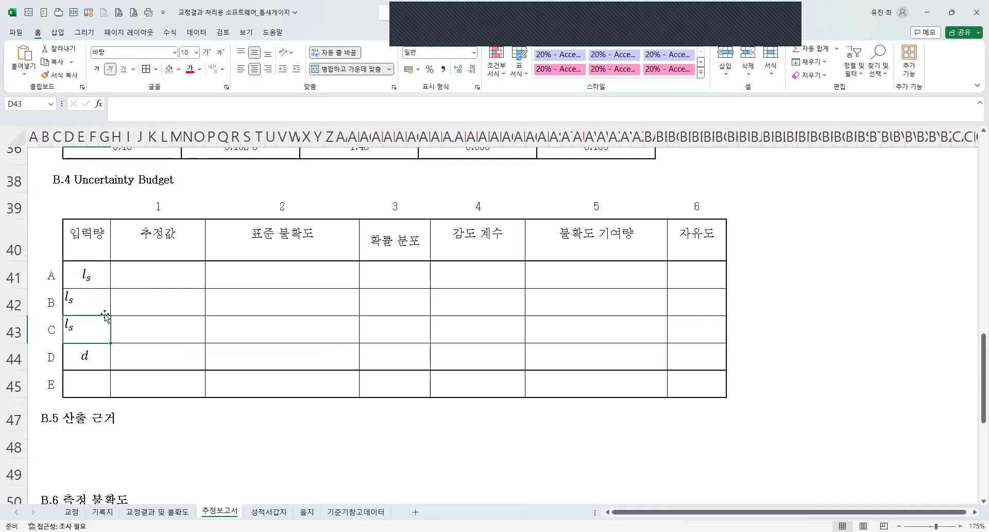
Extend the subscripts of the copied l_s symbols to "s,우" in row B and "s,분" in row C.
click(72, 301)
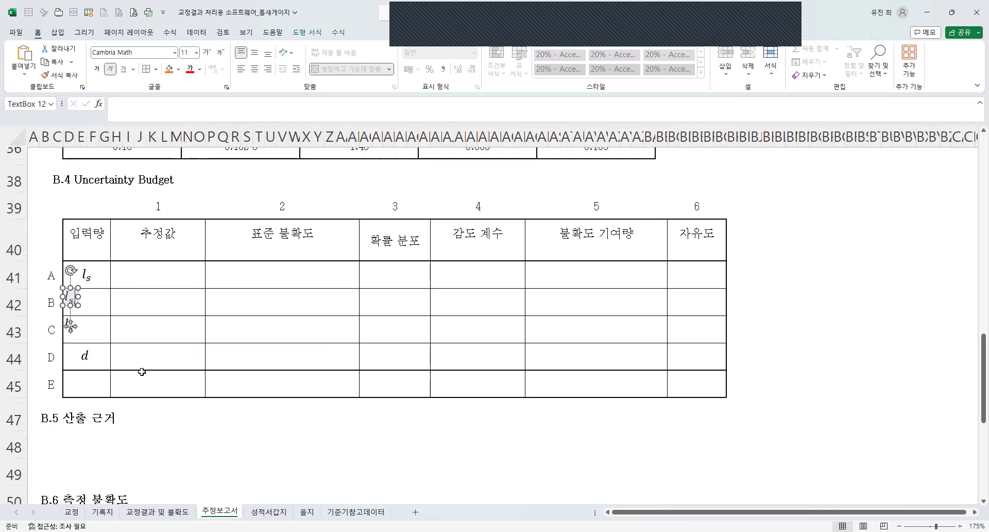
text(우)
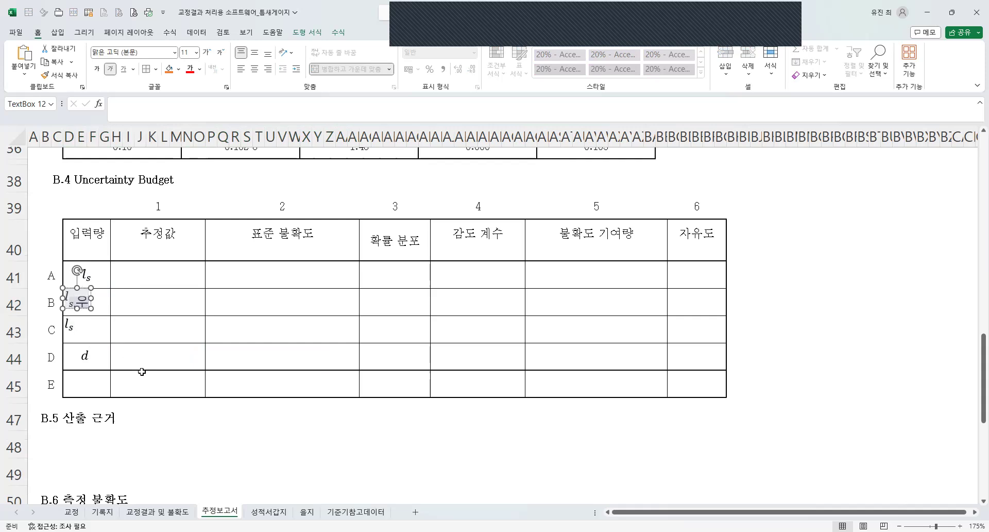
click(72, 329)
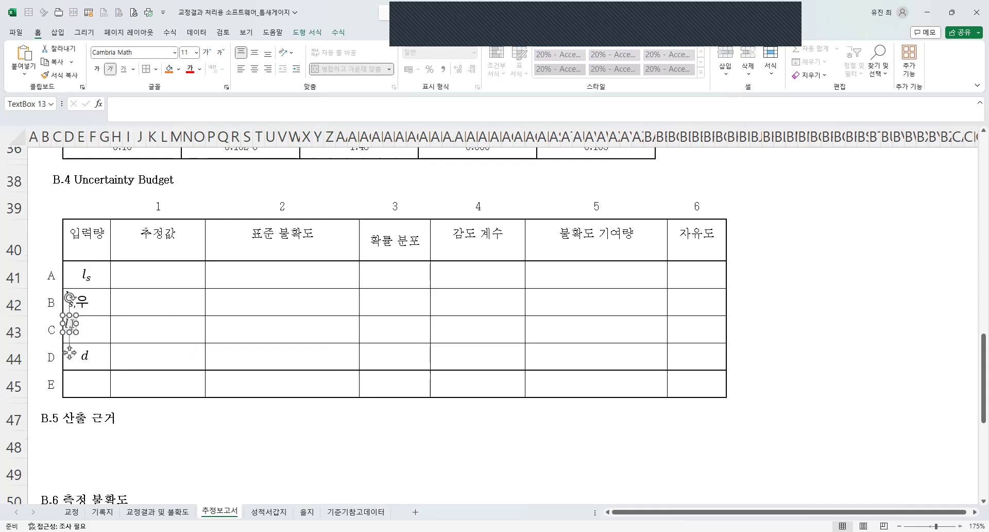
text(ㅂㅜㄴ)
drag(87, 340, 18, 264)
click(84, 315)
double_click(81, 304)
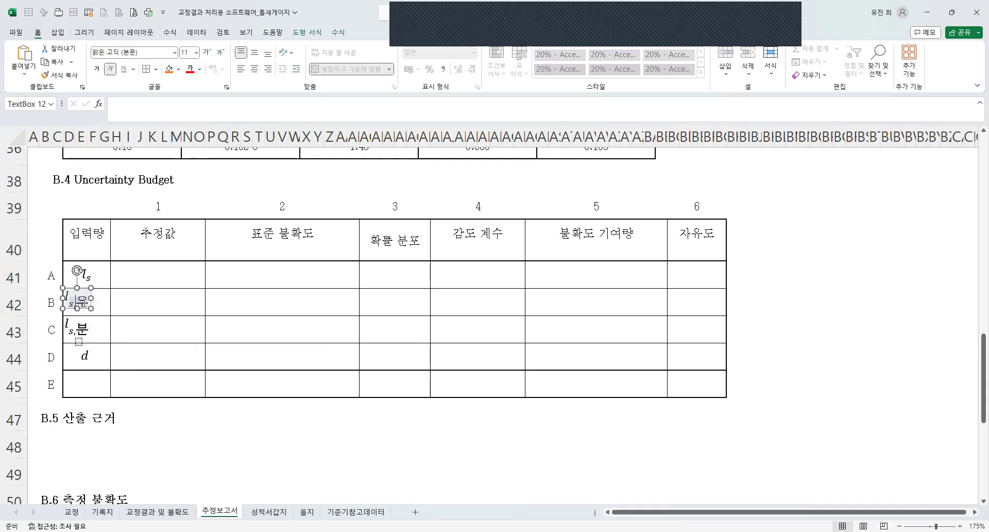
Try to replace the subscript 우 with x in row B and 분 with r in row C.
key(BackSpace)
text(x)
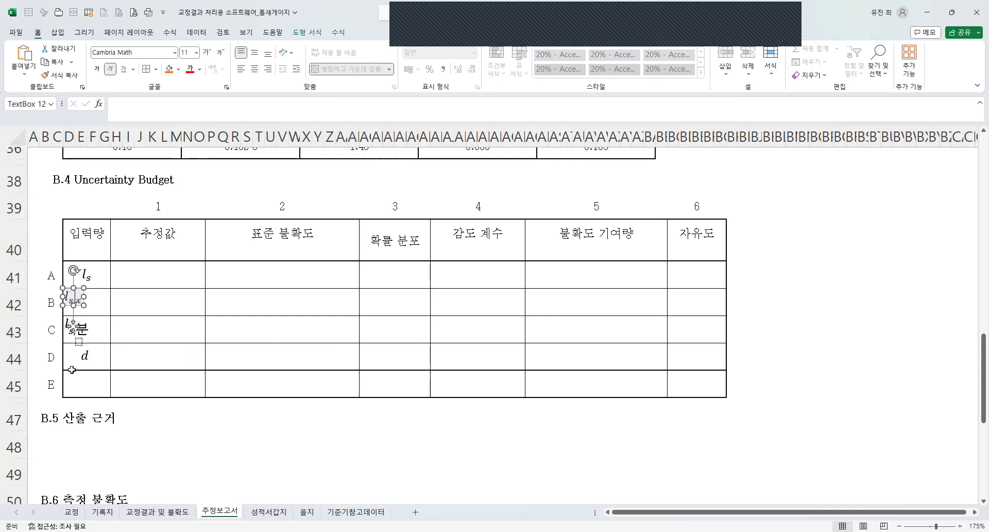
double_click(82, 330)
key(BackSpace)
text(r)
click(210, 341)
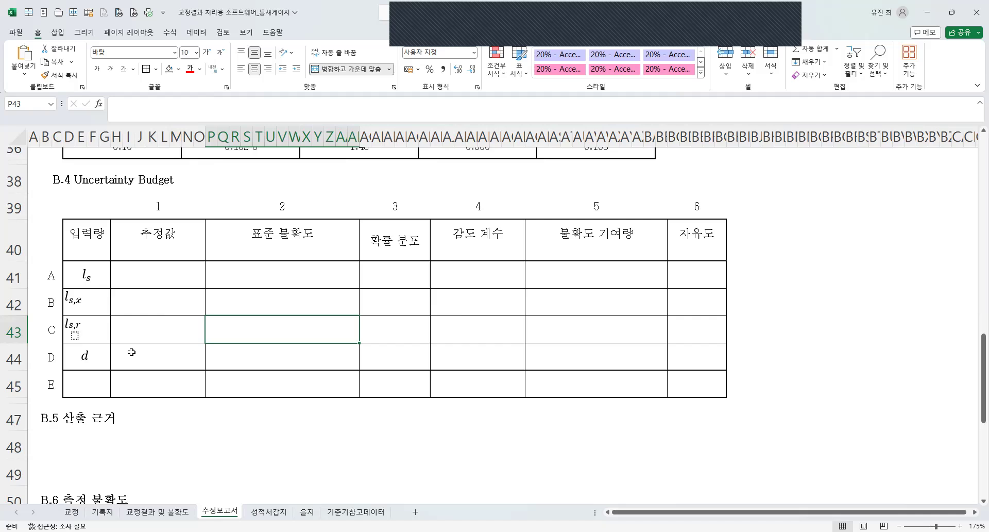
Undo the recent subscript edits and restore them cleanly as "s,x" in row B and "s,r" in row C.
key(ctrl+z)
key(ctrl+z)
key(ctrl+z)
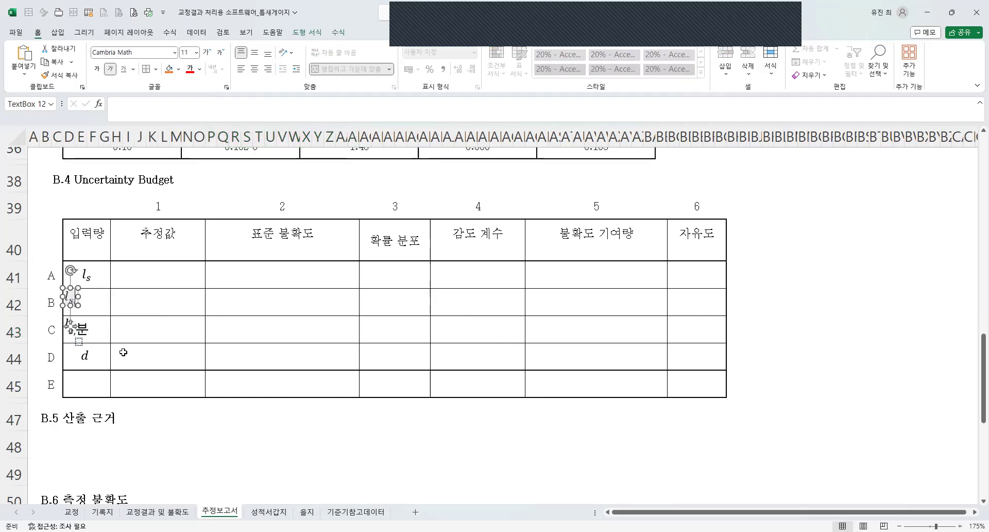
text(우)
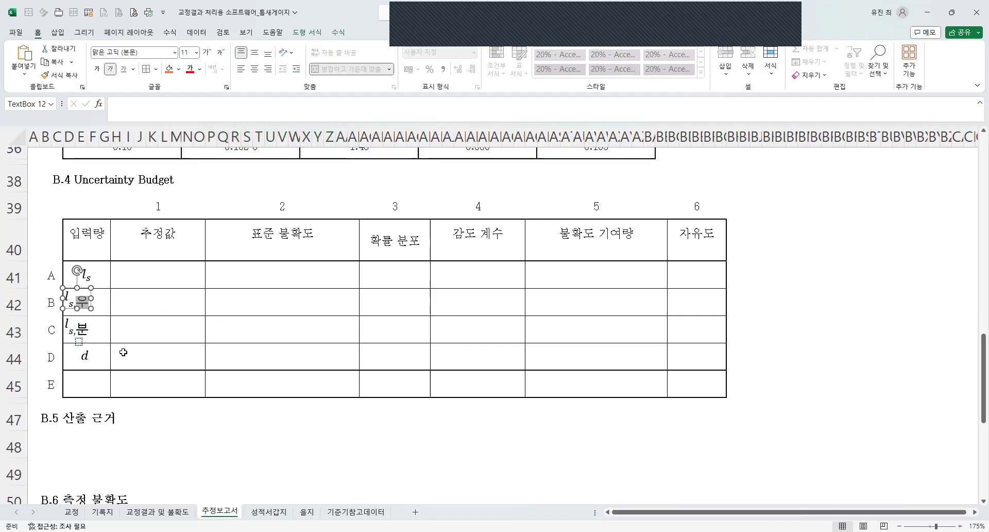
key(ctrl+z)
key(ctrl+z)
key(ctrl+z)
key(ctrl+z)
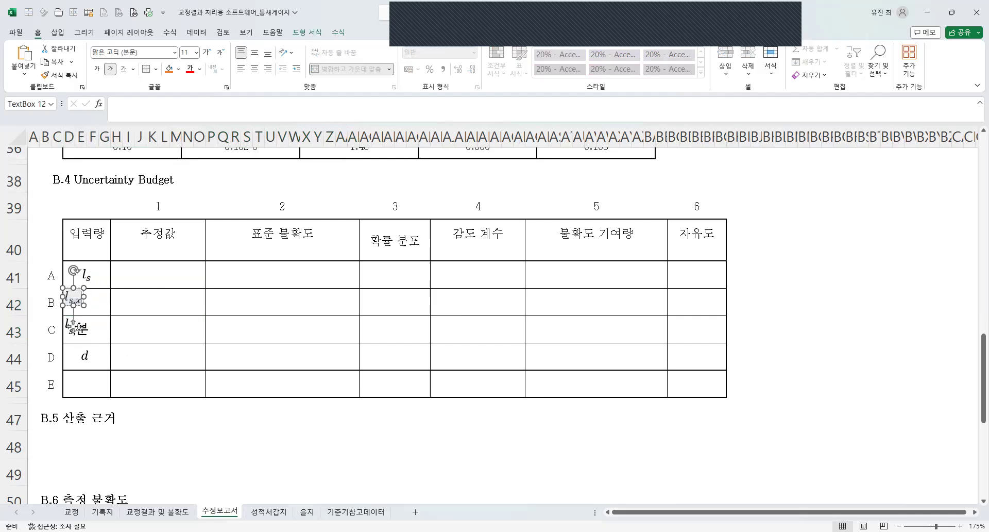
click(85, 331)
drag(88, 331, 77, 331)
text(r)
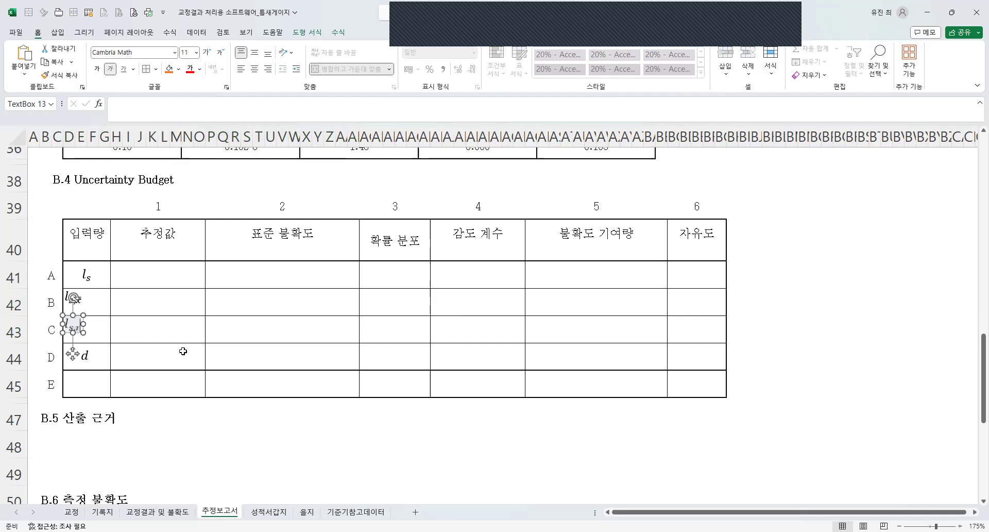
click(183, 351)
Move the l_s,x and l_s,r symbols to the right side of their 입력량 cells, indented beyond l_s.
click(78, 303)
drag(81, 306, 104, 309)
click(73, 328)
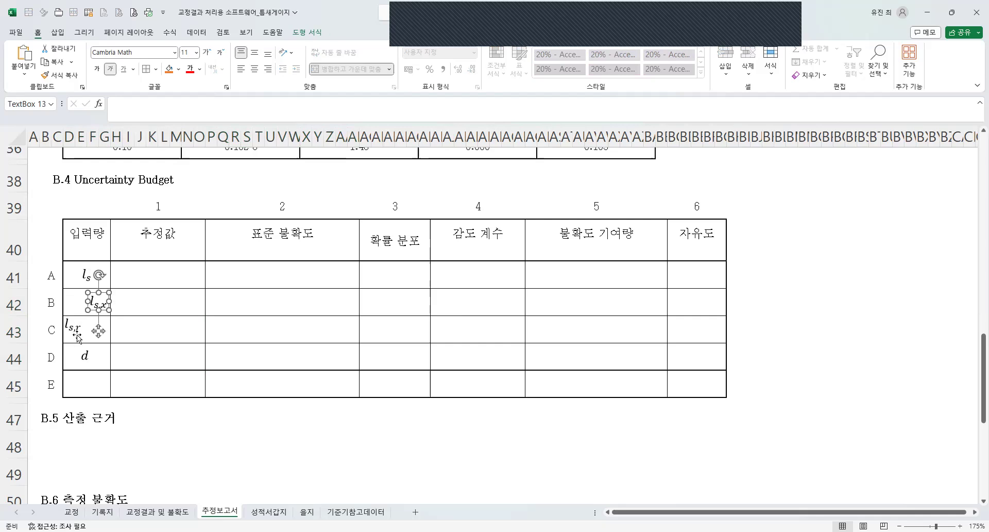
drag(77, 338, 102, 338)
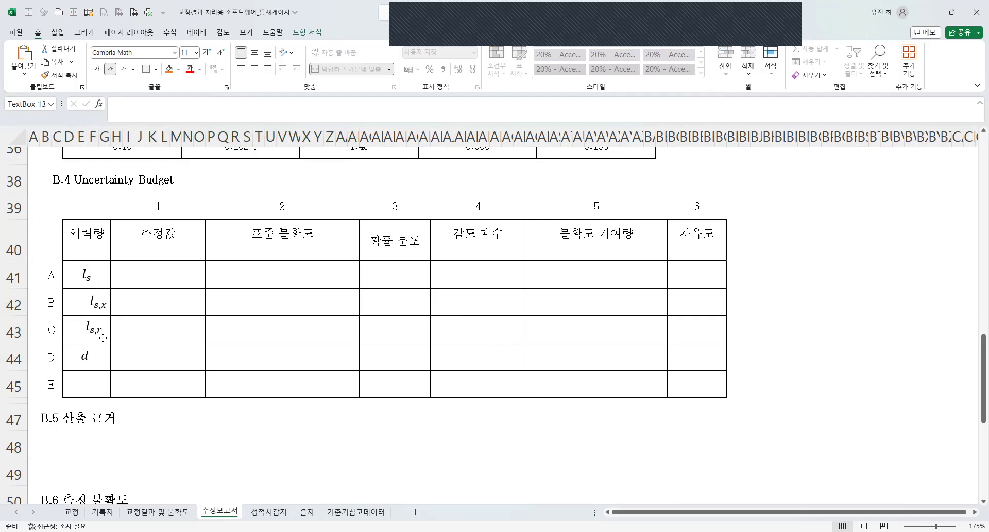
click(221, 320)
scroll(160, 332, up, 2)
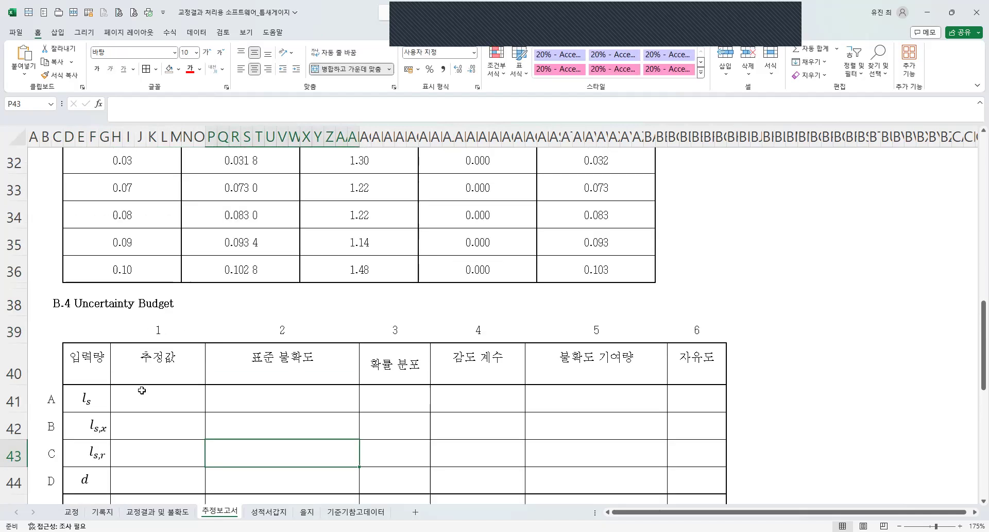
scroll(142, 355, down, 3)
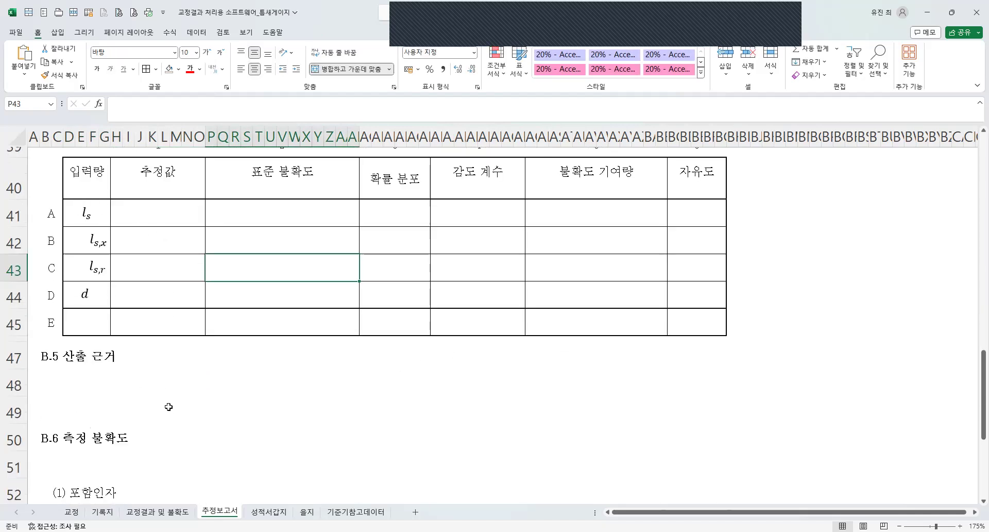